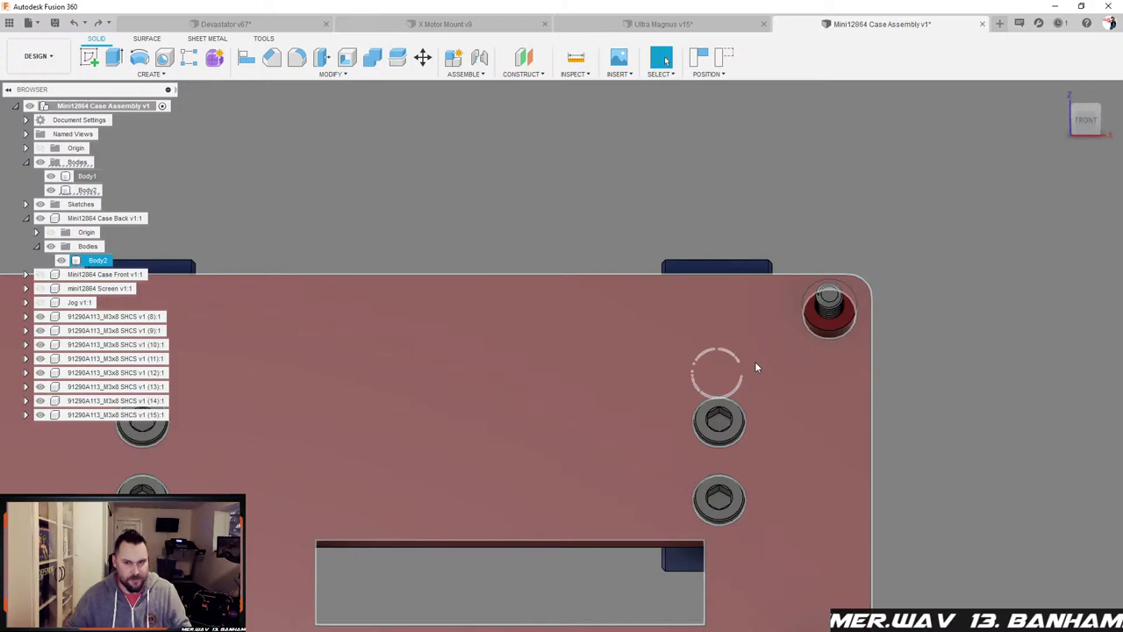
Step: Try to start a sketch on the case back's flat face, continuing with the components in their previous positions
scroll(752, 358, up, 1)
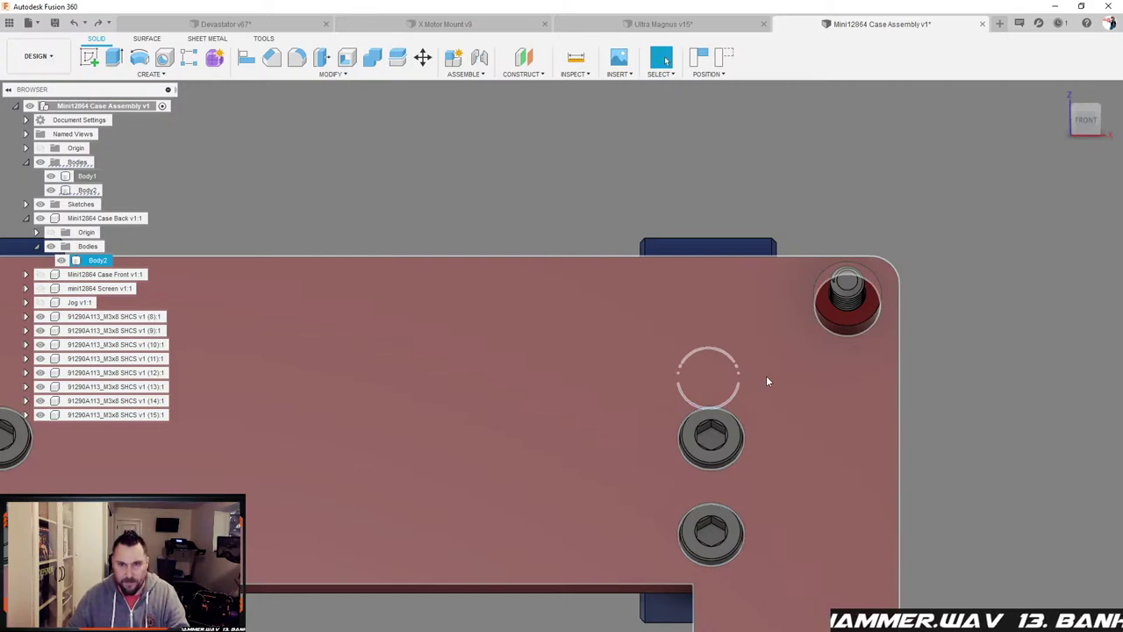
shift+middle_drag(765, 379, 702, 389)
right_click(699, 369)
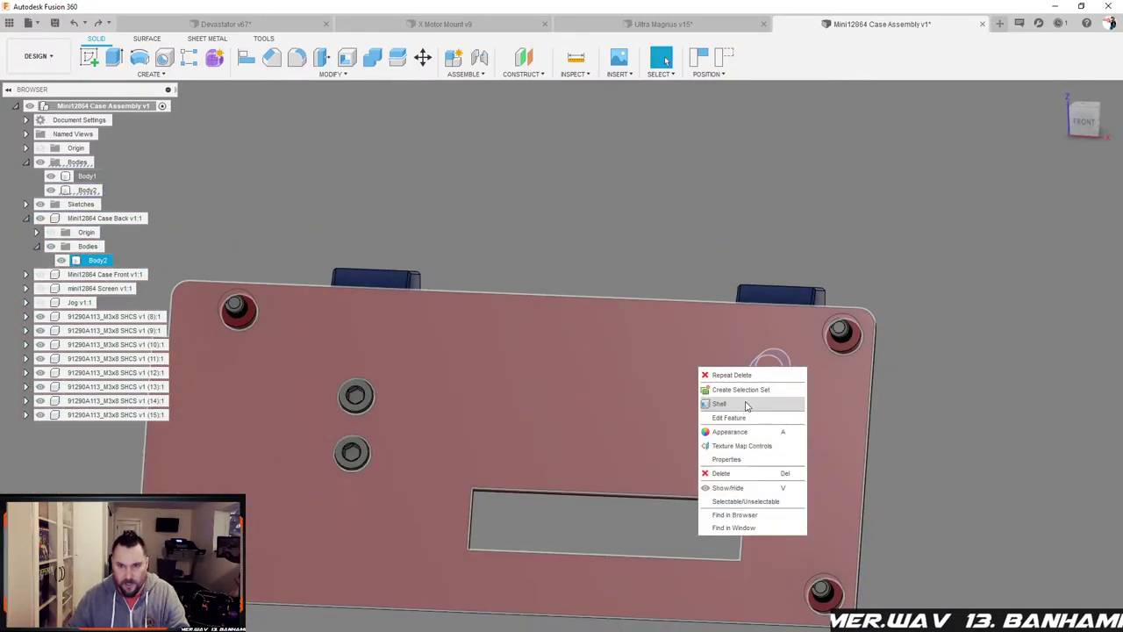
click(681, 393)
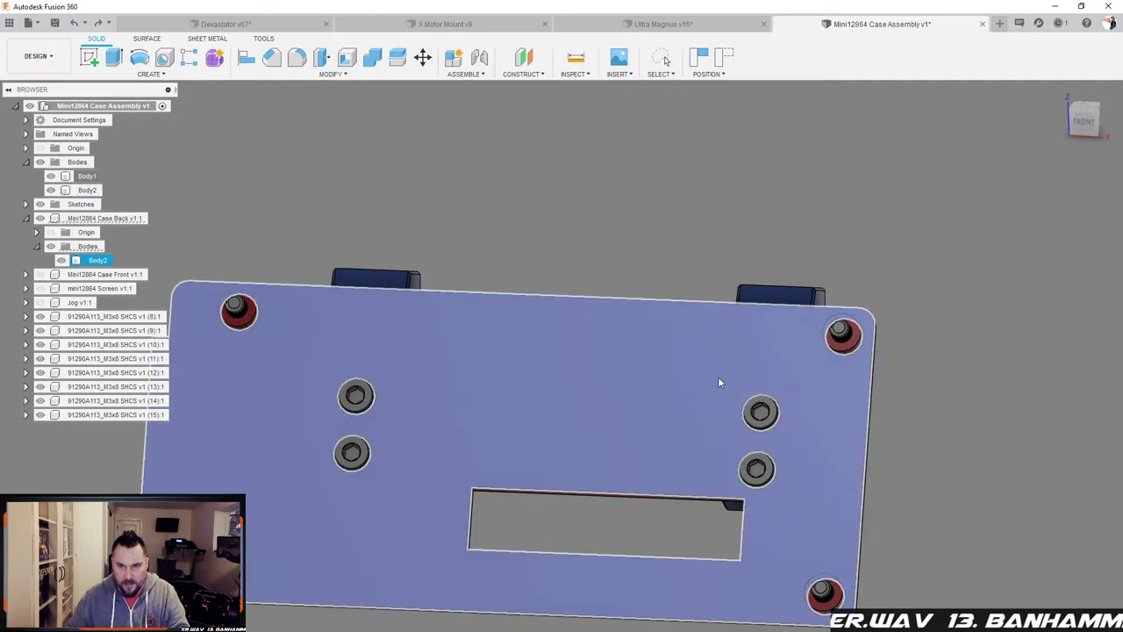
right_click(711, 377)
click(705, 418)
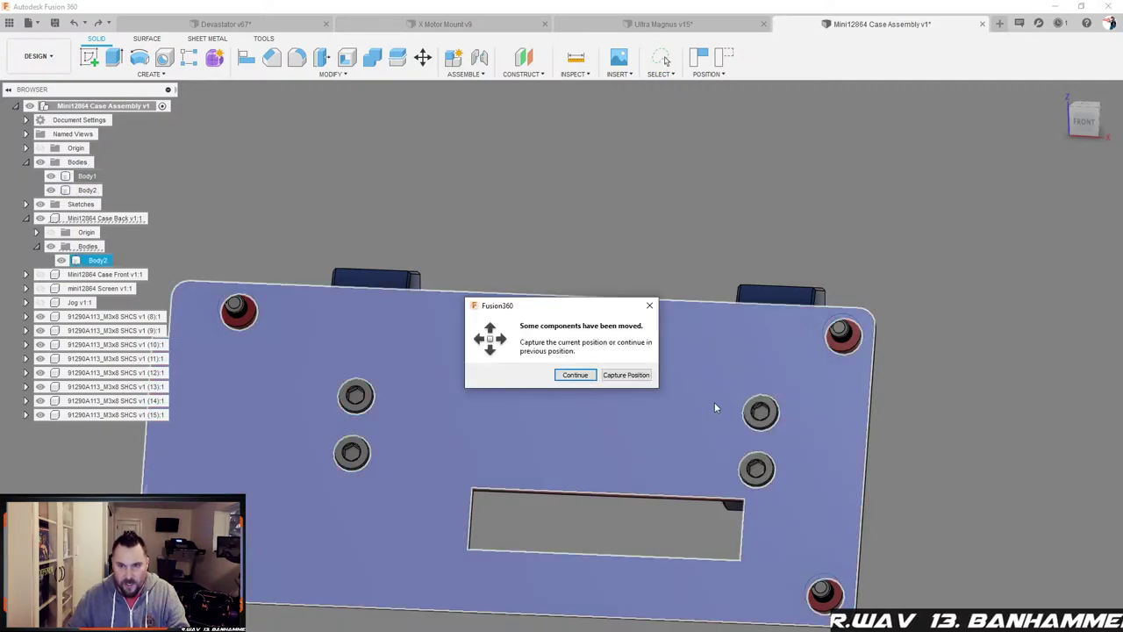
click(577, 376)
shift+middle_drag(834, 399, 766, 143)
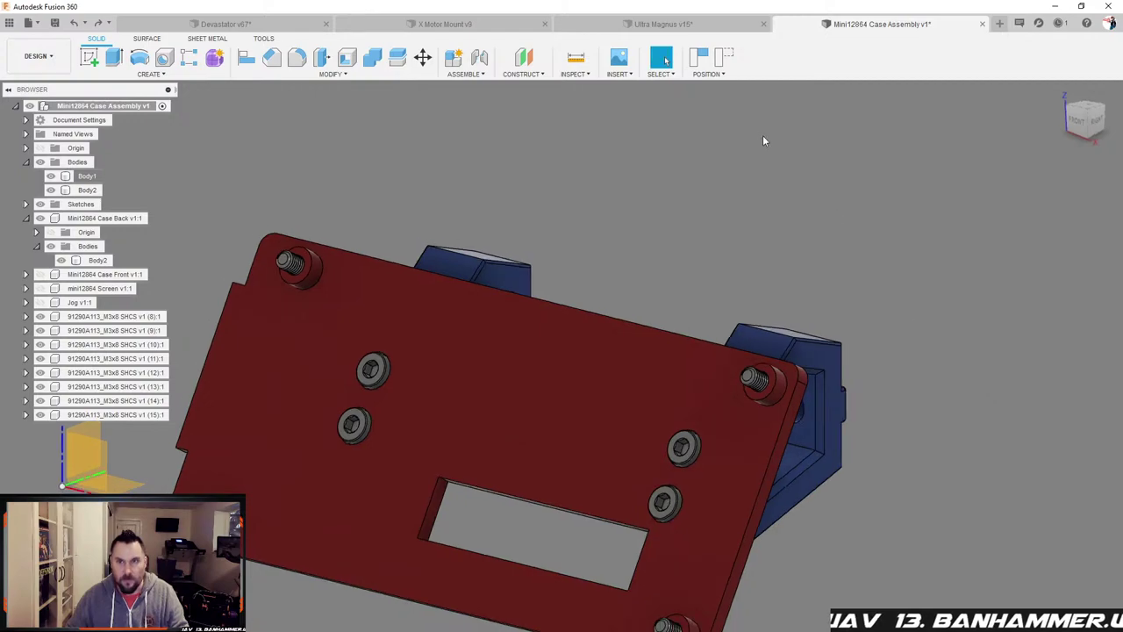
Step: Revert the moved components to their previous positions and undo that reversion
click(709, 75)
click(712, 96)
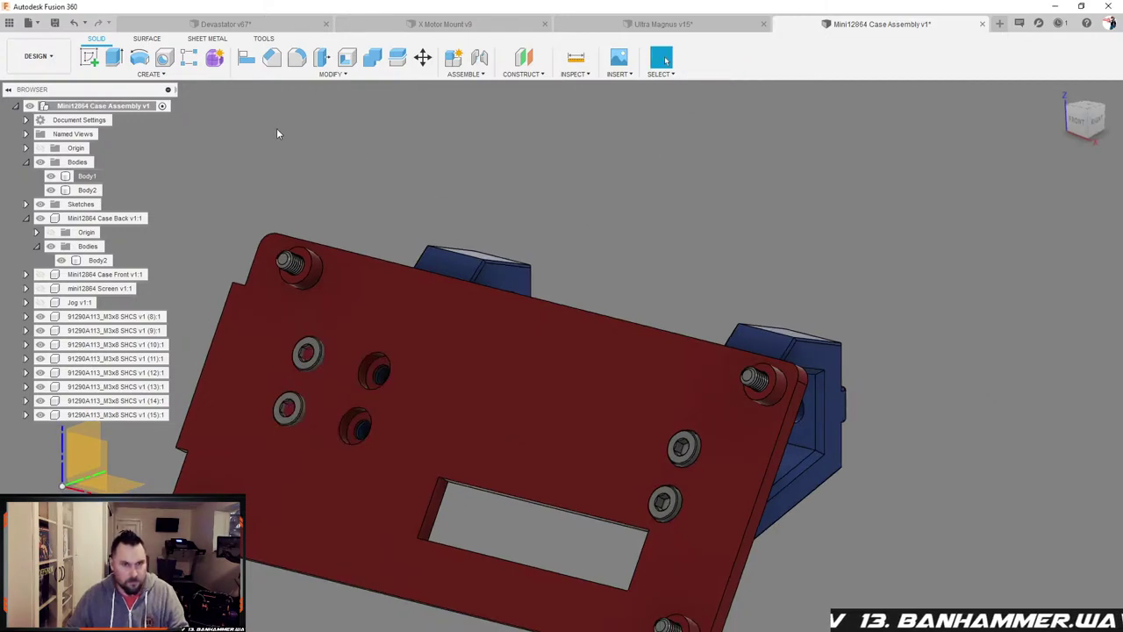
click(75, 25)
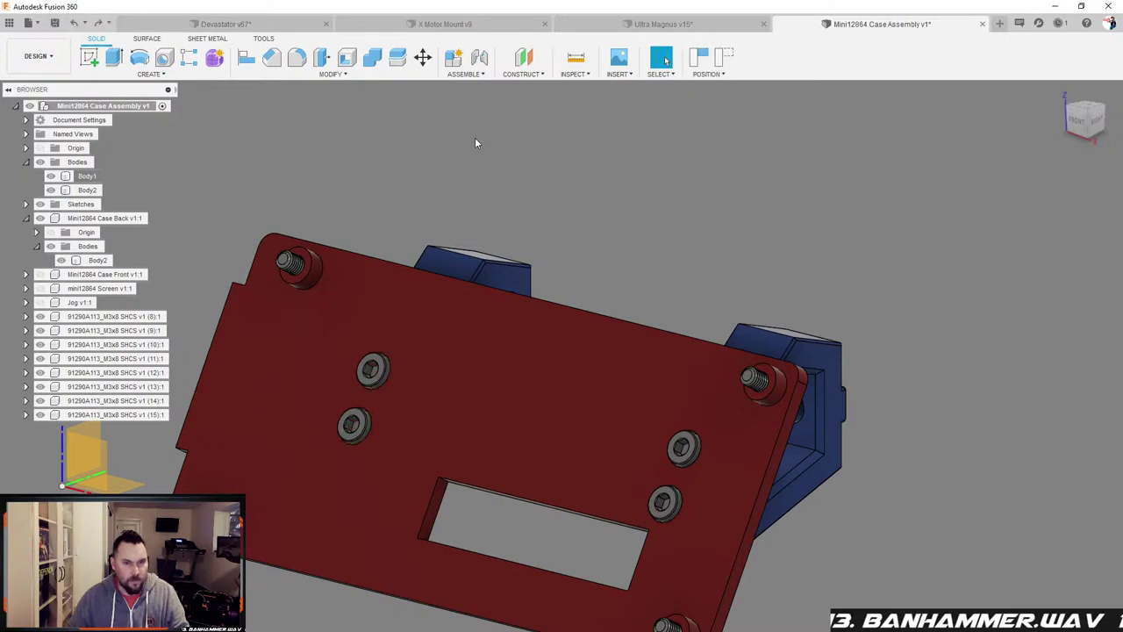
Step: Capture the components' current positions and create a sketch on the case back's flat face
click(709, 74)
click(721, 98)
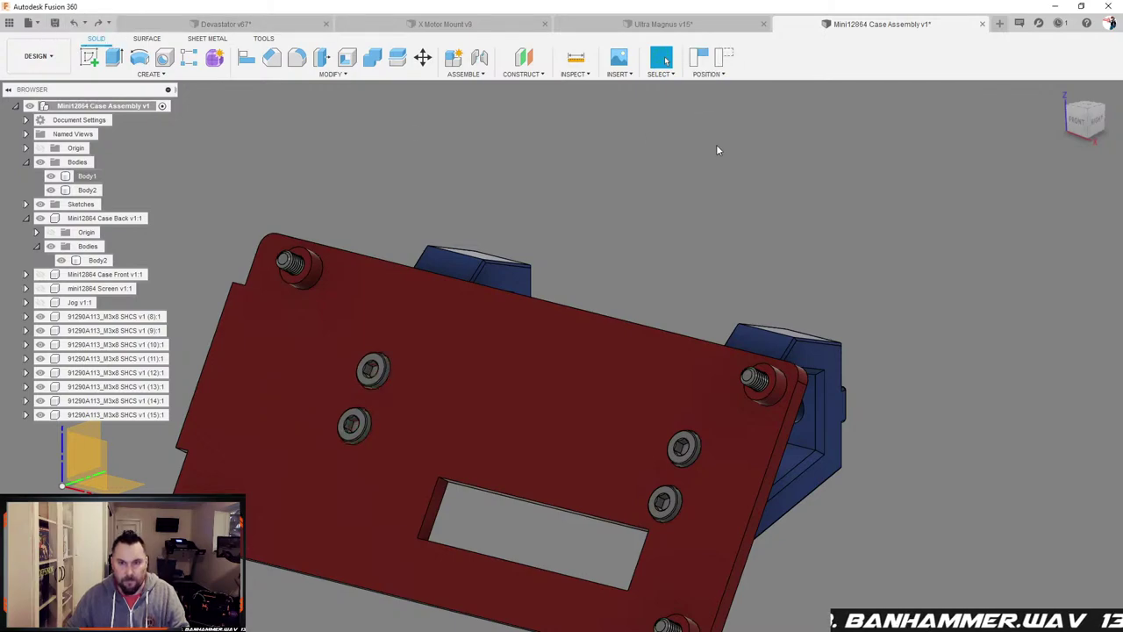
click(770, 326)
right_click(763, 326)
click(793, 362)
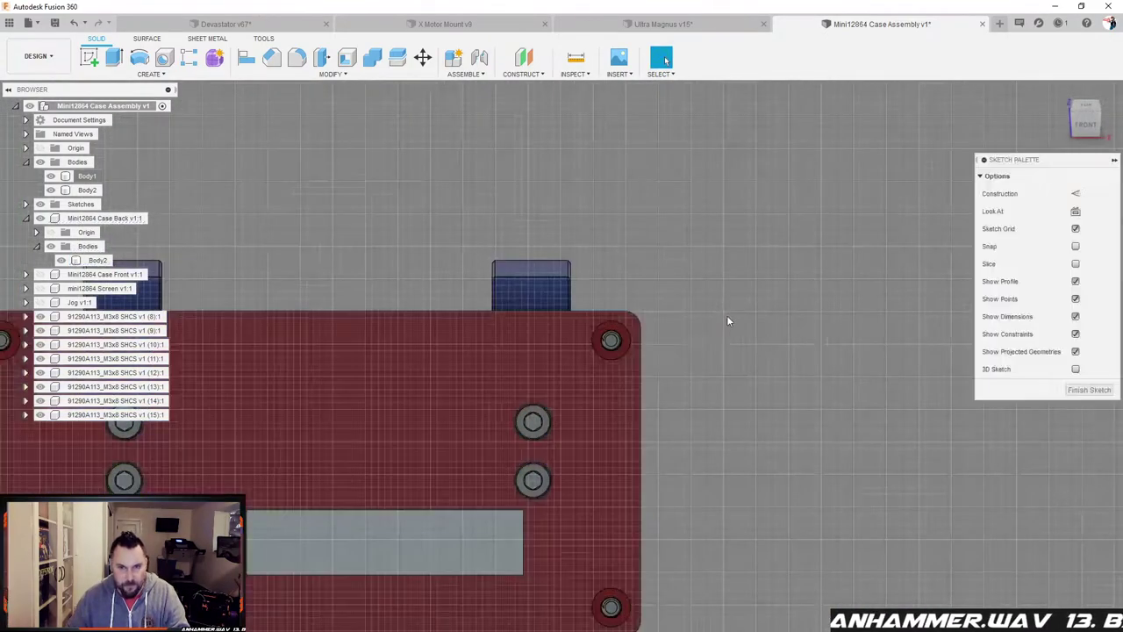
Step: Try to project the large inner hole edges of both blue brackets into the sketch, and undo back out of it
scroll(554, 358, up, 3)
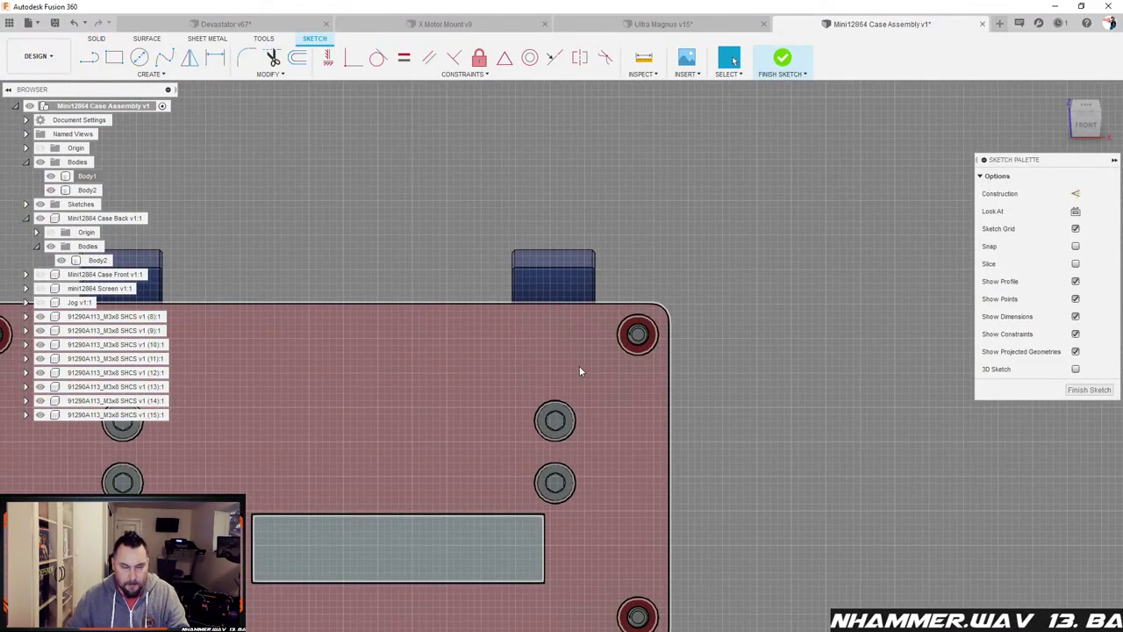
key(p)
mouse_move(721, 372)
shift+middle_down()
mouse_move(696, 340)
mouse_move(645, 334)
shift+middle_up()
scroll(645, 334, down, 5)
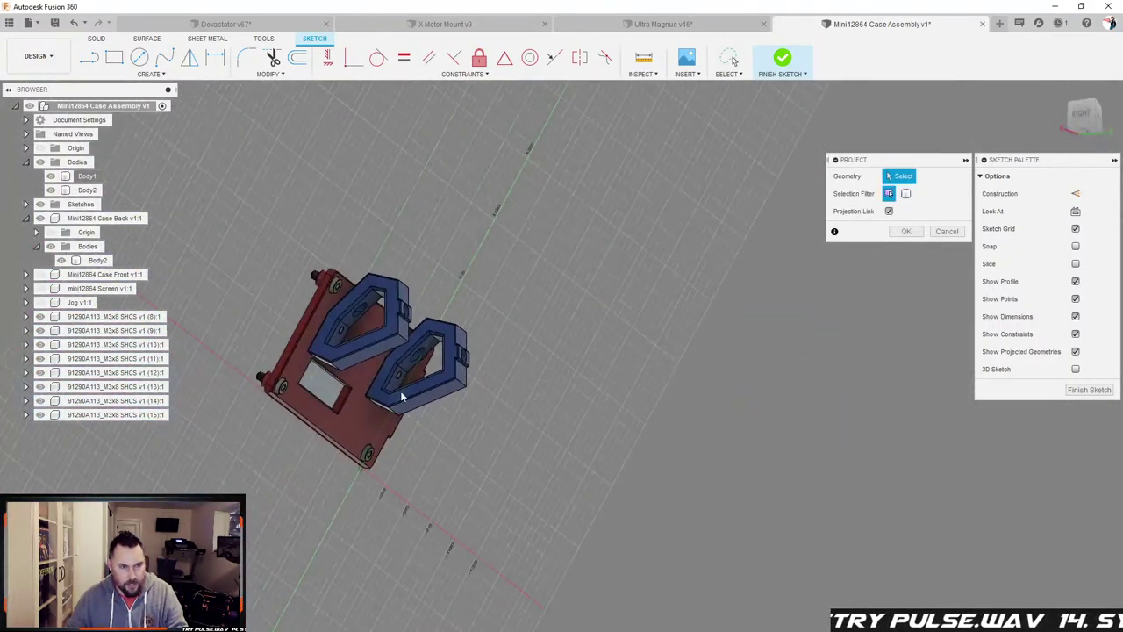
scroll(394, 313, up, 6)
click(429, 221)
click(639, 383)
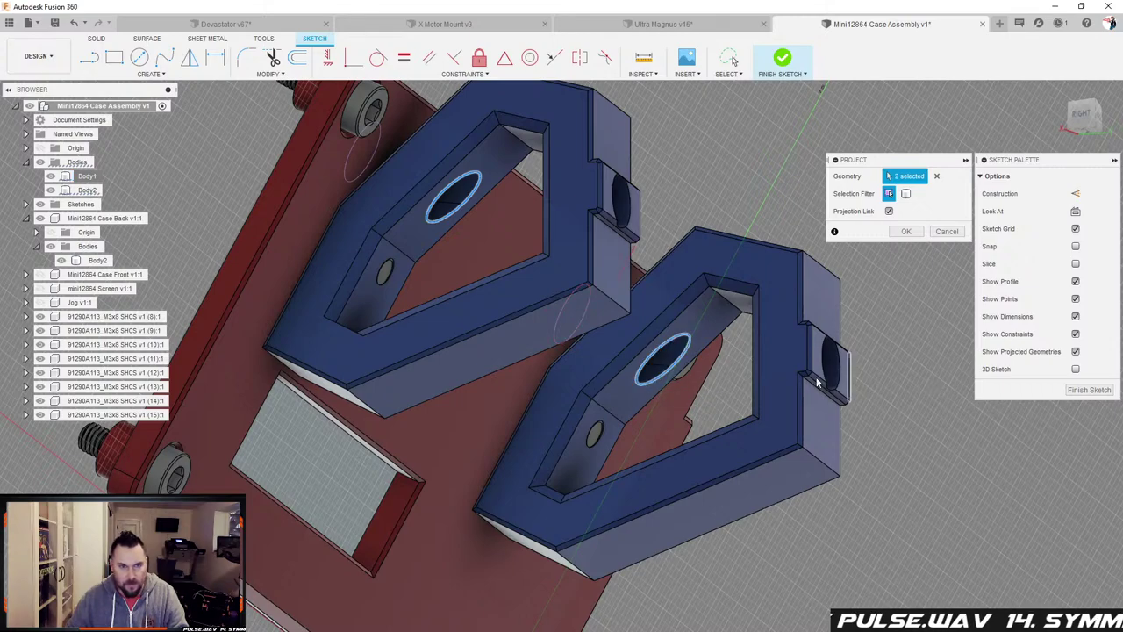
key(Escape)
key(ctrl+z)
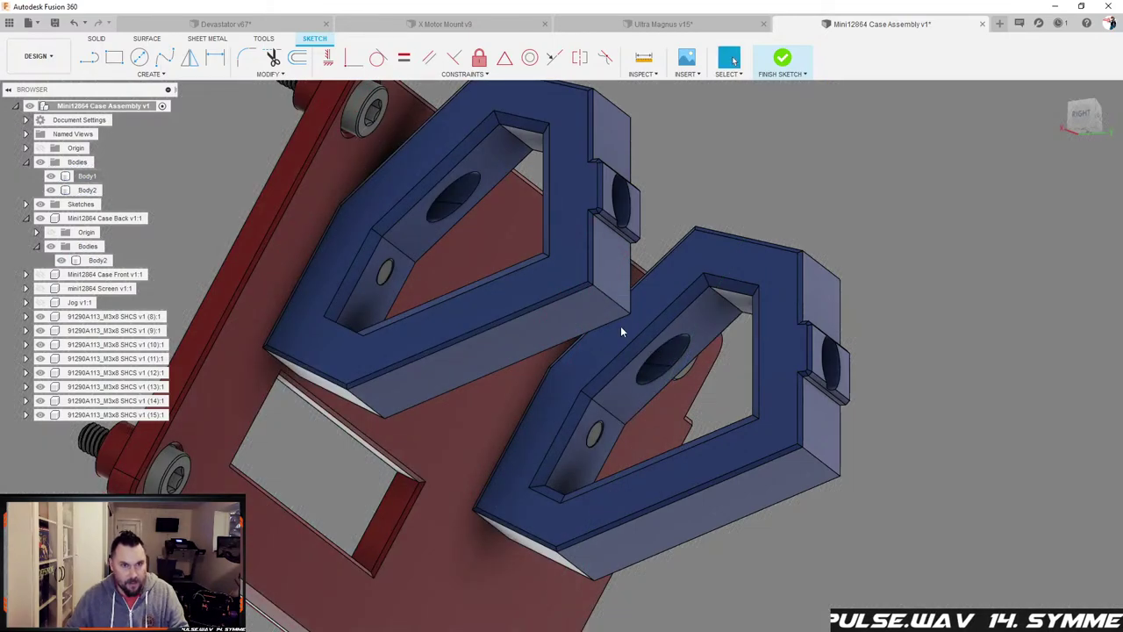
shift+middle_drag(491, 256, 660, 309)
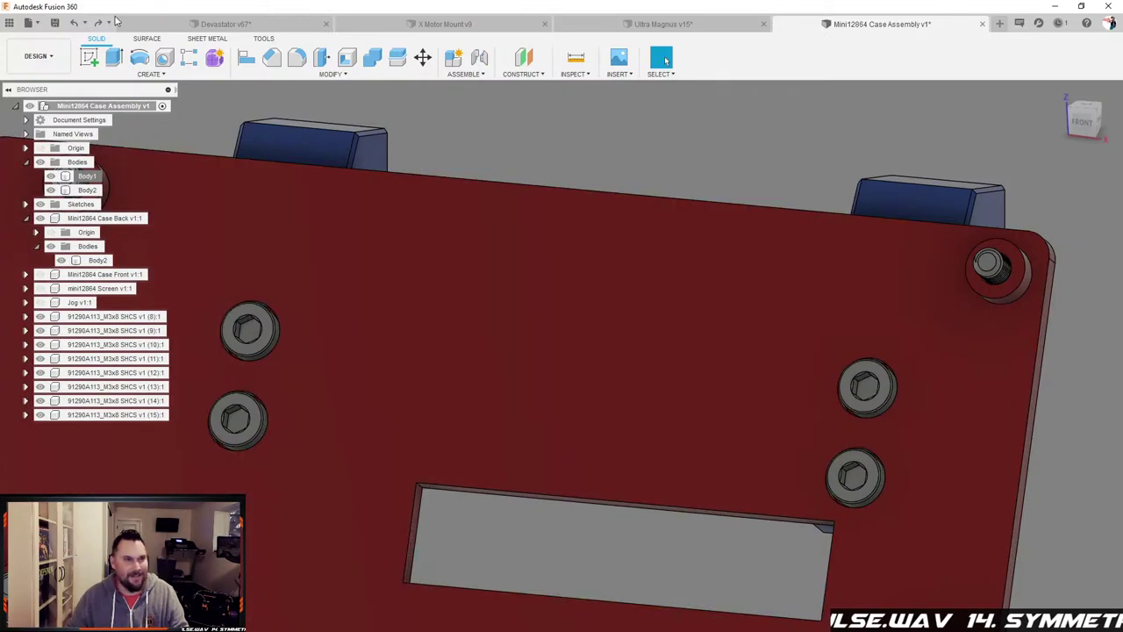
Step: Redo the case back sketch and project the outer hole edges on both brackets' sloped faces into it, with Projection Link on
click(98, 22)
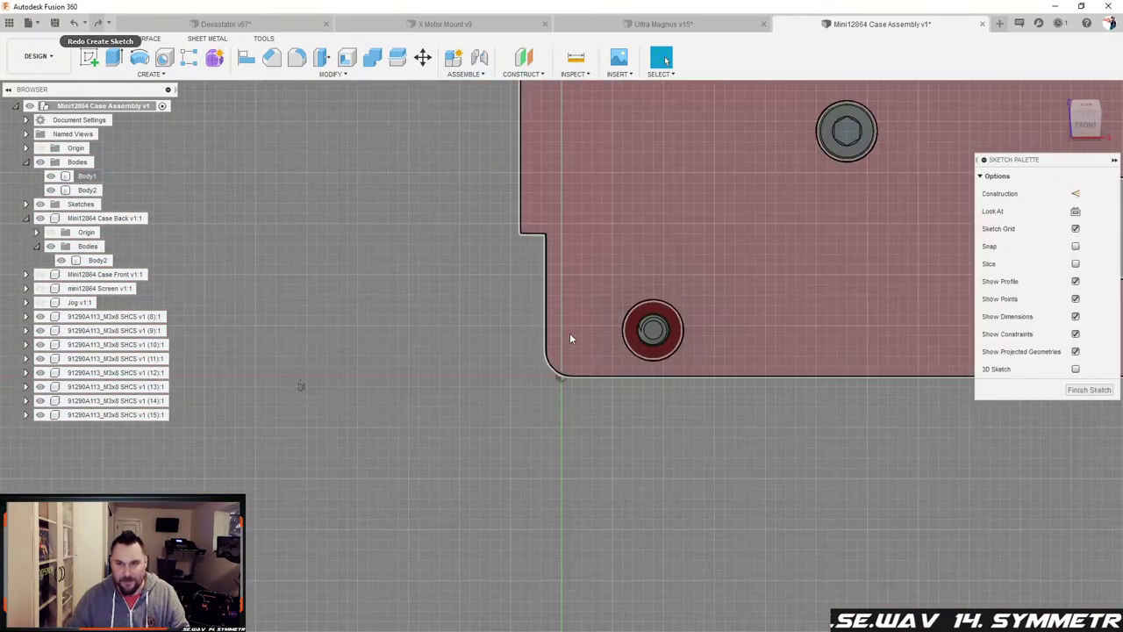
scroll(569, 336, down, 4)
scroll(717, 275, down, 2)
mouse_move(717, 276)
shift+middle_down()
mouse_move(860, 243)
mouse_move(790, 254)
mouse_move(752, 247)
shift+middle_up()
scroll(386, 494, up, 5)
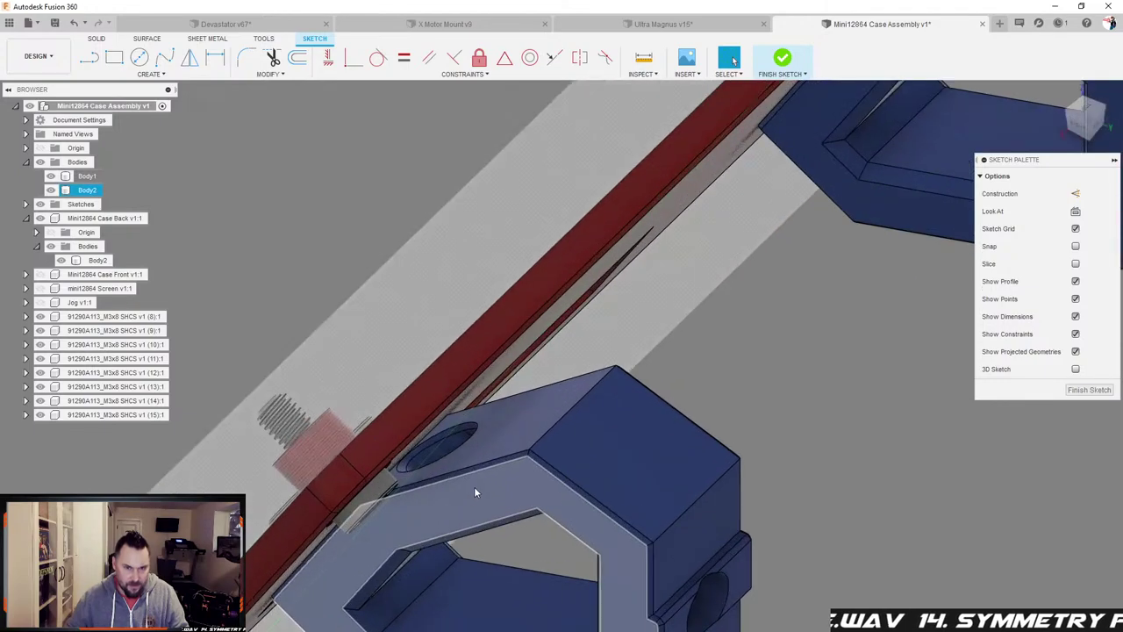
key(p)
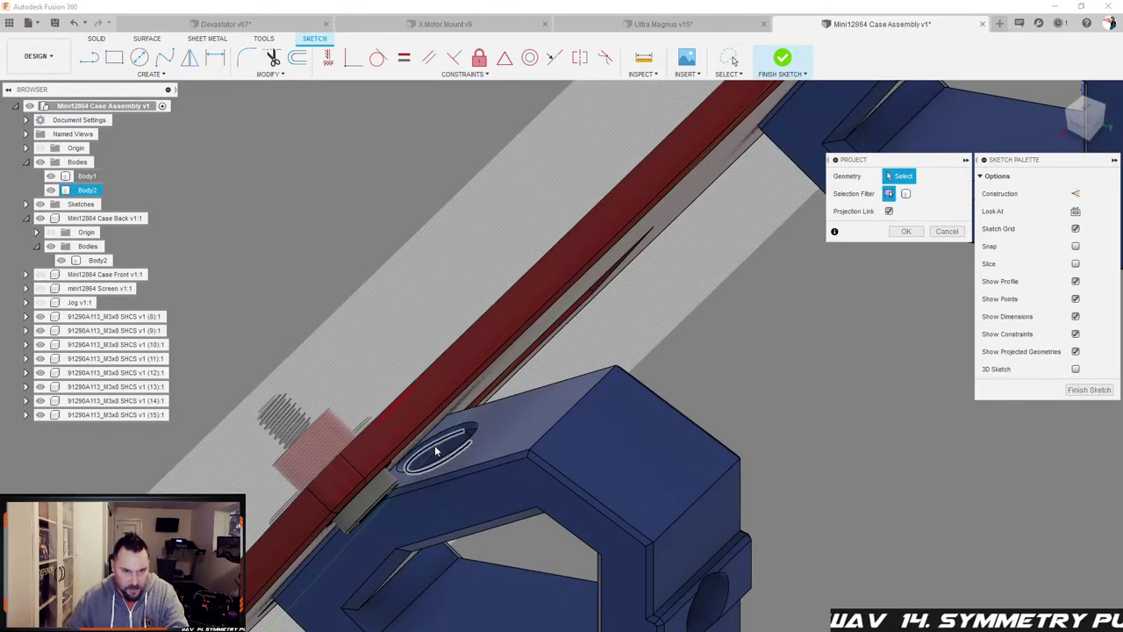
scroll(432, 462, up, 4)
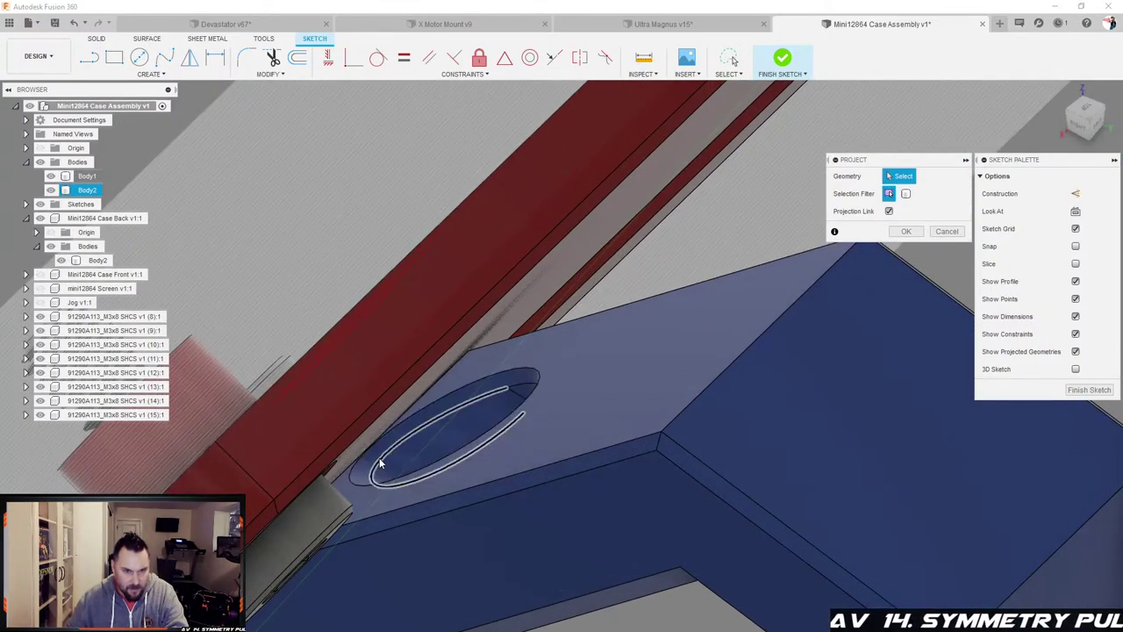
click(349, 478)
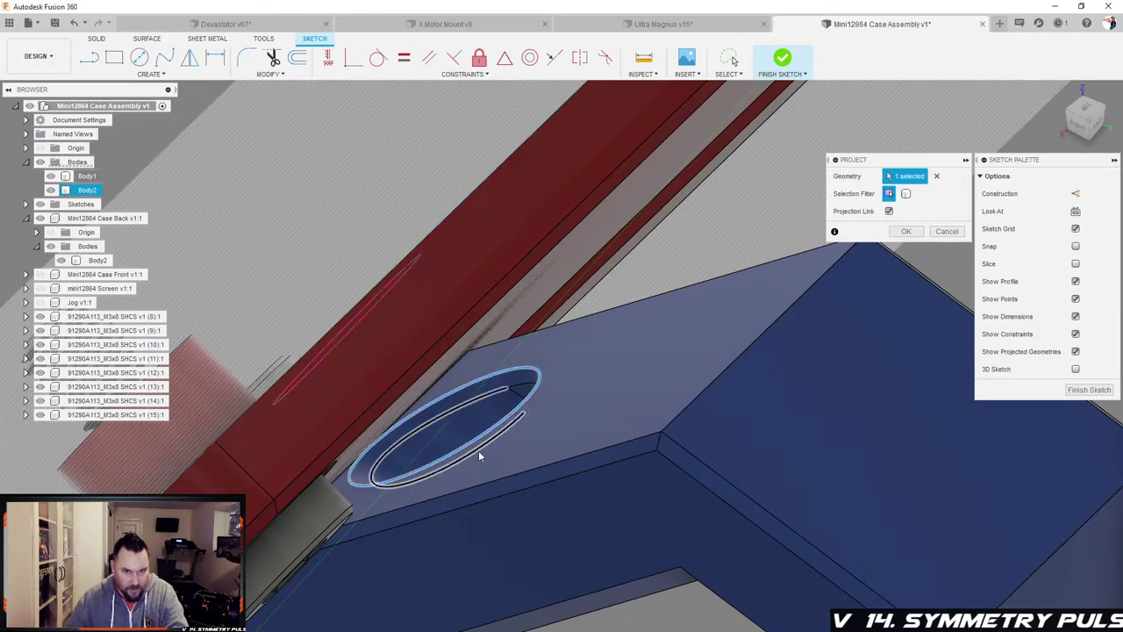
scroll(449, 462, down, 5)
scroll(771, 186, down, 3)
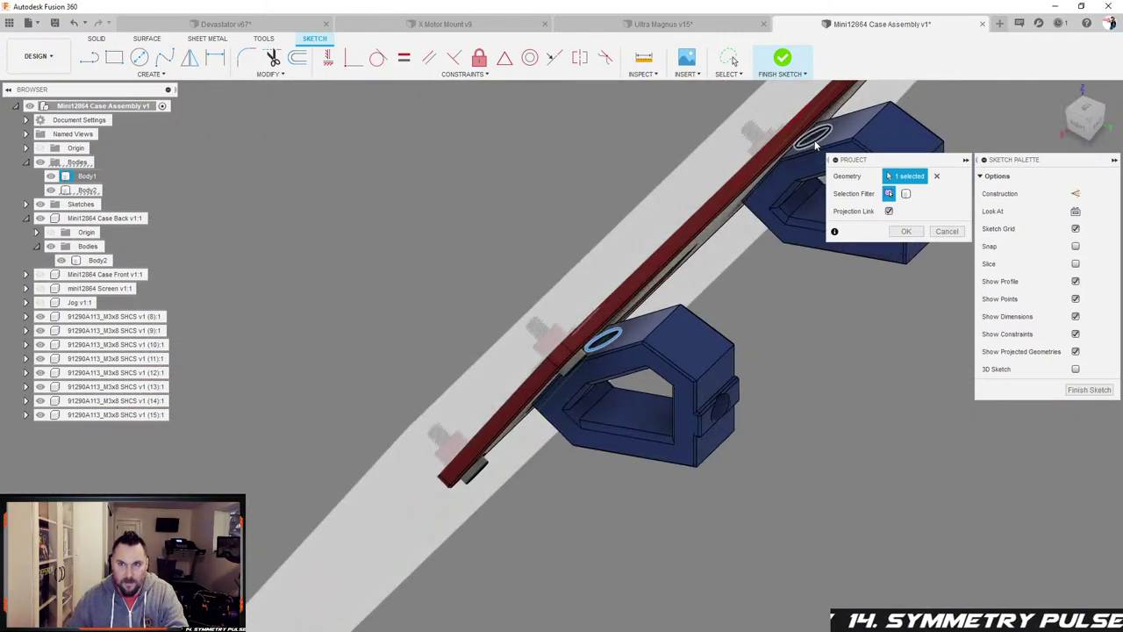
scroll(767, 148, up, 3)
click(781, 156)
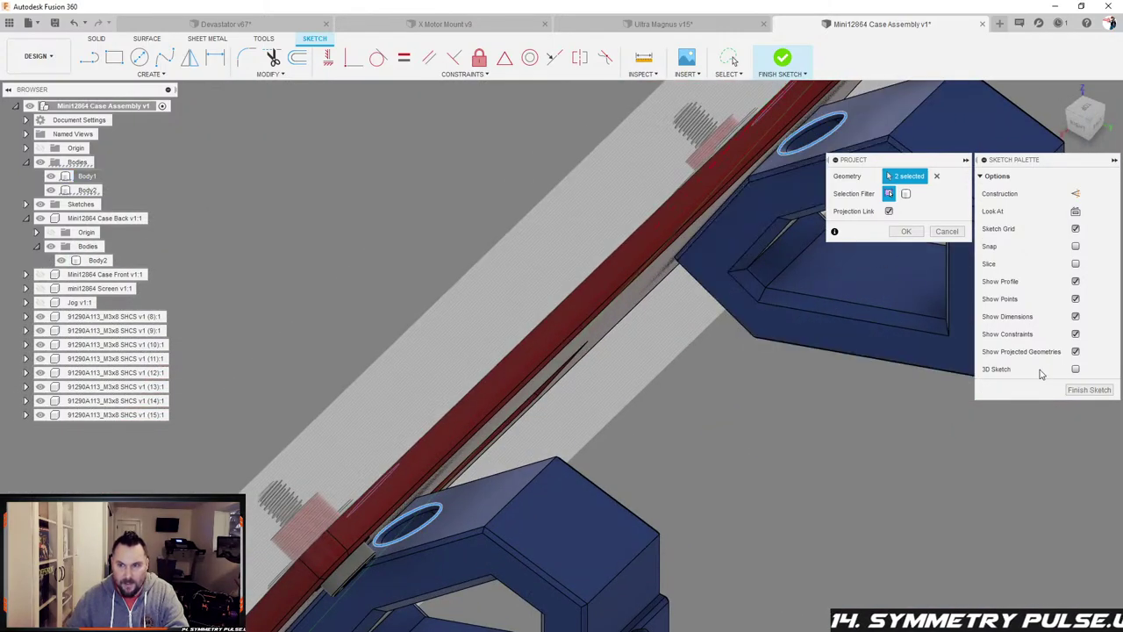
click(906, 231)
Step: View the sketch plane head-on and examine the projected hole outlines relative to the screws on the case back
click(1074, 210)
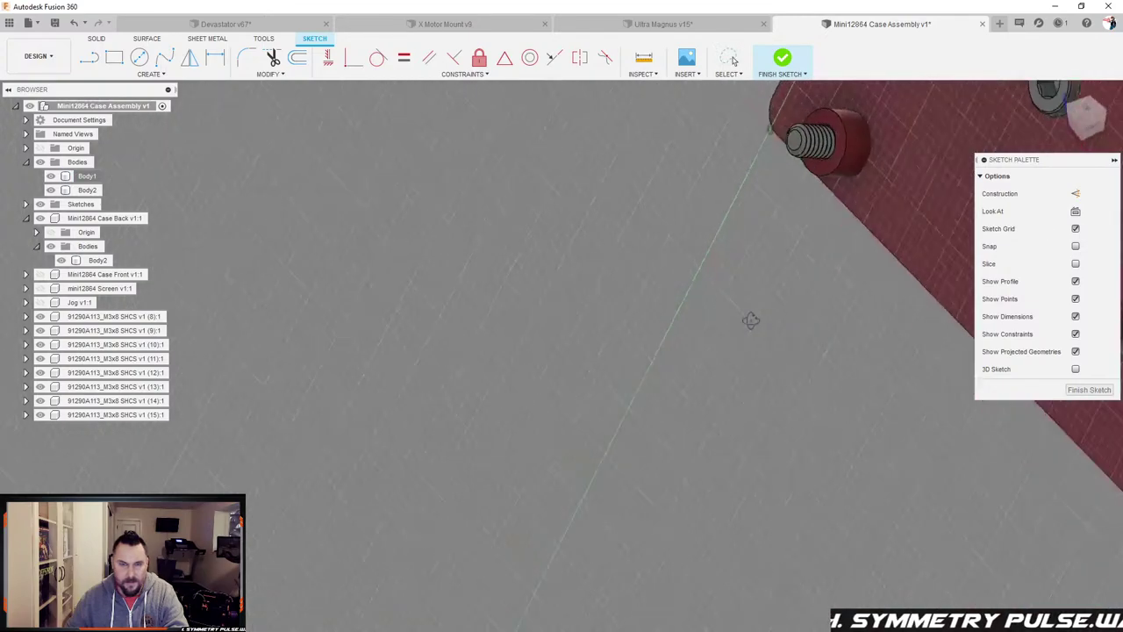
scroll(766, 303, up, 1)
scroll(419, 352, down, 3)
scroll(748, 371, up, 4)
shift+middle_drag(705, 397, 644, 395)
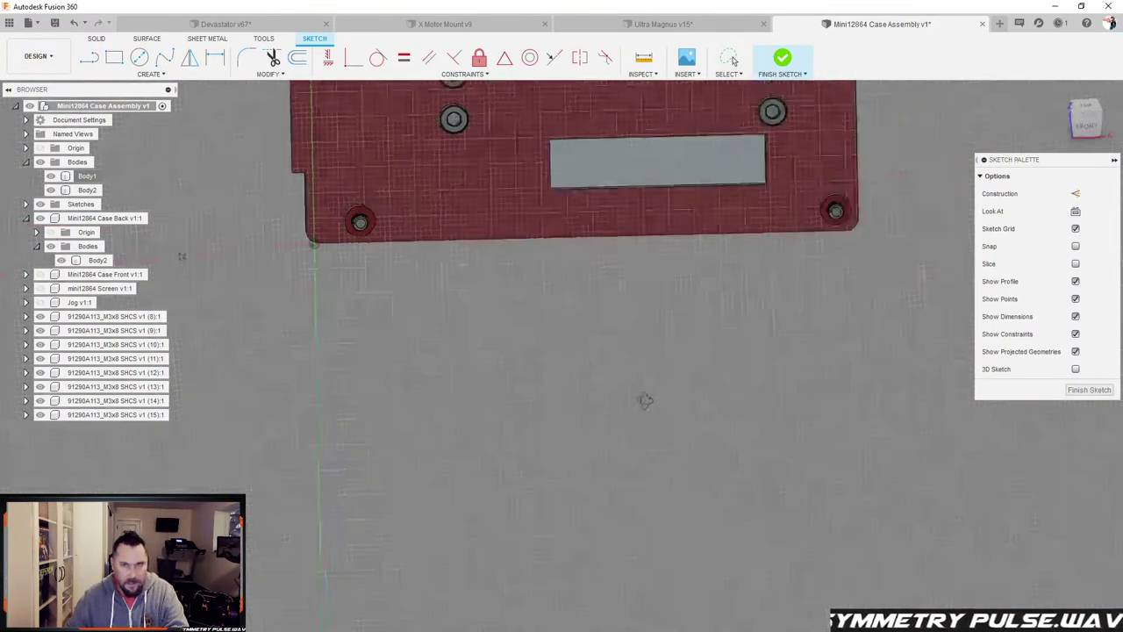
click(1076, 228)
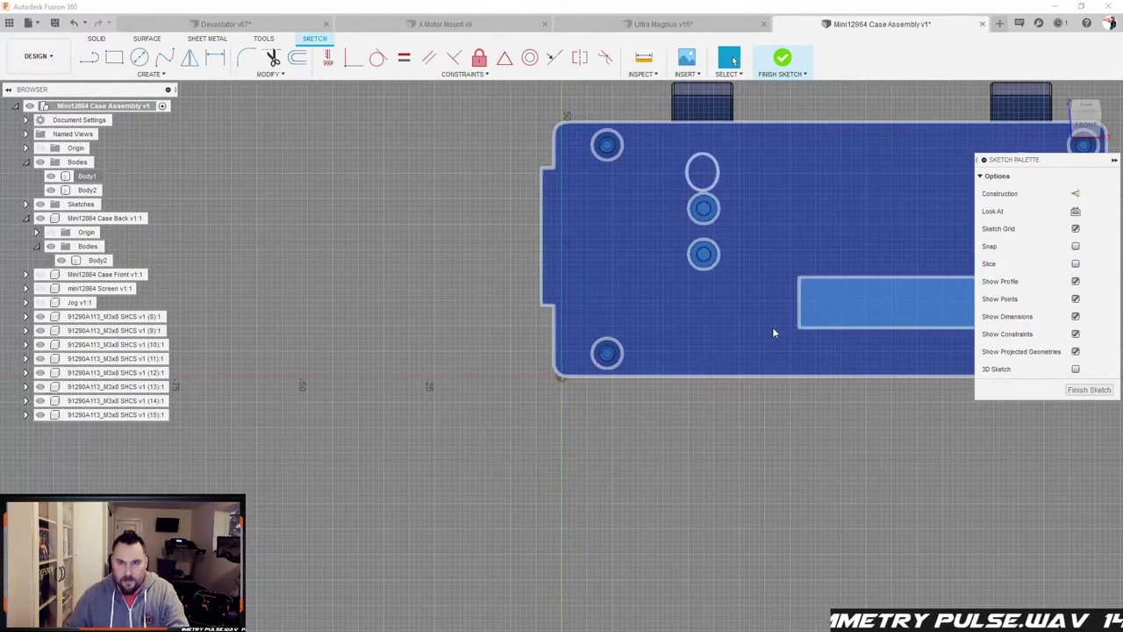
scroll(797, 326, down, 3)
scroll(790, 233, up, 3)
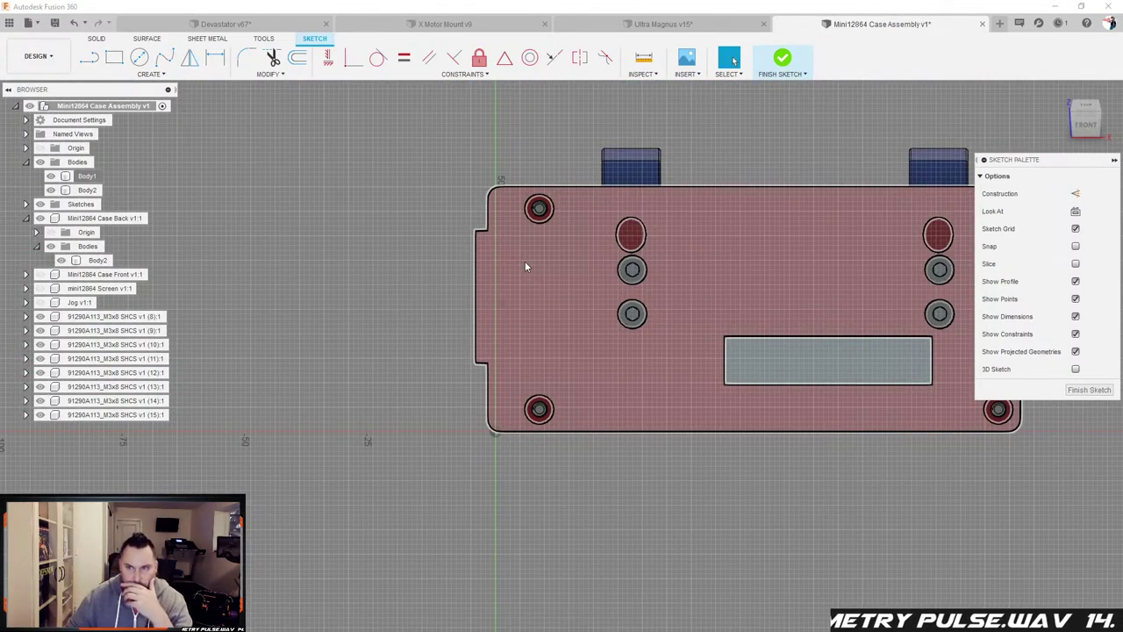
scroll(709, 221, up, 2)
scroll(482, 278, down, 2)
scroll(537, 263, up, 4)
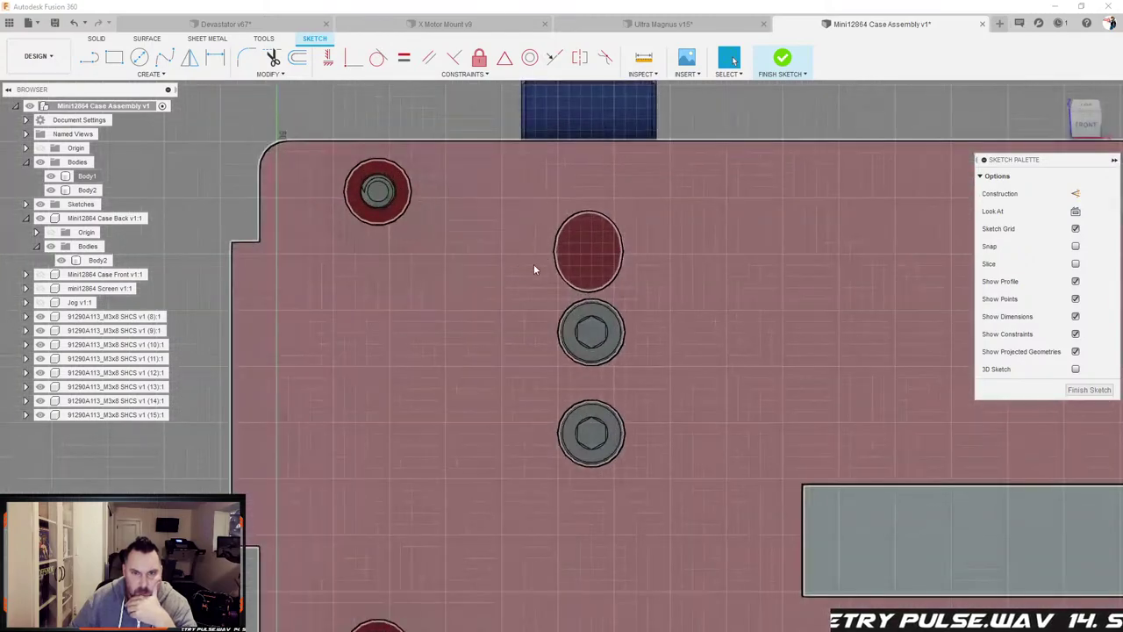
Step: Draw a 5 mm diameter circle inside the projected oval above the left pair of screws
key(c)
click(583, 242)
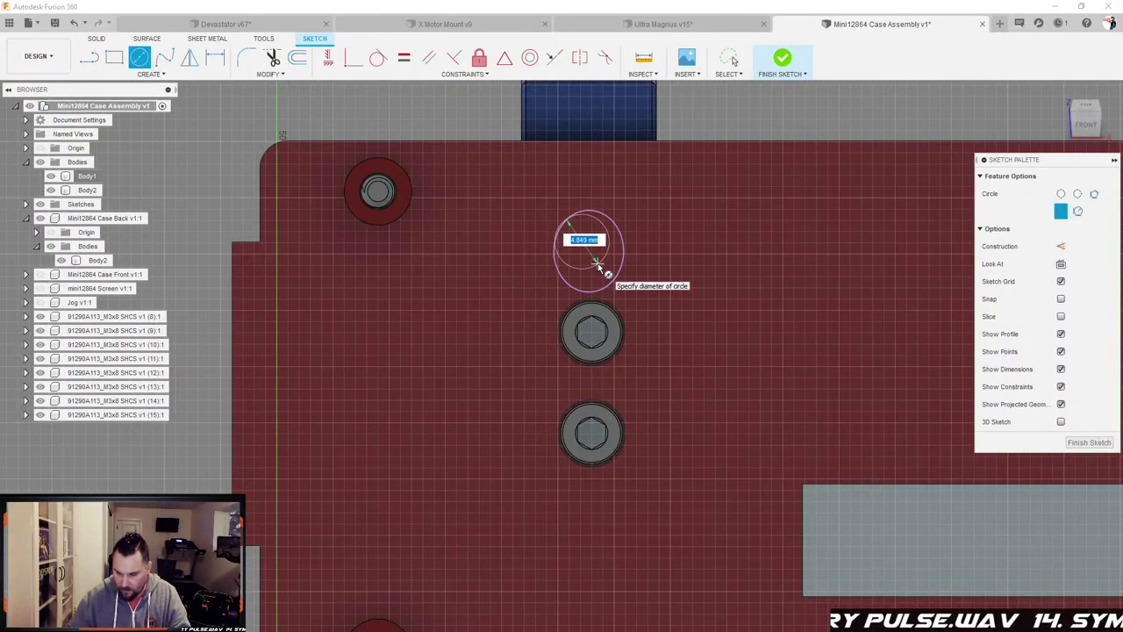
text(5)
key(Return)
key(Escape)
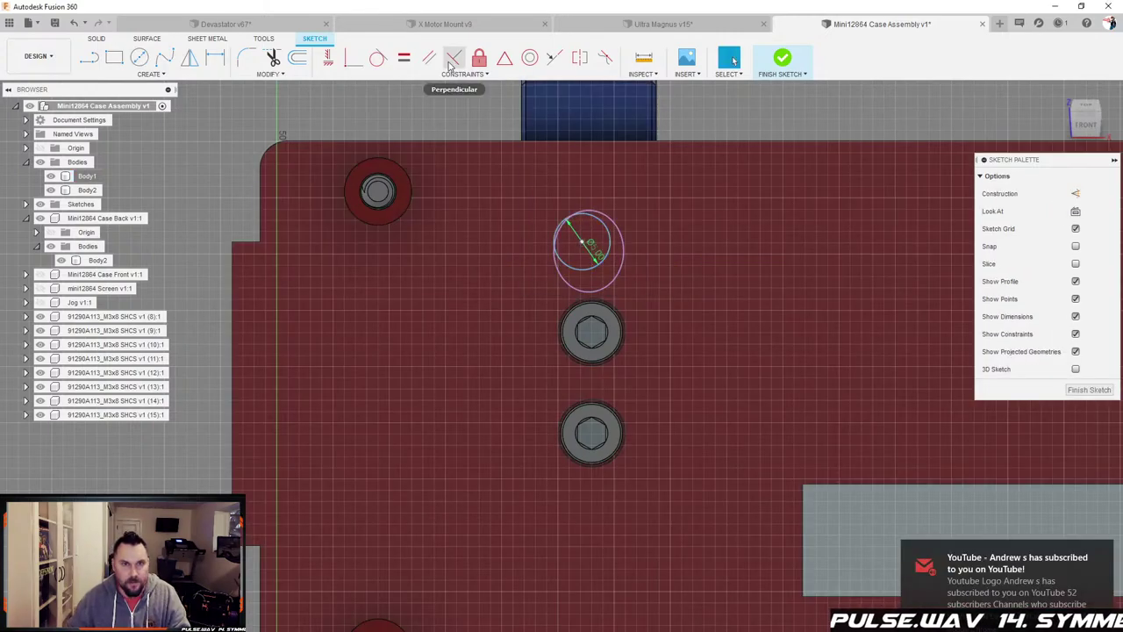
Step: Move the 5 mm circle down so it sits in the lower middle of the projected oval
scroll(602, 253, up, 4)
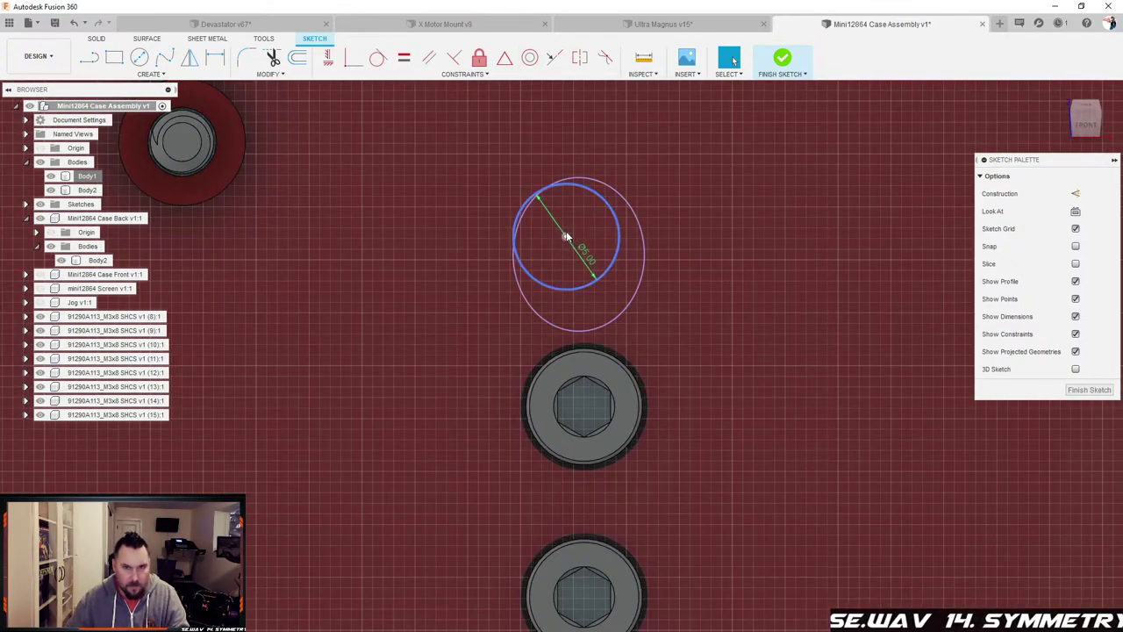
mouse_move(570, 243)
mouse_down()
mouse_move(582, 282)
mouse_move(579, 270)
mouse_up()
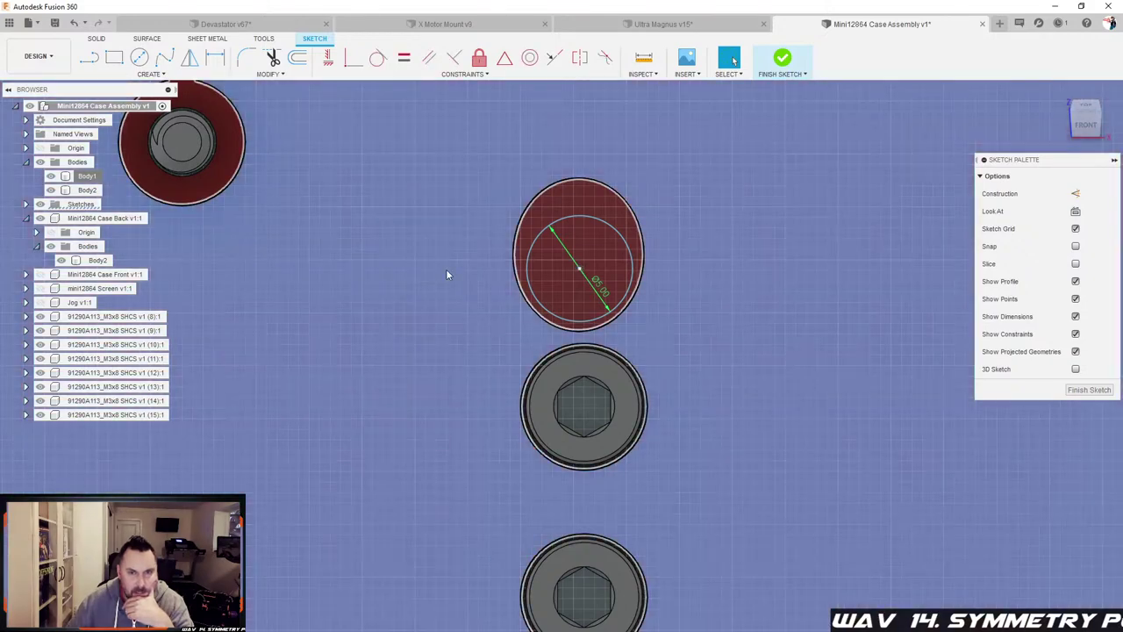
key(Escape)
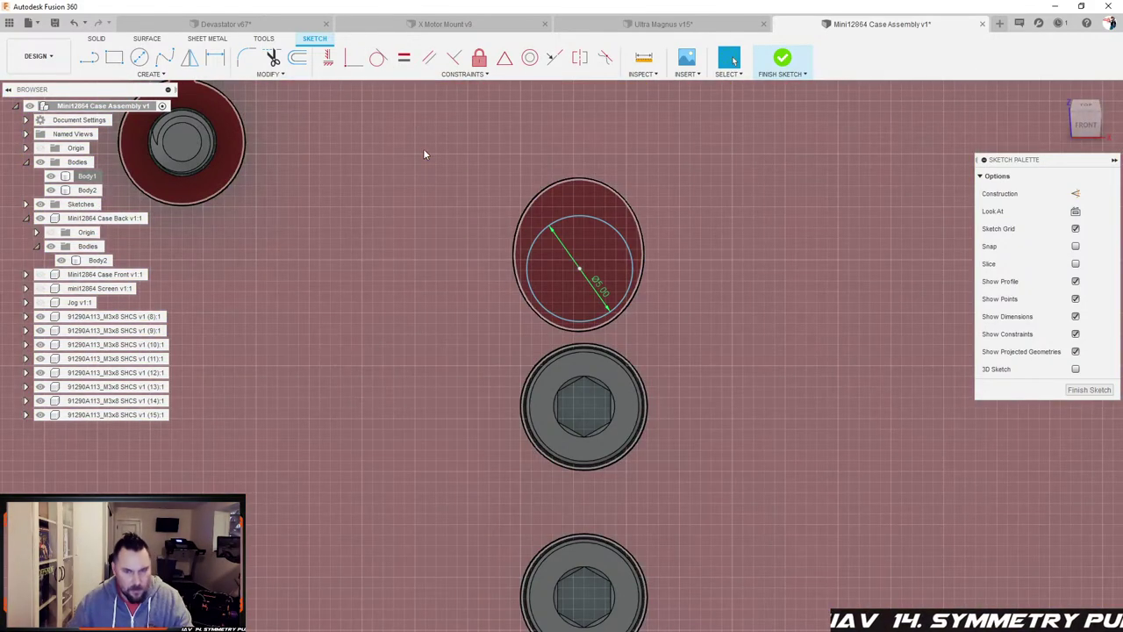
click(377, 58)
click(580, 321)
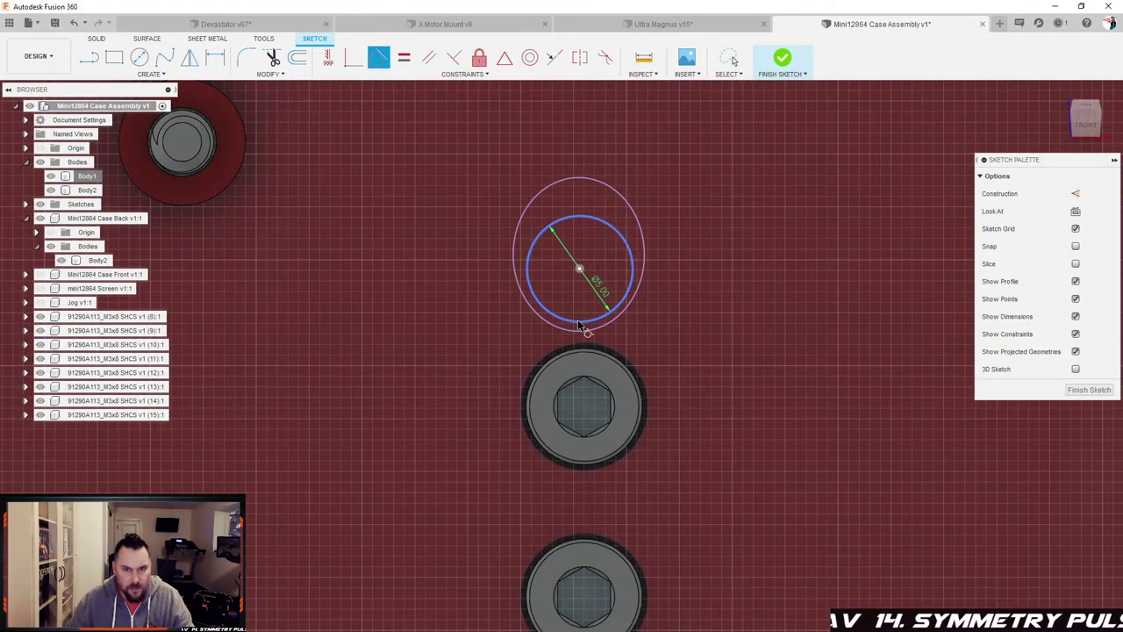
key(Escape)
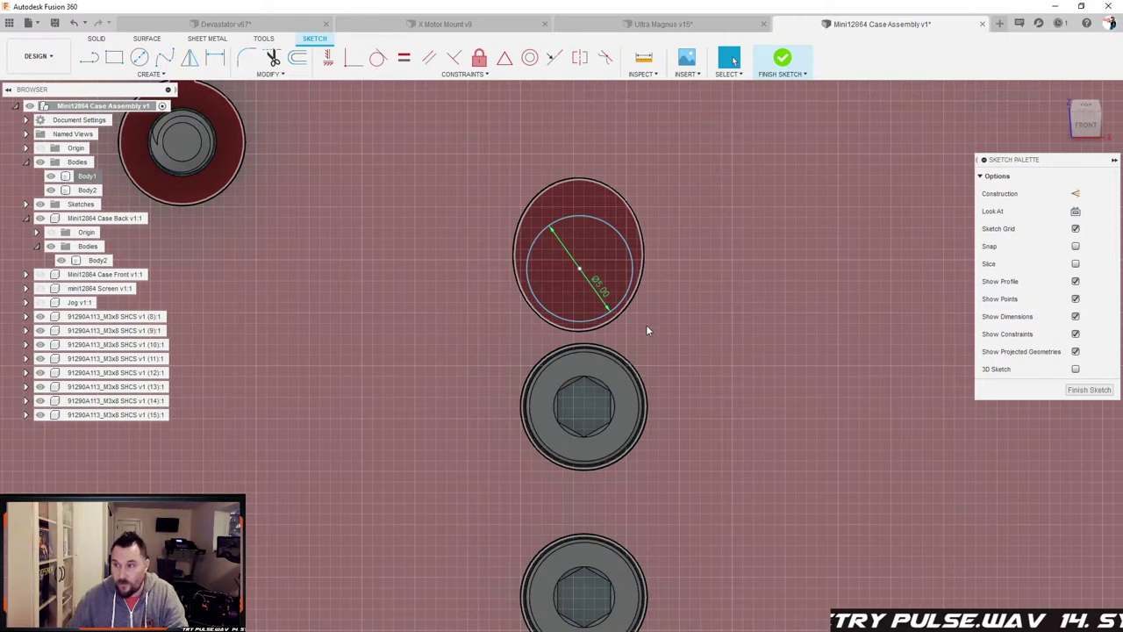
Step: Draw a horizontal line just below the projected oval, slightly wider than the oval and above the upper screw head
key(l)
click(642, 336)
click(500, 336)
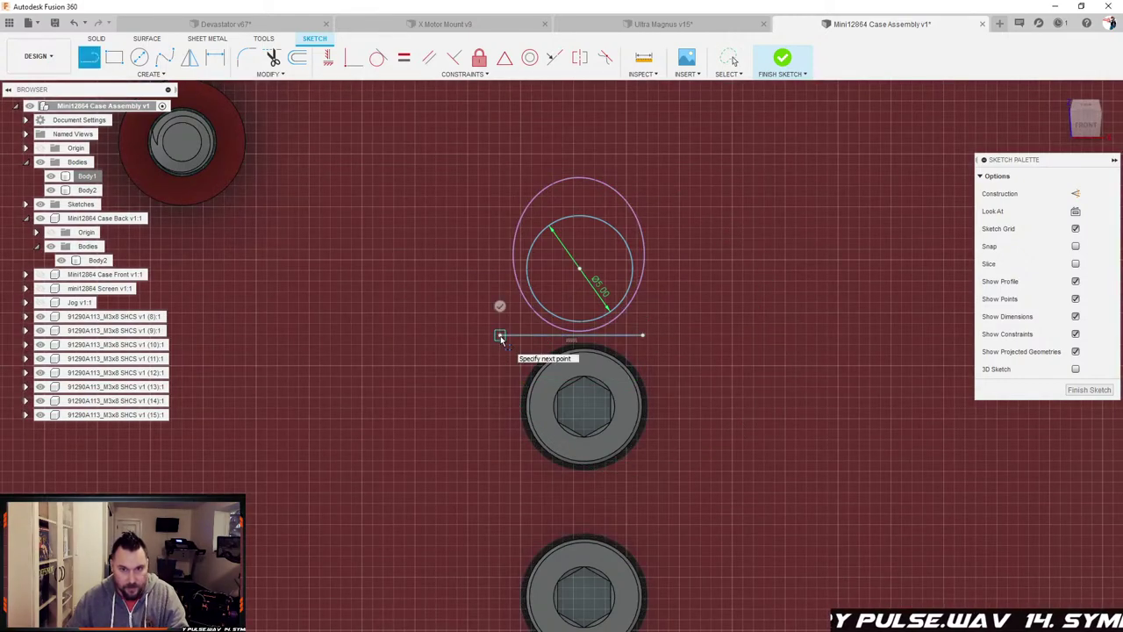
key(Escape)
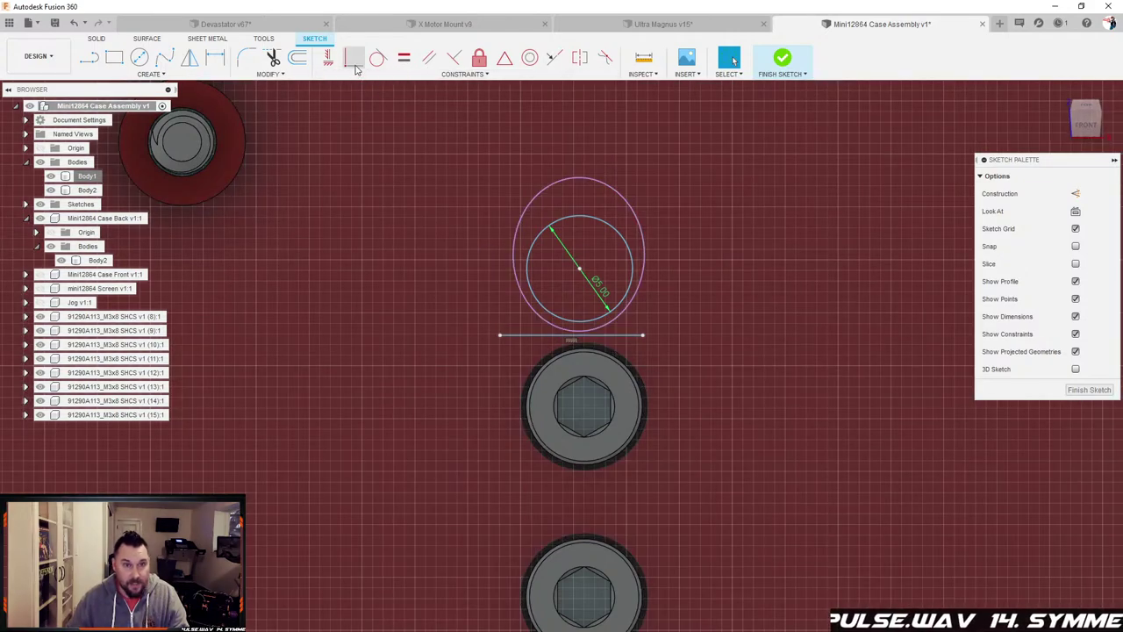
click(354, 57)
click(549, 340)
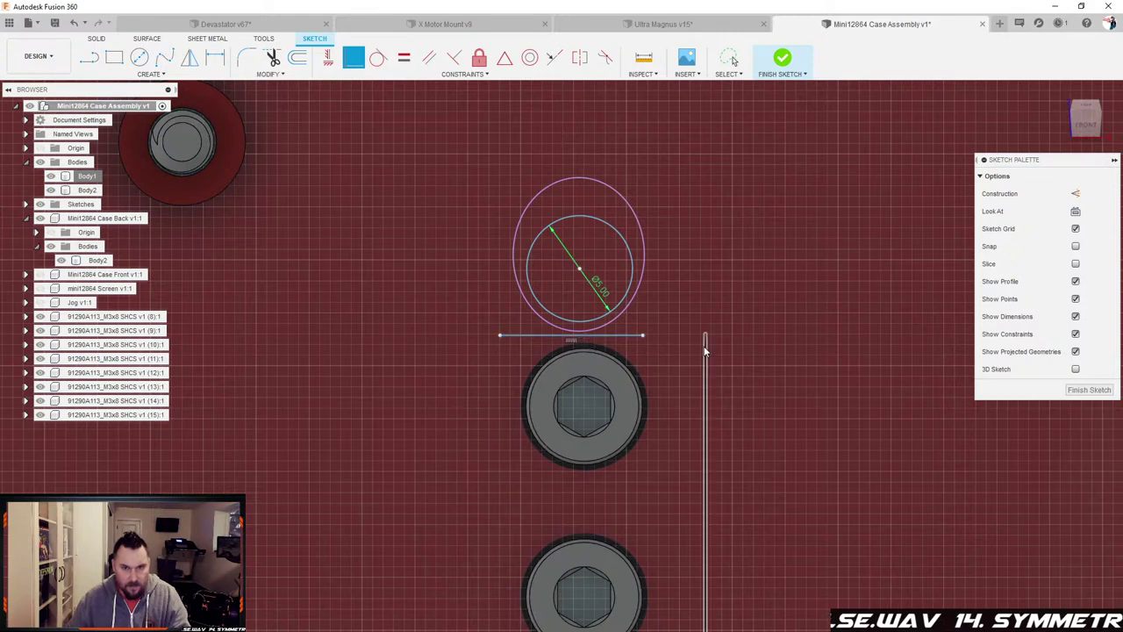
key(Escape)
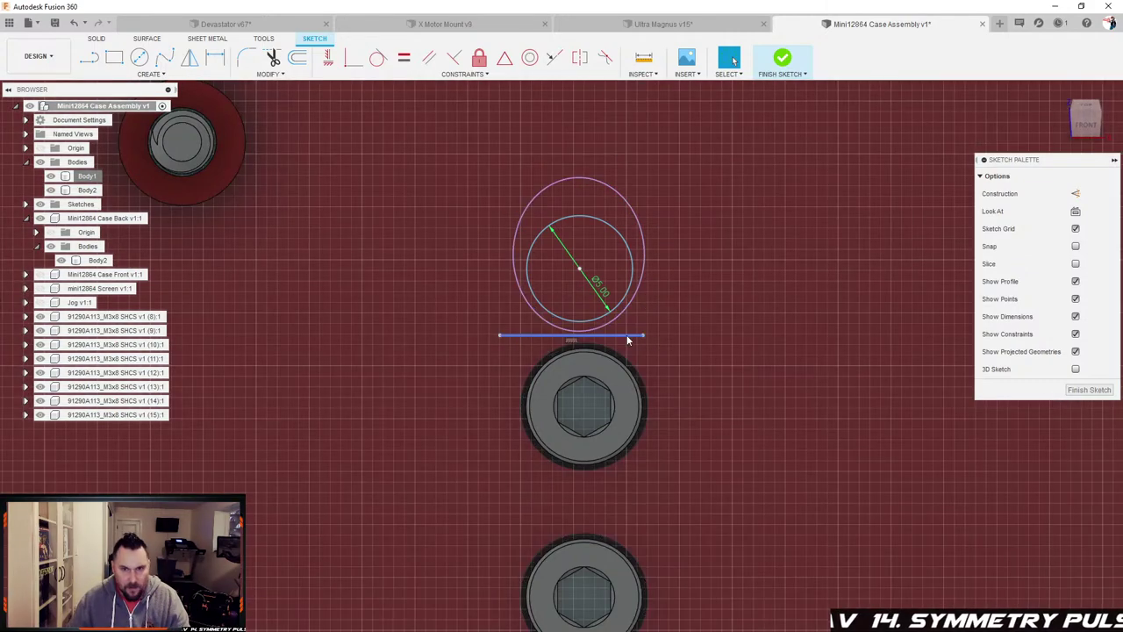
Step: Delete the horizontal line below the projected oval and reposition the 5 mm circle in the oval's lower middle
click(626, 334)
key(Delete)
mouse_move(580, 270)
mouse_down()
mouse_move(576, 340)
mouse_move(578, 263)
mouse_up()
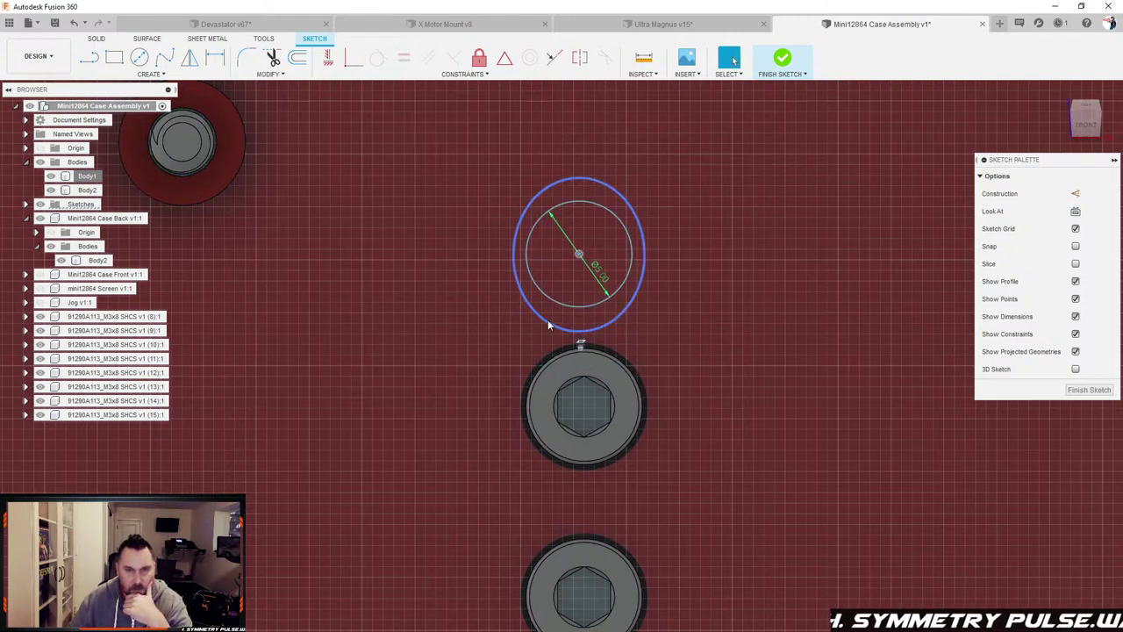
drag(580, 256, 579, 271)
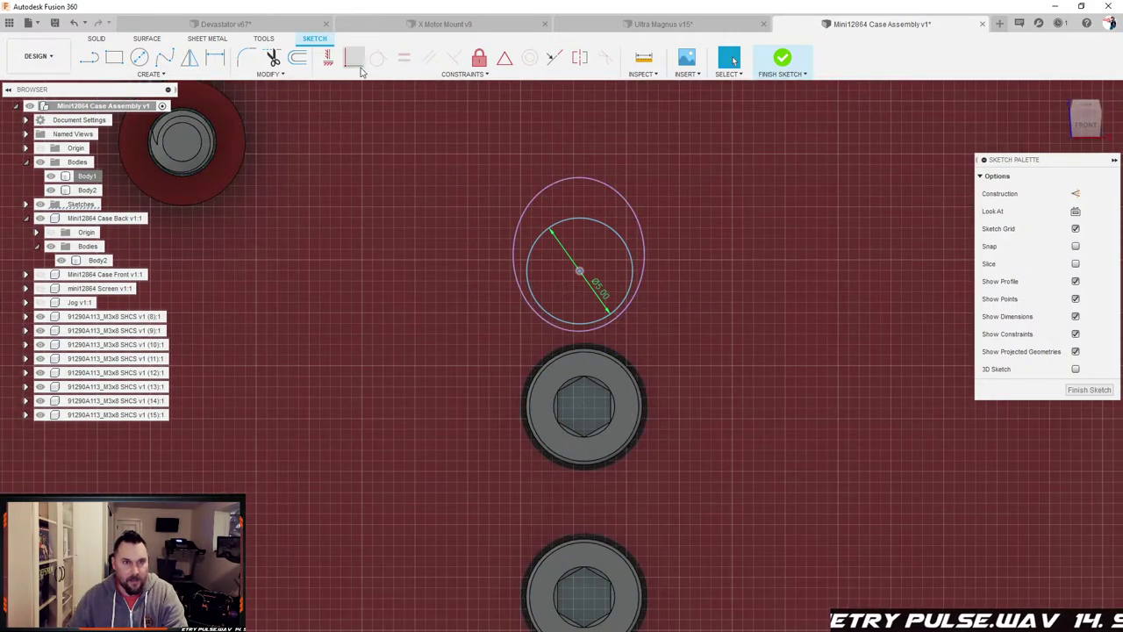
Step: Make the 5 mm circle's centre coincident with the centre of the upper left screw head
click(586, 410)
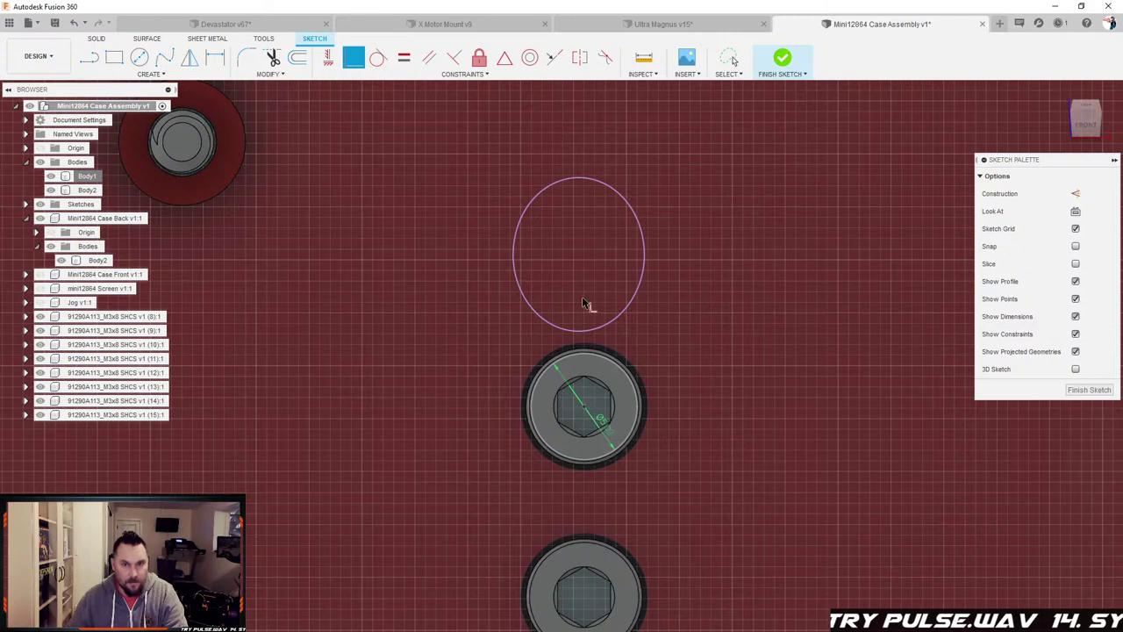
key(Escape)
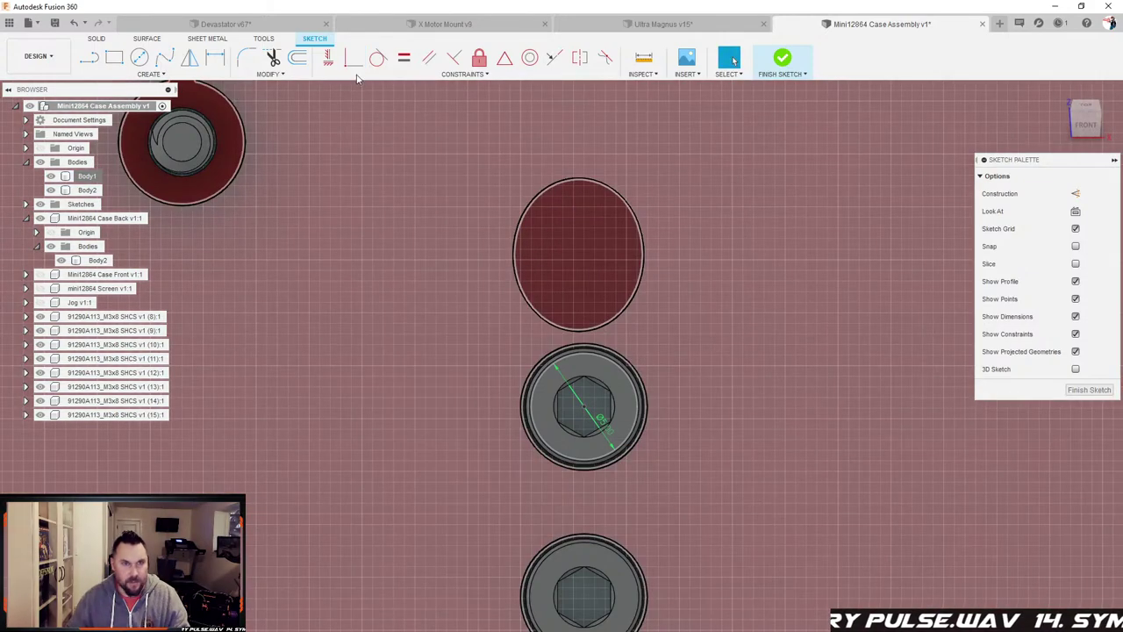
click(327, 58)
click(326, 57)
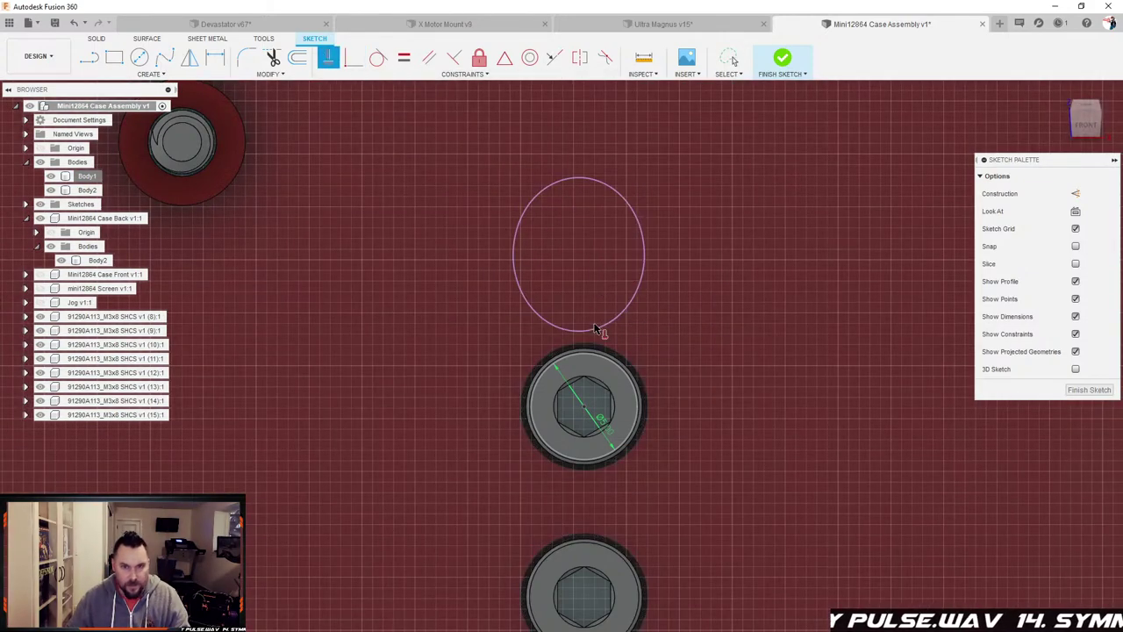
key(Escape)
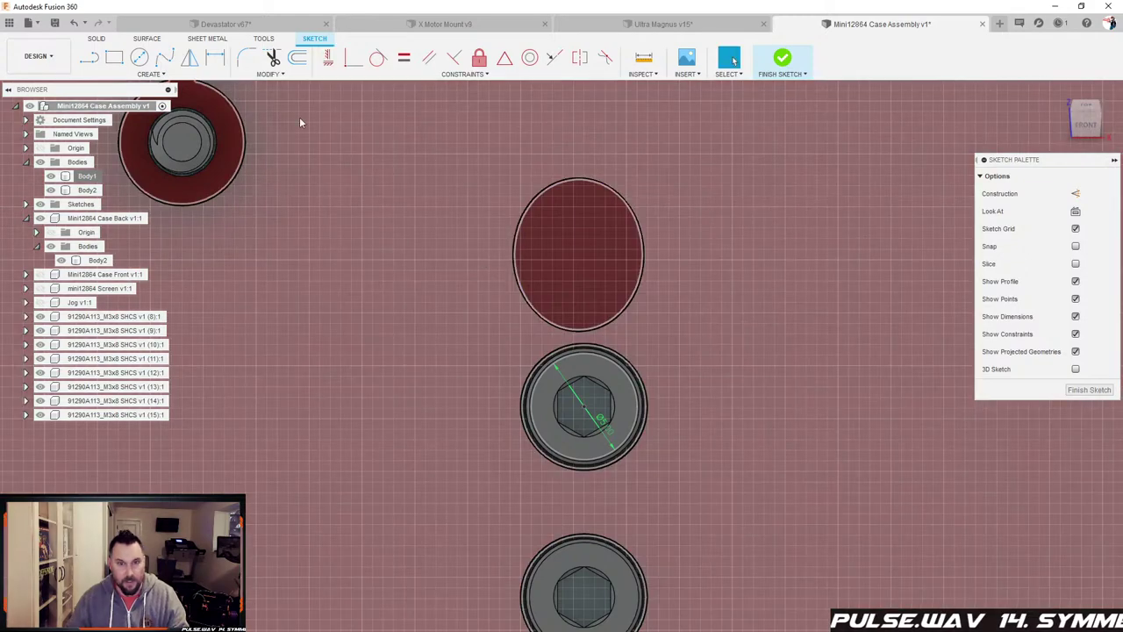
click(77, 22)
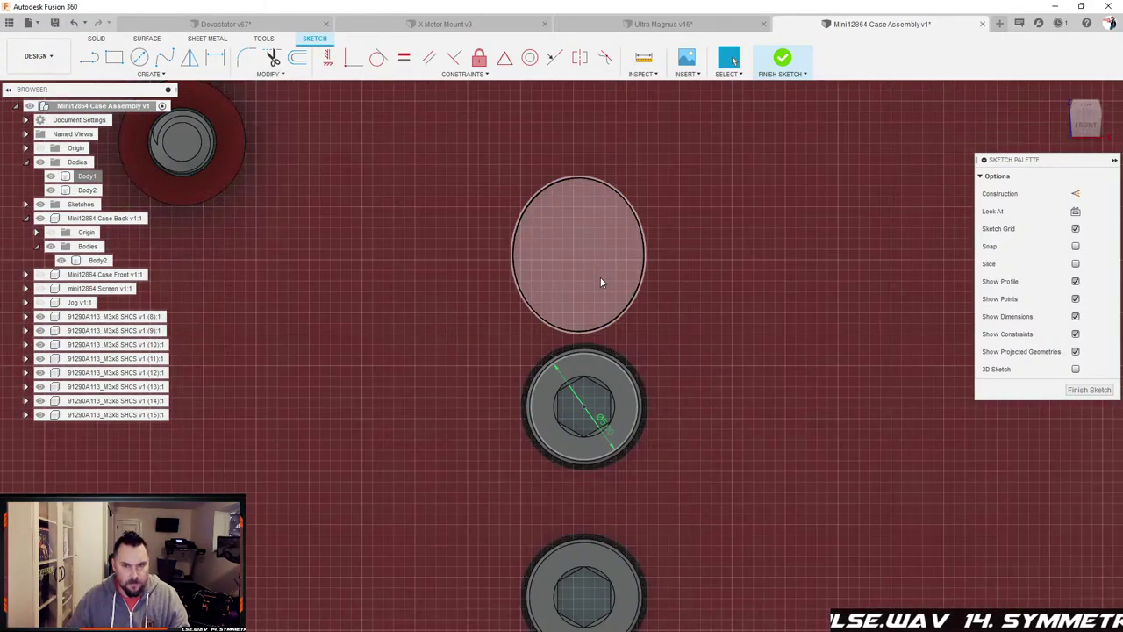
Step: Draw another 5 mm diameter circle inside the projected oval above the upper left screw
key(c)
click(573, 244)
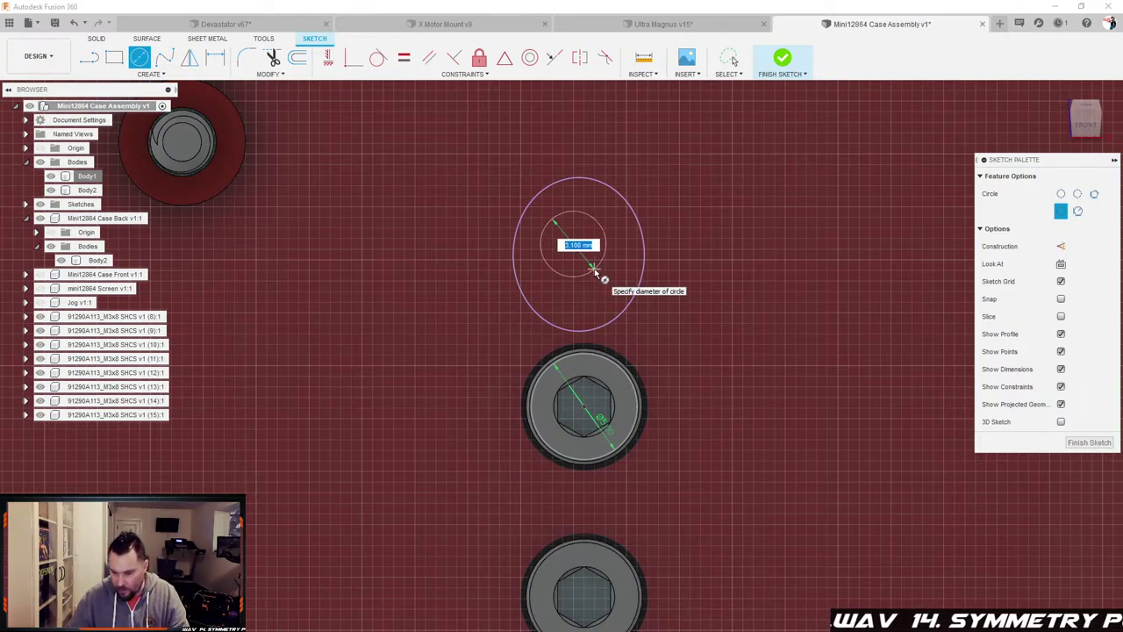
key(Return)
key(Escape)
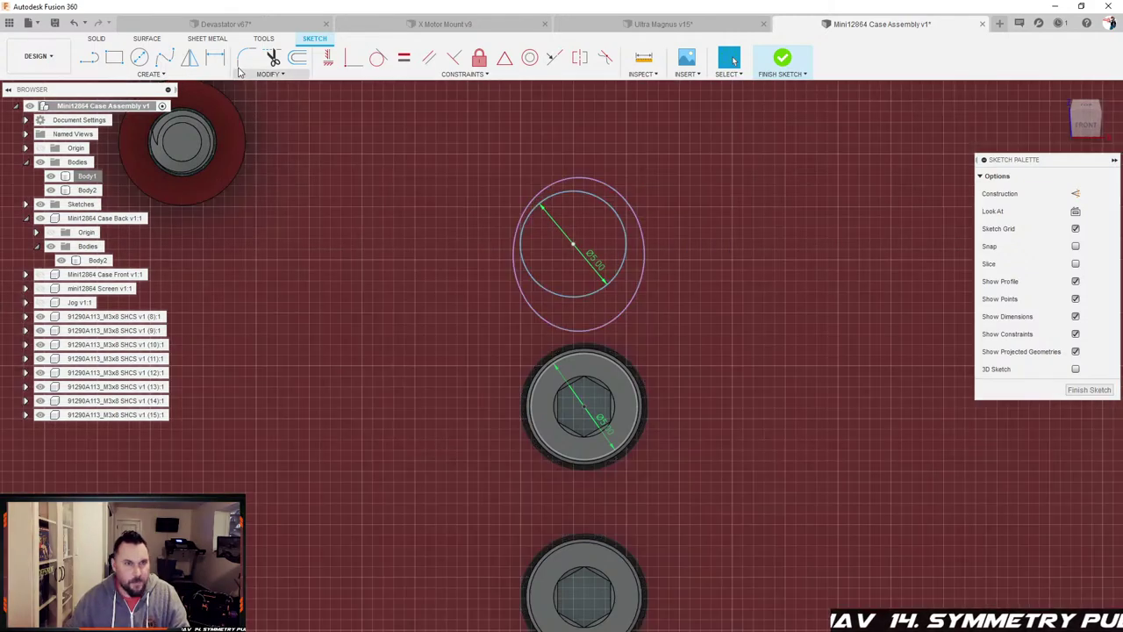
Step: Try to align the new circle's centre vertically with the upper left screw's centre using a Horizontal/Vertical constraint
click(328, 58)
click(573, 245)
click(583, 407)
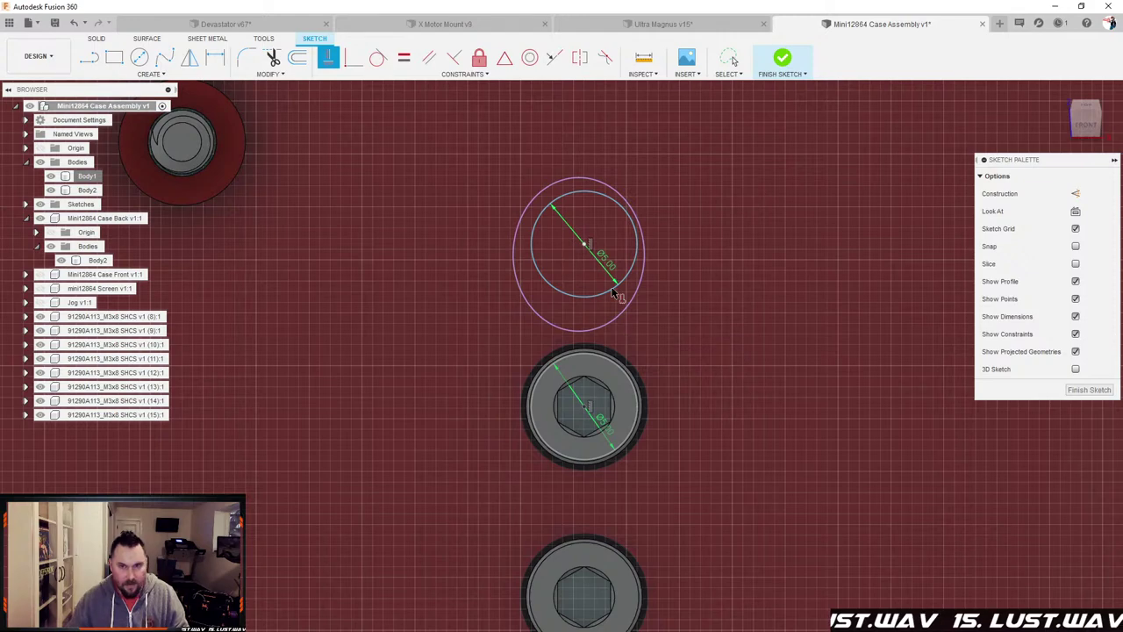
click(628, 301)
key(Escape)
drag(584, 244, 570, 249)
click(577, 246)
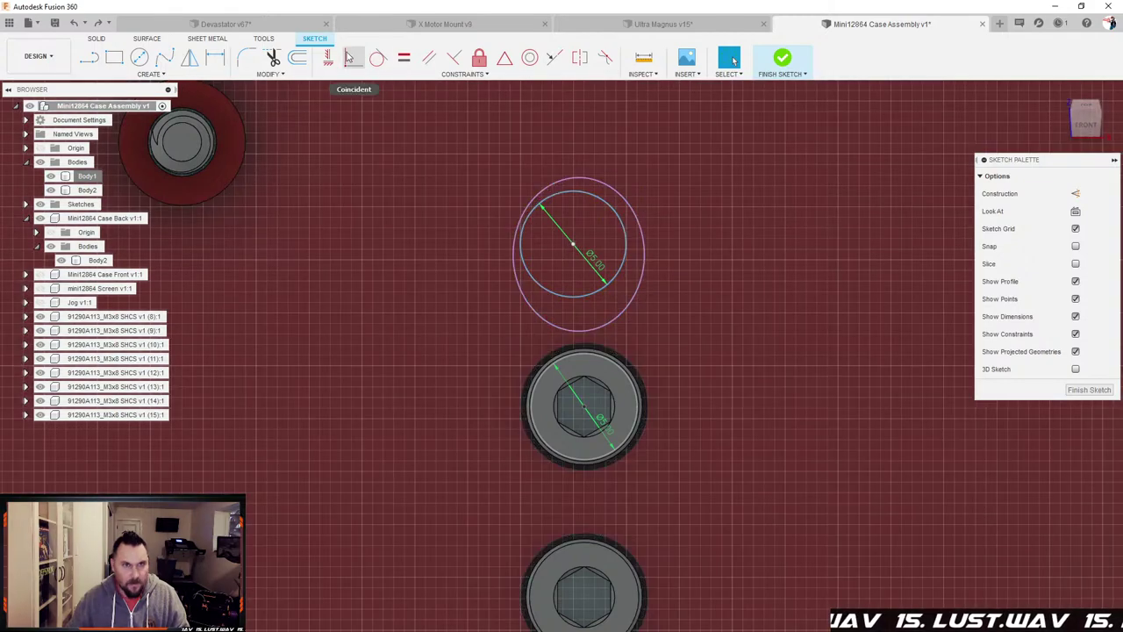
click(328, 58)
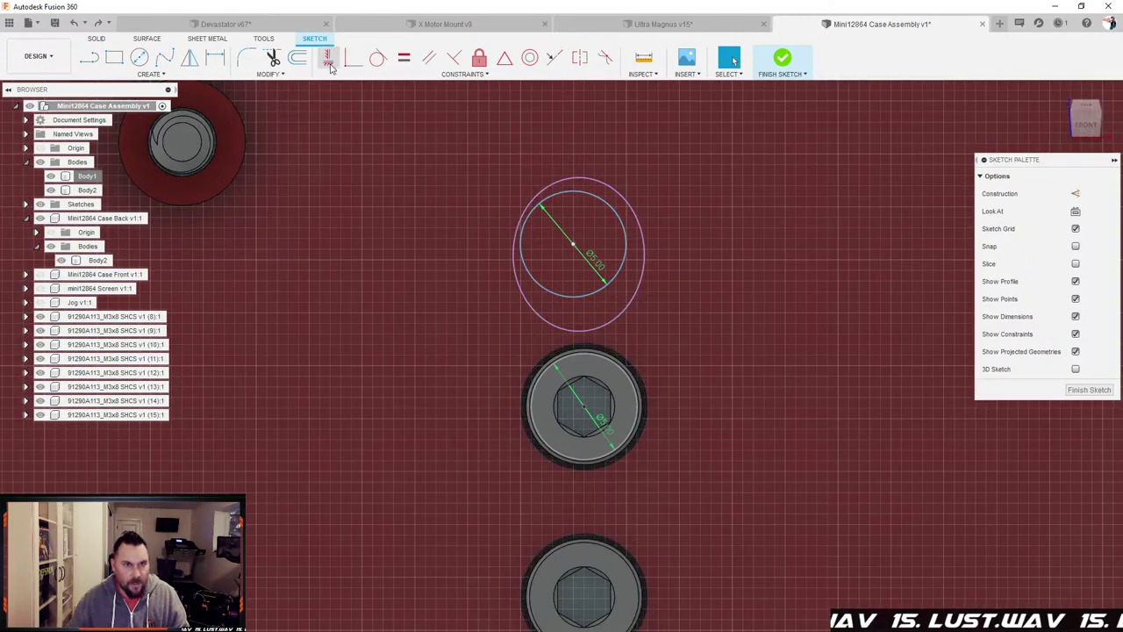
click(573, 246)
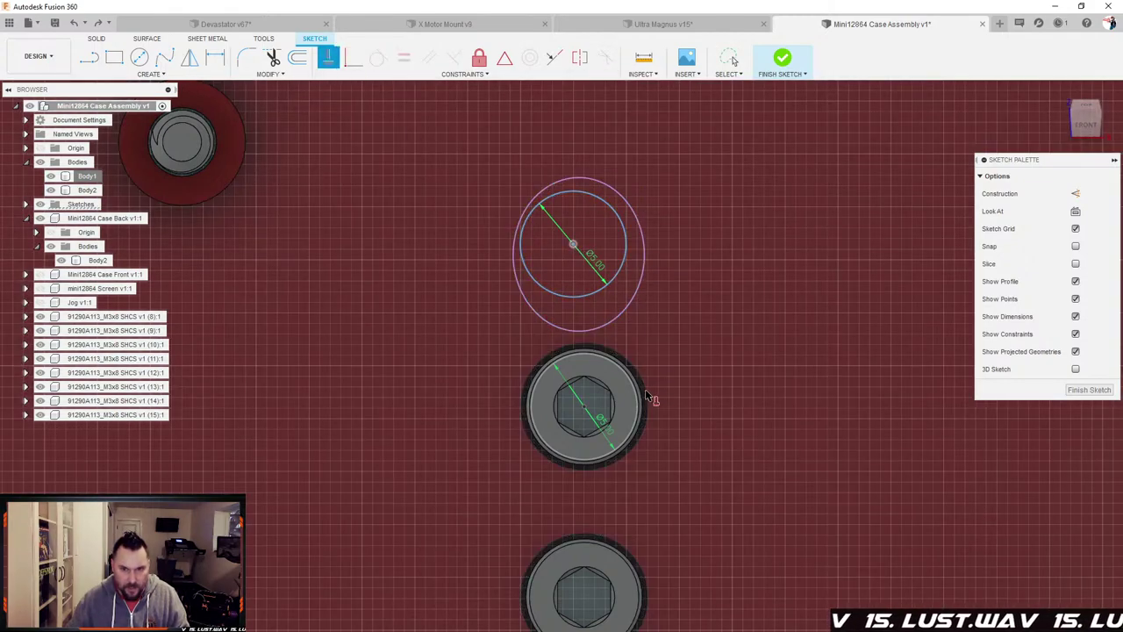
key(Escape)
click(644, 387)
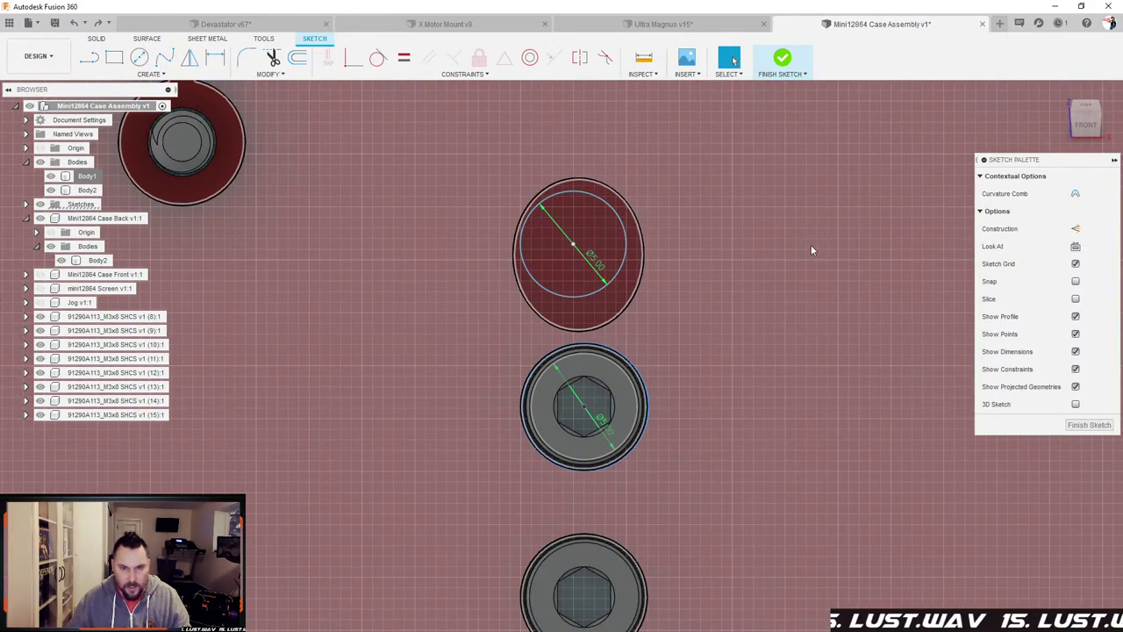
Step: Project the circular edge of the left bracket's mounting hole onto the case back sketch
scroll(787, 265, down, 6)
shift+middle_drag(763, 289, 802, 275)
scroll(727, 304, down, 3)
mouse_move(432, 329)
shift+middle_down()
mouse_move(562, 325)
mouse_move(416, 330)
mouse_move(381, 304)
mouse_move(417, 317)
shift+middle_up()
scroll(410, 313, up, 4)
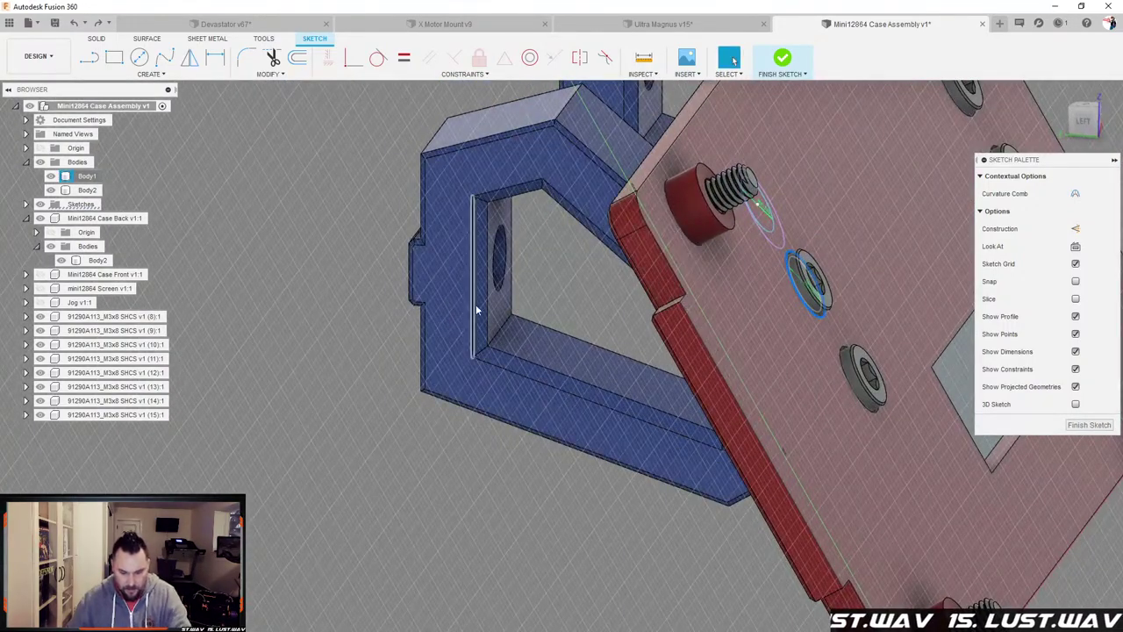
key(p)
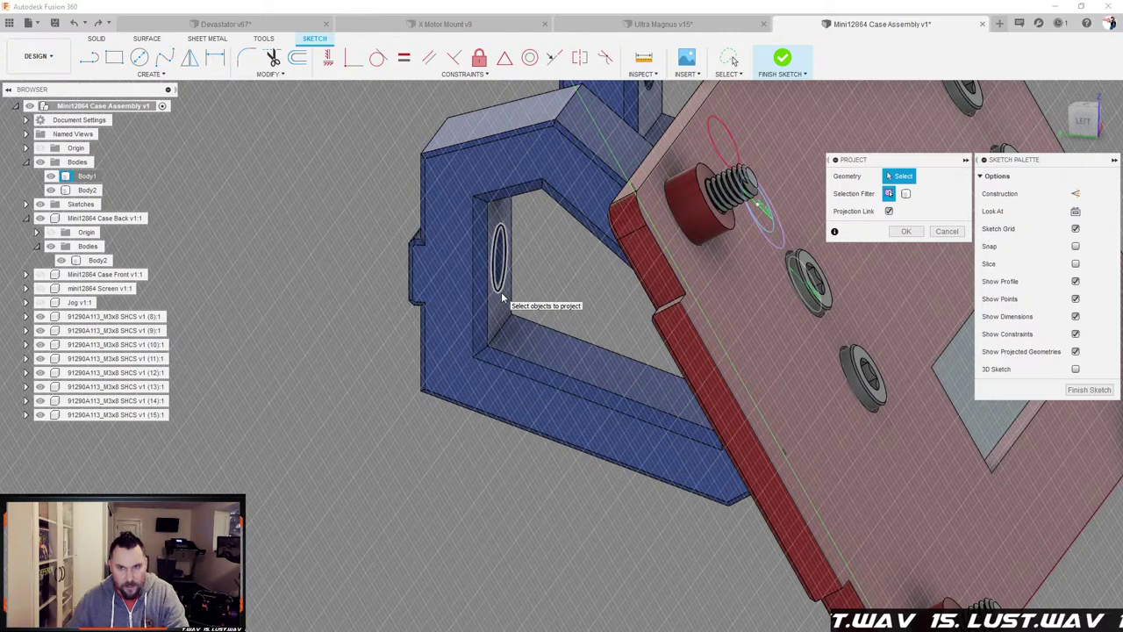
click(500, 288)
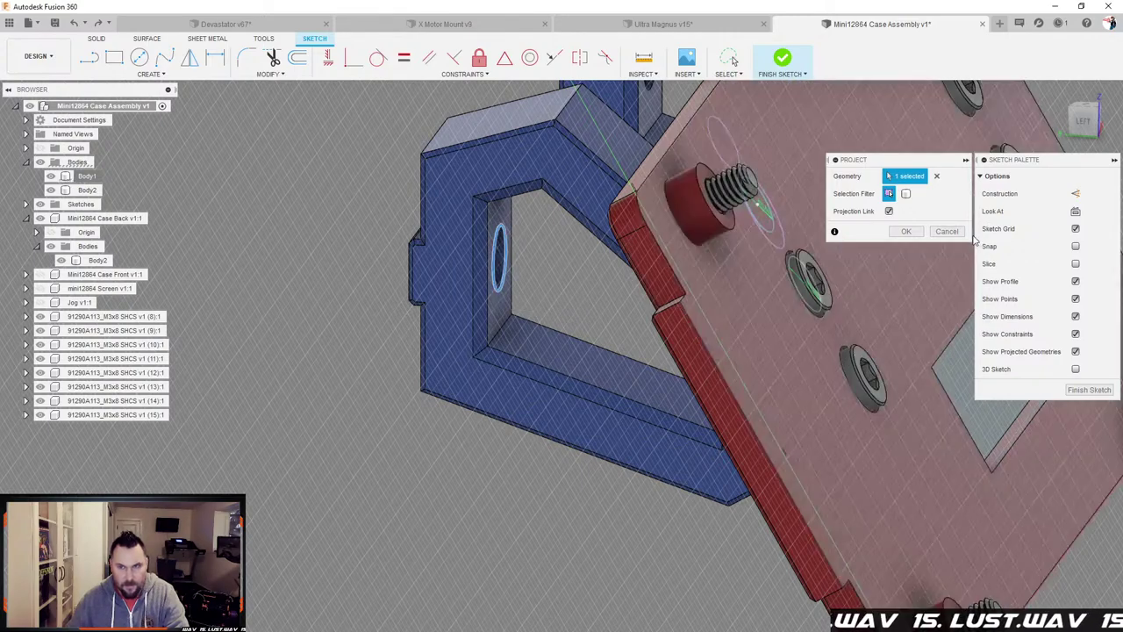
click(910, 235)
Step: Constrain the 5 mm circle's centre in the oval to align vertically with the centre of the projected left bracket hole
scroll(587, 286, down, 3)
shift+middle_drag(587, 286, 422, 290)
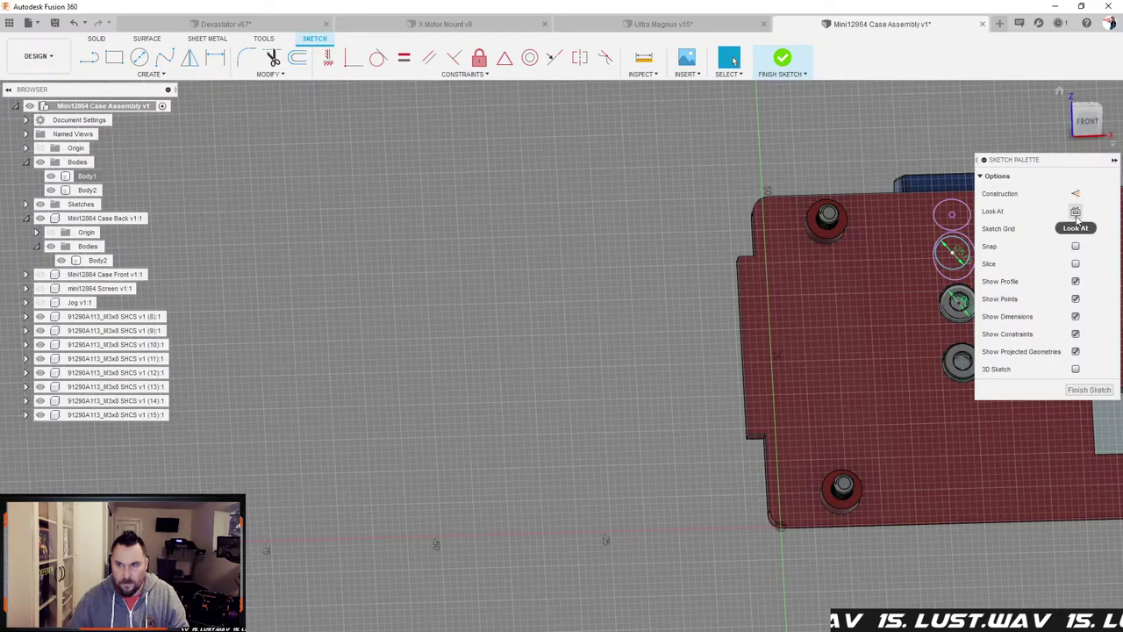
click(1075, 212)
scroll(714, 248, down, 3)
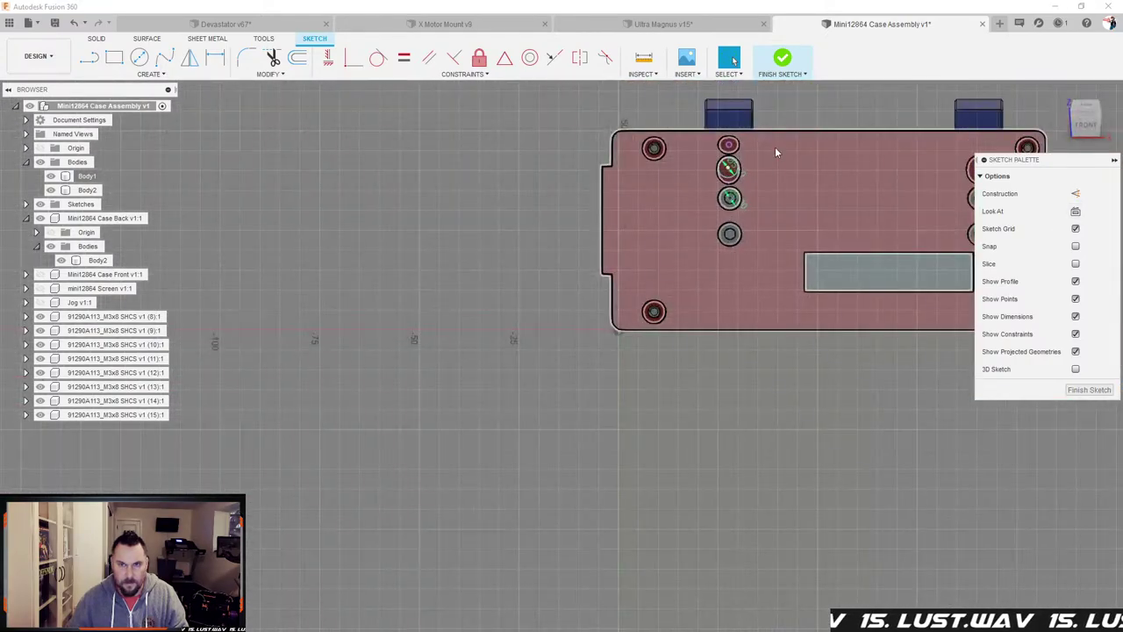
scroll(717, 123, up, 8)
scroll(716, 123, up, 2)
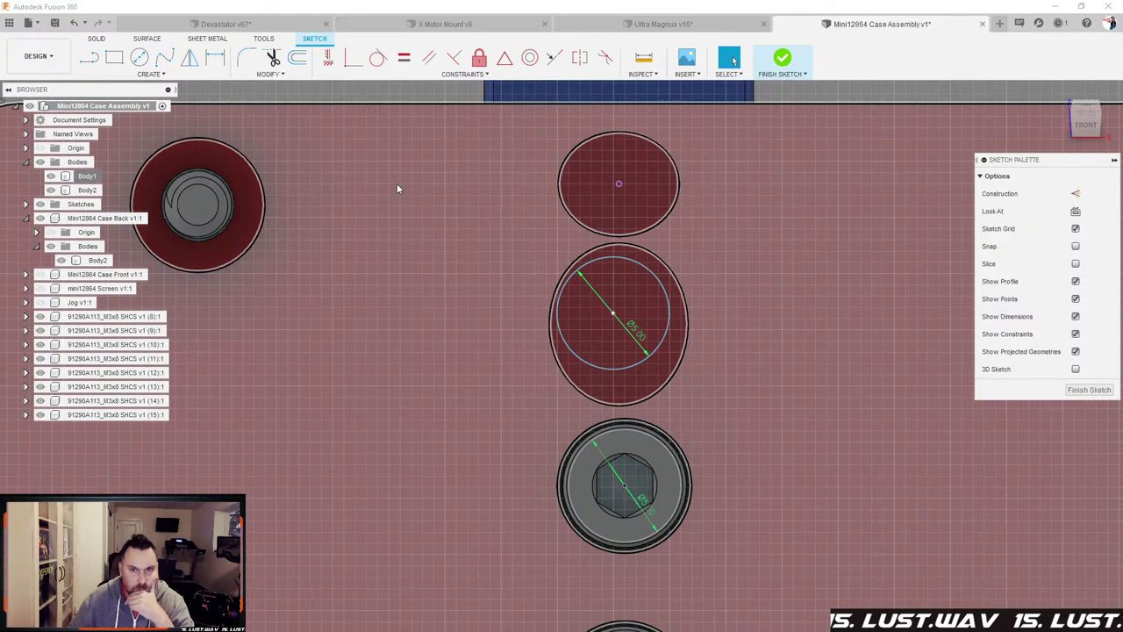
click(327, 57)
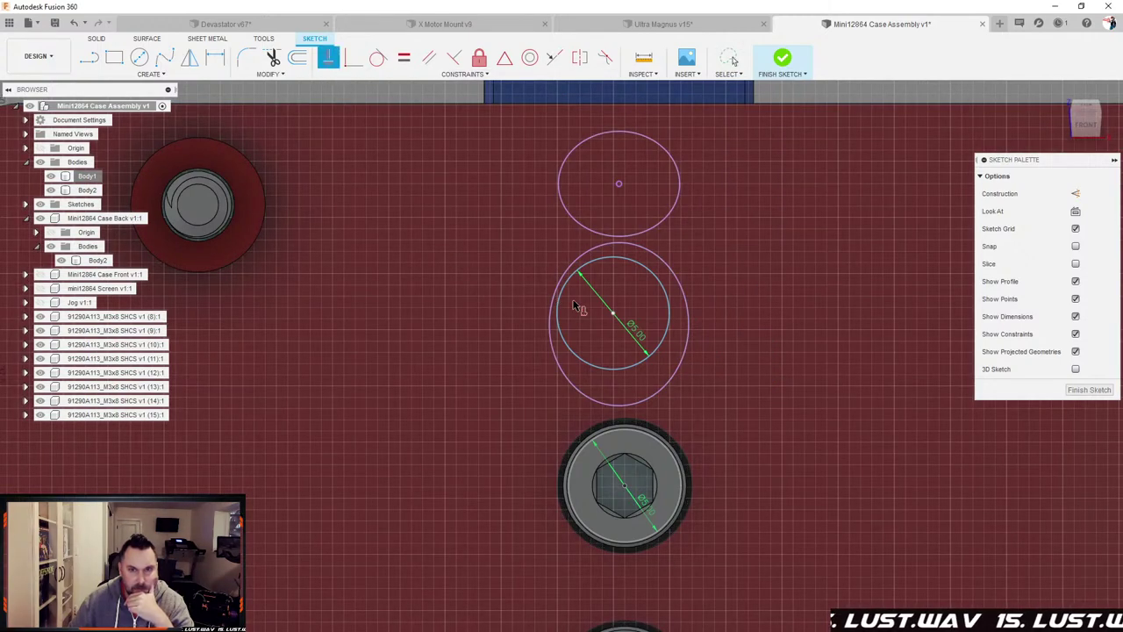
click(612, 313)
click(619, 186)
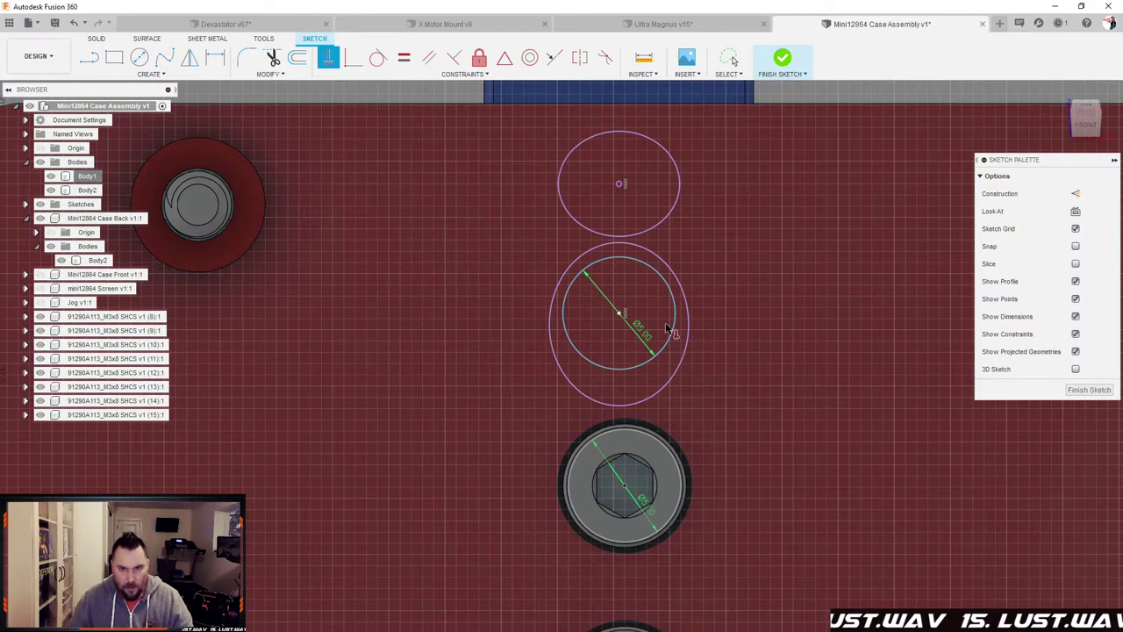
Step: Dimension the vertical distance from the projected bracket hole's centre to the 5 mm circle's centre in the oval as 7 mm
drag(620, 314, 625, 352)
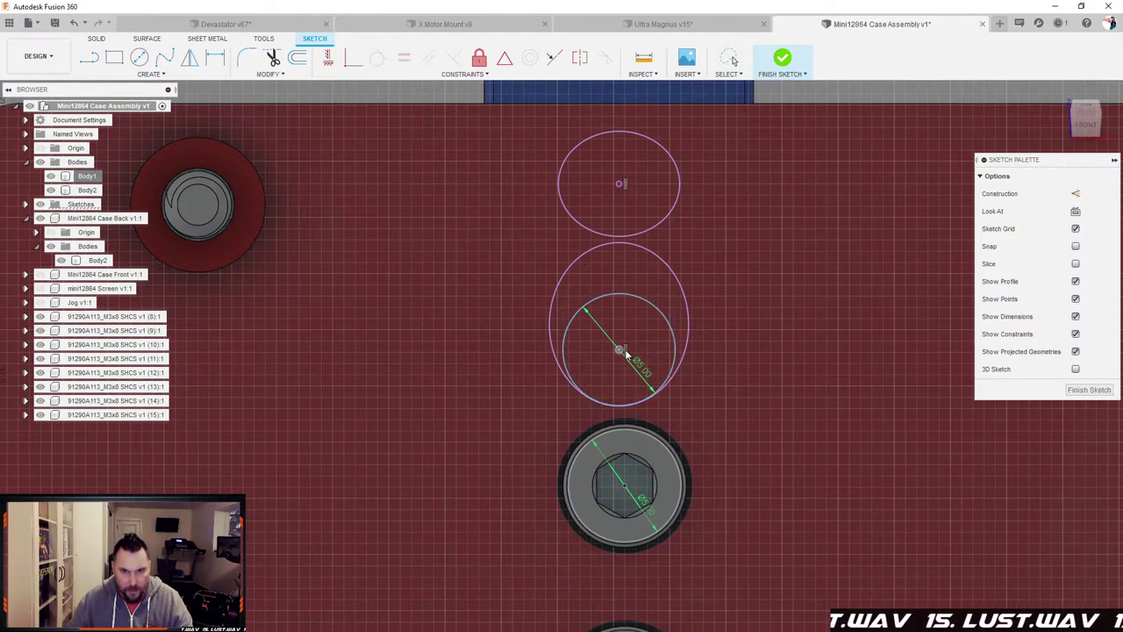
key(d)
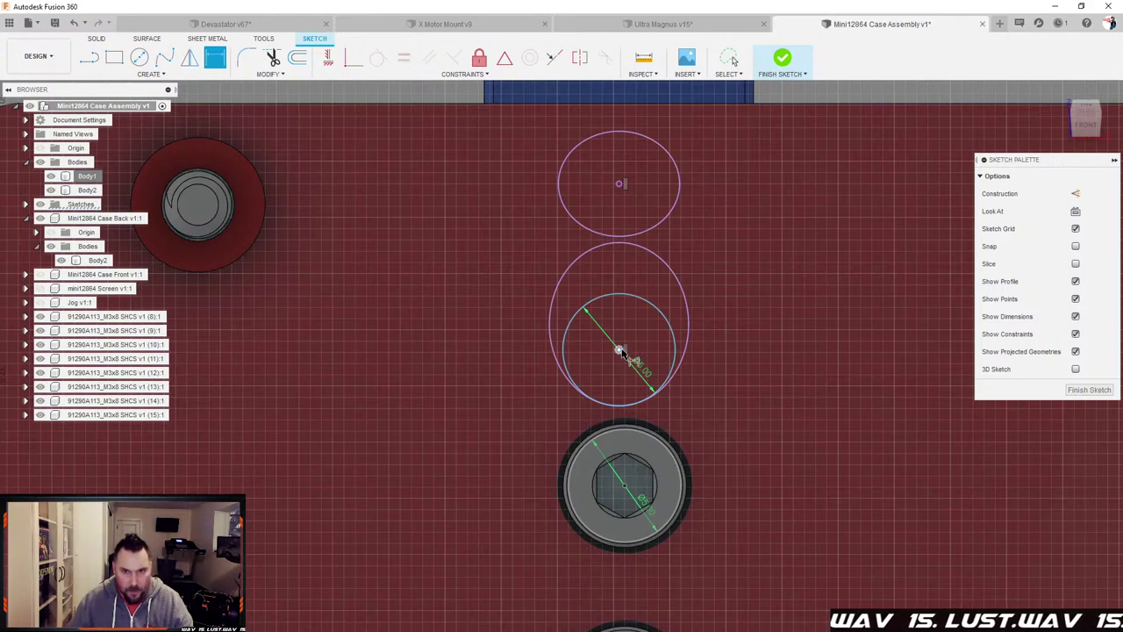
click(619, 184)
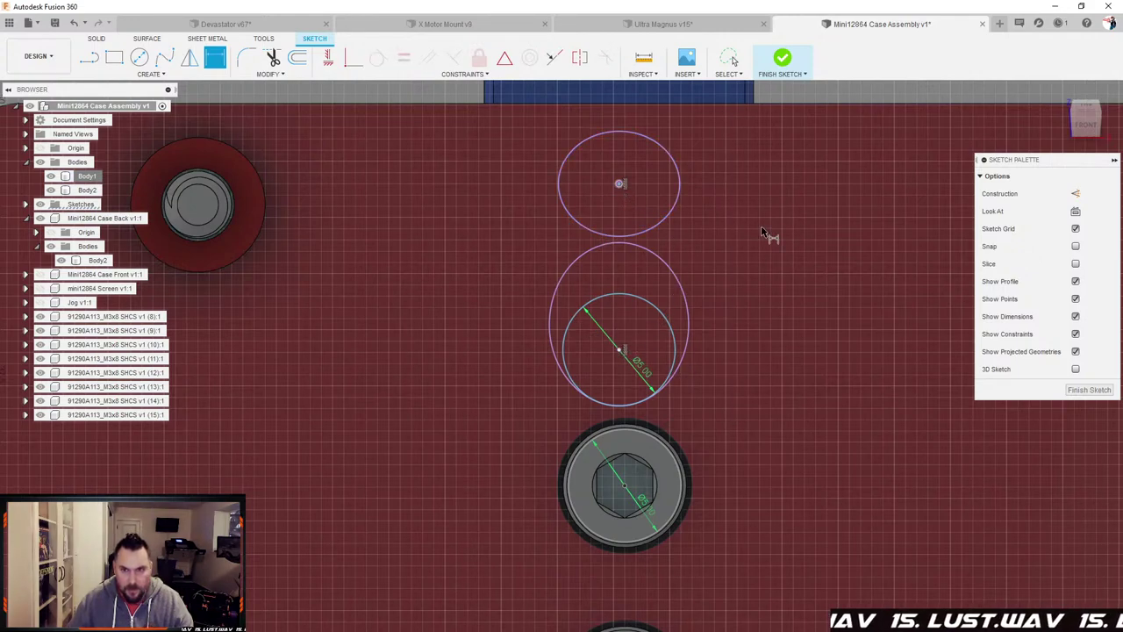
click(619, 351)
click(781, 281)
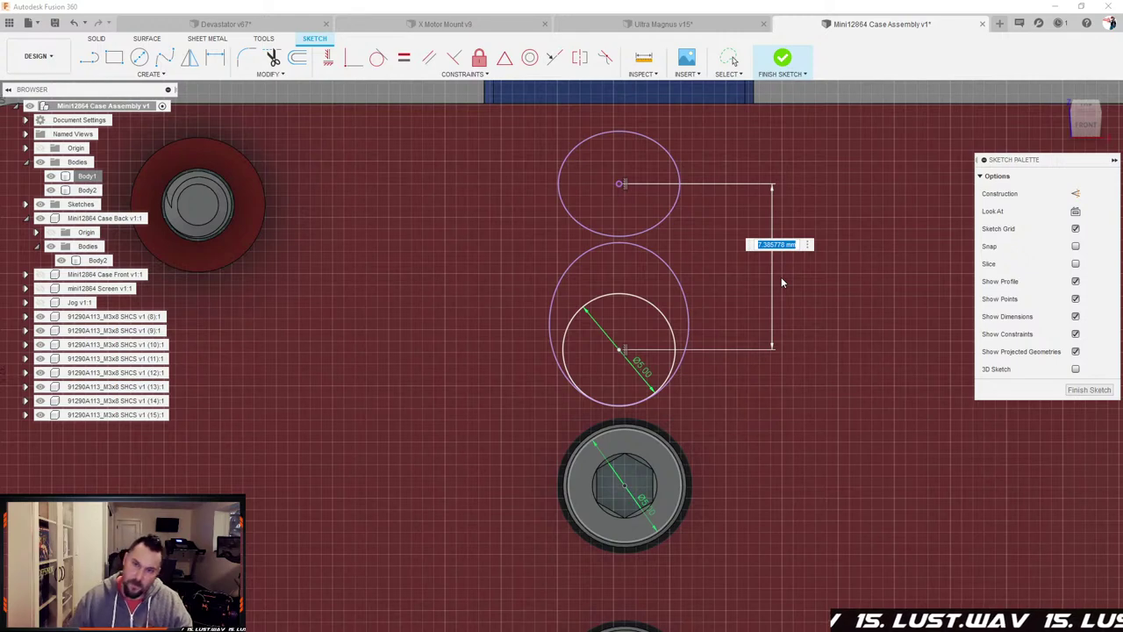
key(Return)
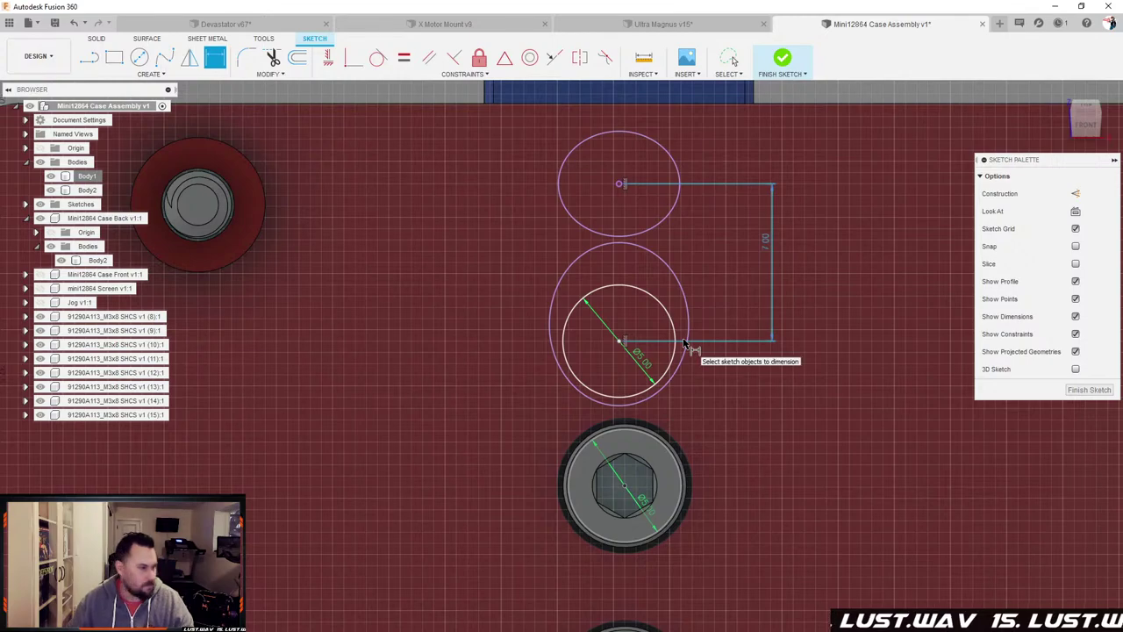
Step: Project the circular edge of the right bracket's mounting hole onto the case back sketch
scroll(482, 348, down, 1)
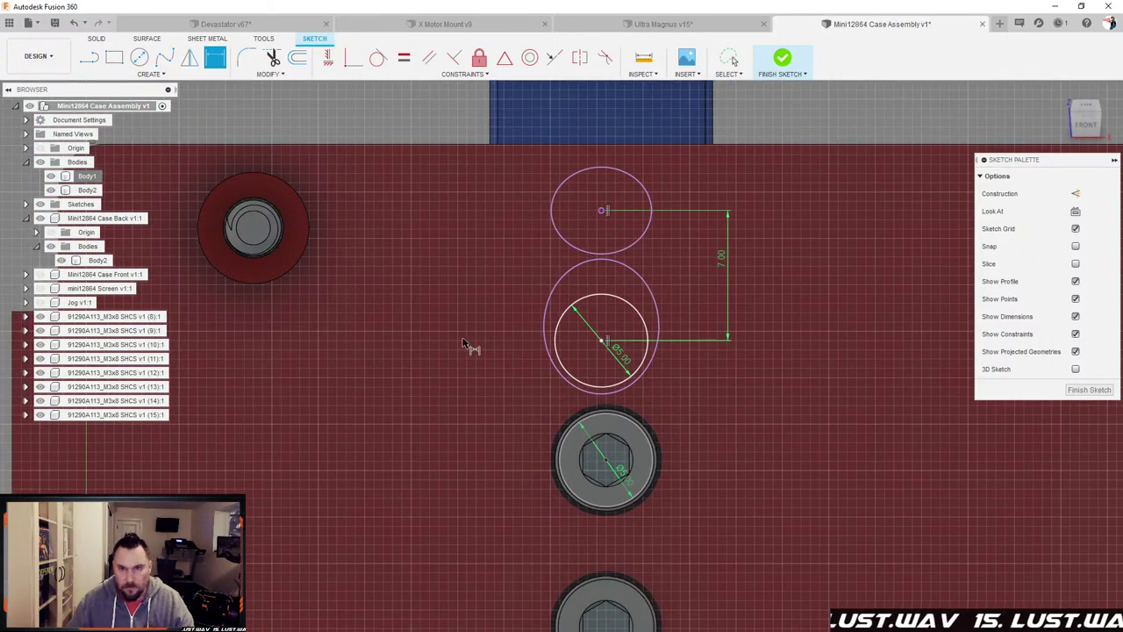
scroll(468, 351, down, 2)
scroll(412, 356, down, 2)
scroll(518, 346, down, 2)
scroll(760, 338, up, 2)
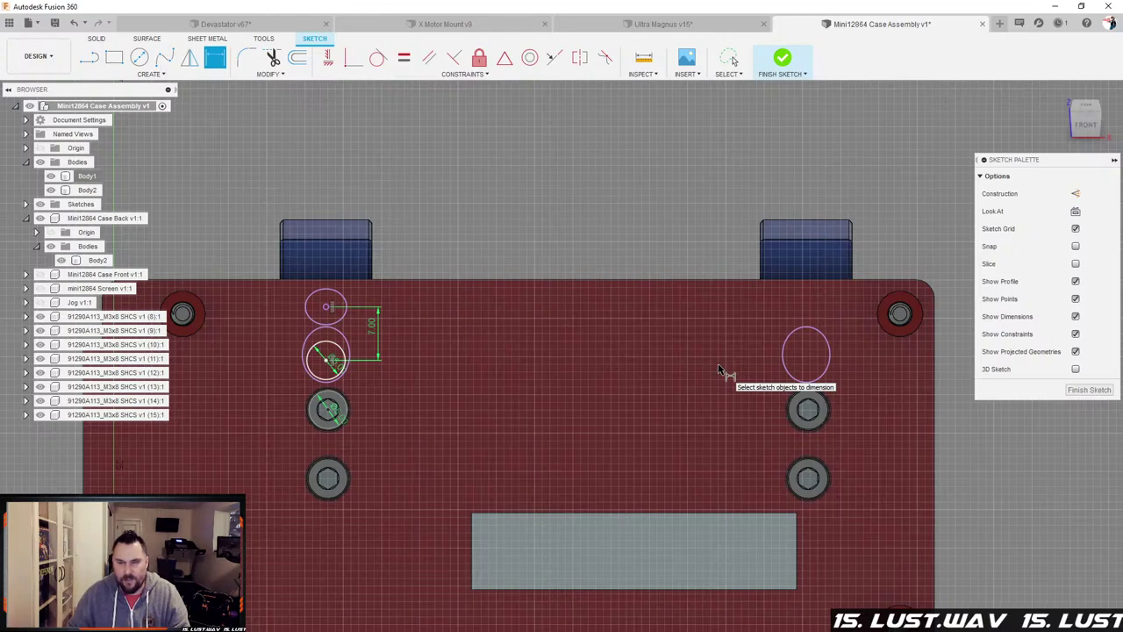
mouse_move(718, 368)
shift+middle_down()
mouse_move(729, 395)
mouse_move(649, 344)
mouse_move(807, 466)
mouse_move(761, 453)
shift+middle_up()
scroll(762, 453, down, 2)
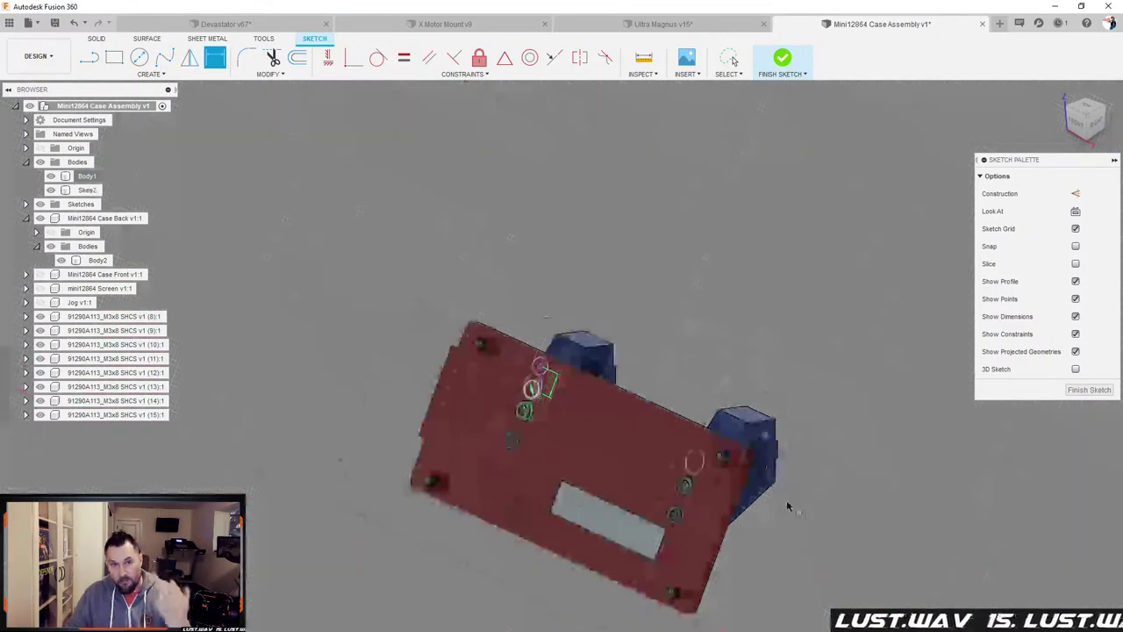
scroll(782, 500, up, 4)
shift+middle_drag(782, 499, 742, 423)
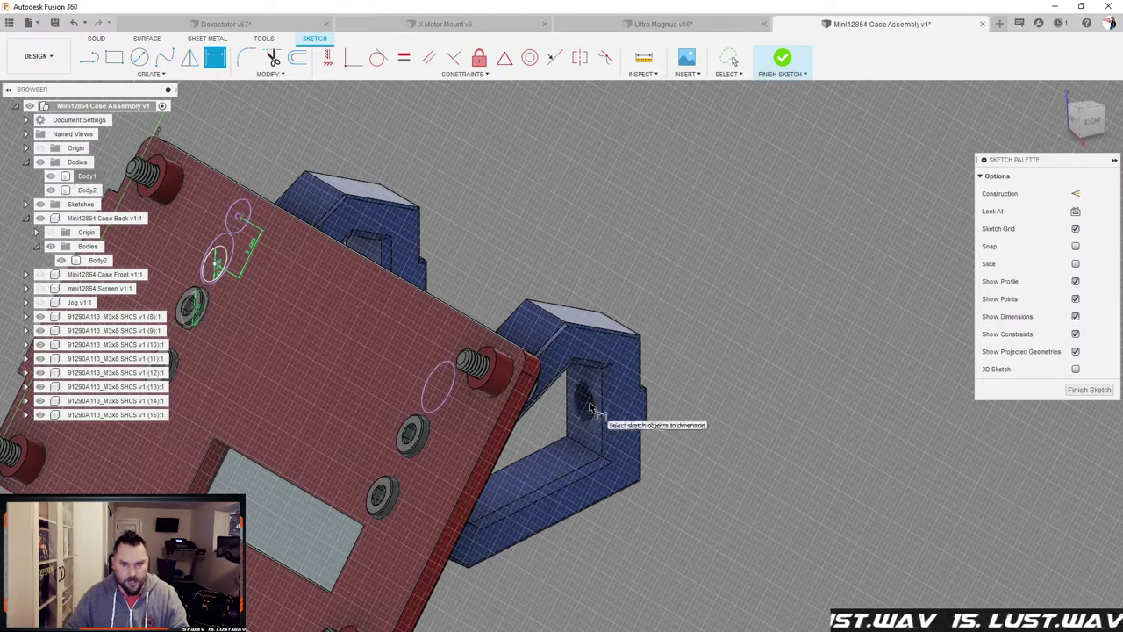
key(p)
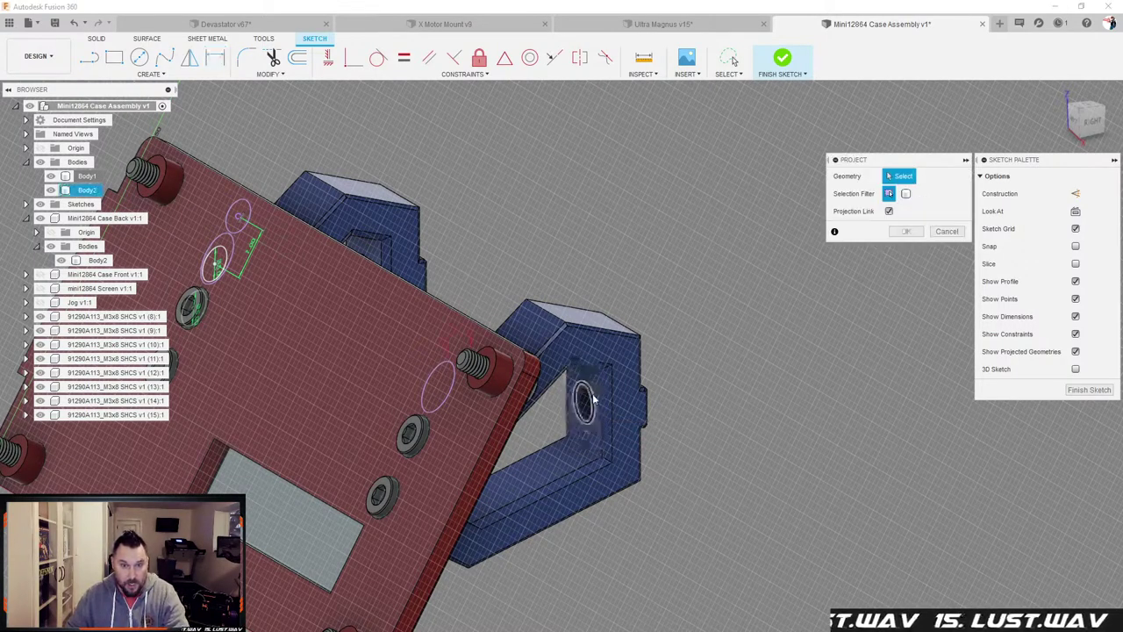
click(592, 400)
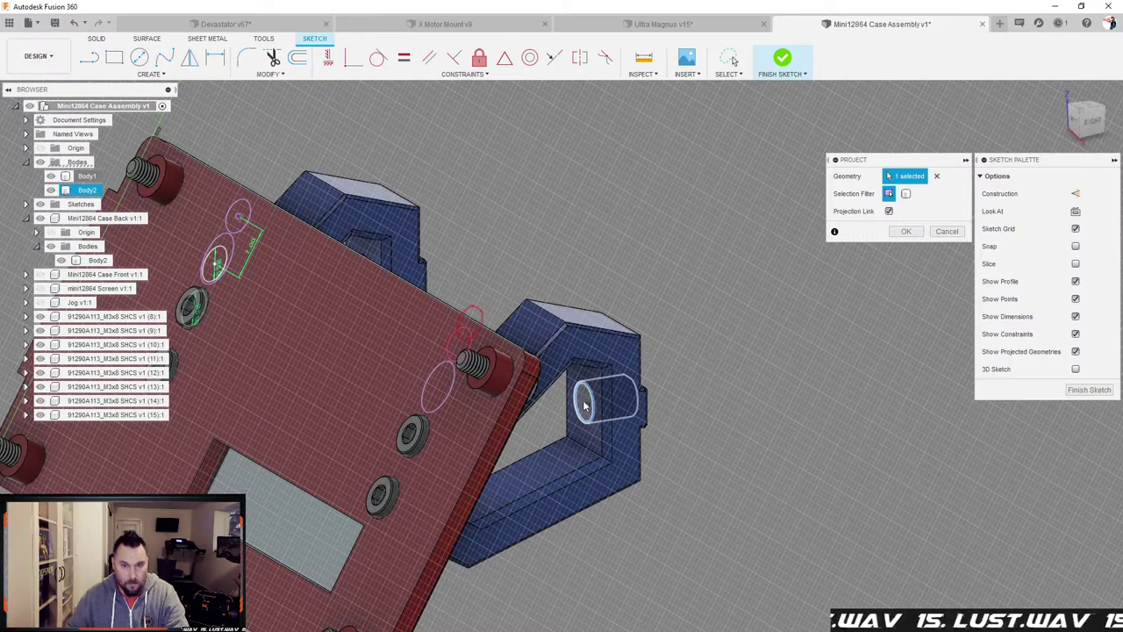
scroll(583, 405, up, 5)
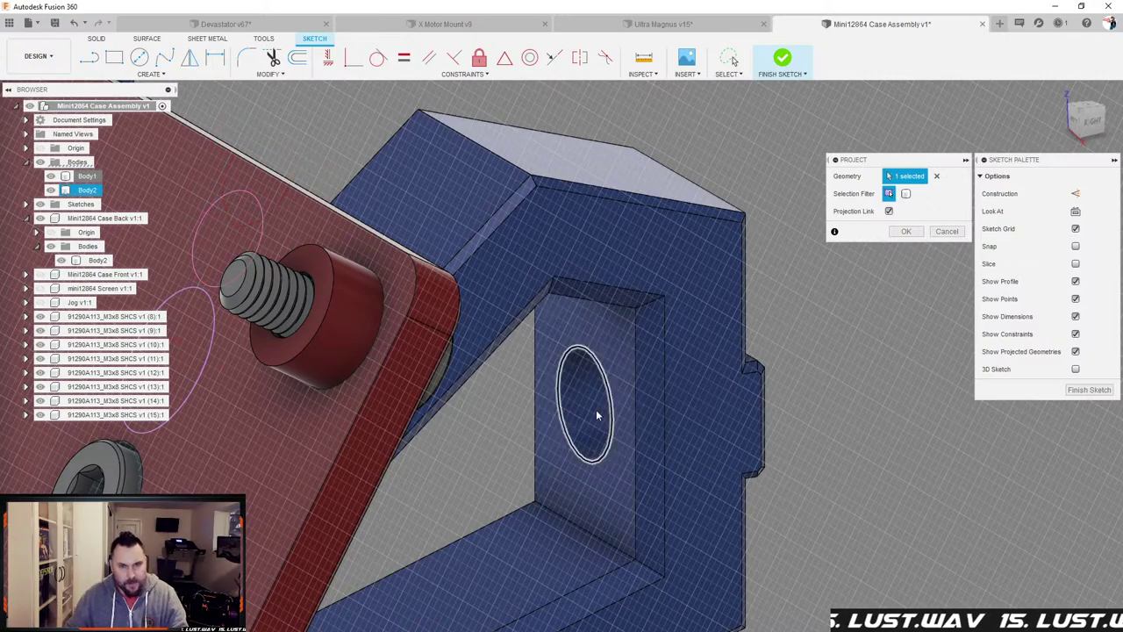
mouse_move(619, 402)
shift+middle_down()
mouse_move(553, 393)
mouse_move(587, 389)
mouse_move(553, 351)
mouse_move(509, 340)
shift+middle_up()
scroll(375, 330, up, 3)
scroll(544, 368, up, 2)
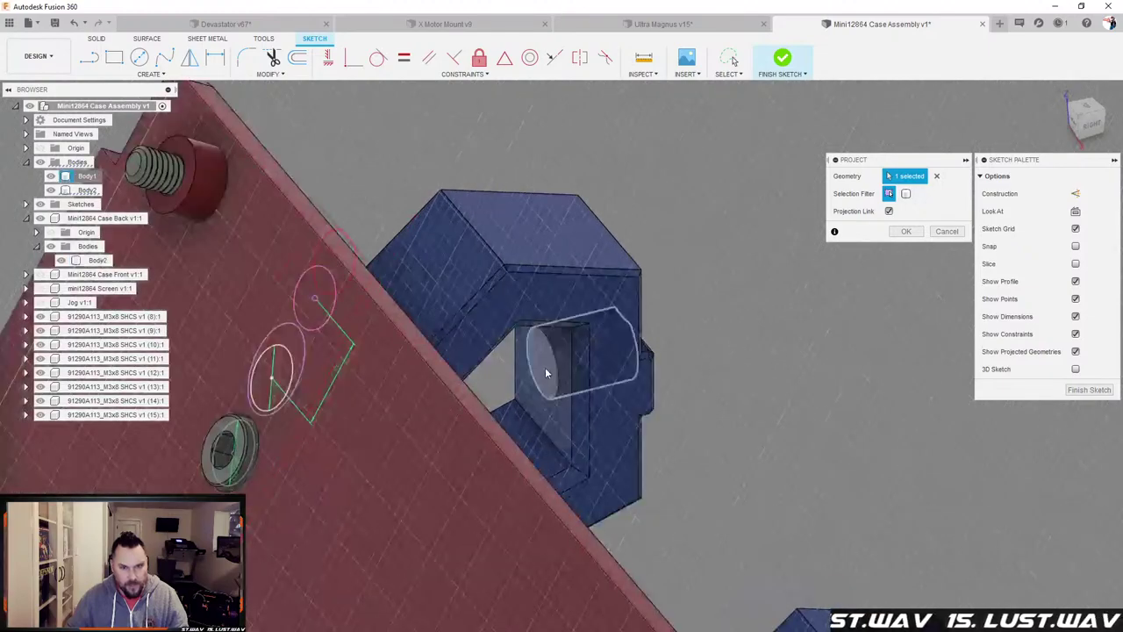
scroll(652, 464, down, 5)
scroll(652, 463, up, 3)
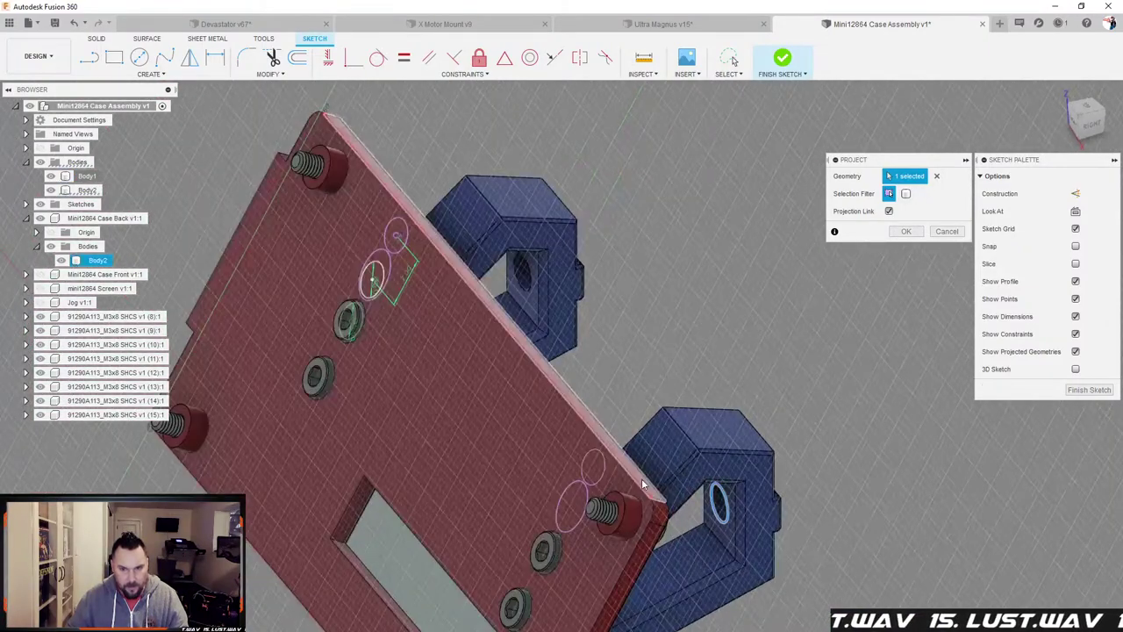
click(906, 231)
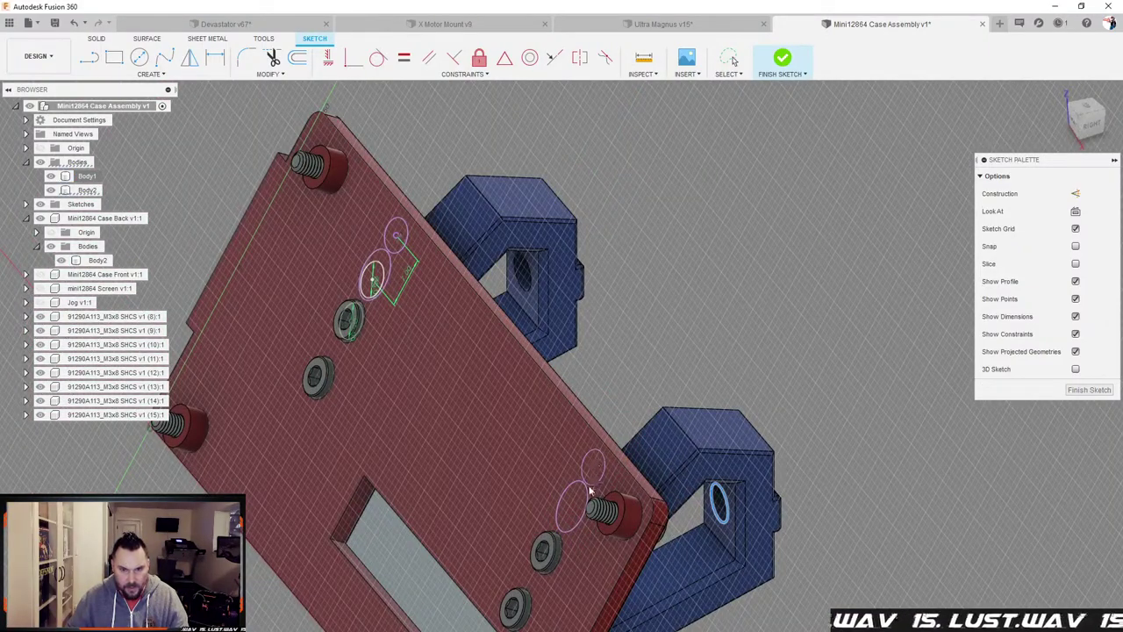
Step: Sketch a 5 mm diameter circle inside the projected oval of the right bracket, facing the sketch plane squarely
mouse_move(590, 491)
shift+middle_down()
mouse_move(659, 449)
mouse_move(508, 480)
mouse_move(584, 489)
shift+middle_up()
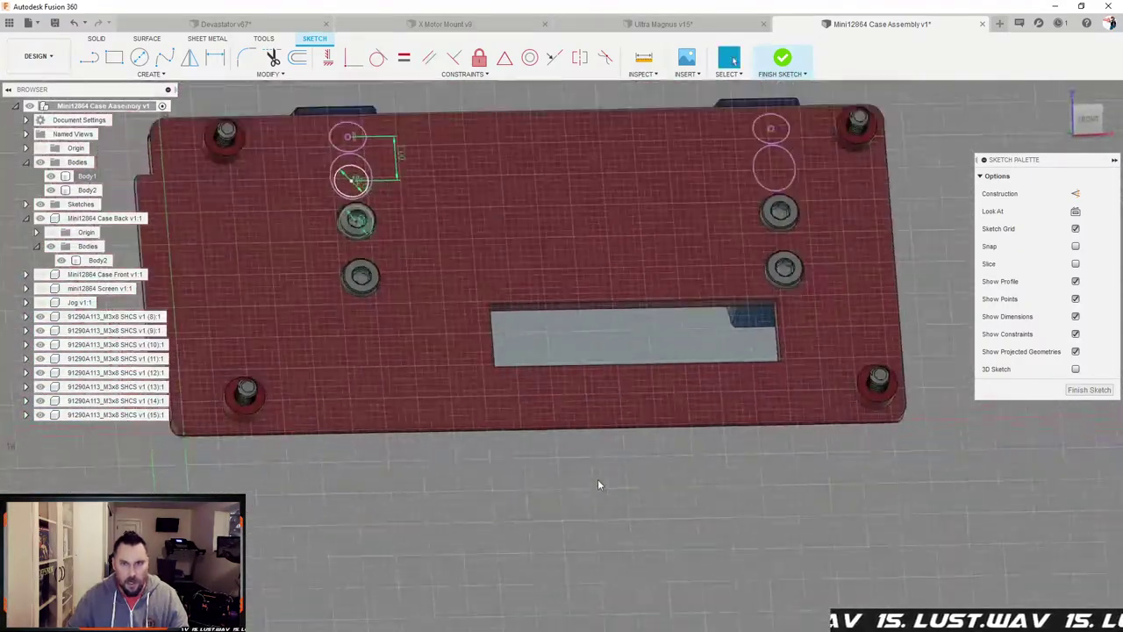
scroll(606, 478, down, 2)
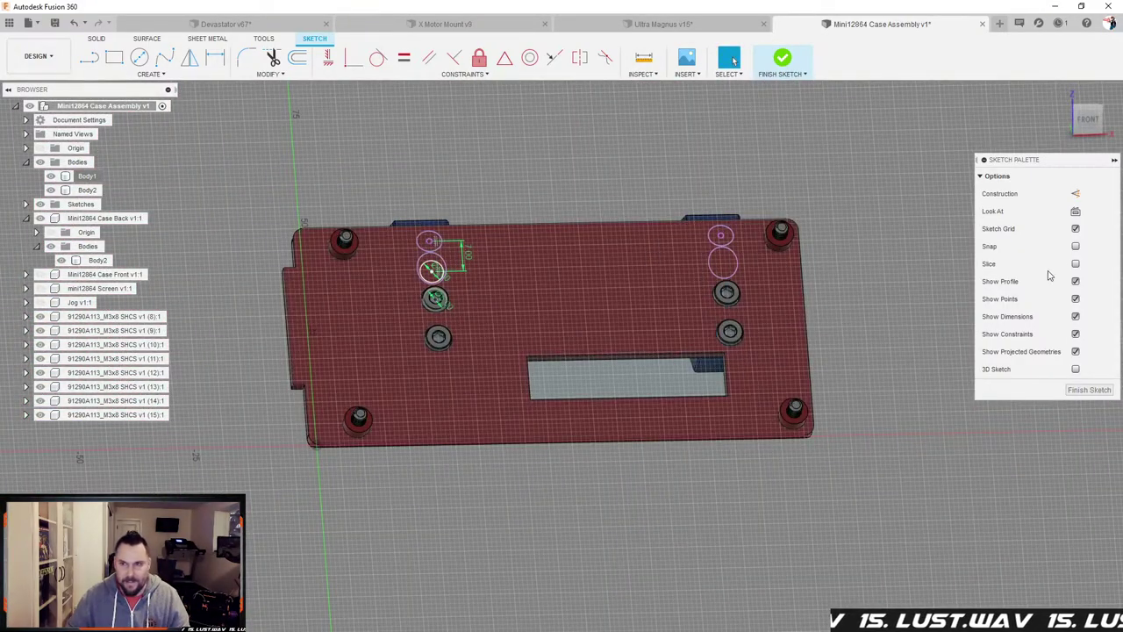
click(1075, 228)
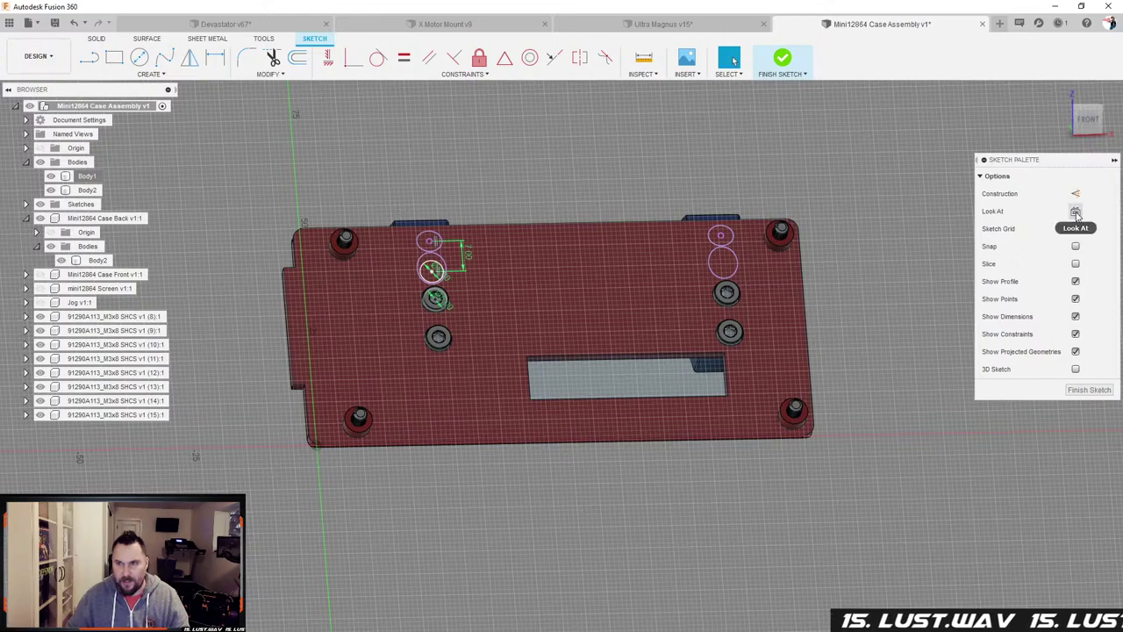
click(1076, 212)
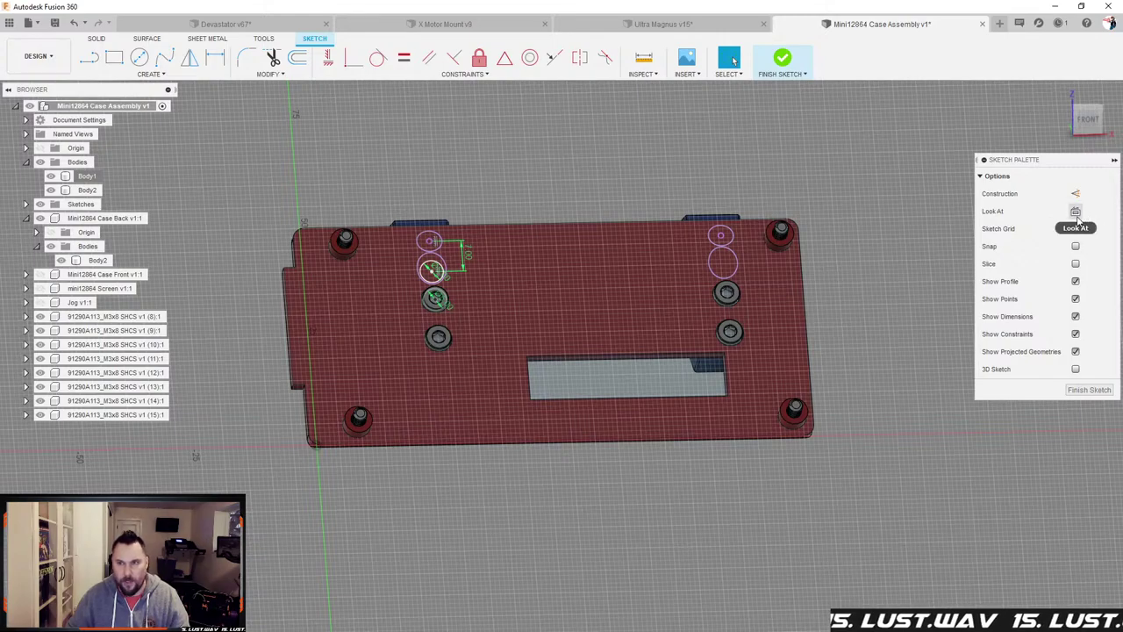
click(1075, 212)
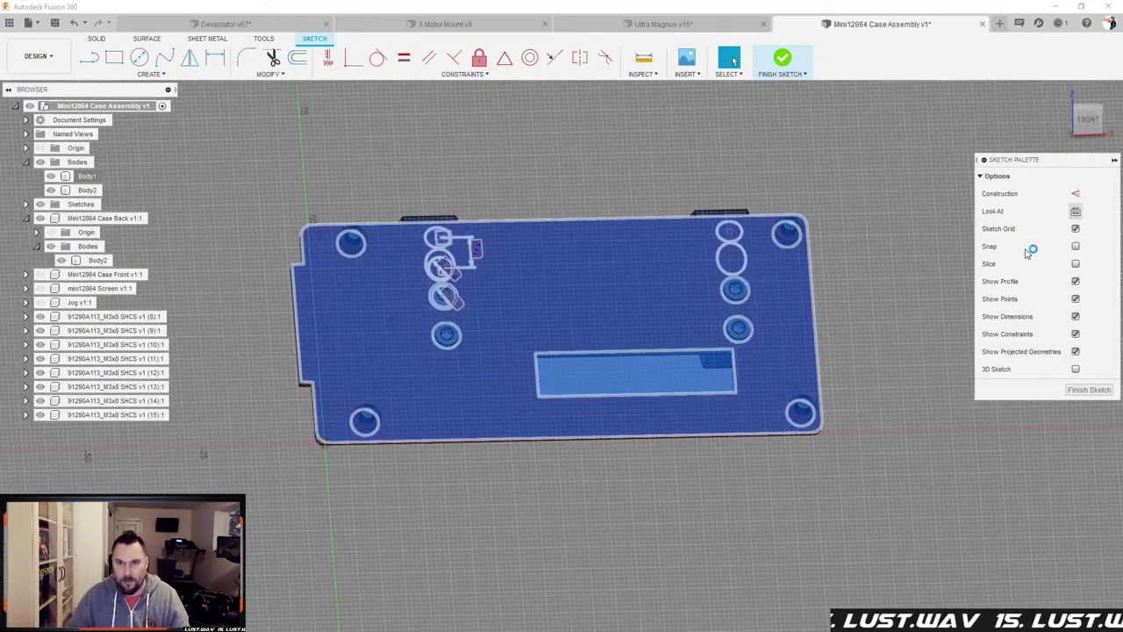
scroll(527, 347, down, 1)
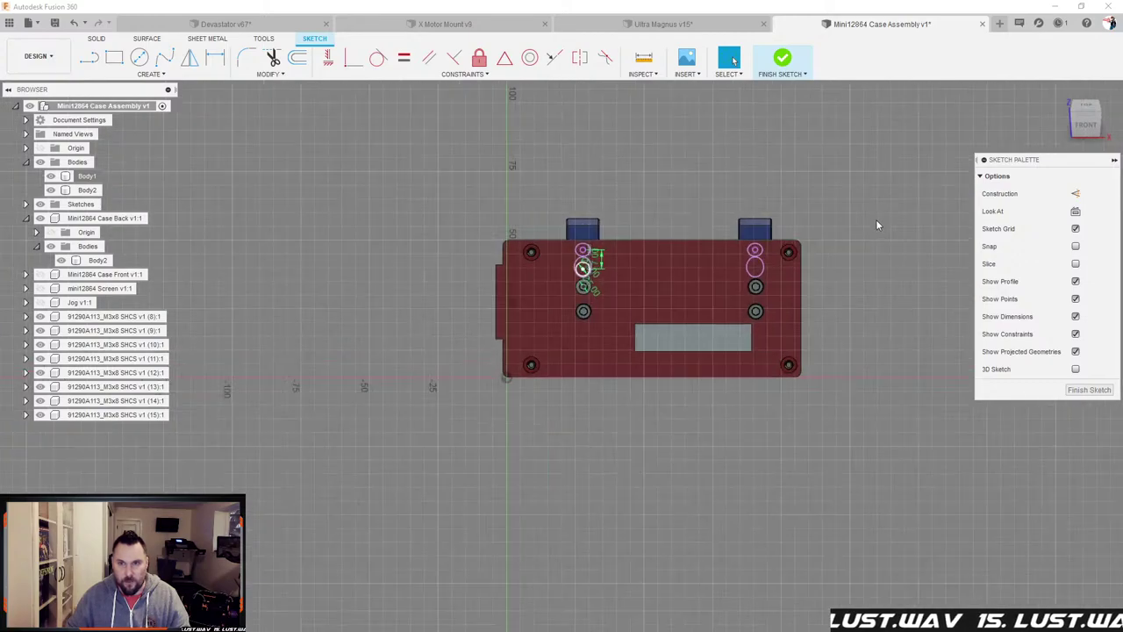
scroll(743, 283, up, 8)
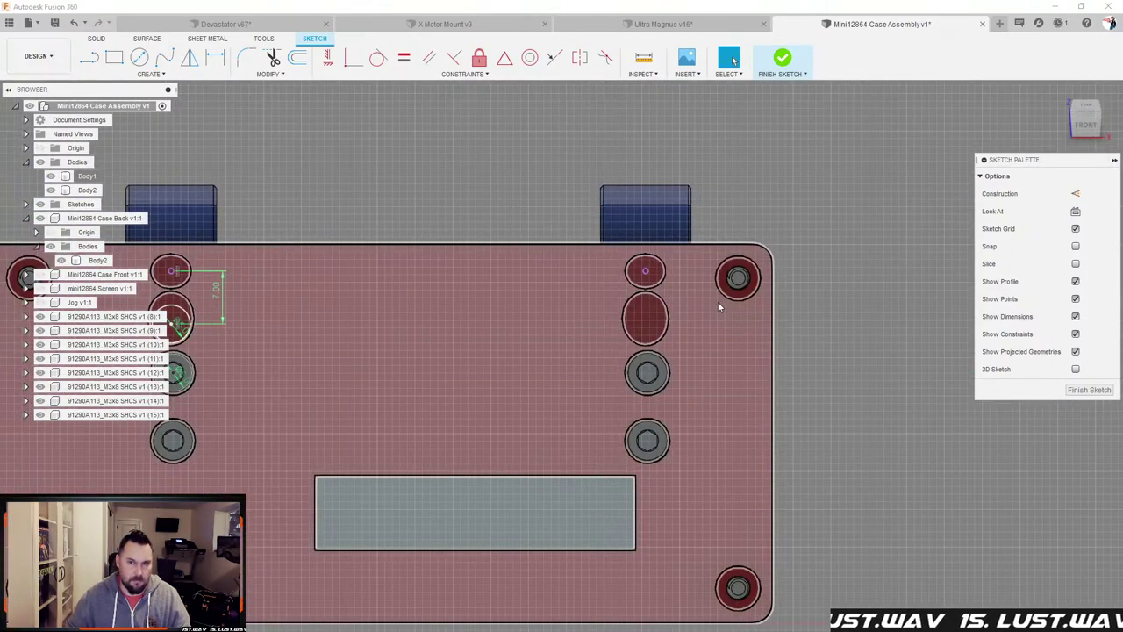
scroll(719, 301, up, 2)
scroll(719, 301, up, 2)
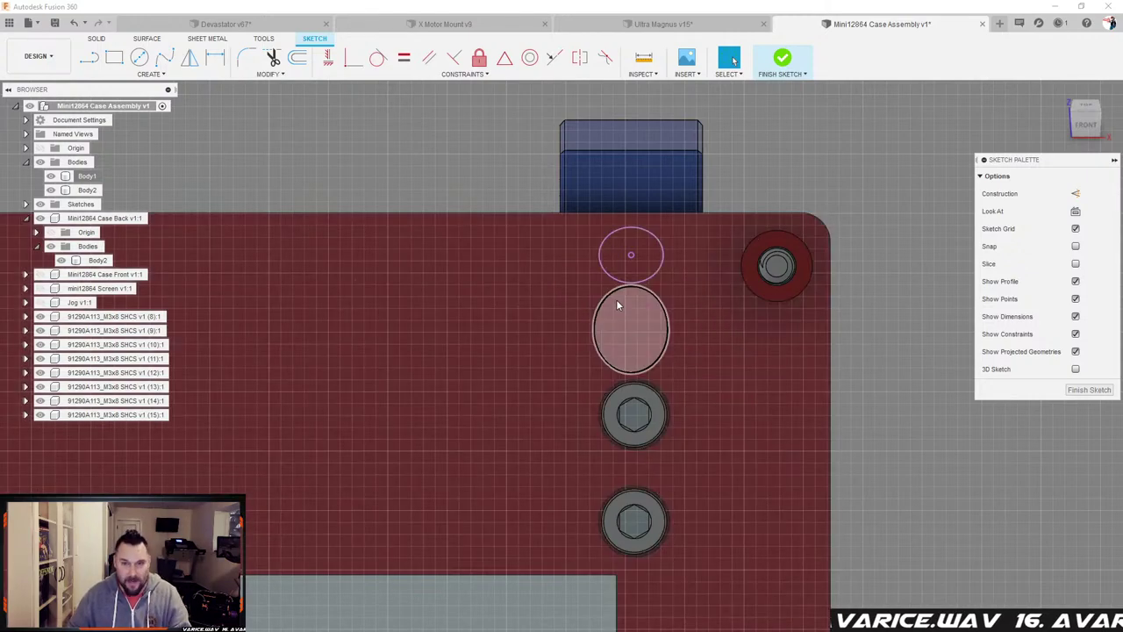
scroll(617, 307, up, 2)
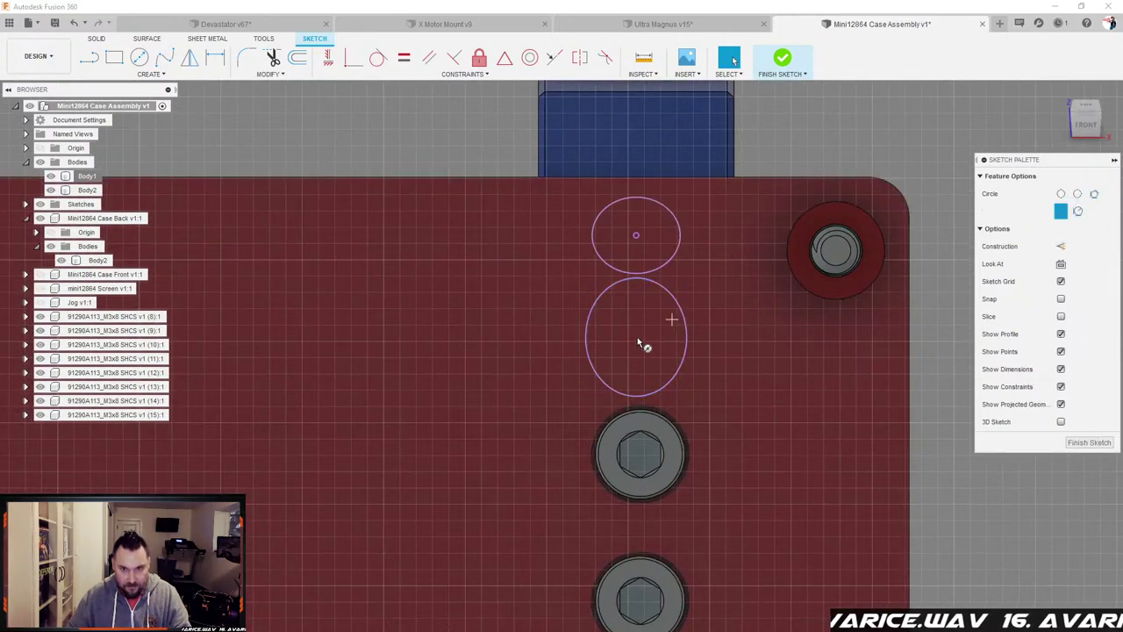
key(c)
click(632, 341)
text(5)
key(Return)
key(Escape)
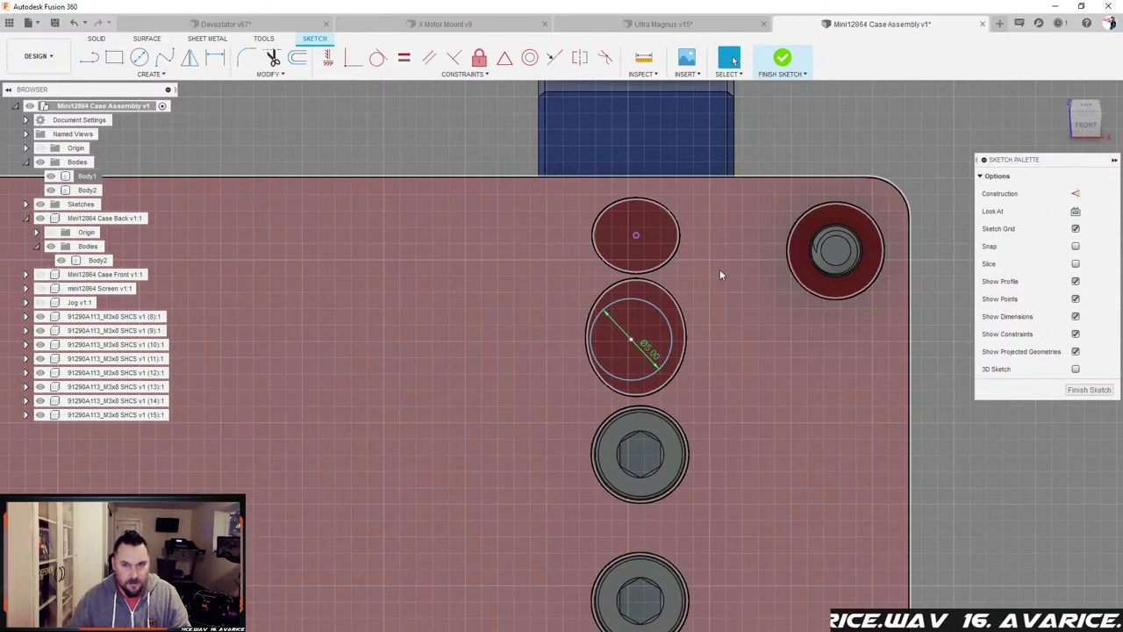
Step: Constrain the right 5 mm circle's centre vertically to the projected right bracket hole's centre and horizontally to the left 5 mm circle's centre
click(328, 57)
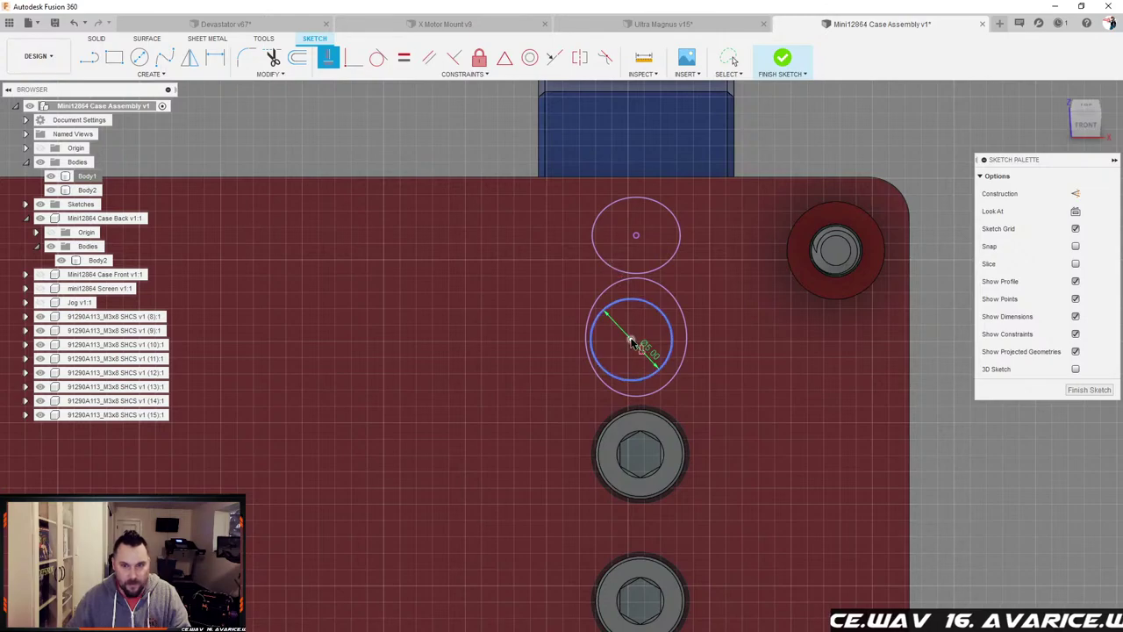
click(632, 341)
click(638, 237)
scroll(685, 298, down, 3)
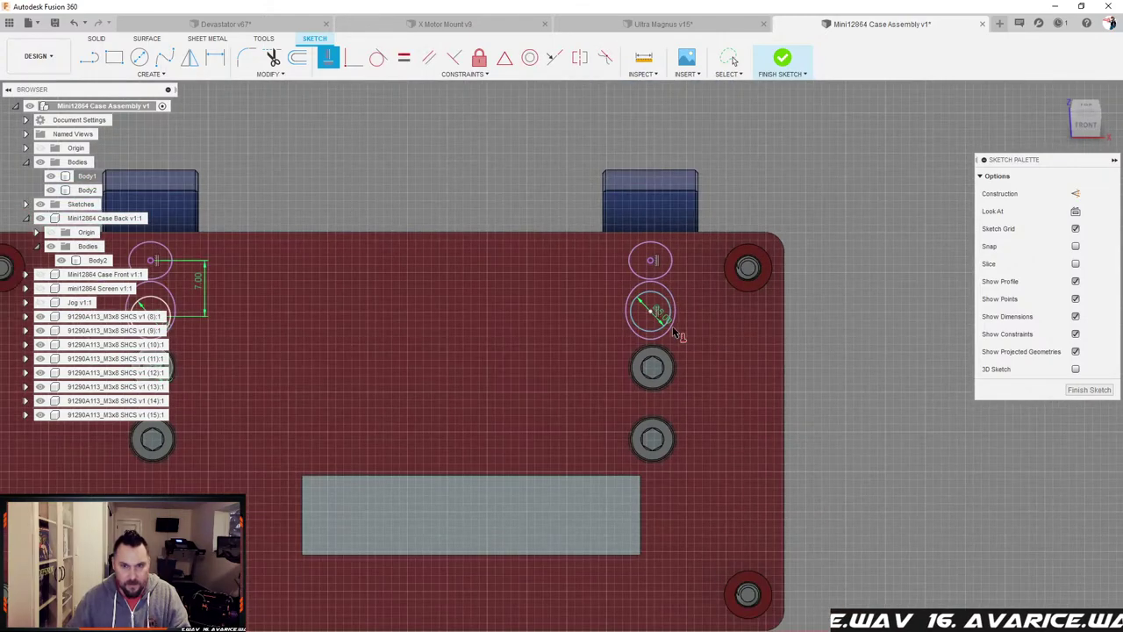
scroll(647, 333, down, 3)
scroll(386, 307, up, 5)
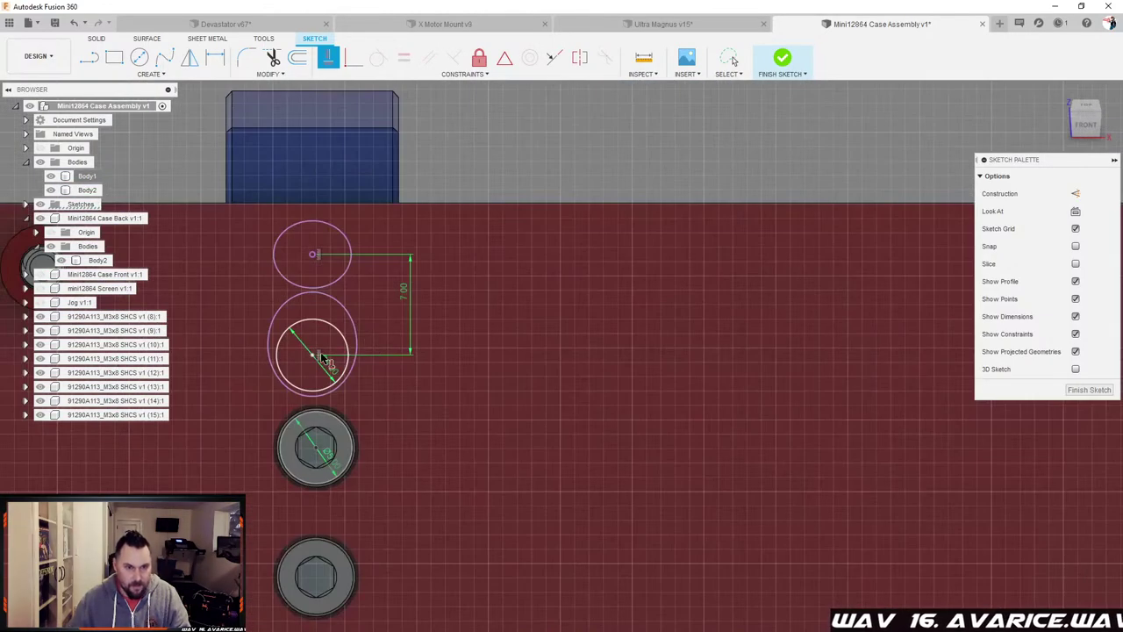
scroll(465, 331, down, 3)
scroll(679, 316, up, 2)
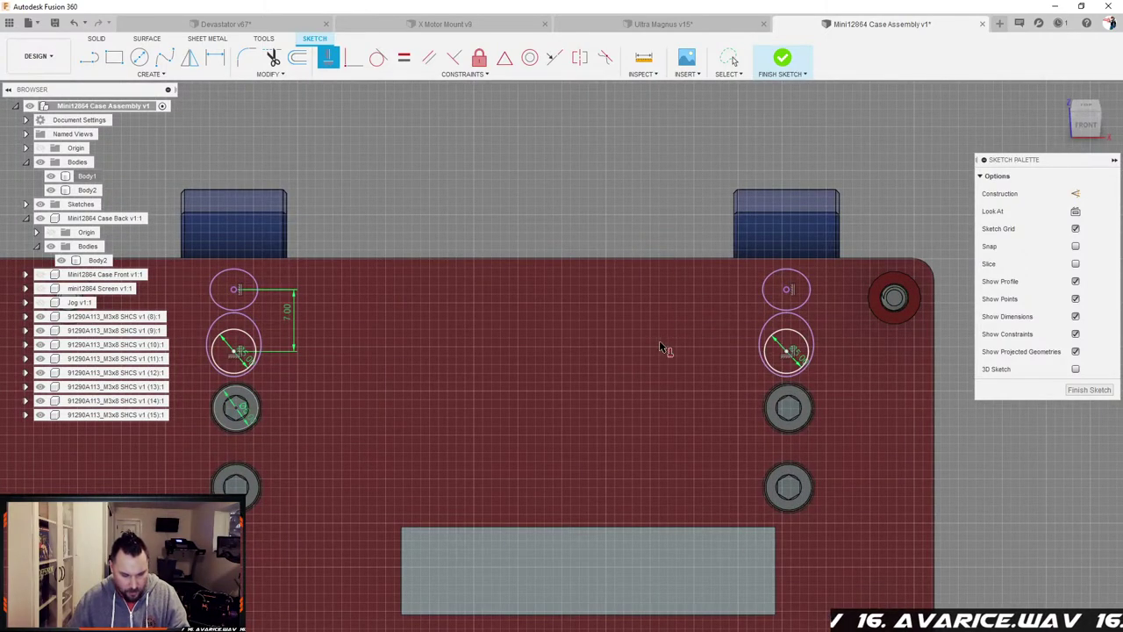
Step: Extrude the left and right 5 mm circles by -3 mm as a cut through the case back
key(e)
click(786, 351)
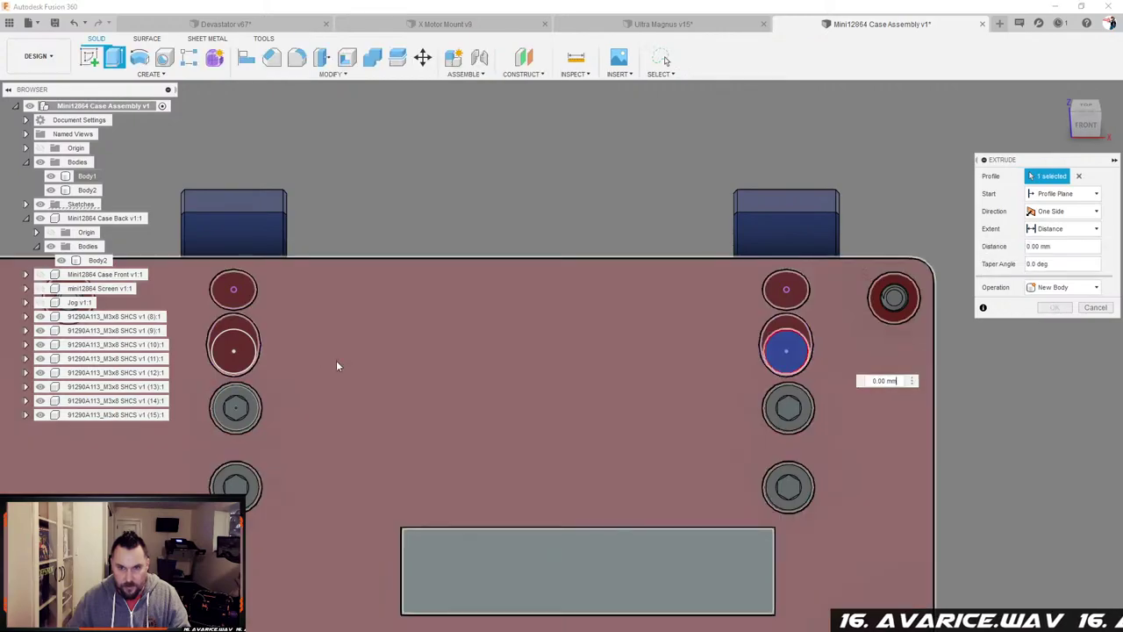
click(238, 351)
shift+middle_drag(386, 358, 638, 335)
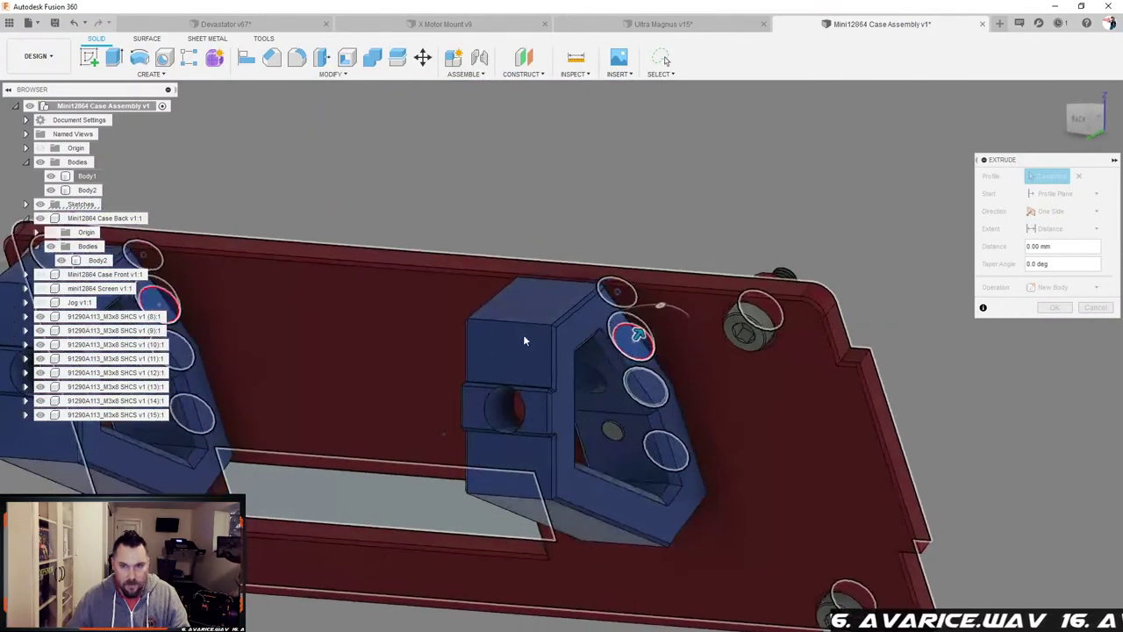
text(-3)
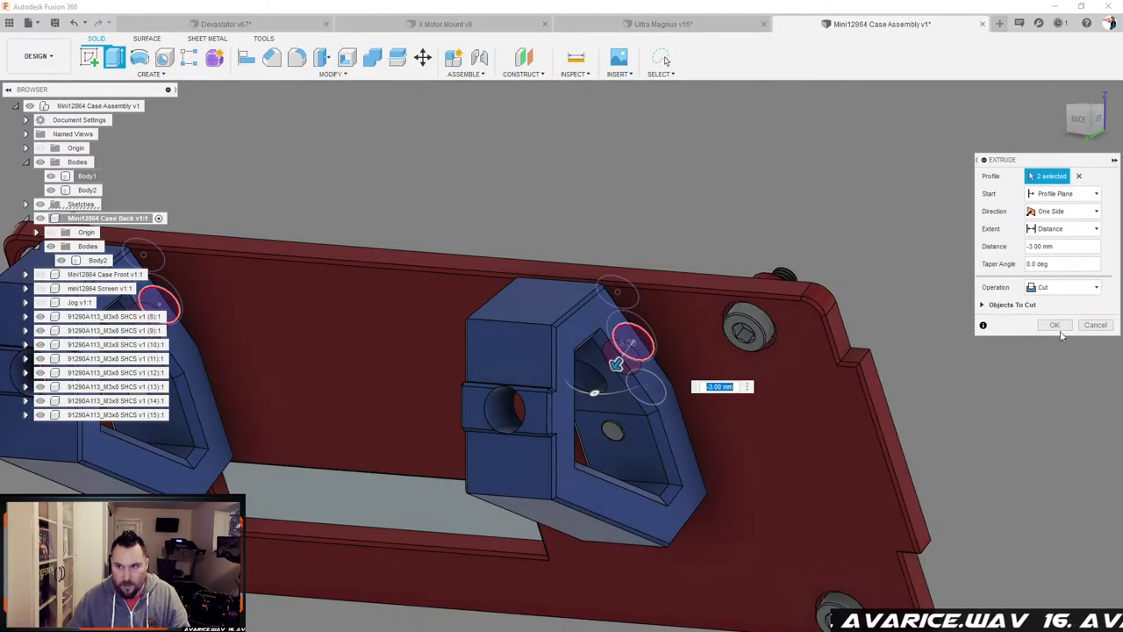
click(1054, 325)
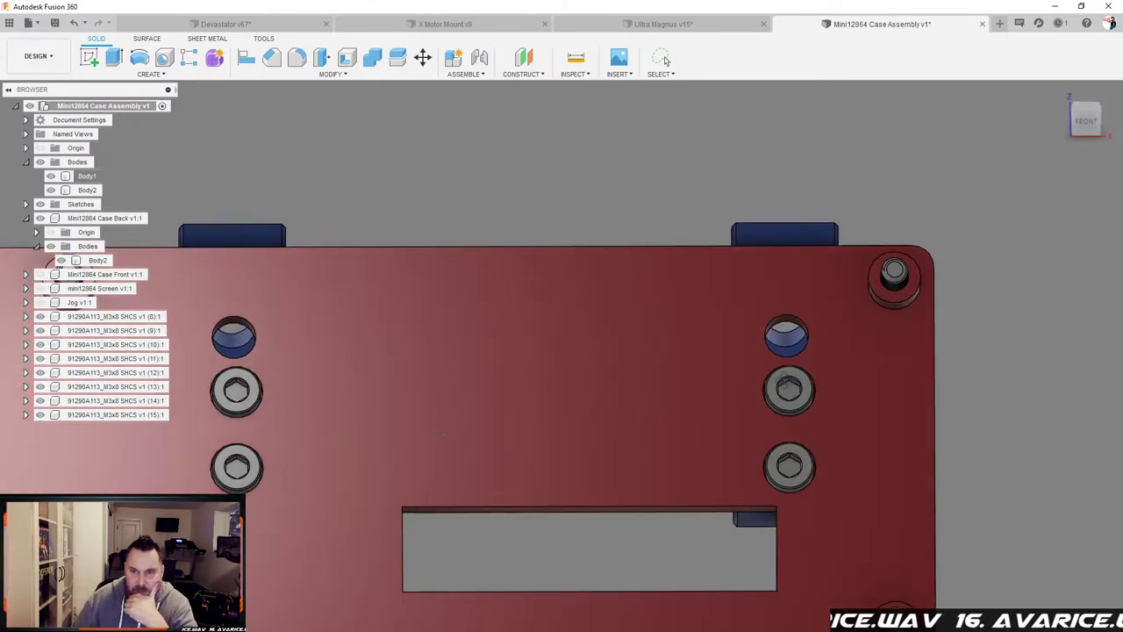
Step: Examine from the front and both sides how the new access holes line up with the brackets' mounting holes
shift+middle_drag(784, 380, 779, 377)
click(788, 339)
shift+middle_drag(788, 340, 674, 351)
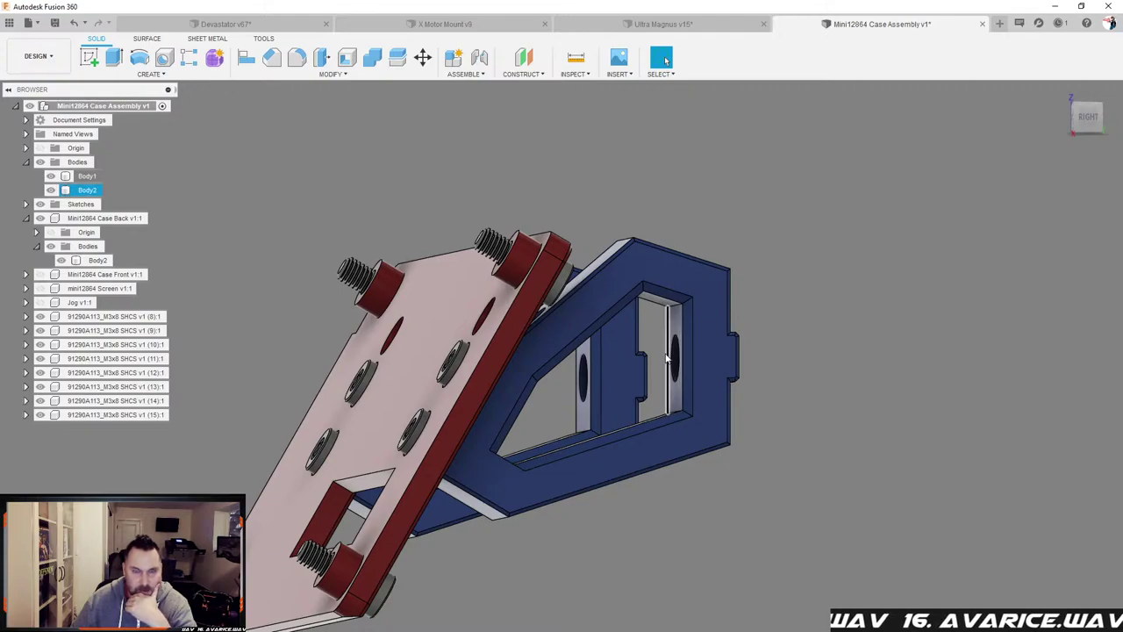
key(Escape)
shift+middle_drag(687, 361, 869, 359)
scroll(730, 310, down, 3)
scroll(559, 341, up, 3)
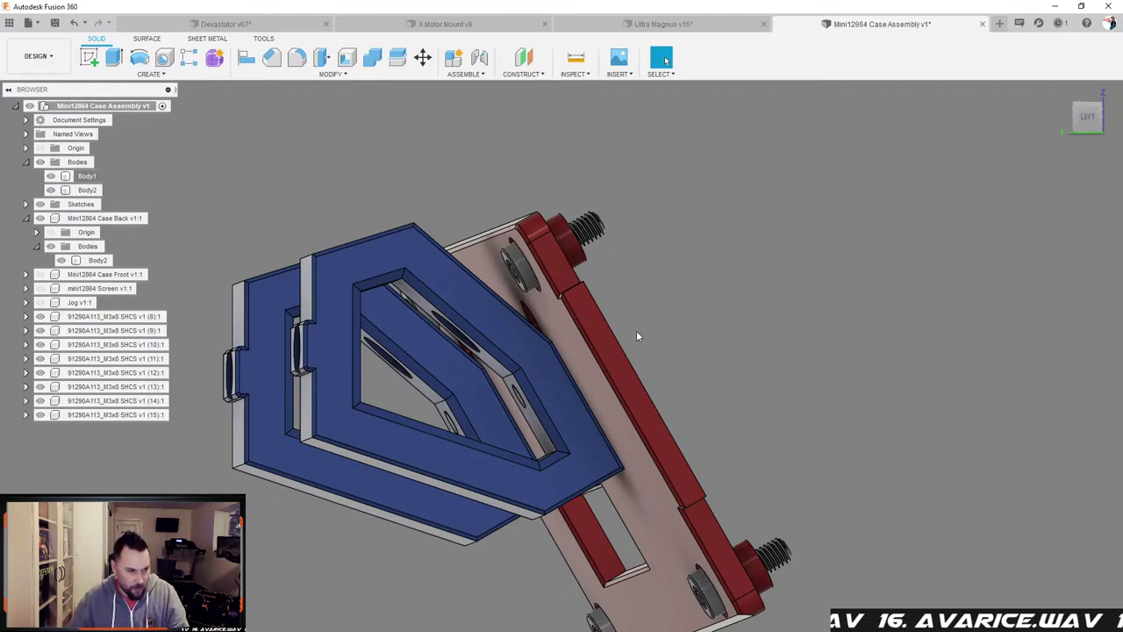
key(ctrl+z)
scroll(607, 355, up, 2)
mouse_move(607, 354)
shift+middle_down()
mouse_move(681, 346)
mouse_move(678, 370)
mouse_move(588, 357)
mouse_move(613, 362)
shift+middle_up()
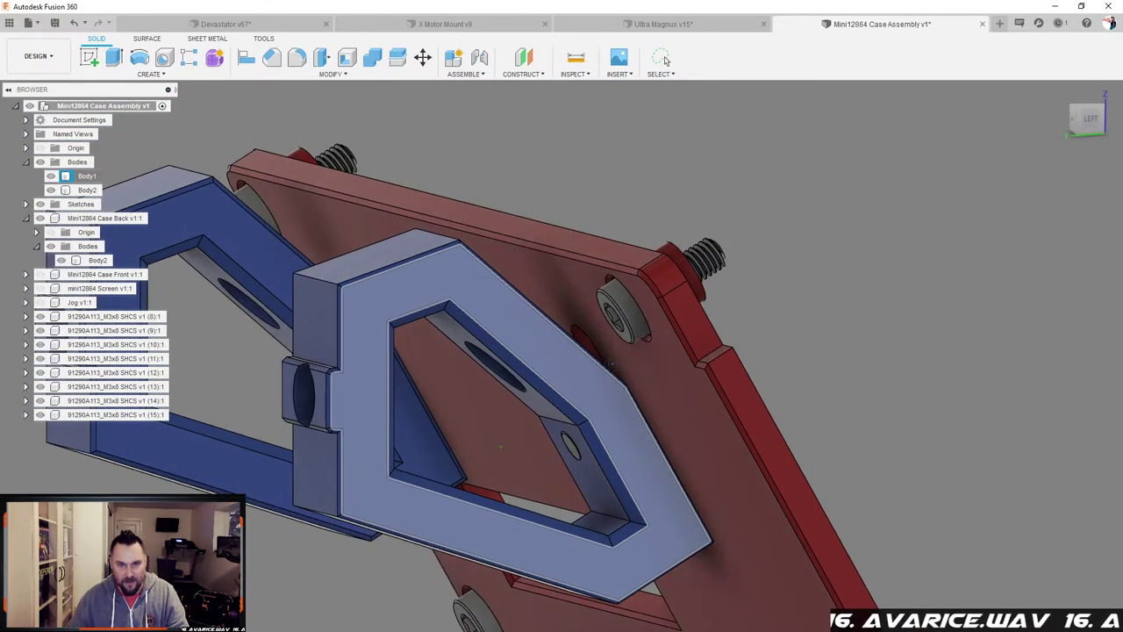
key(ctrl+z)
key(ctrl+z)
key(ctrl+z)
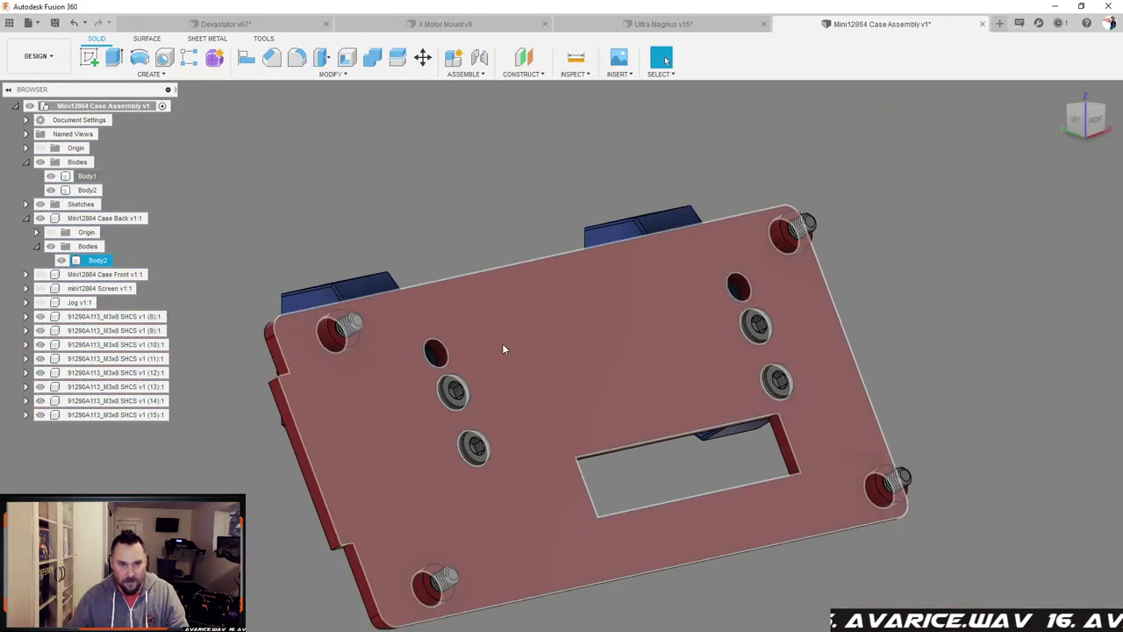
Step: Hide the two bracket bodies, Body1 and Body2, to expose the rear face of the case back
shift+middle_drag(527, 331, 559, 325)
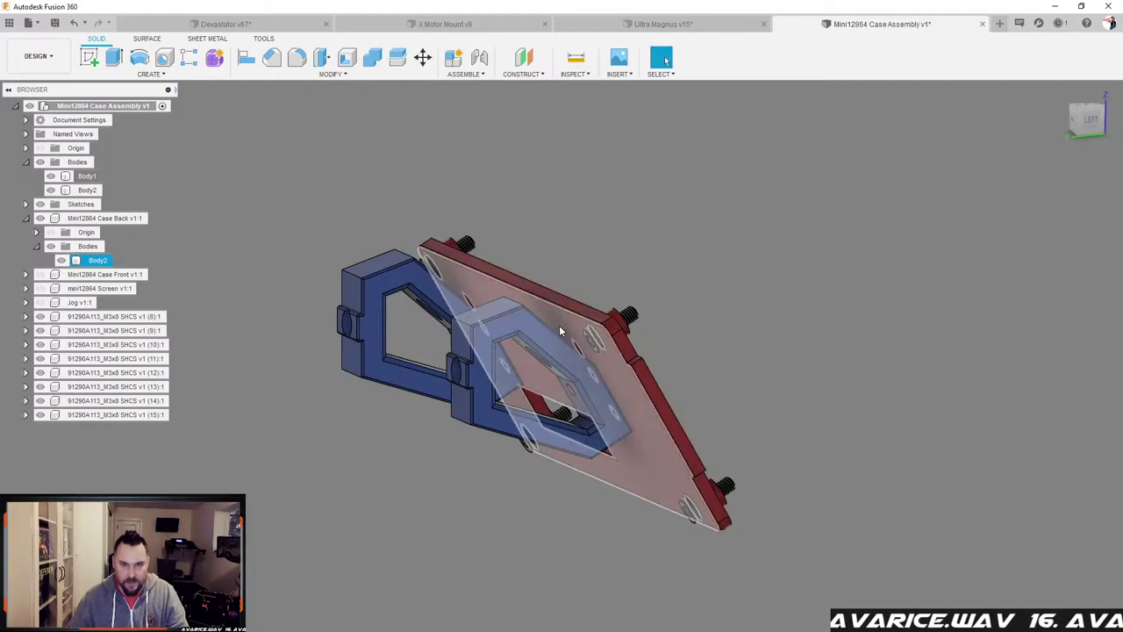
scroll(559, 325, up, 3)
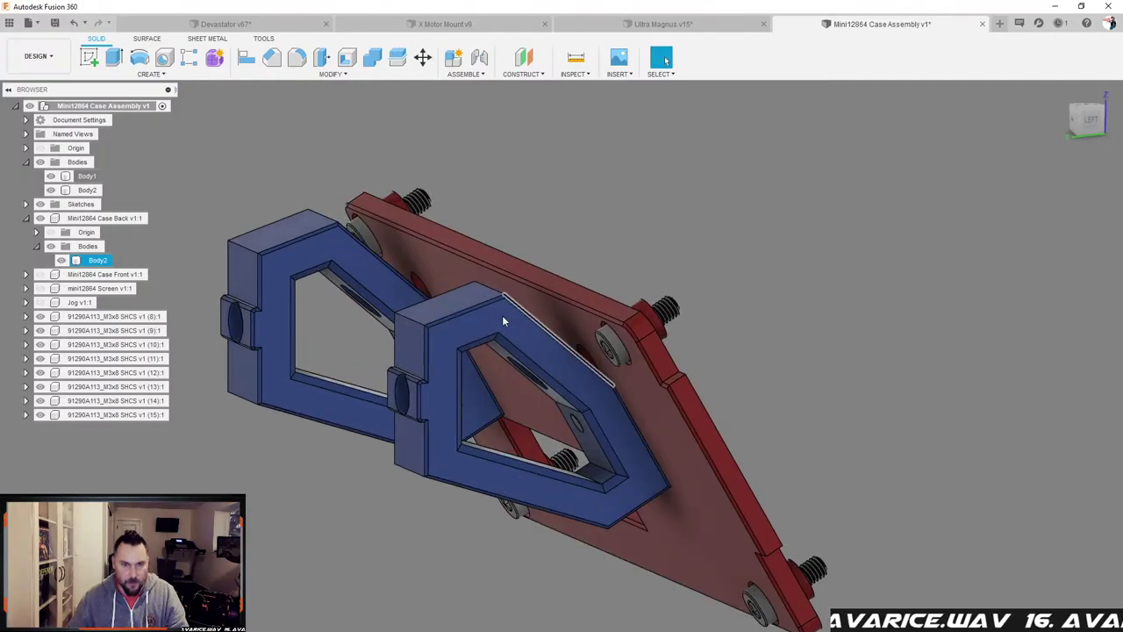
click(50, 175)
click(50, 190)
shift+middle_drag(755, 243, 769, 230)
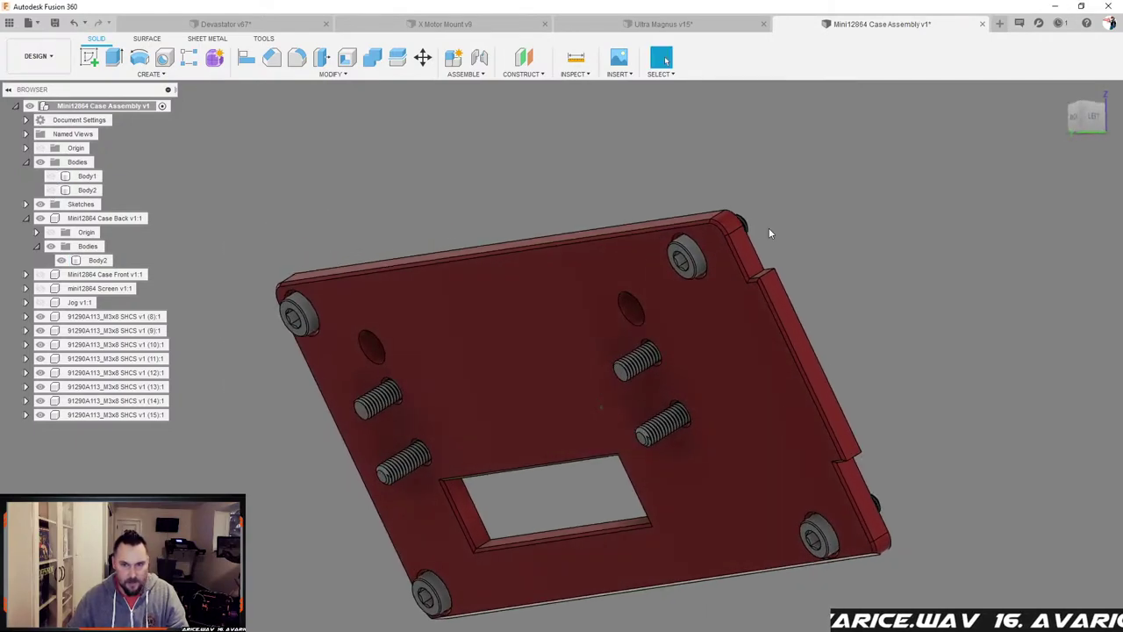
Step: Hide the four corner M3x8 SHCS screw components, numbered (8) to (11), exposing the case back's corner holes
click(686, 256)
click(233, 323)
click(62, 344)
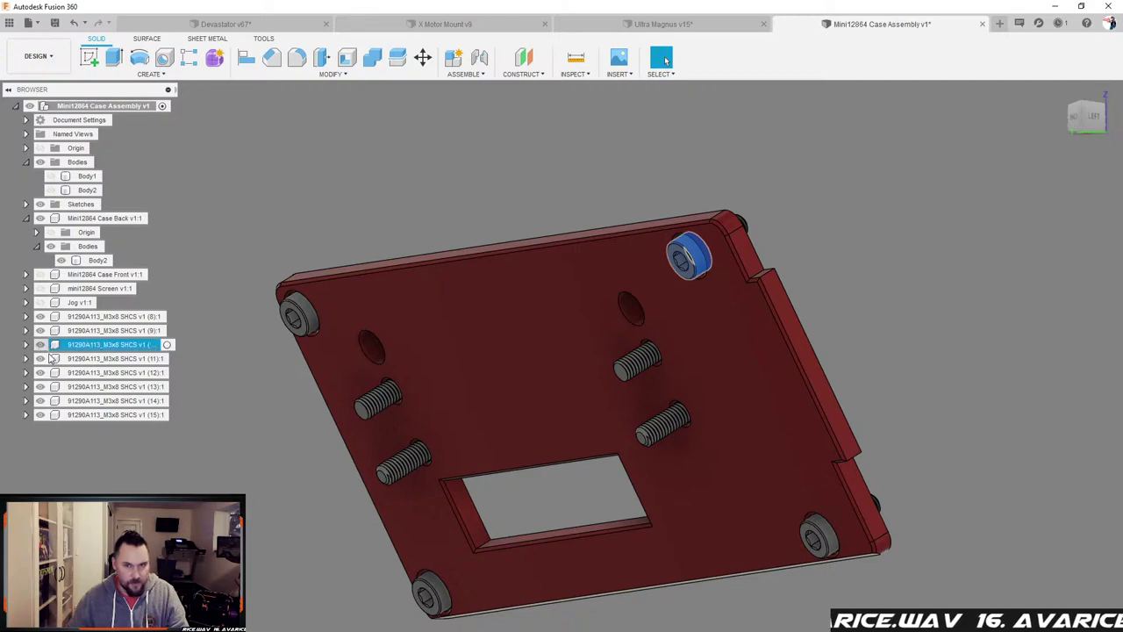
click(40, 344)
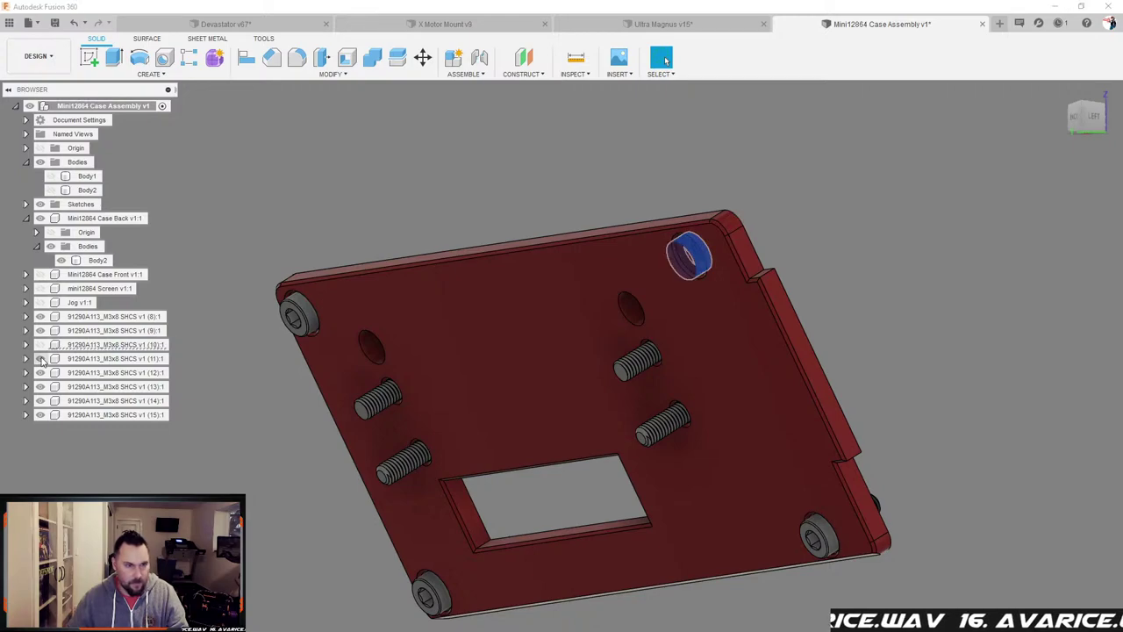
click(39, 359)
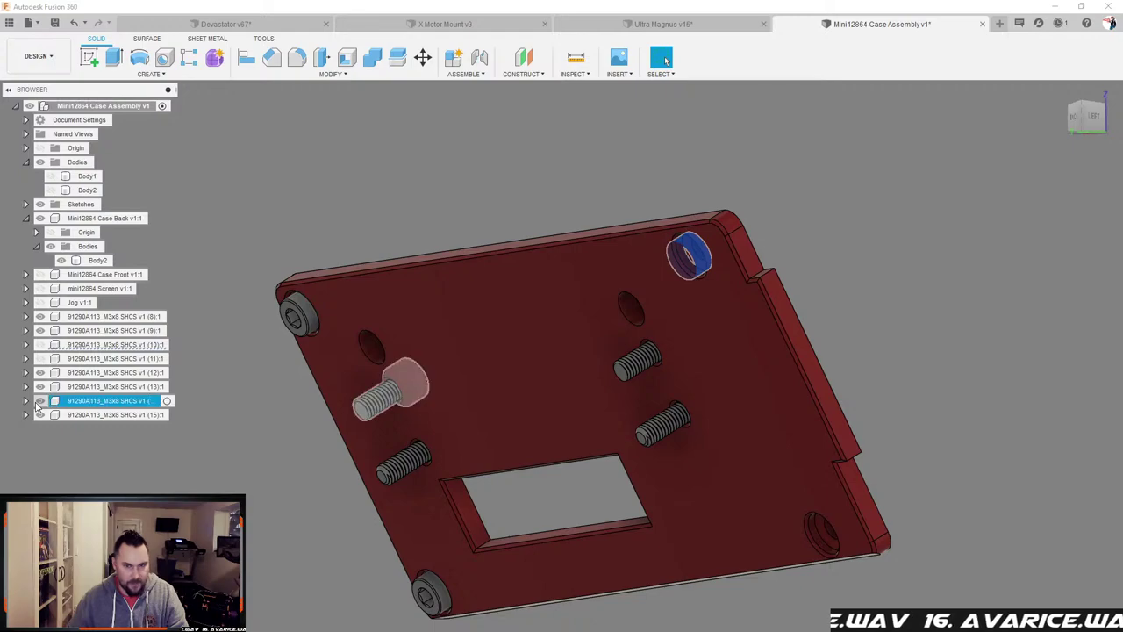
click(39, 316)
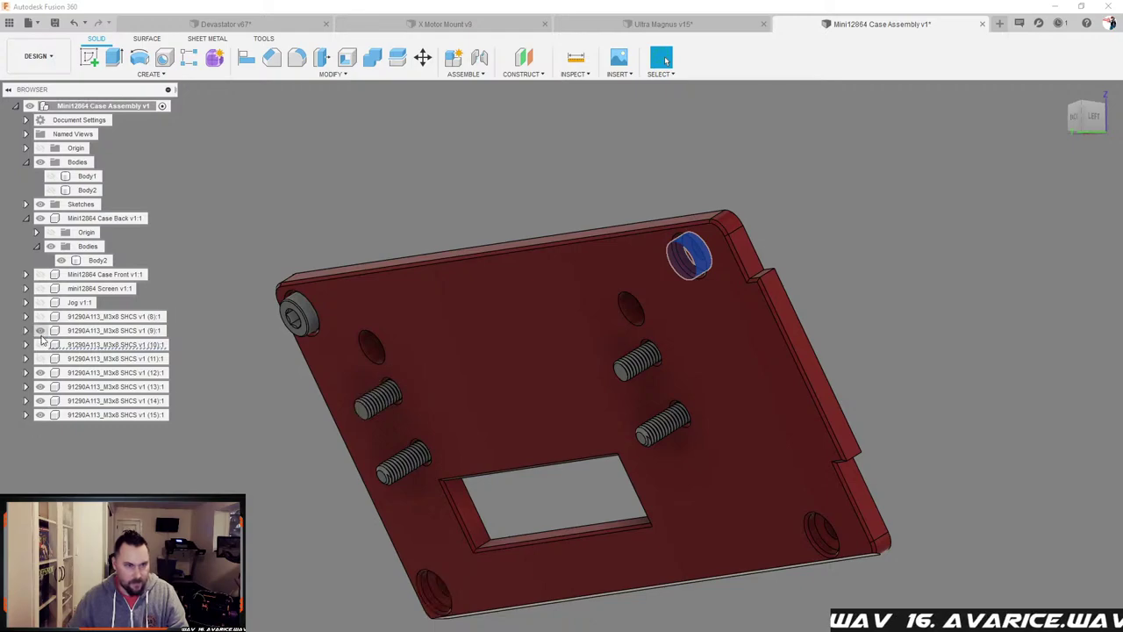
click(40, 331)
scroll(875, 296, up, 4)
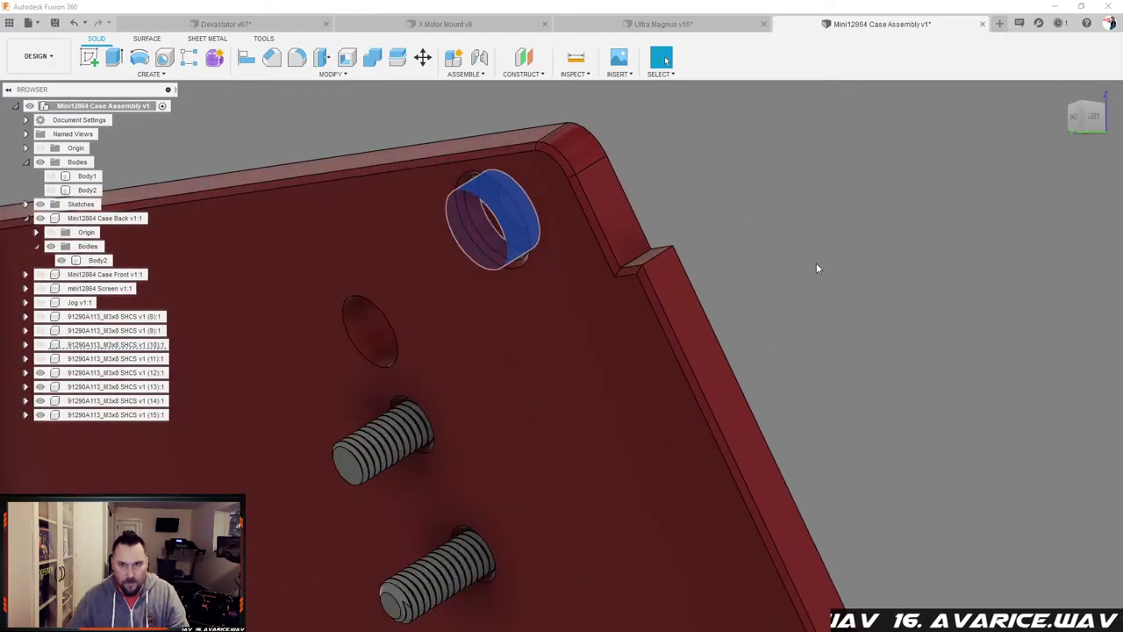
scroll(602, 248, up, 1)
click(605, 250)
scroll(732, 233, down, 5)
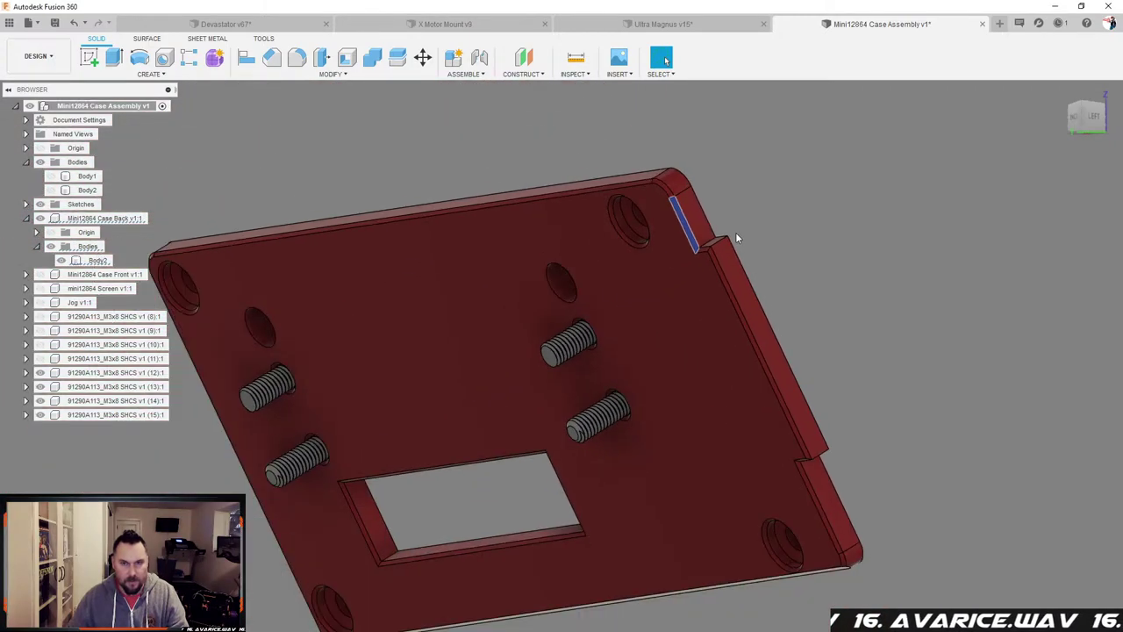
scroll(735, 232, down, 1)
key(Escape)
Step: Delete the rear chamfer face along the protruding middle section of the case back's notched side
scroll(729, 267, up, 5)
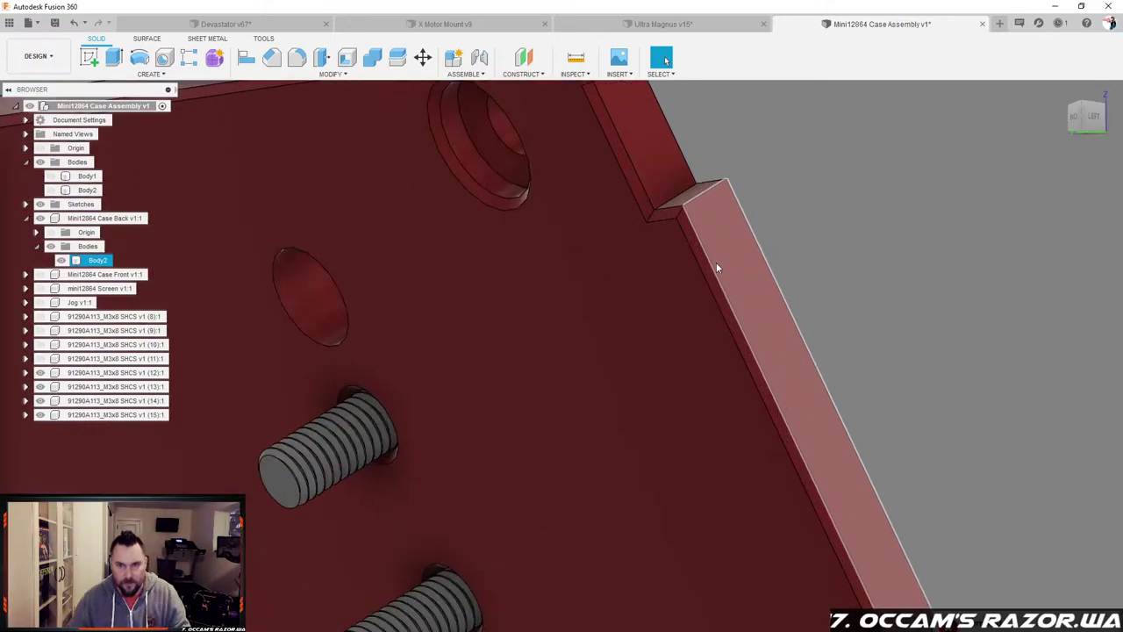
click(702, 267)
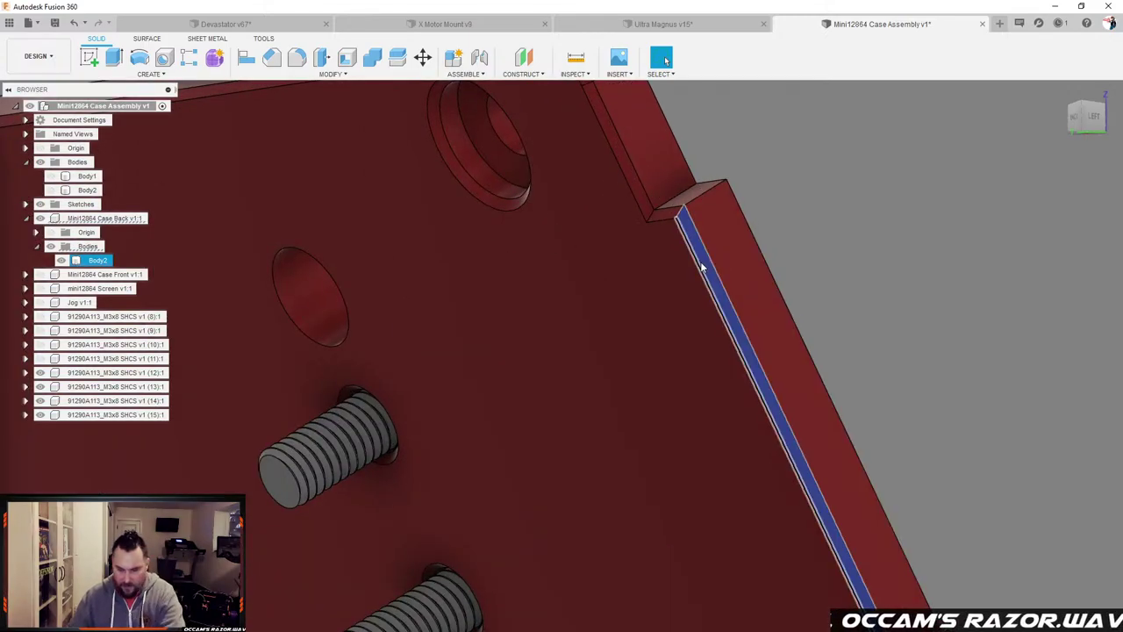
key(Delete)
scroll(643, 233, down, 4)
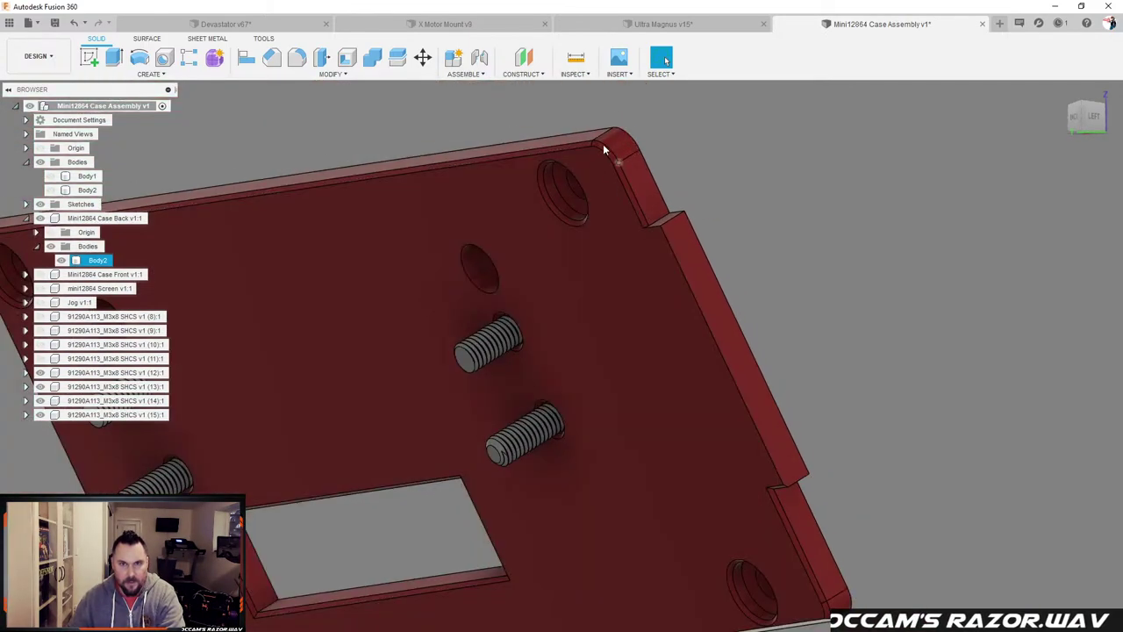
Step: Delete the remaining chamfer faces around the rear perimeter of the case back, including corners, straight edges and notch segments
scroll(605, 149, up, 3)
click(627, 184)
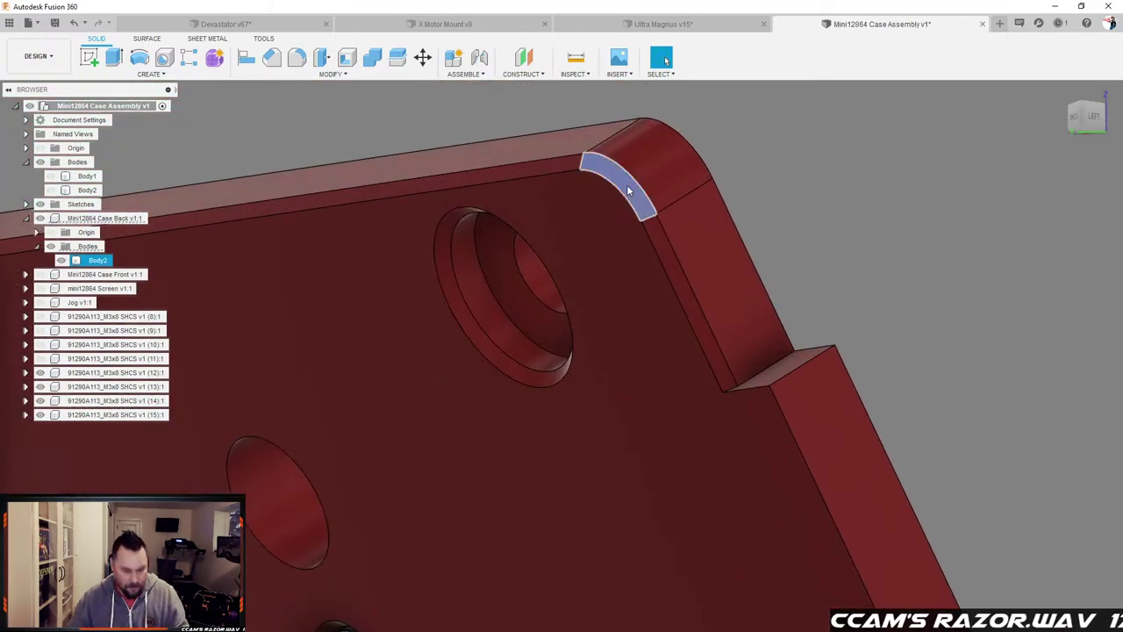
ctrl+click(669, 255)
ctrl+click(545, 169)
scroll(733, 247, down, 5)
scroll(622, 246, down, 4)
shift+middle_drag(494, 268, 659, 279)
scroll(495, 248, up, 5)
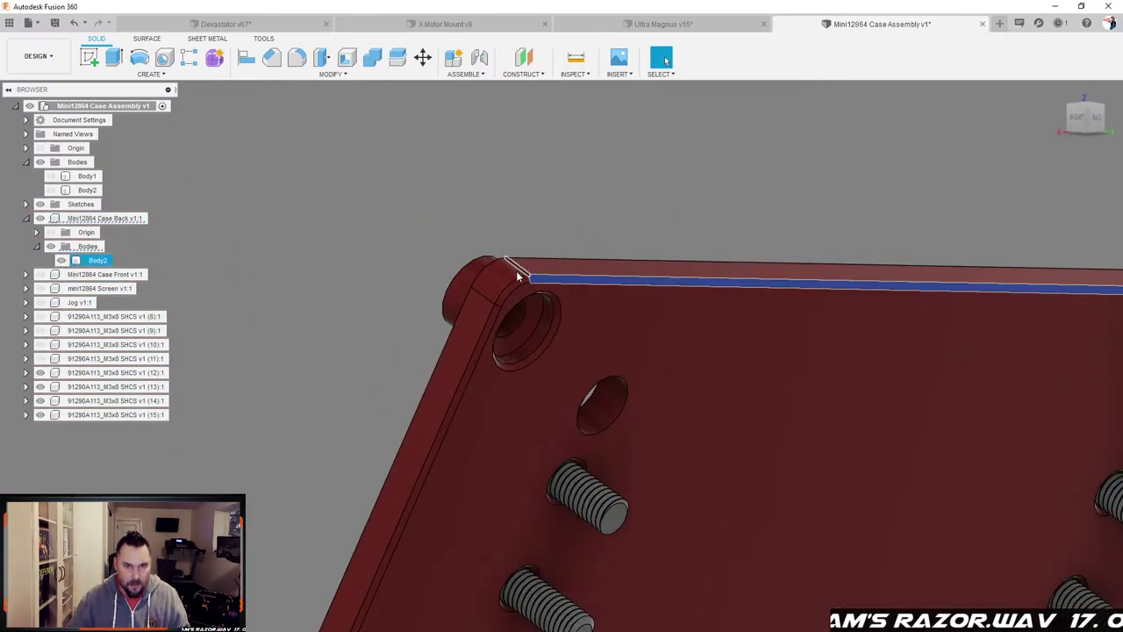
scroll(517, 276, up, 2)
click(527, 289)
click(473, 360)
scroll(495, 392, down, 5)
shift+middle_drag(495, 392, 517, 395)
scroll(553, 297, up, 5)
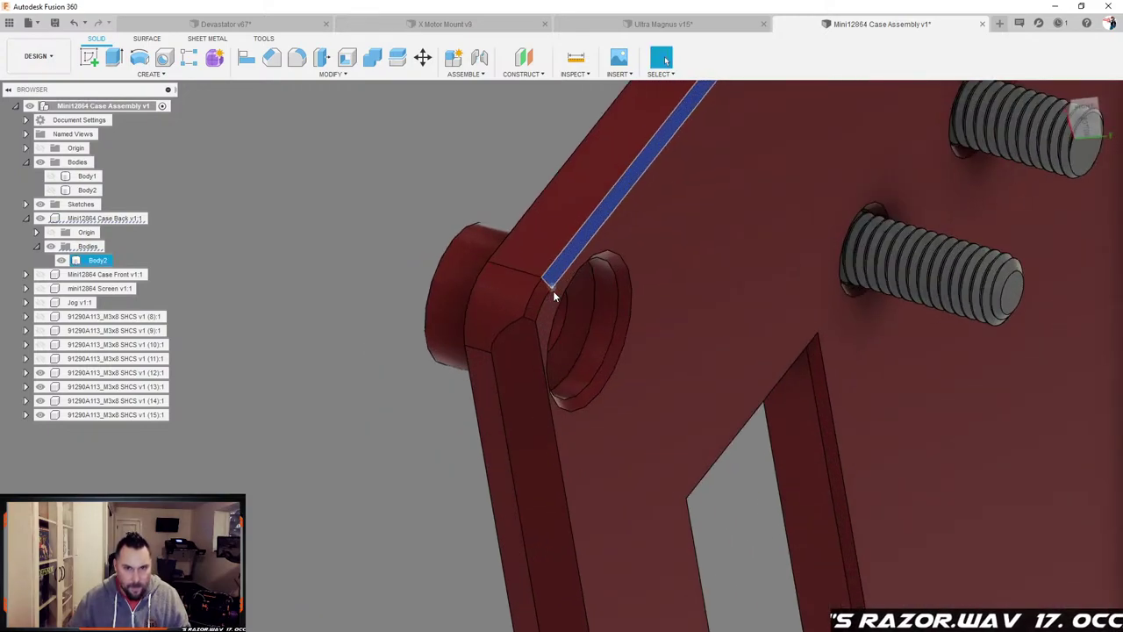
scroll(538, 298, down, 8)
shift+middle_drag(657, 403, 627, 411)
scroll(606, 409, up, 6)
shift+middle_drag(562, 360, 501, 333)
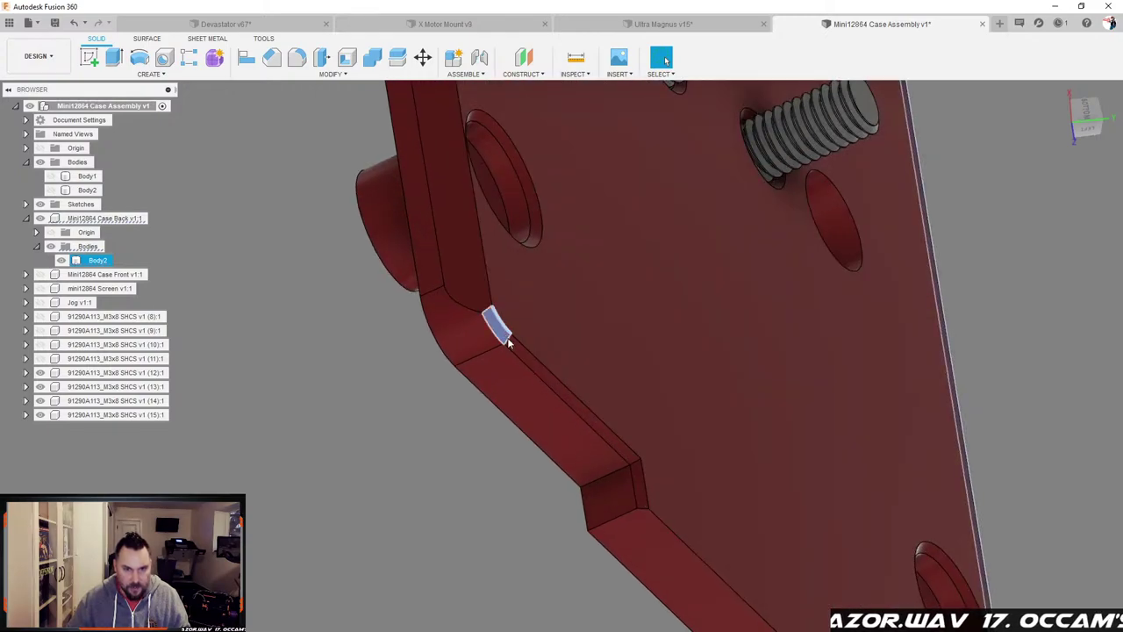
ctrl+click(522, 356)
ctrl+click(640, 492)
key(Delete)
scroll(609, 409, down, 4)
shift+middle_drag(590, 356, 542, 300)
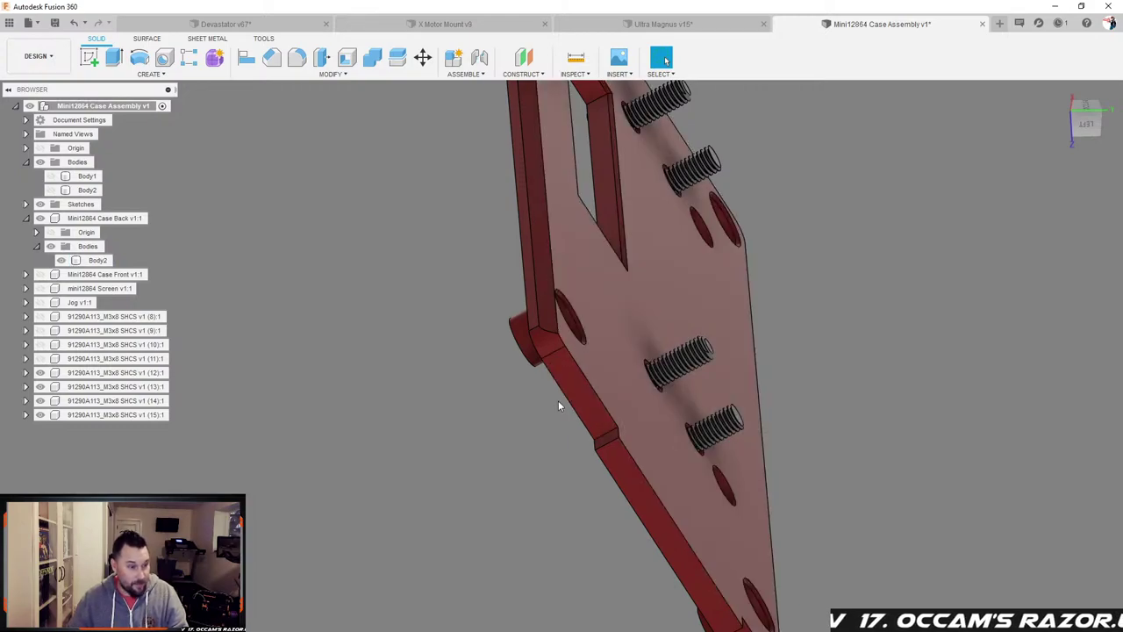
Step: Examine the case back's front bosses, screw heads, window and rear face for remaining features to clean up
shift+middle_drag(603, 410, 369, 424)
scroll(352, 427, down, 3)
scroll(602, 406, up, 3)
shift+middle_drag(602, 406, 546, 380)
shift+middle_drag(665, 60, 578, 404)
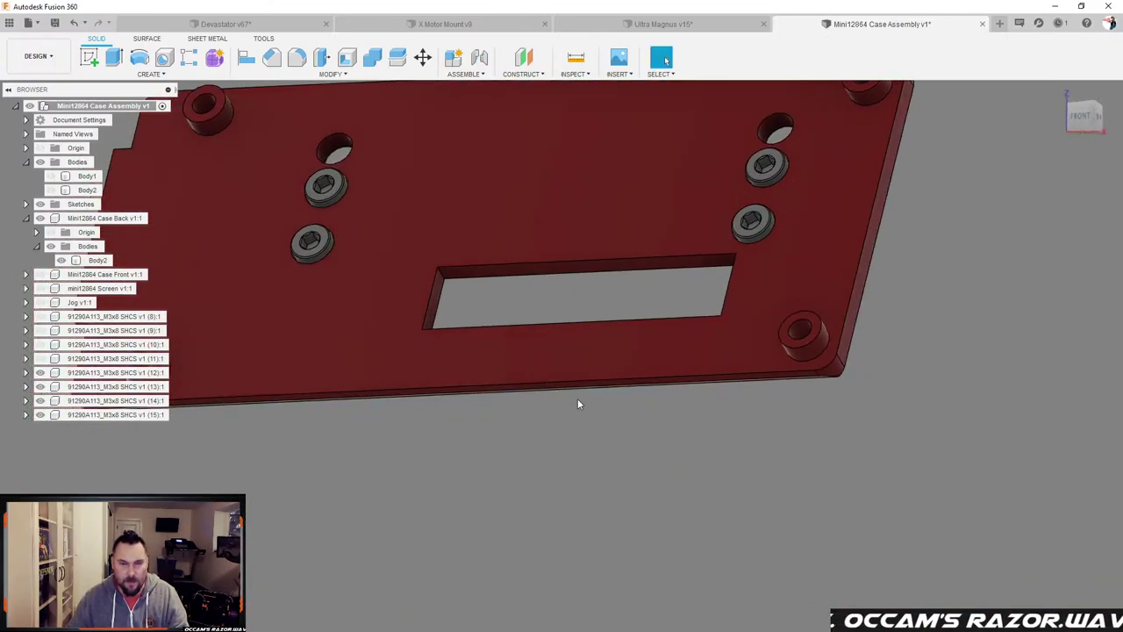
scroll(600, 421, down, 2)
scroll(532, 295, up, 2)
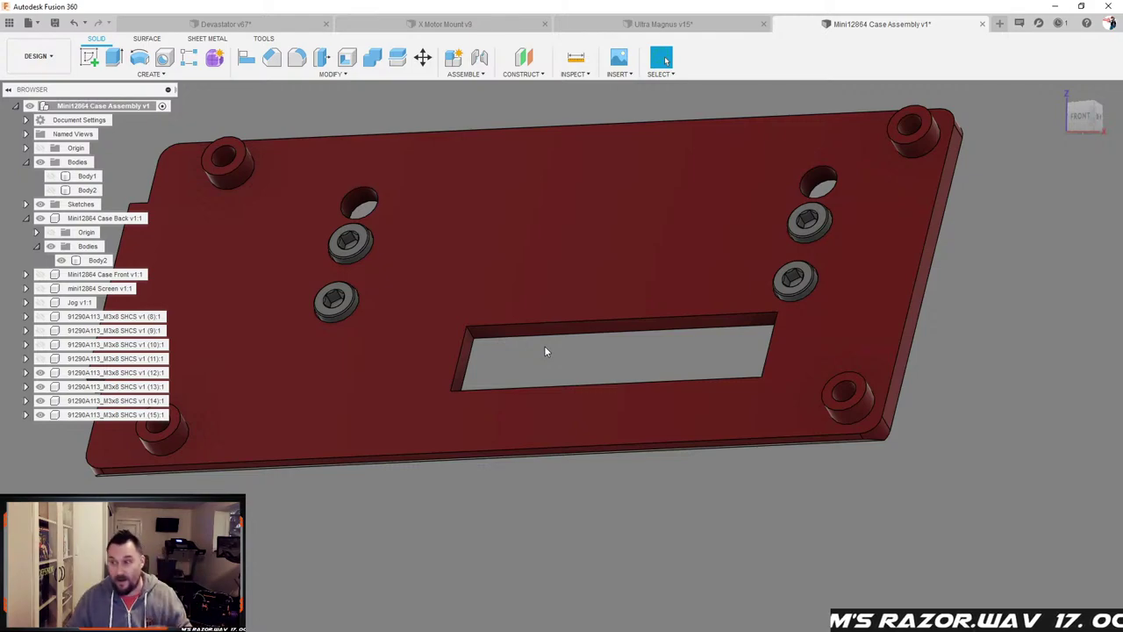
scroll(576, 356, down, 2)
shift+middle_drag(593, 361, 552, 360)
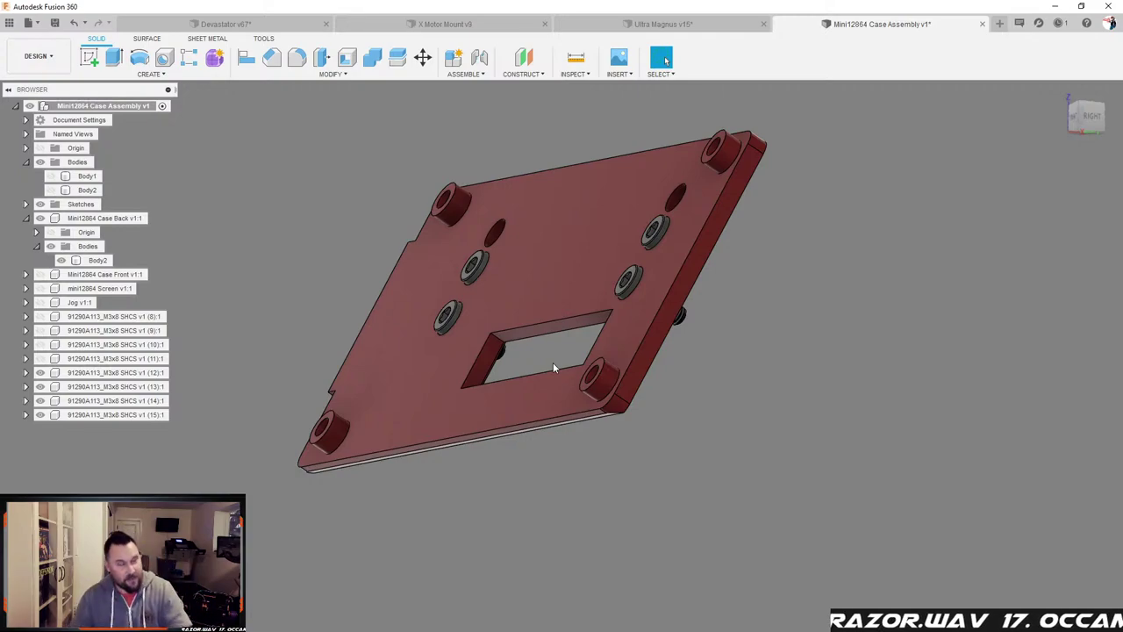
click(639, 341)
shift+middle_drag(639, 340, 588, 341)
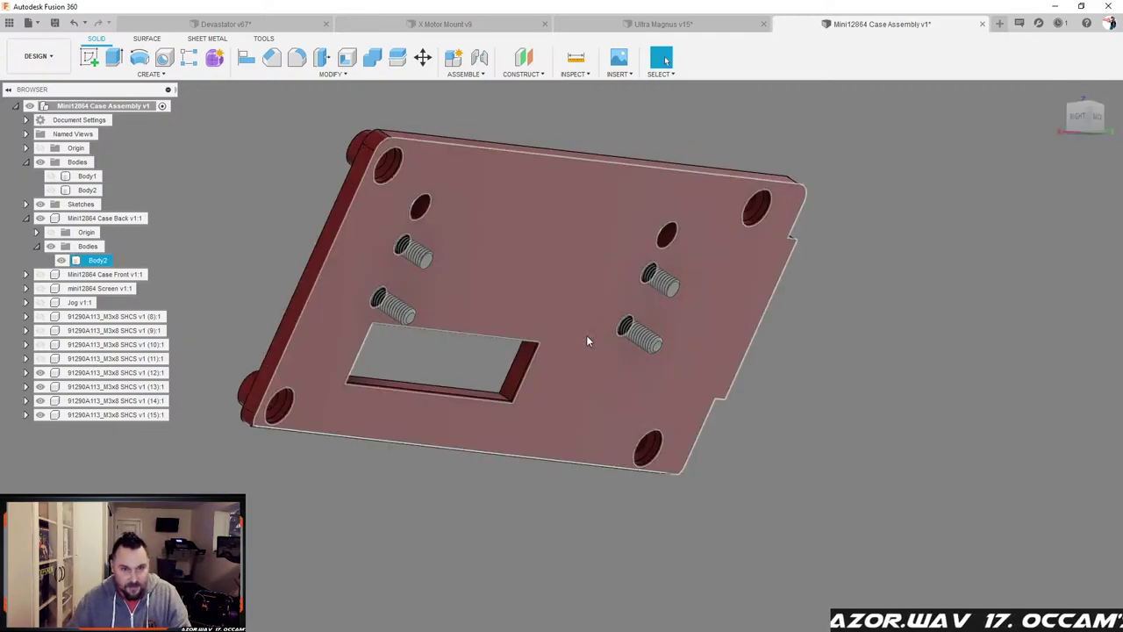
scroll(587, 341, down, 2)
scroll(442, 307, up, 2)
shift+middle_drag(461, 293, 439, 274)
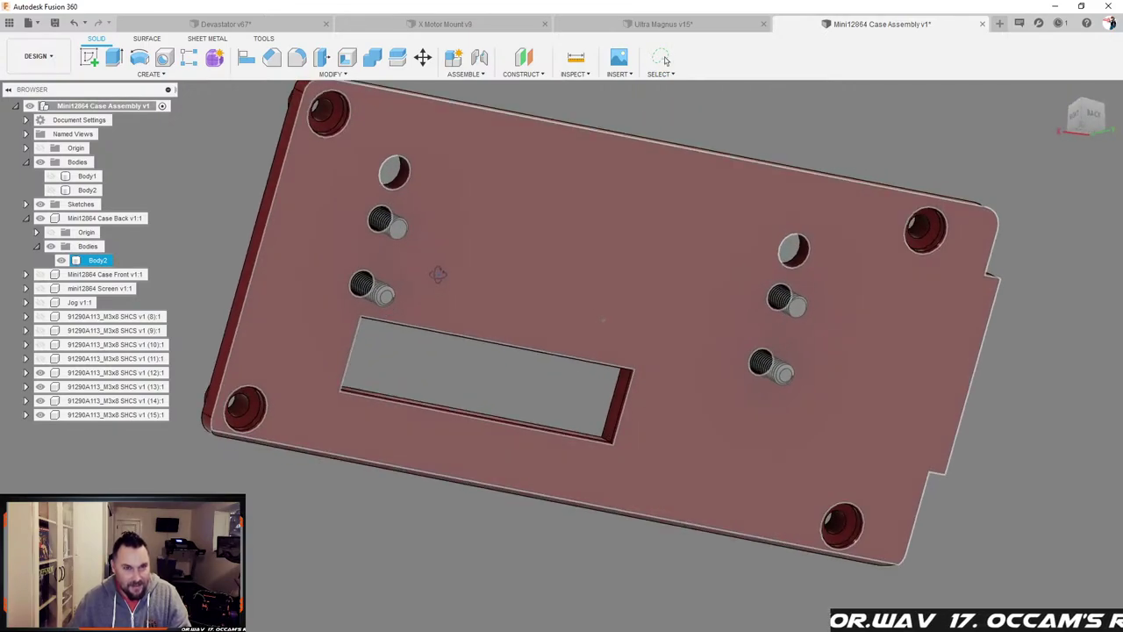
scroll(662, 302, down, 3)
Step: Delete the counterbore wall faces of the two corner screw holes on the case back's notched side
scroll(803, 260, up, 4)
scroll(673, 293, up, 4)
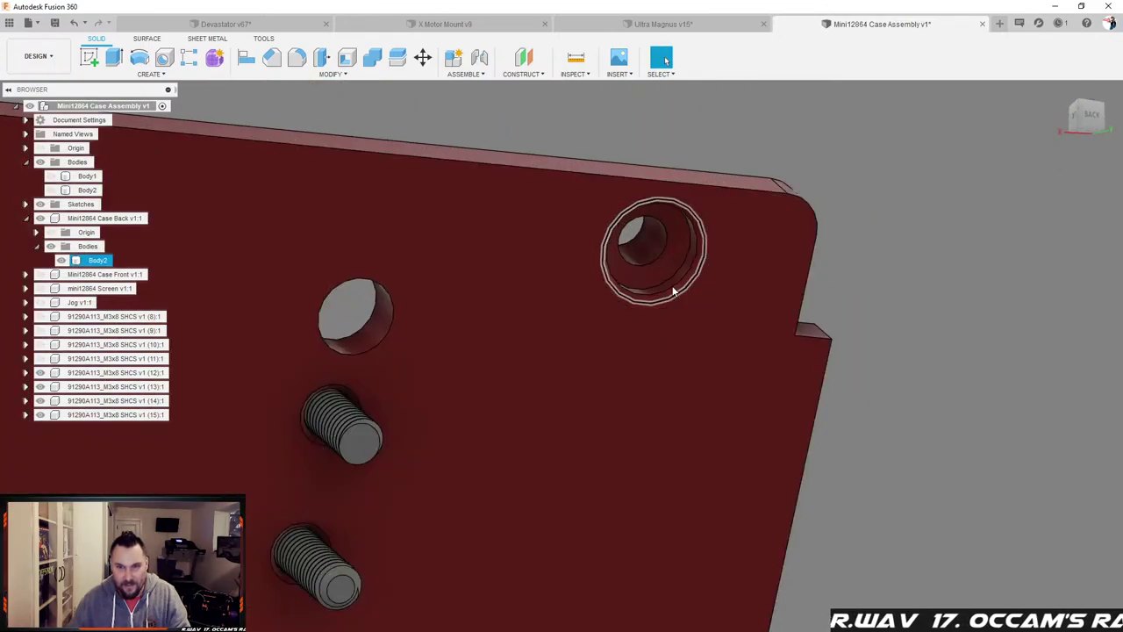
scroll(675, 288, up, 4)
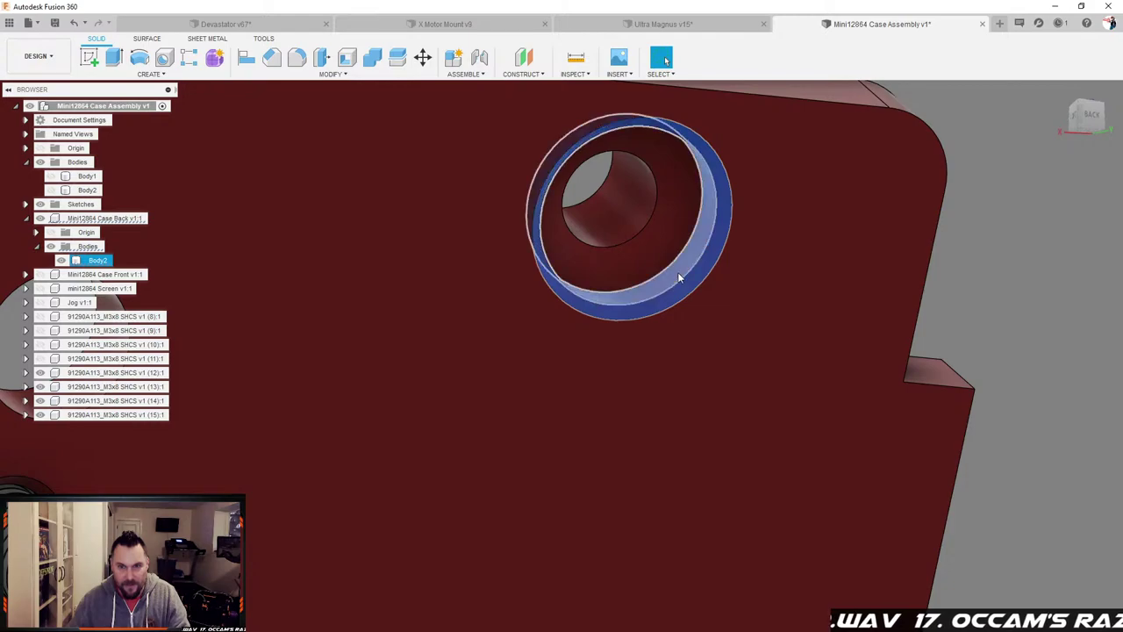
scroll(677, 272, down, 8)
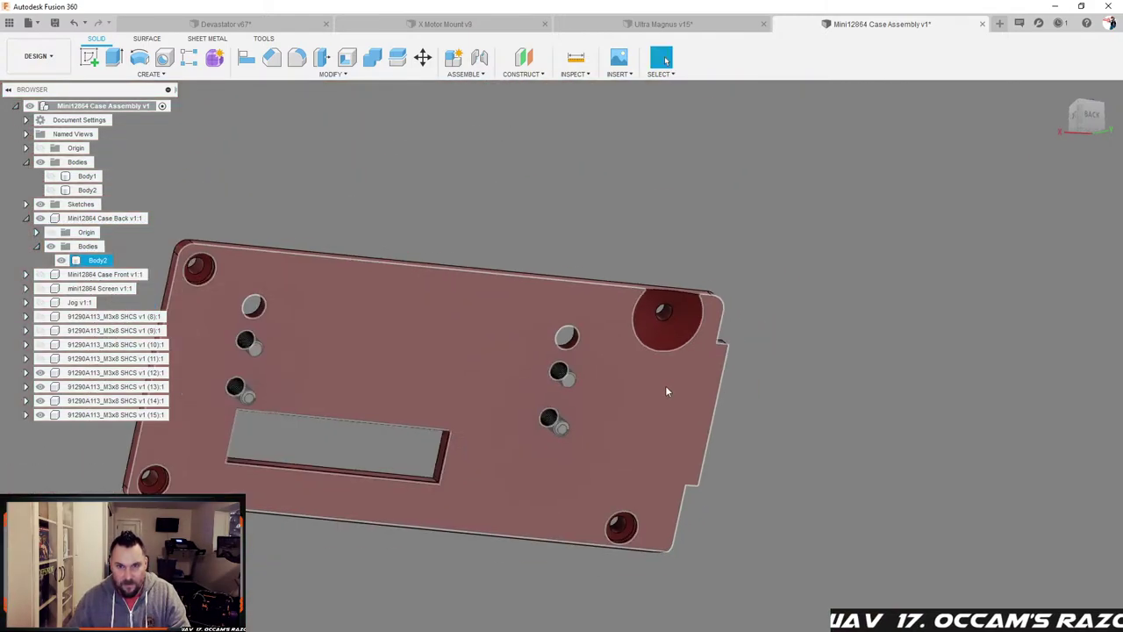
scroll(614, 562, up, 5)
click(667, 432)
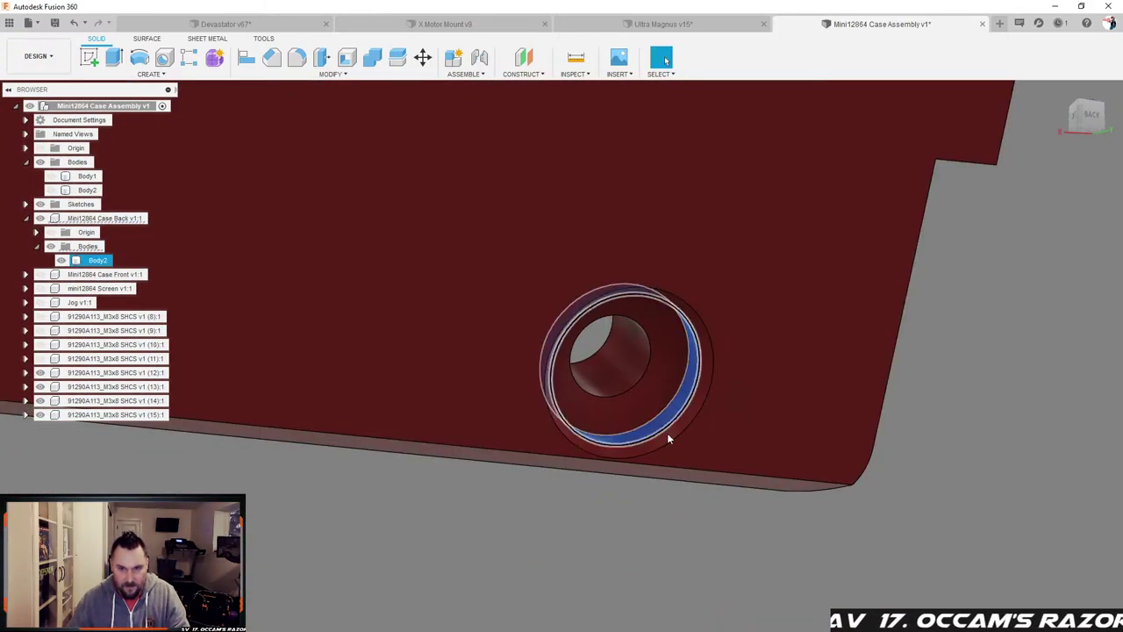
scroll(676, 430, down, 7)
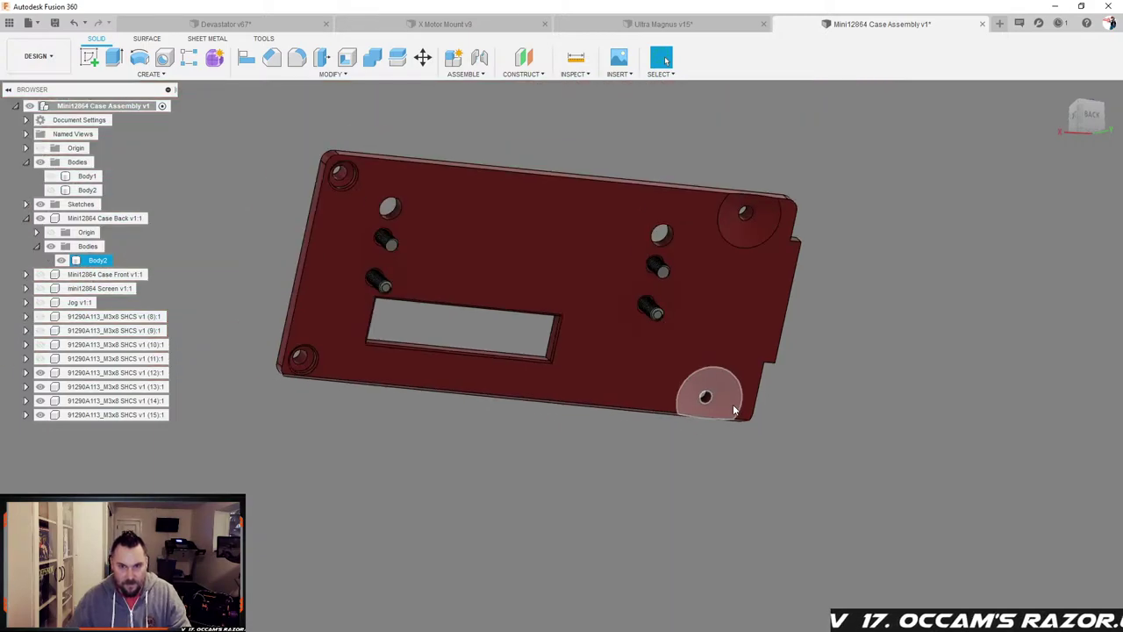
Step: Delete the large circular recess faces remaining around the two corner screw holes on the notched side
click(707, 423)
scroll(708, 422, up, 2)
shift+middle_drag(707, 423, 741, 304)
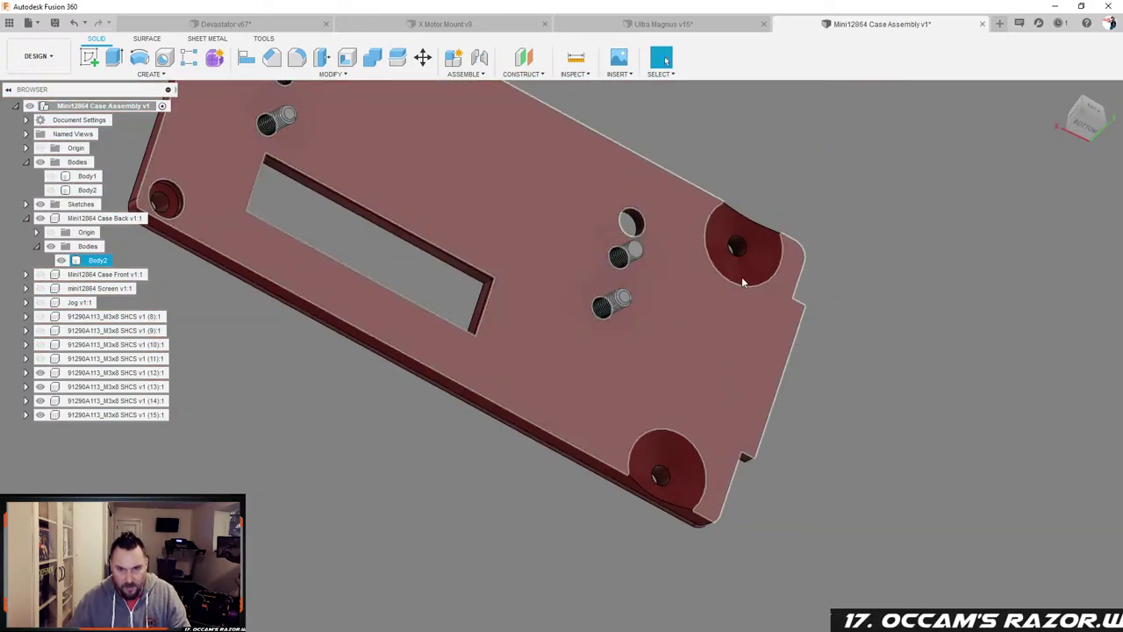
scroll(735, 307, down, 3)
click(667, 464)
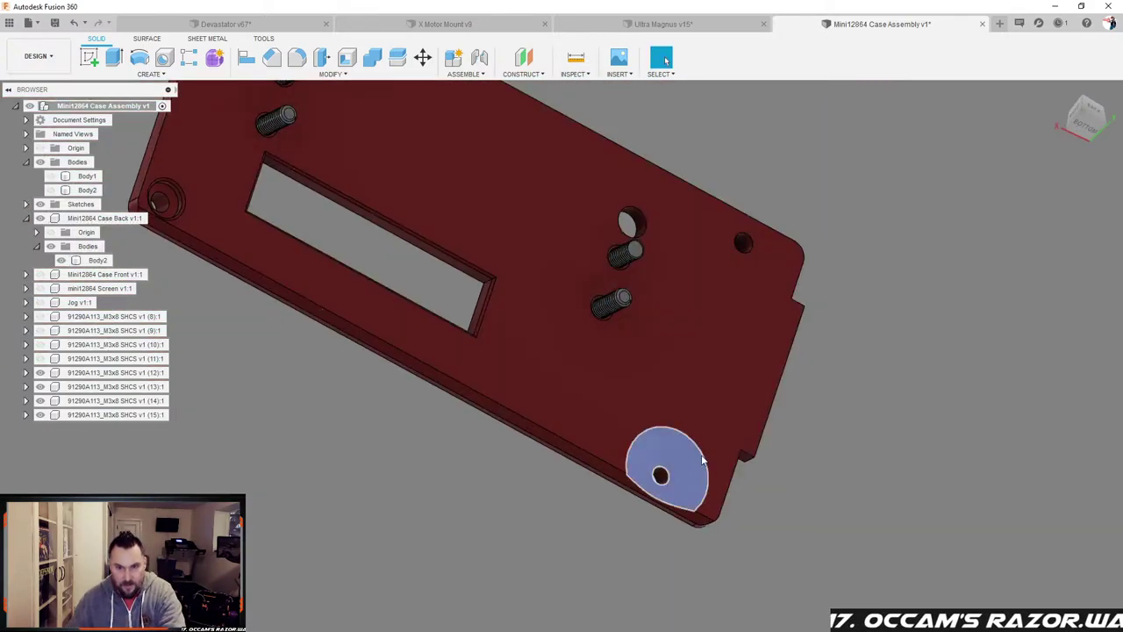
scroll(667, 463, down, 4)
Step: Delete the chamfer, wall and floor faces of the recess at the lower corner screw hole beside the window
scroll(450, 274, up, 6)
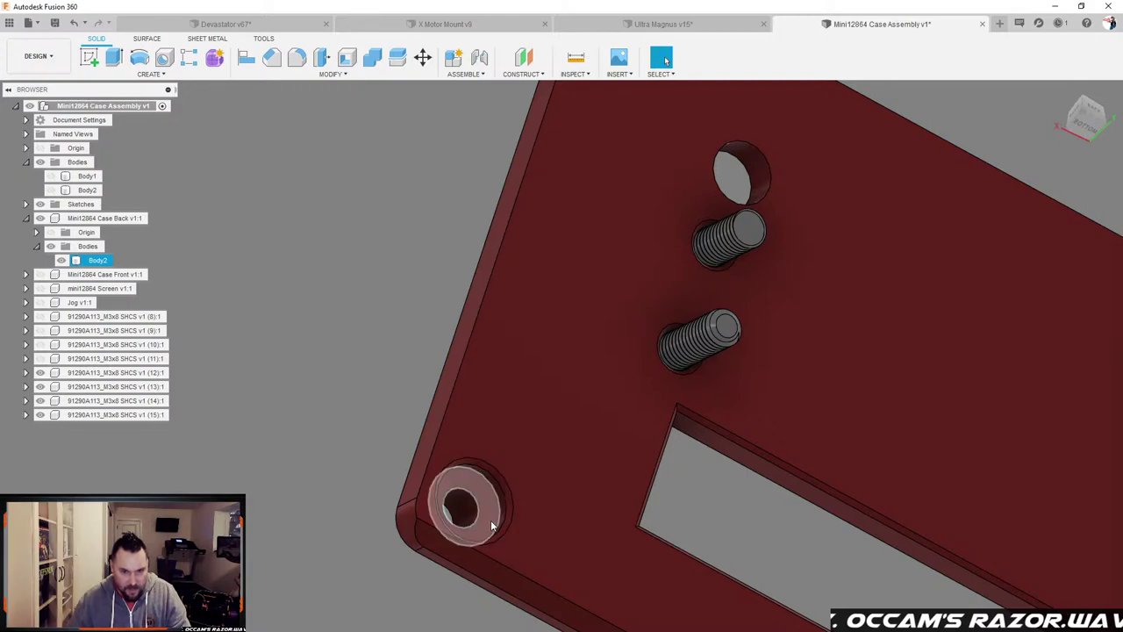
click(507, 500)
scroll(507, 501, up, 3)
click(497, 504)
ctrl+click(509, 499)
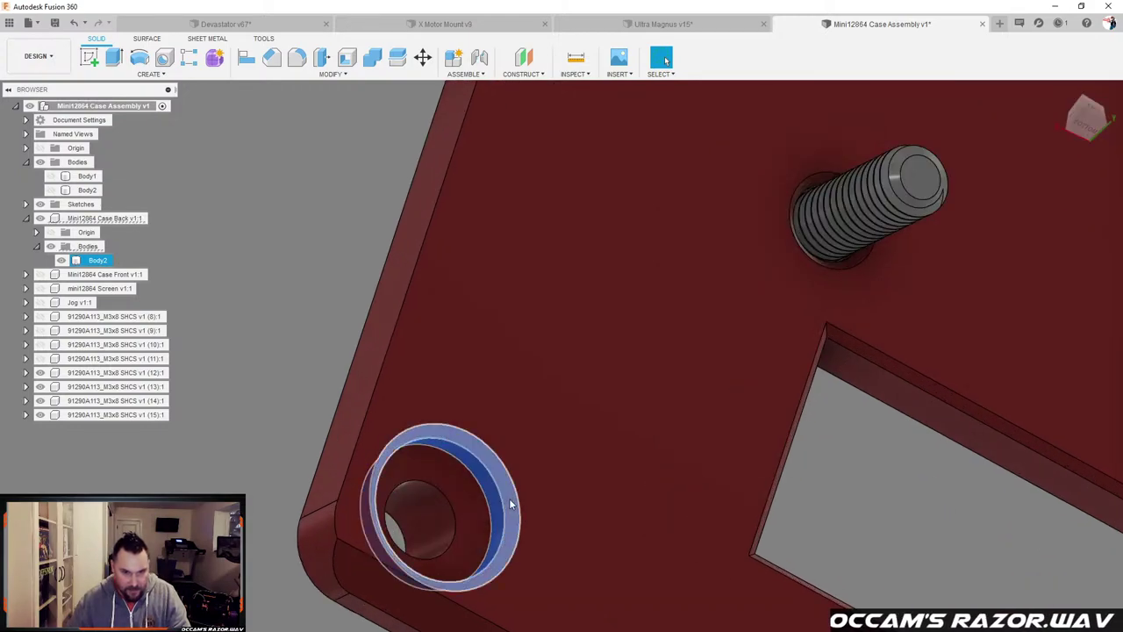
ctrl+click(474, 511)
key(Delete)
scroll(517, 448, down, 6)
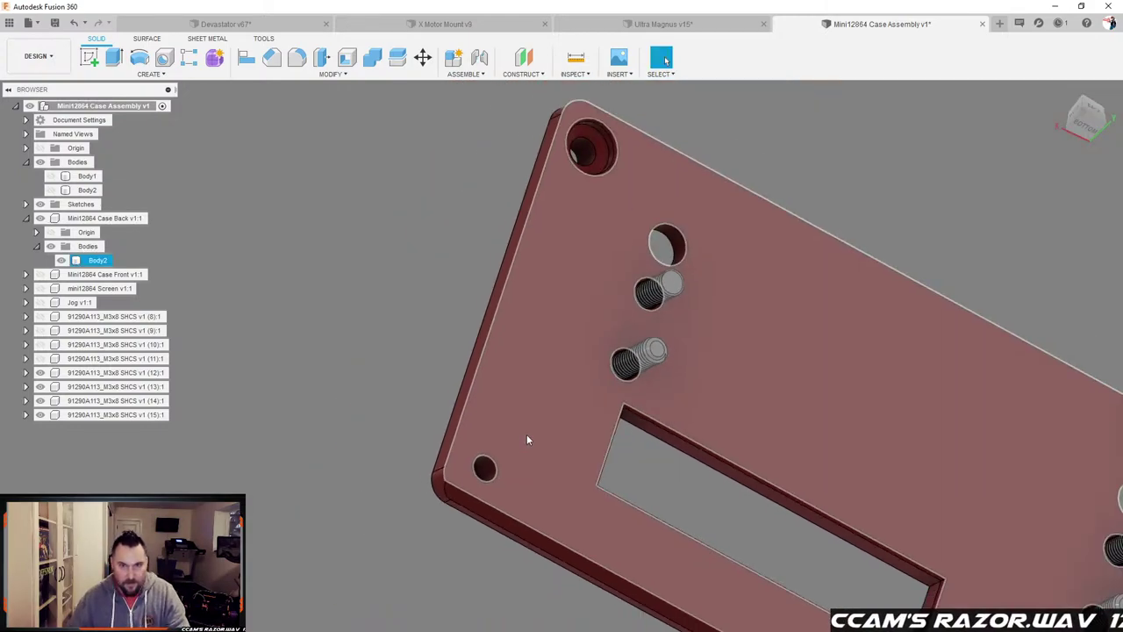
Step: Delete the recess faces of the upper corner screw hole on the side opposite the notches
scroll(578, 239, up, 3)
scroll(556, 345, up, 4)
click(561, 347)
ctrl+click(590, 329)
key(Escape)
scroll(607, 321, down, 5)
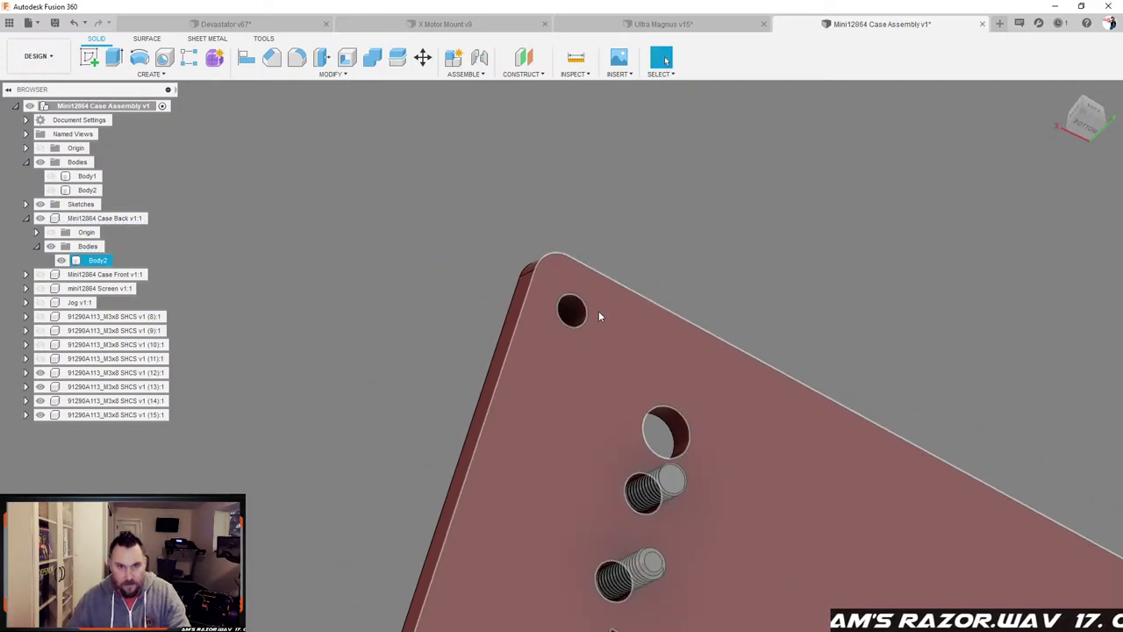
Step: Delete the rear chamfer faces around the two bracket screw holes farthest from the notched side
shift+middle_drag(571, 345, 555, 399)
scroll(668, 512, up, 8)
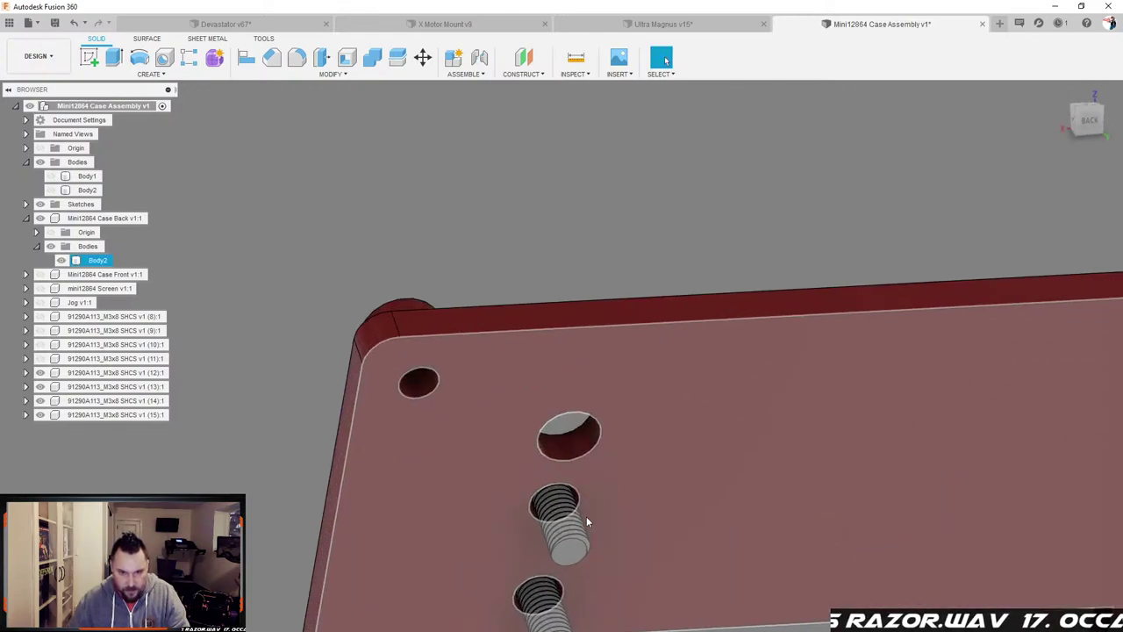
scroll(619, 491, down, 2)
scroll(623, 477, up, 2)
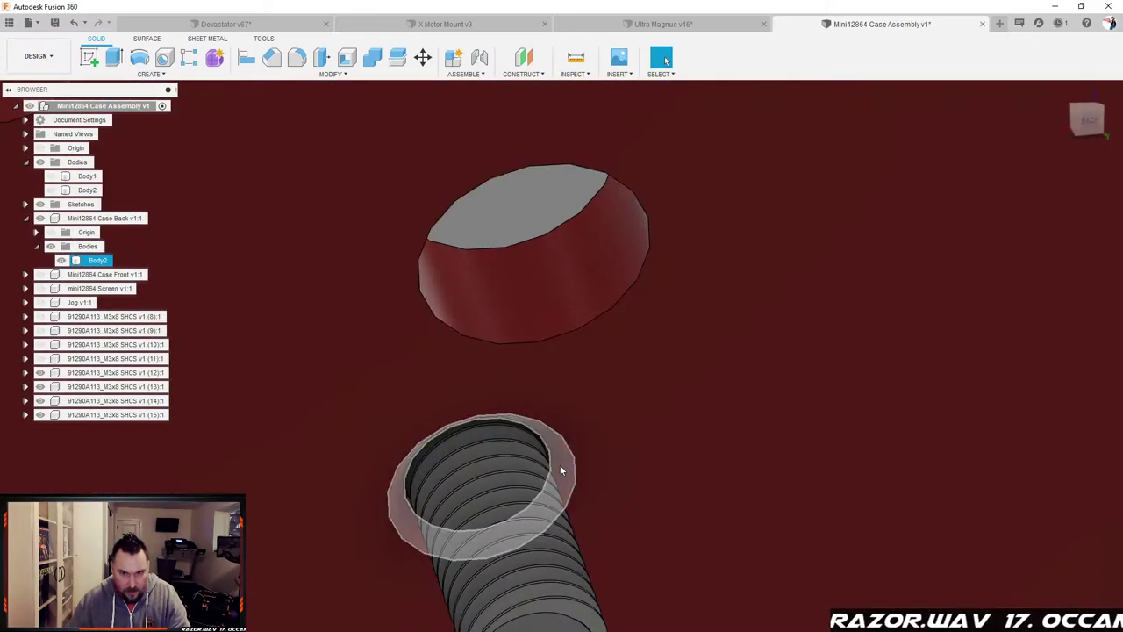
scroll(560, 464, down, 3)
scroll(547, 521, down, 4)
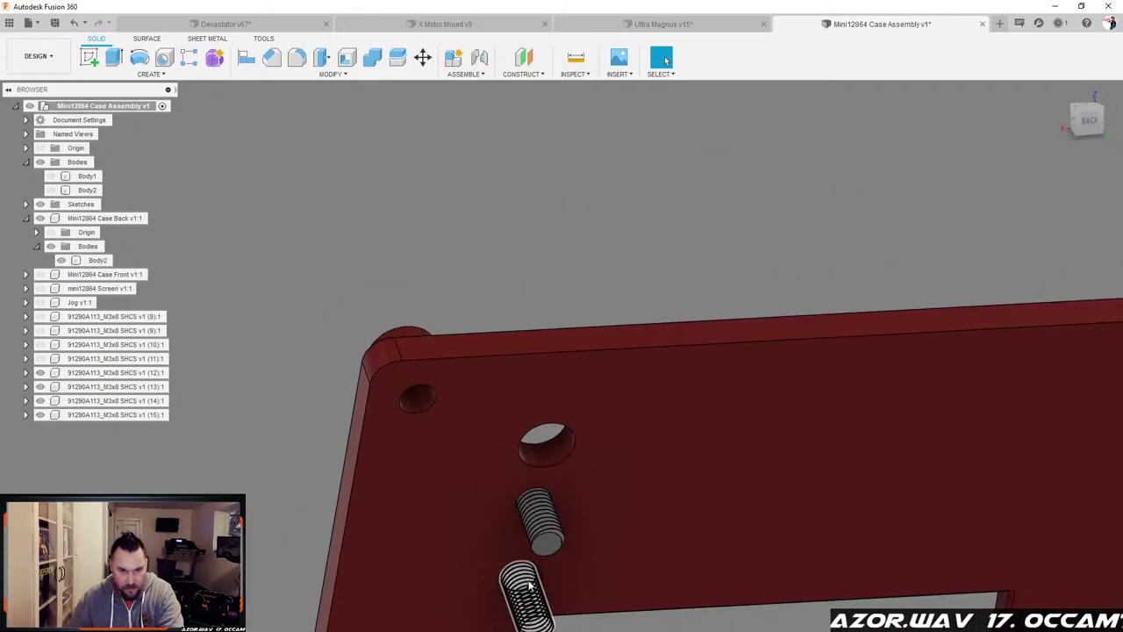
scroll(549, 523, up, 8)
scroll(550, 524, down, 4)
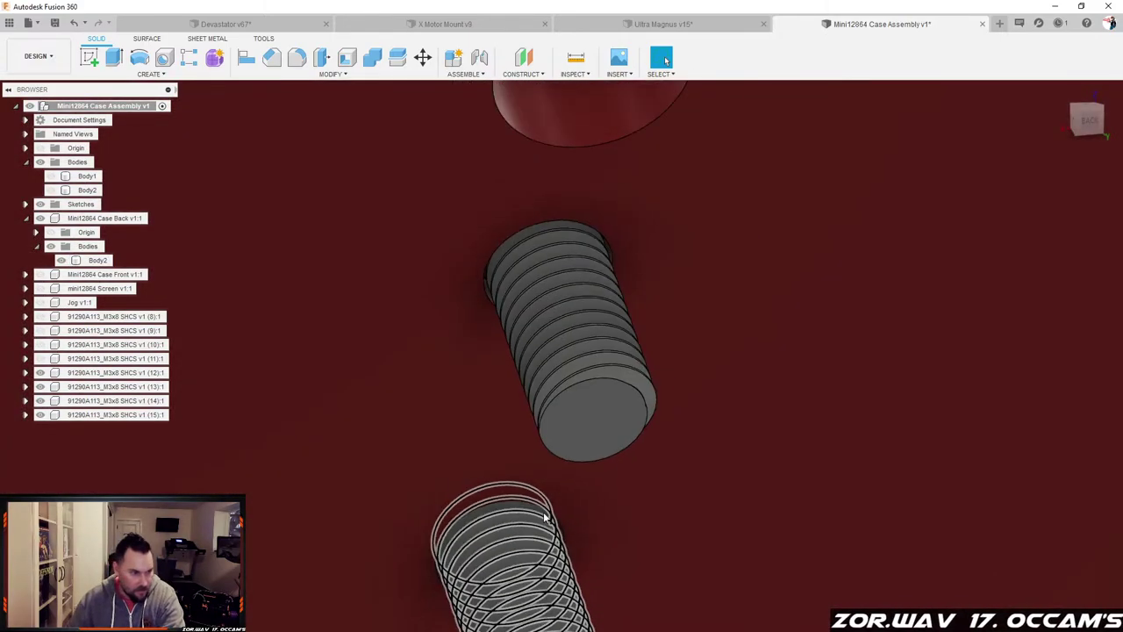
scroll(812, 464, down, 5)
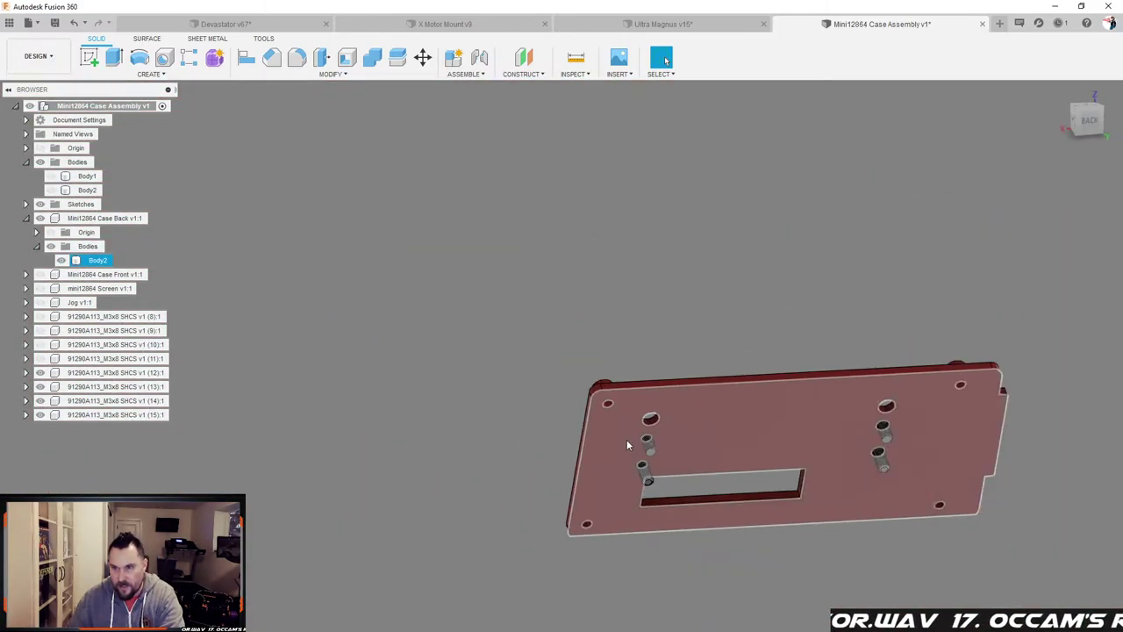
Step: Extrude the case back's flat rear face outward by 1 mm, joined to the existing body
scroll(892, 437, up, 6)
scroll(890, 437, up, 4)
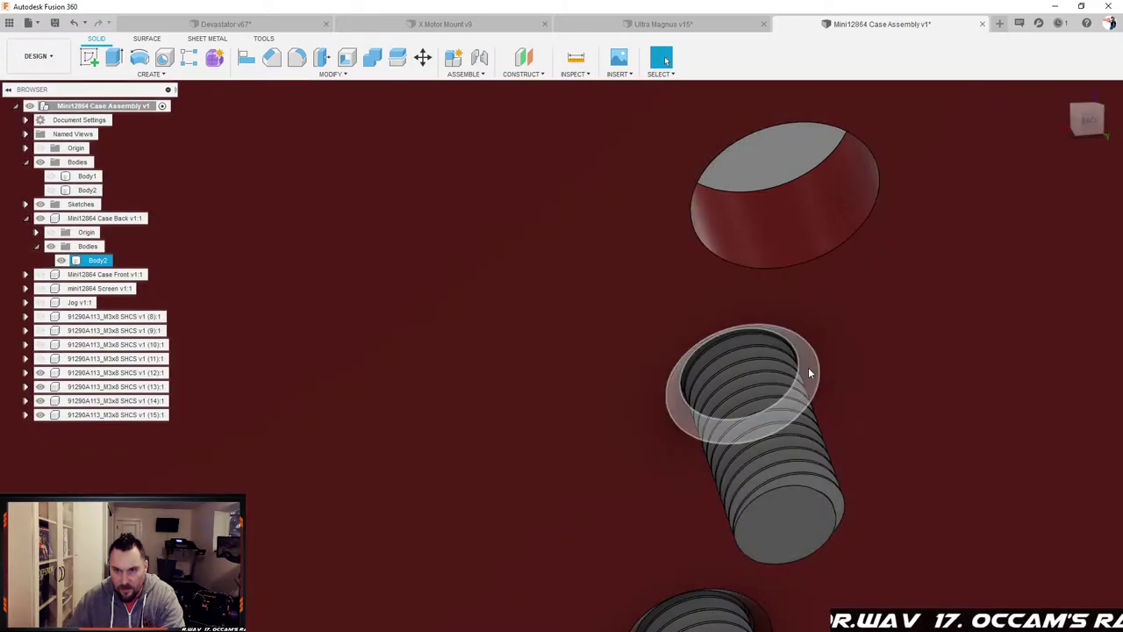
scroll(804, 606, down, 1)
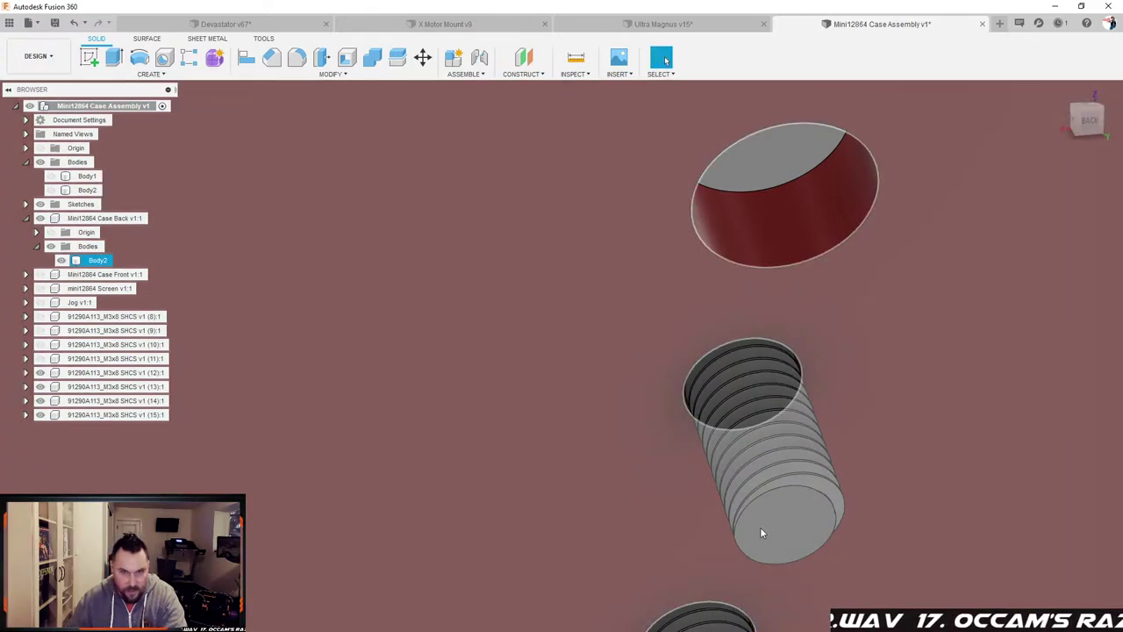
scroll(727, 400, down, 4)
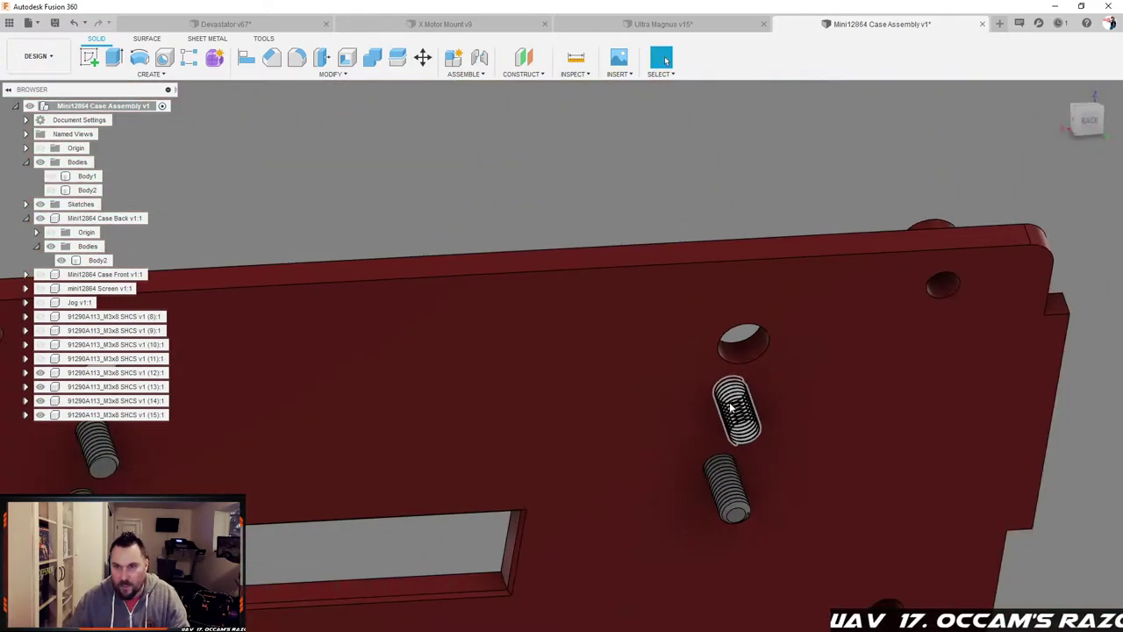
scroll(730, 408, down, 1)
shift+middle_drag(813, 416, 557, 352)
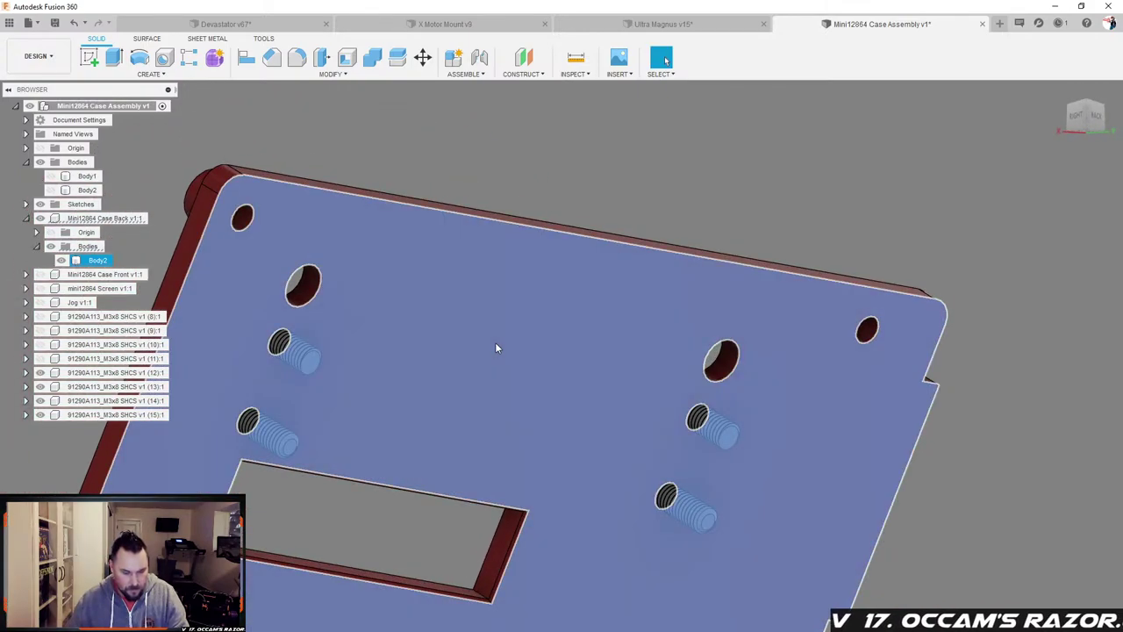
key(e)
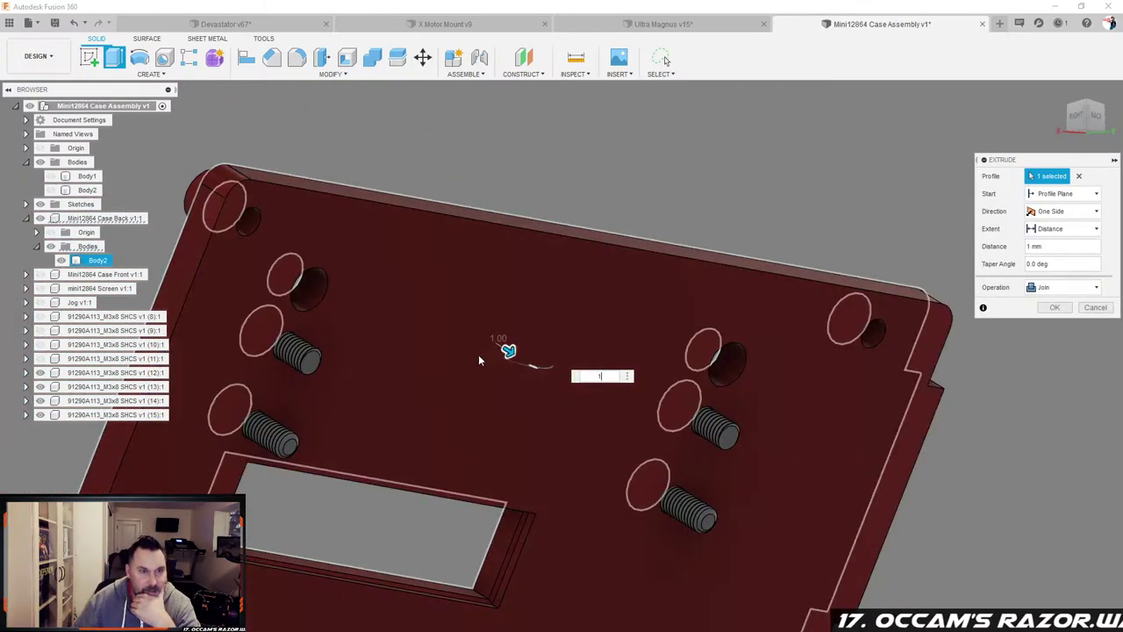
shift+middle_drag(479, 356, 945, 329)
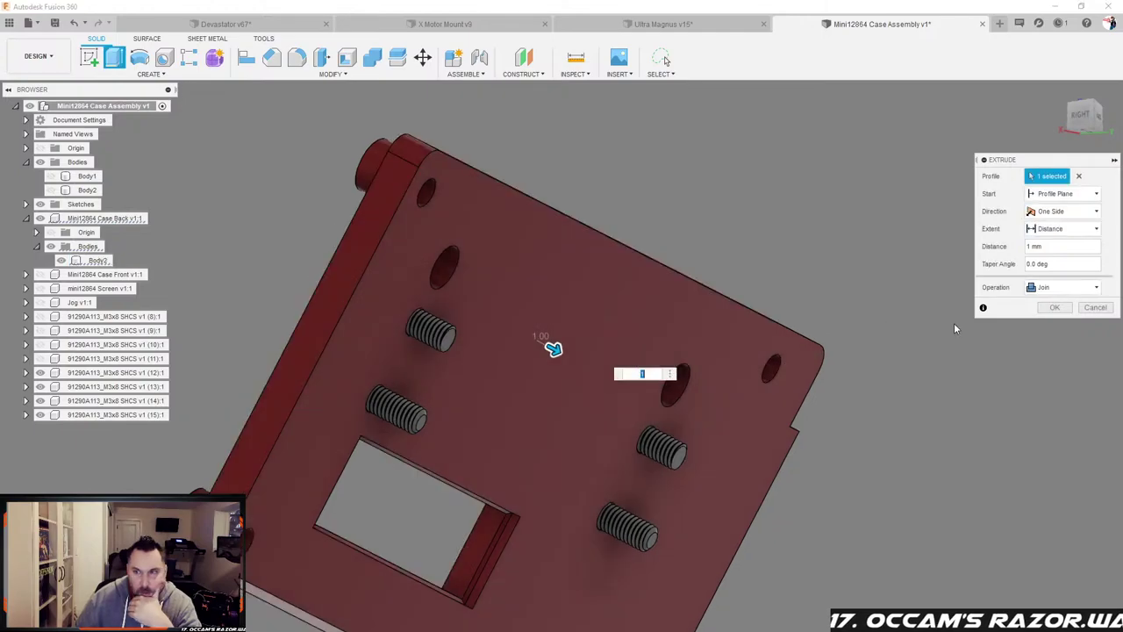
click(1054, 307)
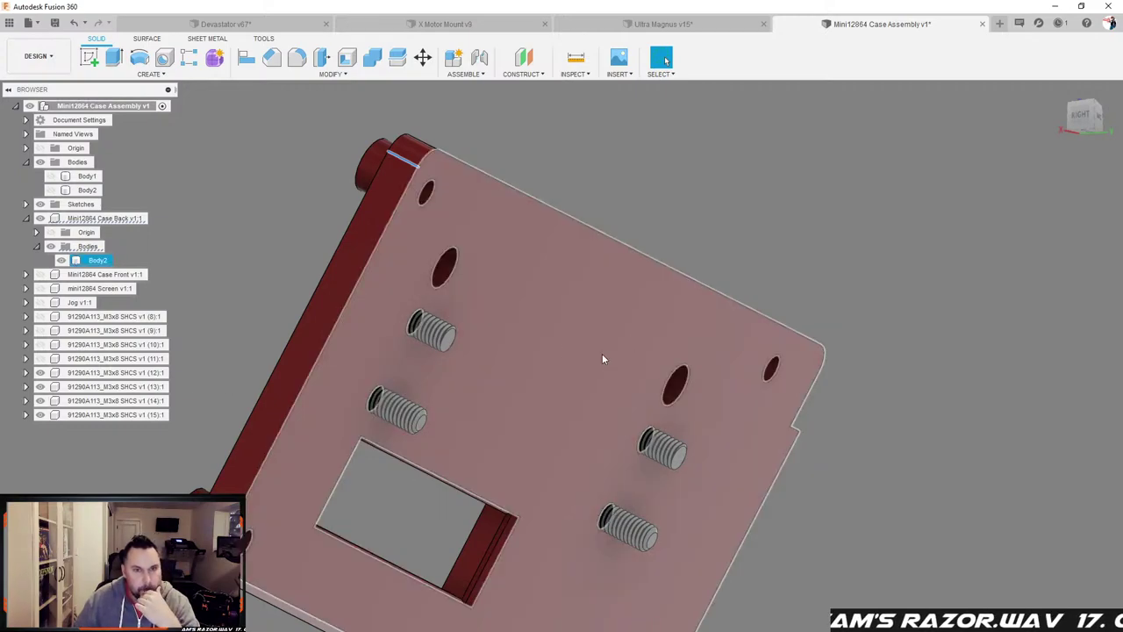
shift+middle_drag(536, 316, 591, 328)
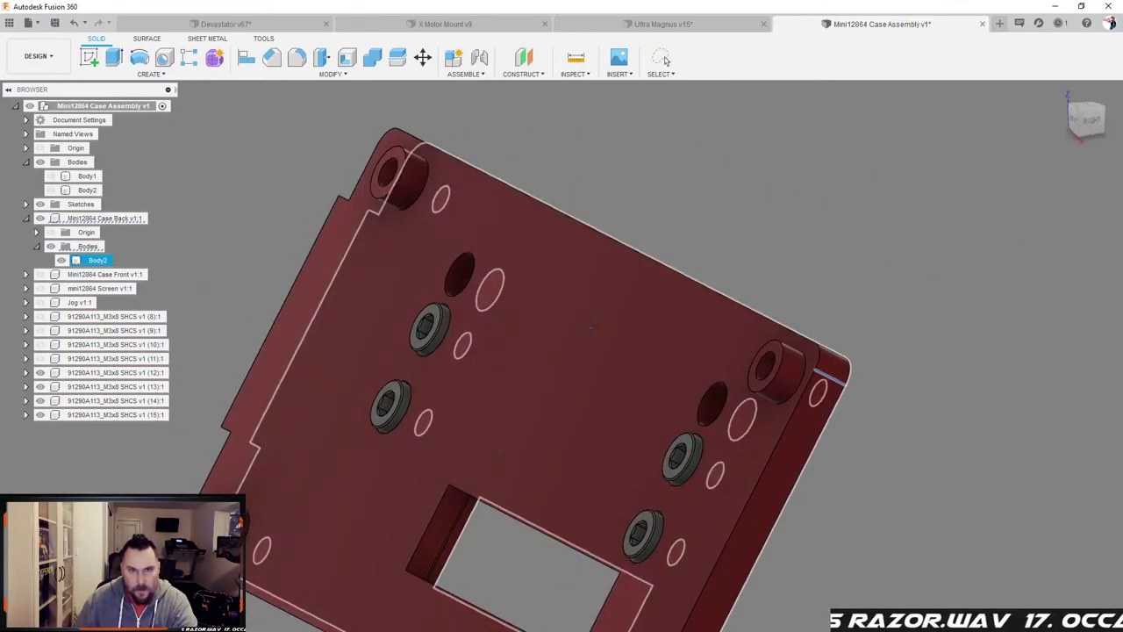
shift+middle_drag(560, 329, 474, 277)
scroll(614, 342, down, 4)
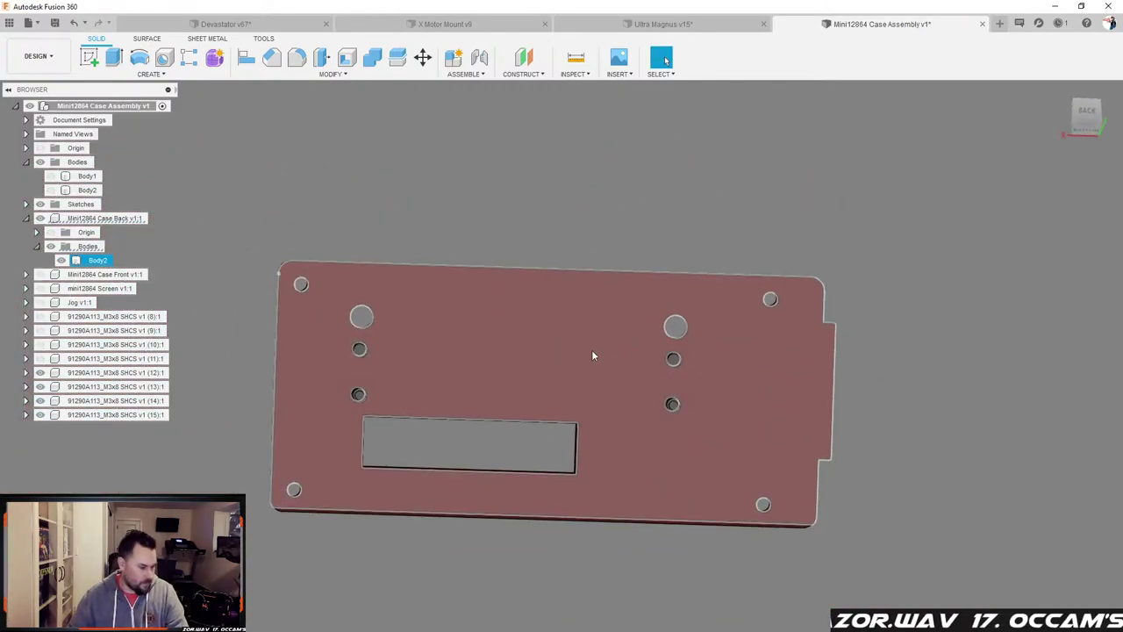
click(419, 199)
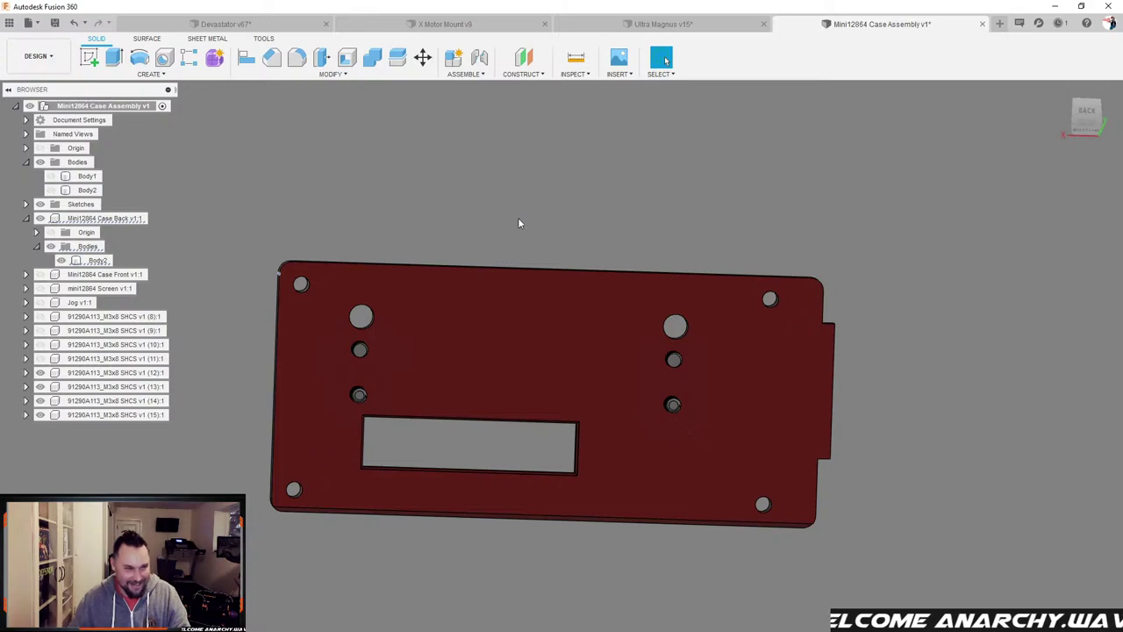
shift+middle_drag(489, 230, 549, 198)
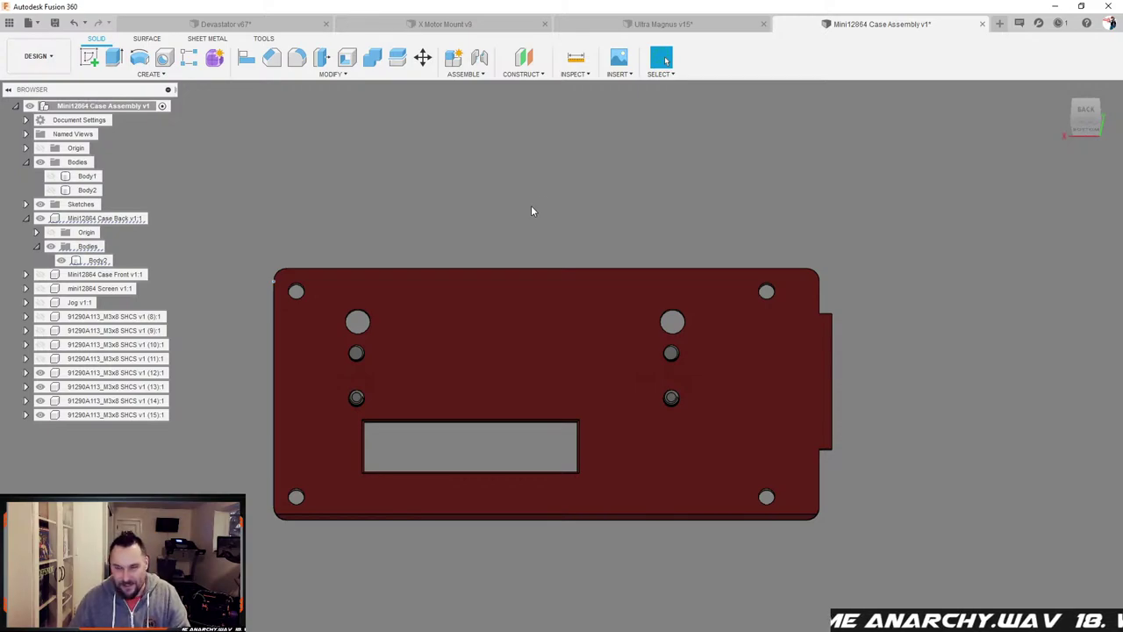
shift+middle_drag(531, 210, 530, 213)
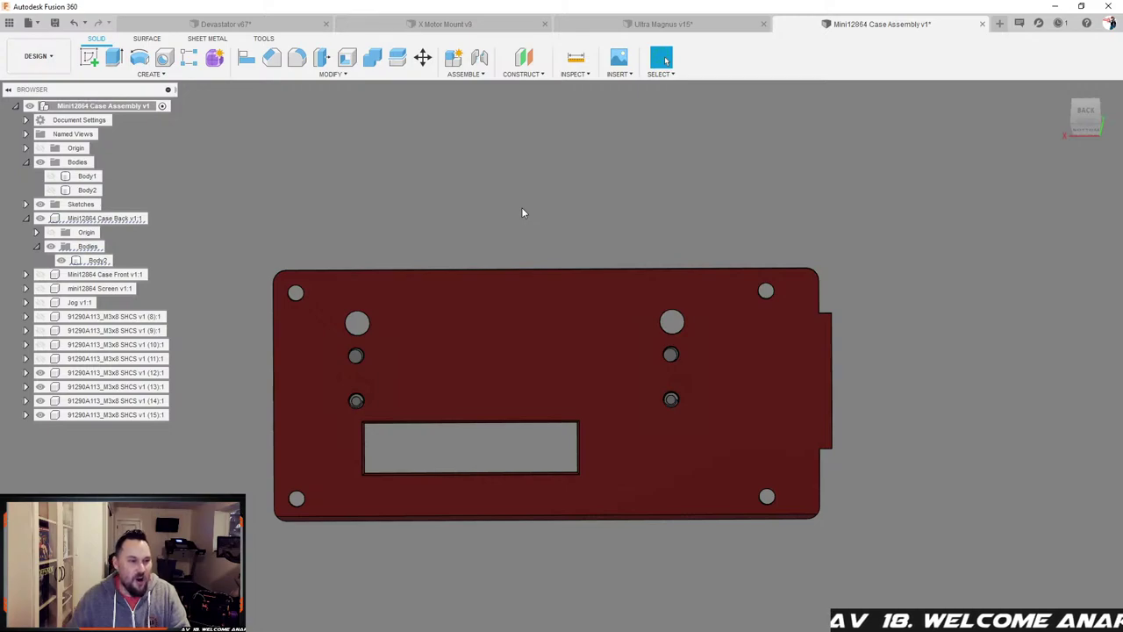
shift+middle_drag(519, 198, 549, 203)
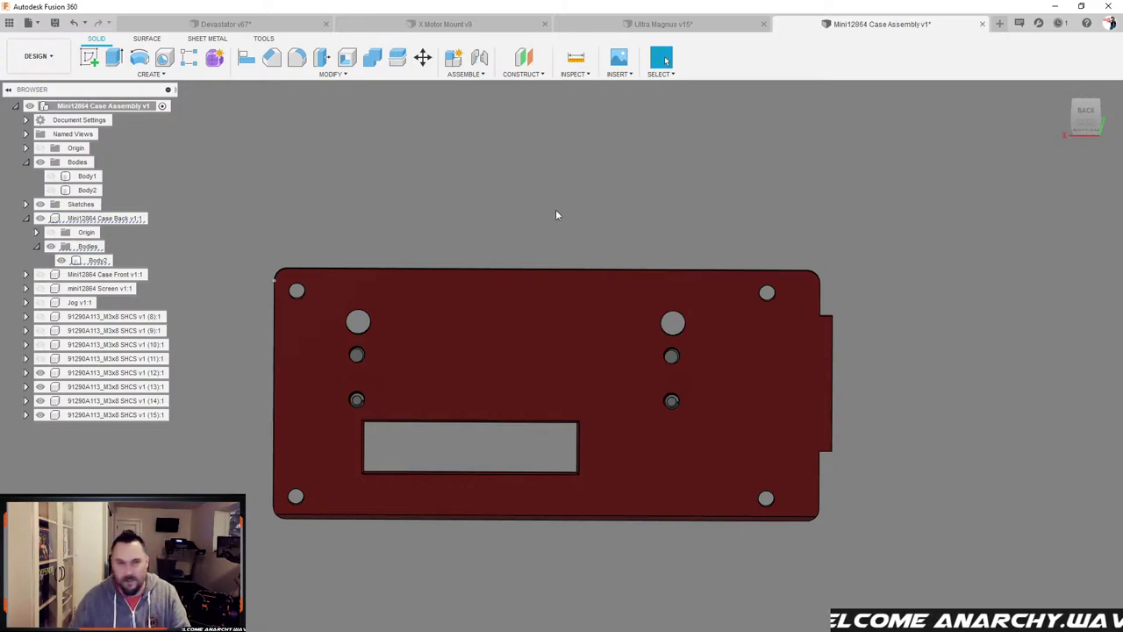
shift+middle_drag(555, 211, 540, 240)
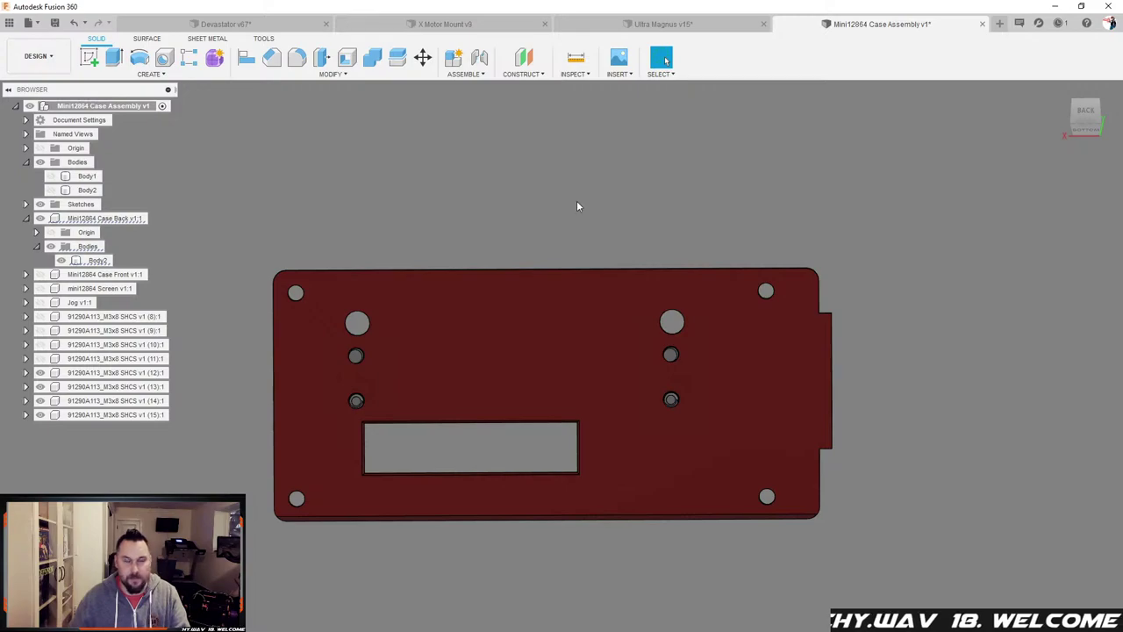
Step: Switch to the Ultra Magnus design and examine the printer frame and its mounted display case from front and rear
click(671, 26)
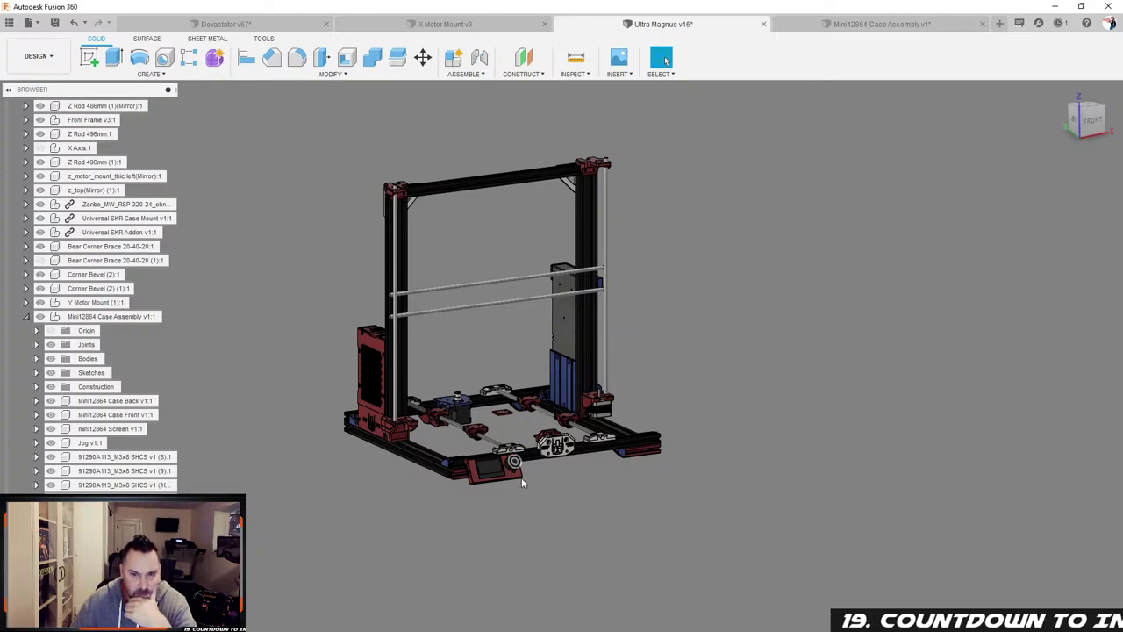
scroll(542, 470, up, 4)
scroll(545, 402, down, 1)
shift+middle_drag(555, 389, 719, 395)
shift+middle_drag(615, 386, 605, 351)
scroll(601, 397, down, 2)
scroll(611, 233, up, 2)
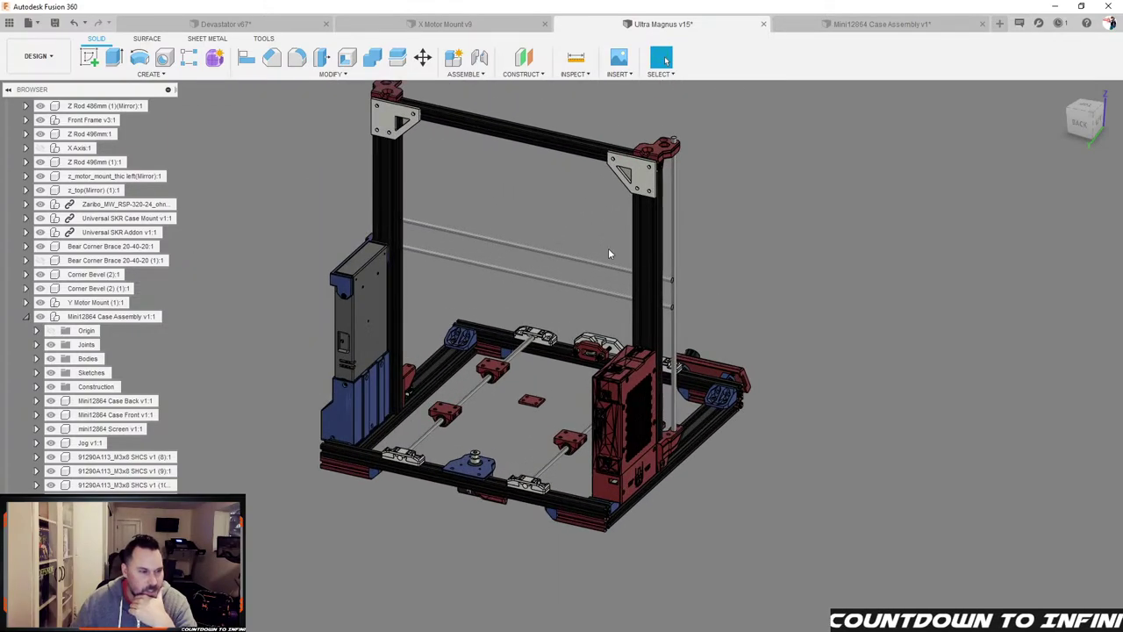
shift+middle_drag(713, 323, 665, 372)
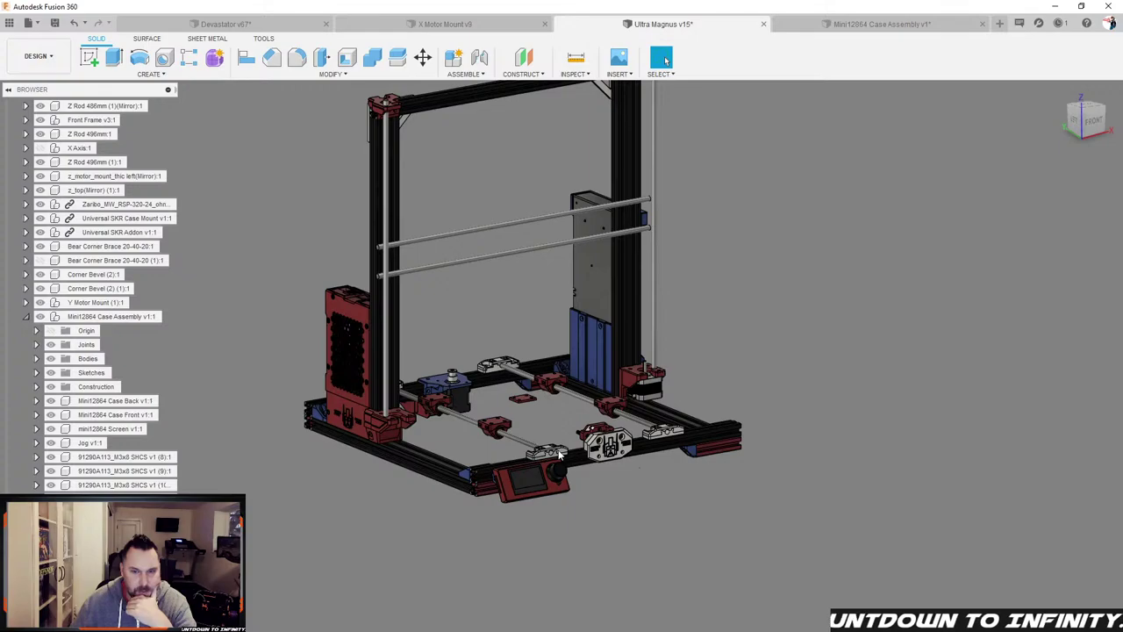
scroll(605, 474, down, 2)
scroll(542, 241, up, 2)
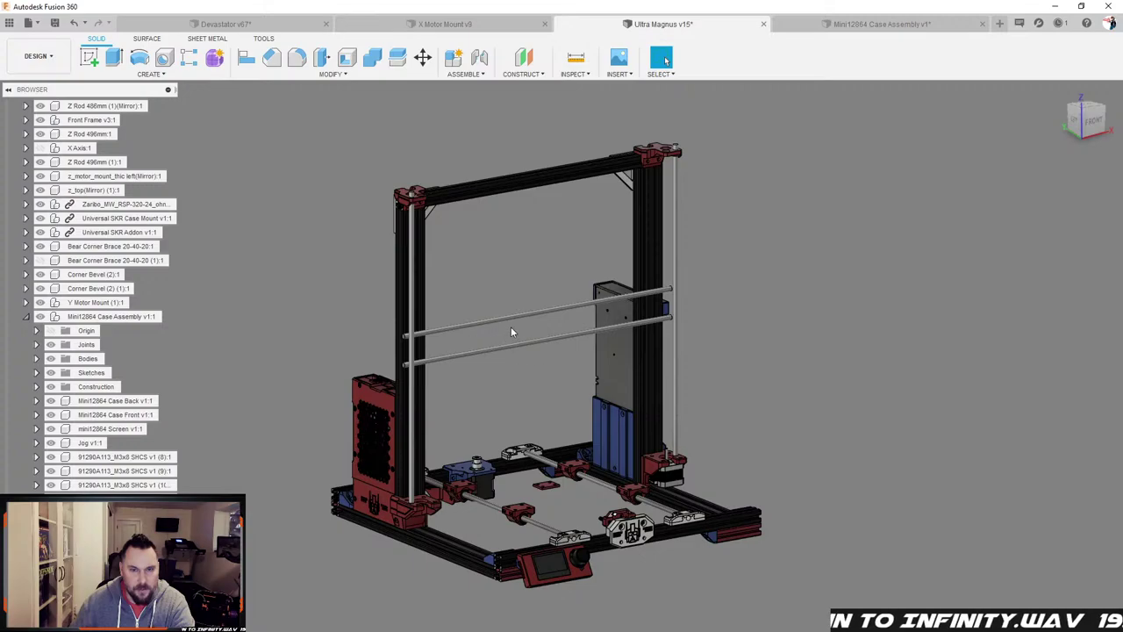
Step: Examine the electronics case beside the upright, focusing on its lower cover with the emblem and the screw holes
shift+middle_drag(504, 284, 562, 279)
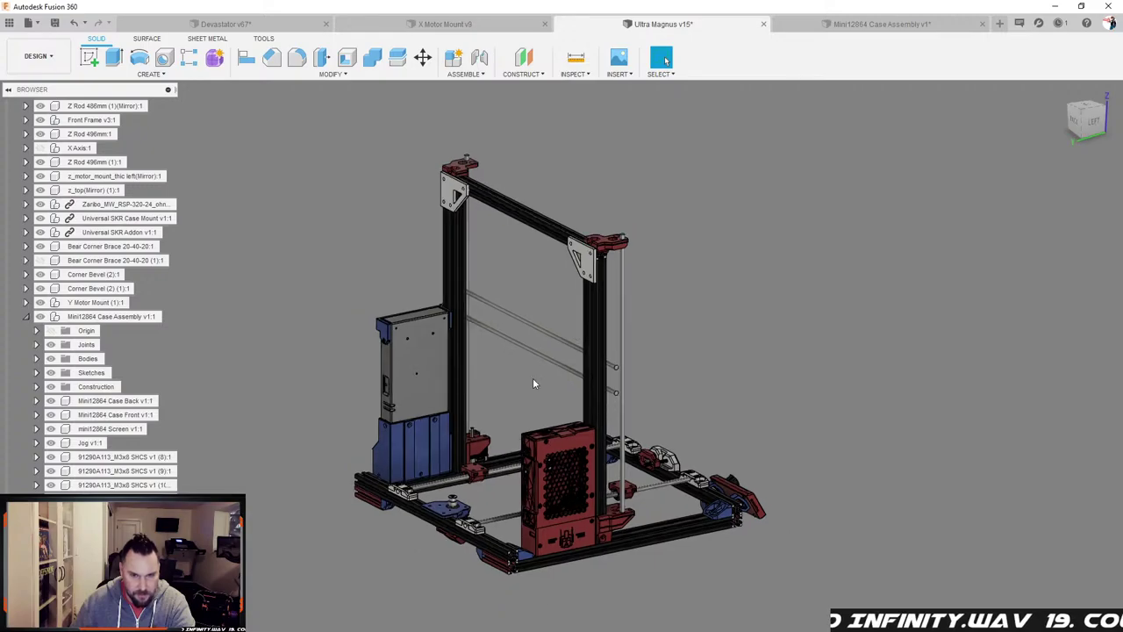
scroll(539, 570, up, 3)
scroll(539, 570, up, 5)
shift+middle_drag(584, 509, 518, 509)
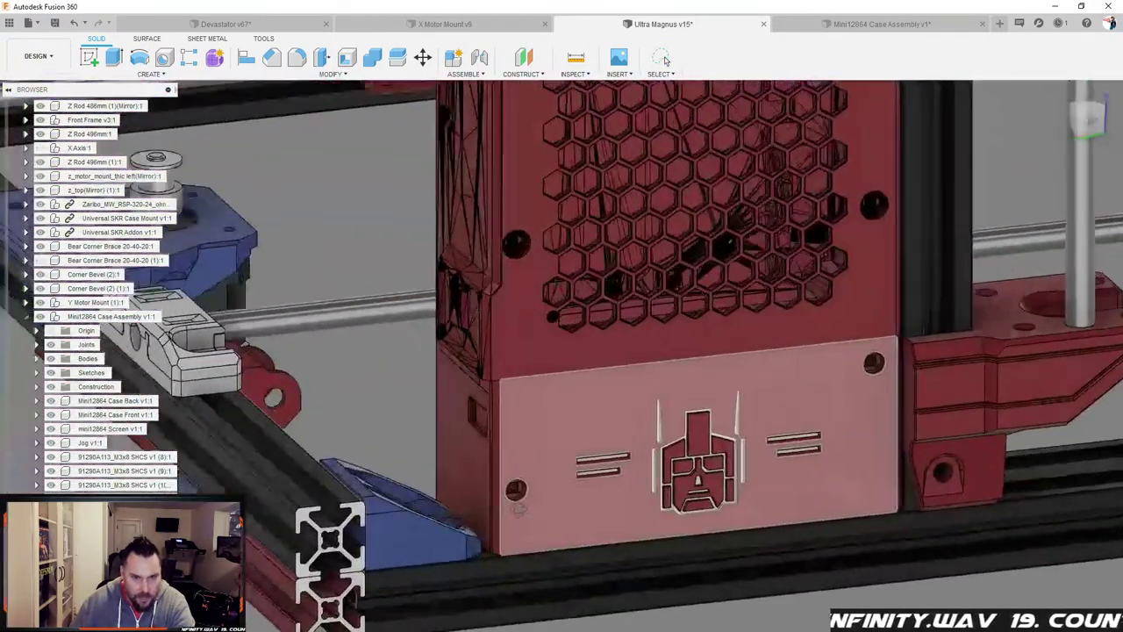
scroll(517, 509, down, 2)
scroll(518, 508, up, 4)
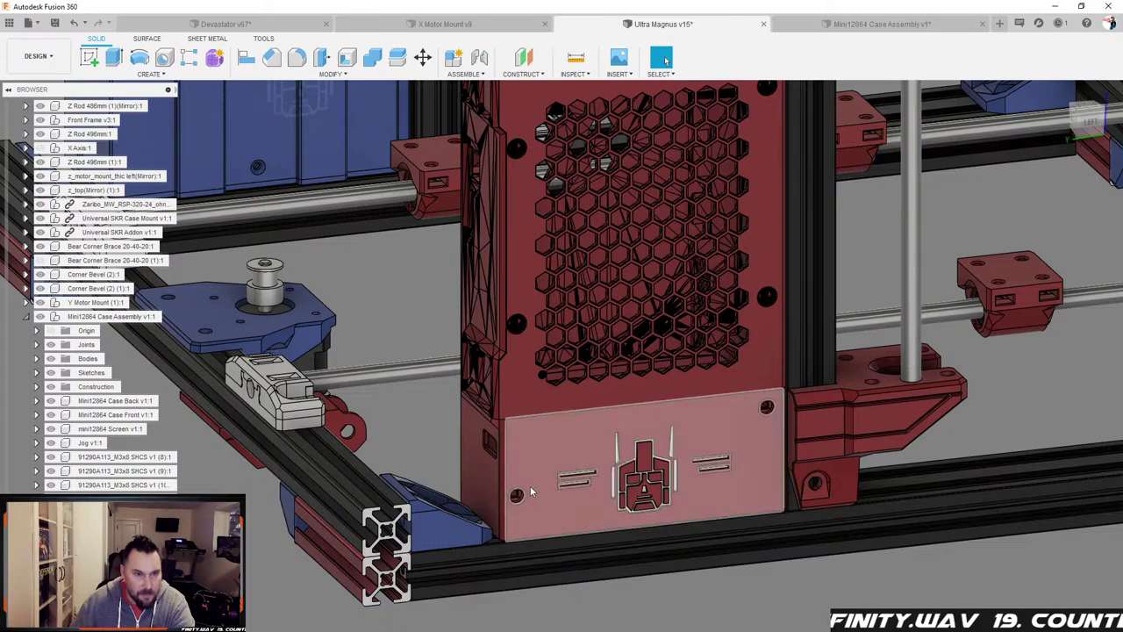
scroll(531, 465, down, 2)
scroll(535, 439, down, 4)
scroll(556, 394, down, 2)
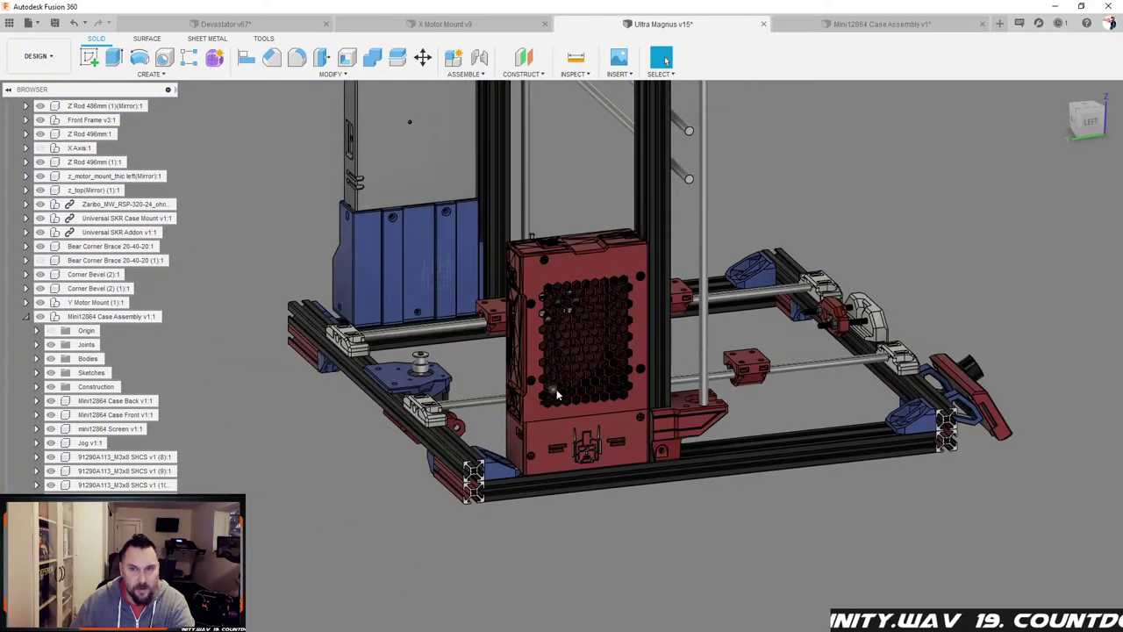
Step: Look through the X Motor Mount and Devastator designs and locate the hexagonal nut pocket in the purple X-axis end part
click(485, 24)
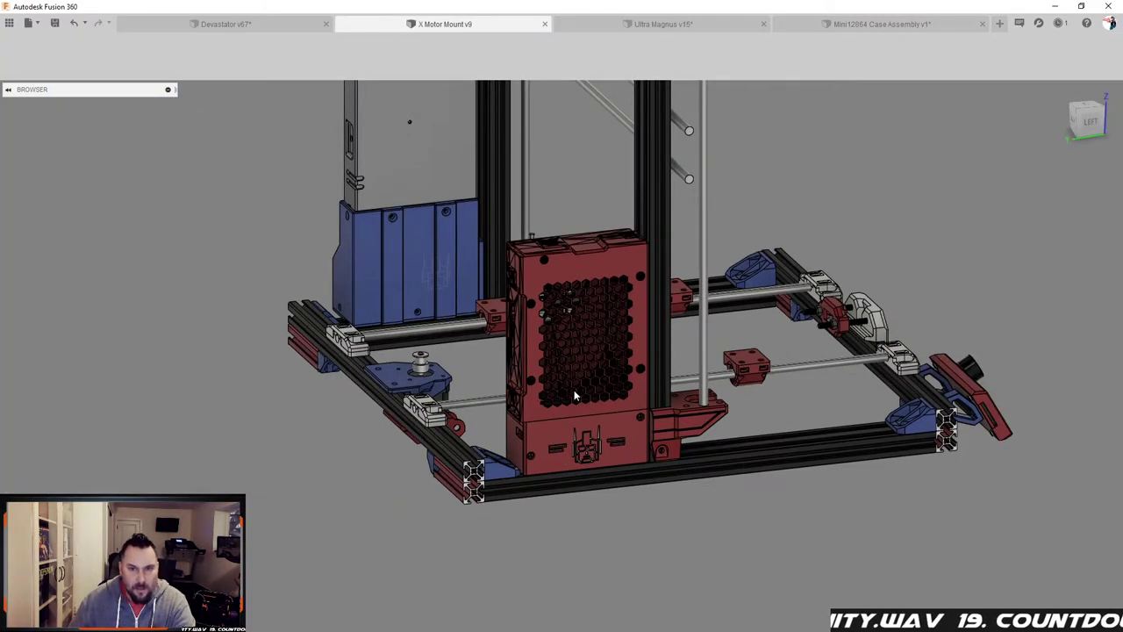
shift+middle_drag(629, 429, 498, 373)
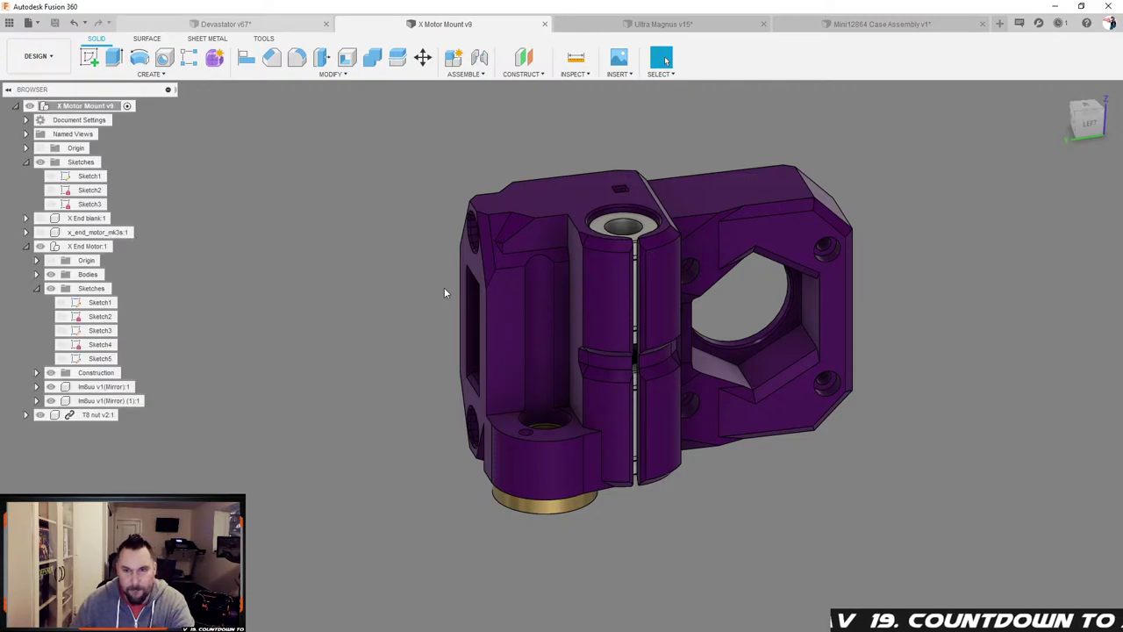
key(ctrl+shift+Tab)
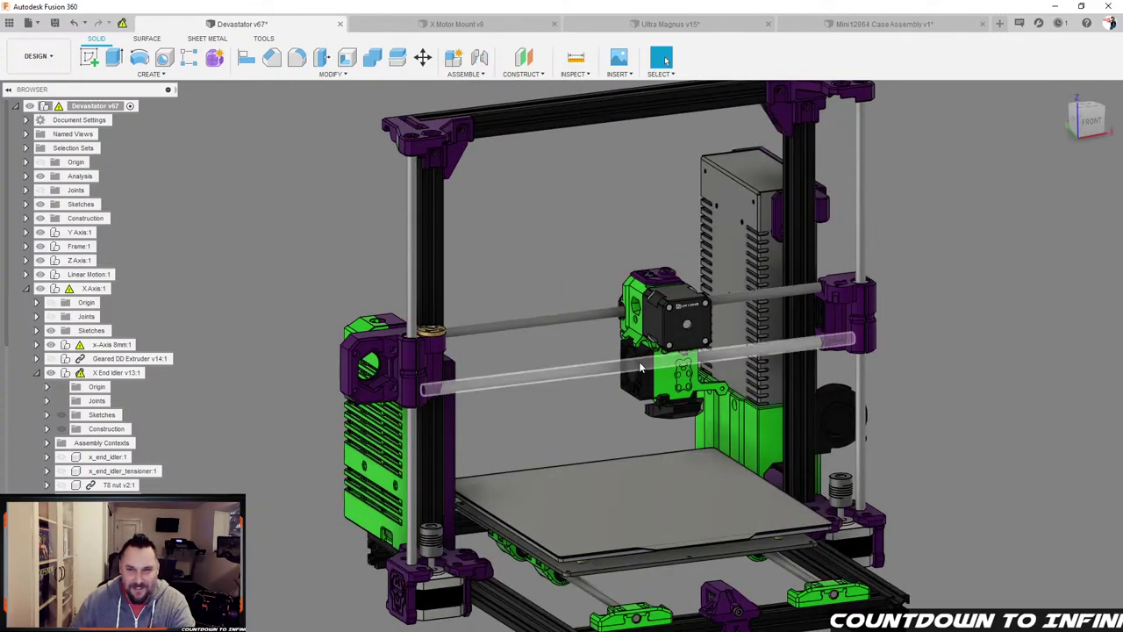
shift+middle_drag(640, 368, 625, 364)
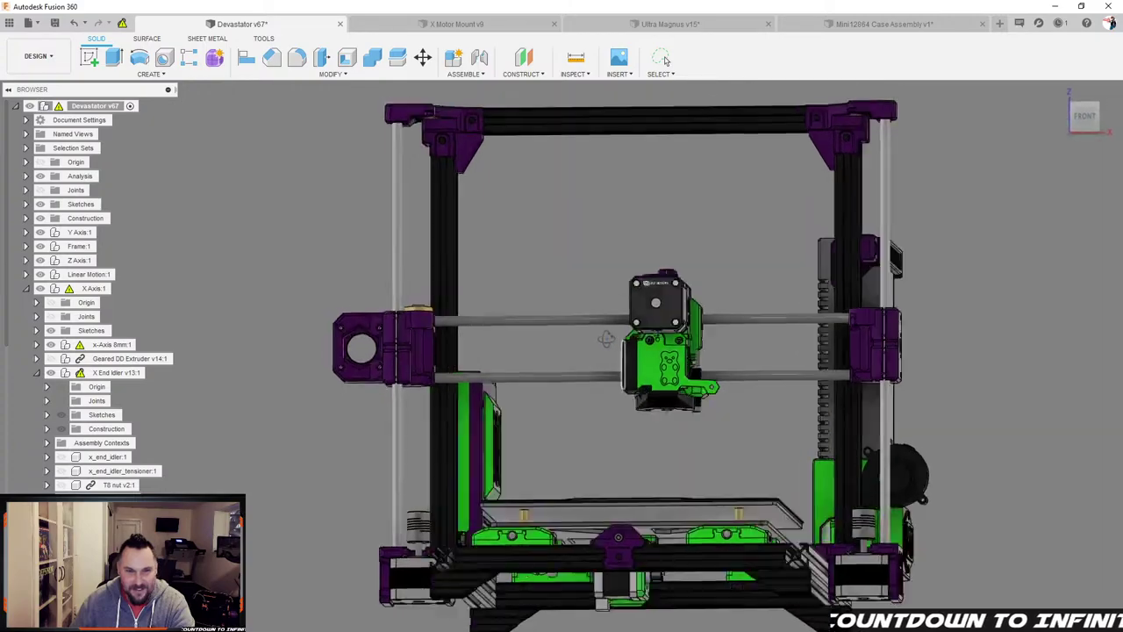
shift+middle_drag(725, 347, 757, 354)
scroll(809, 354, up, 8)
scroll(781, 376, down, 3)
scroll(694, 302, up, 8)
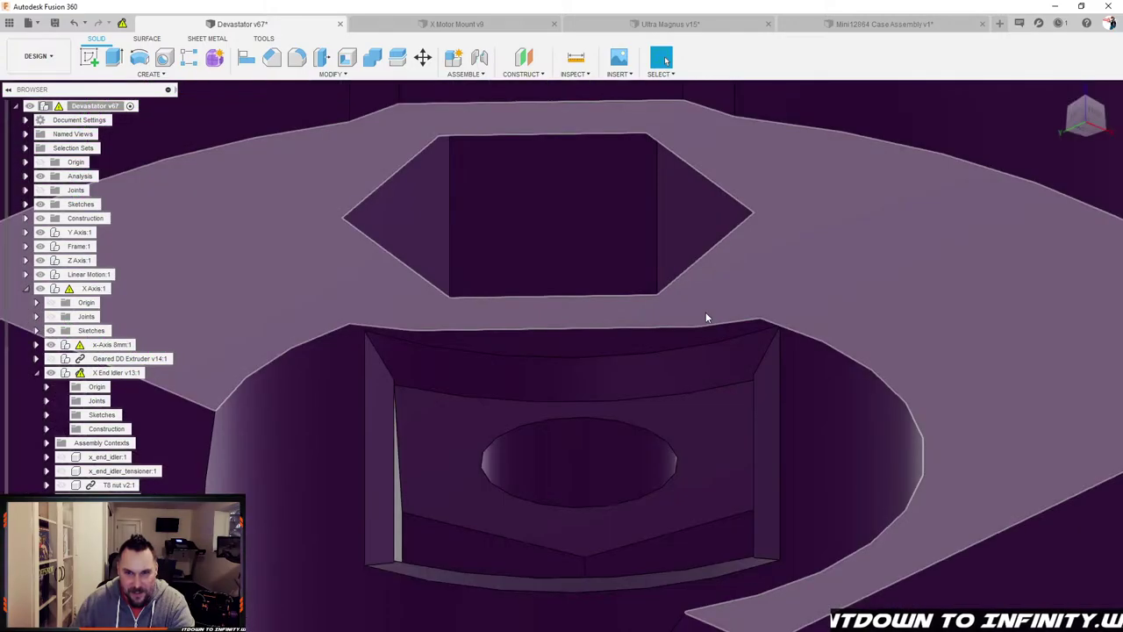
scroll(691, 351, down, 5)
shift+middle_drag(719, 361, 718, 325)
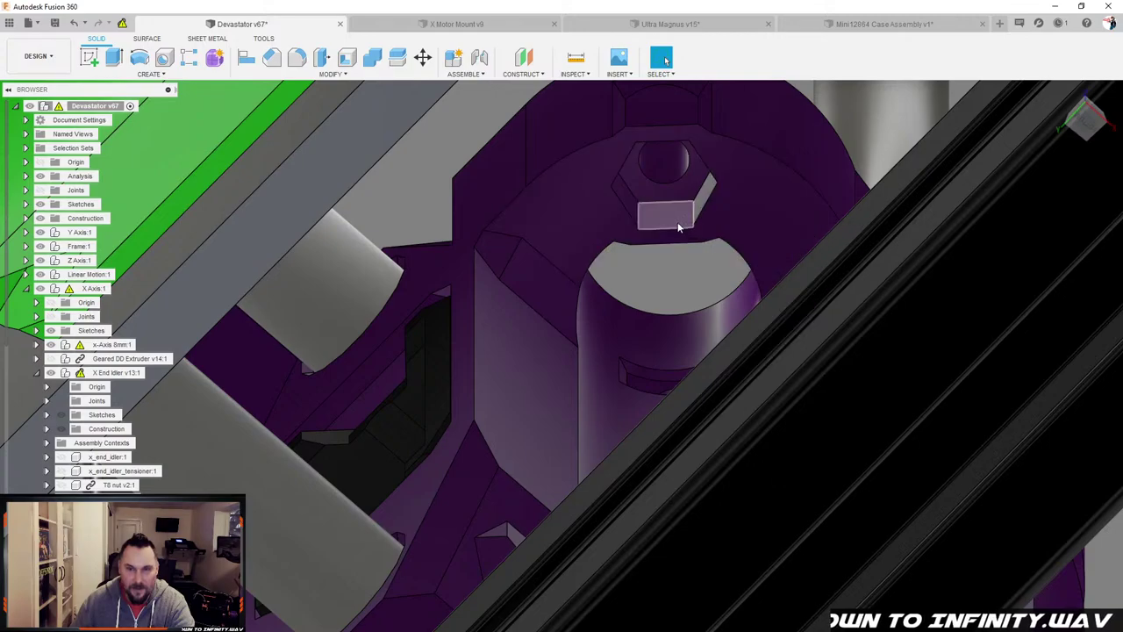
Step: Measure the distance between two opposite flat faces of the hexagonal nut pocket
click(575, 60)
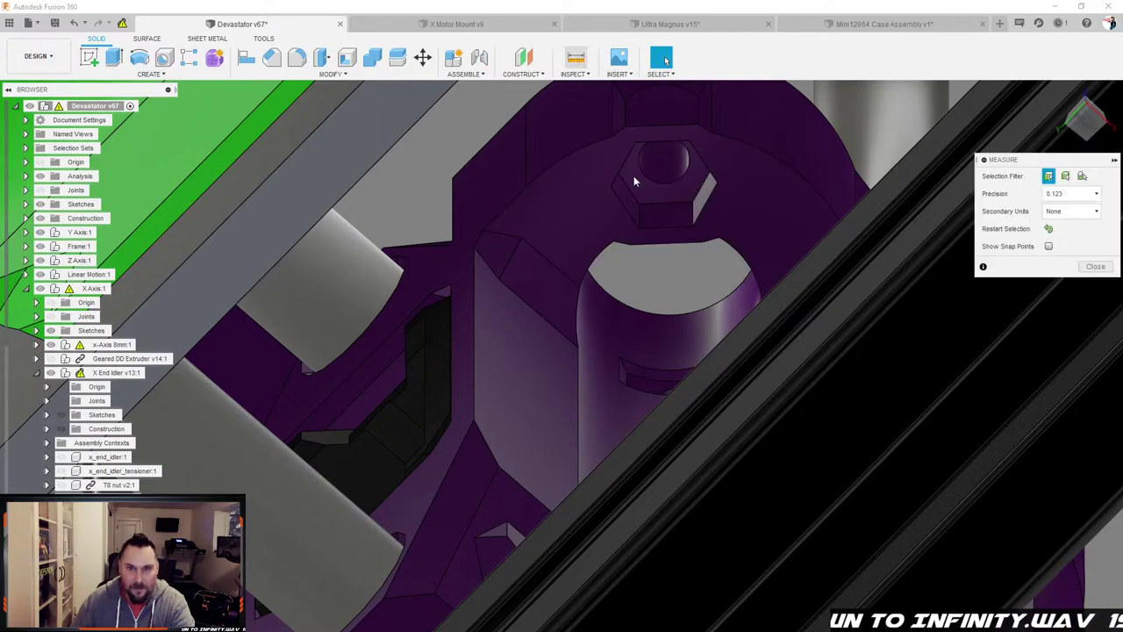
click(666, 216)
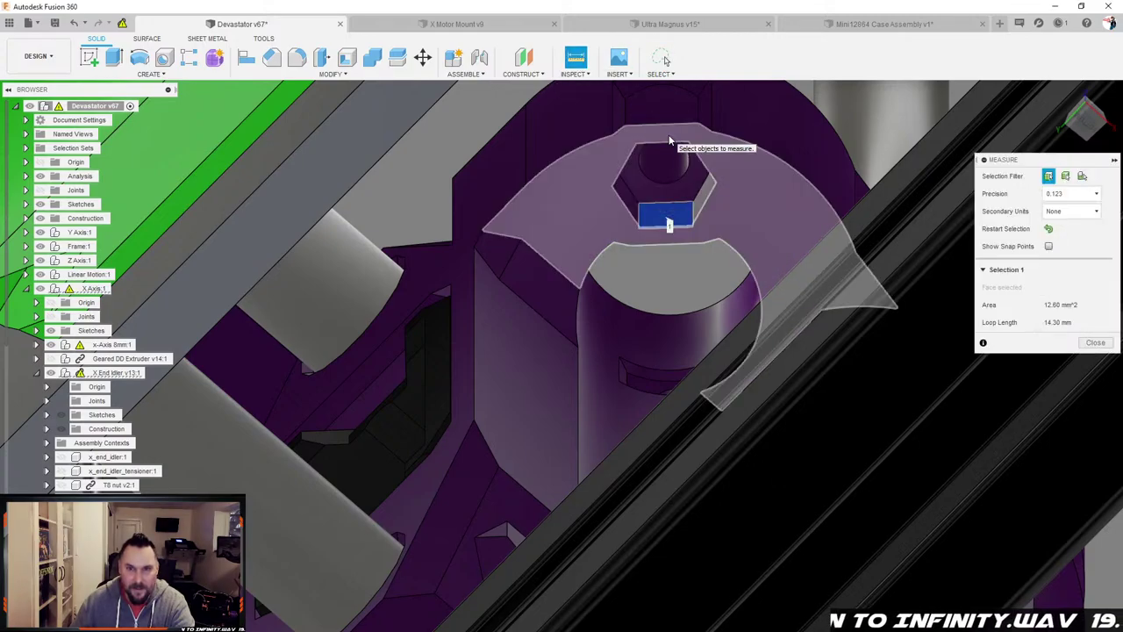
click(669, 140)
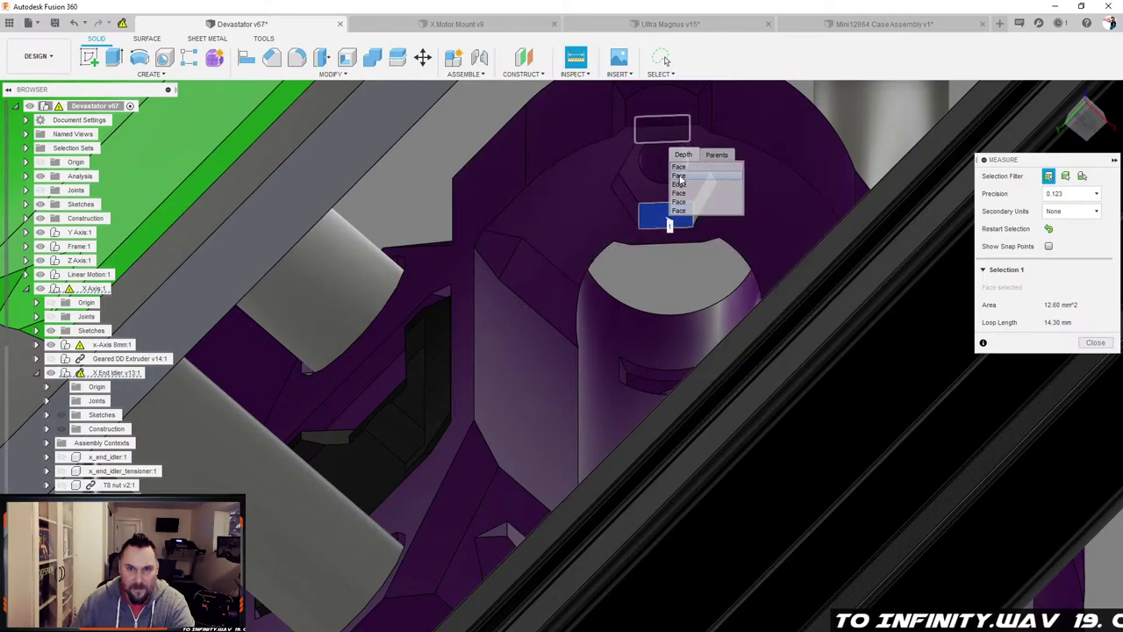
click(672, 263)
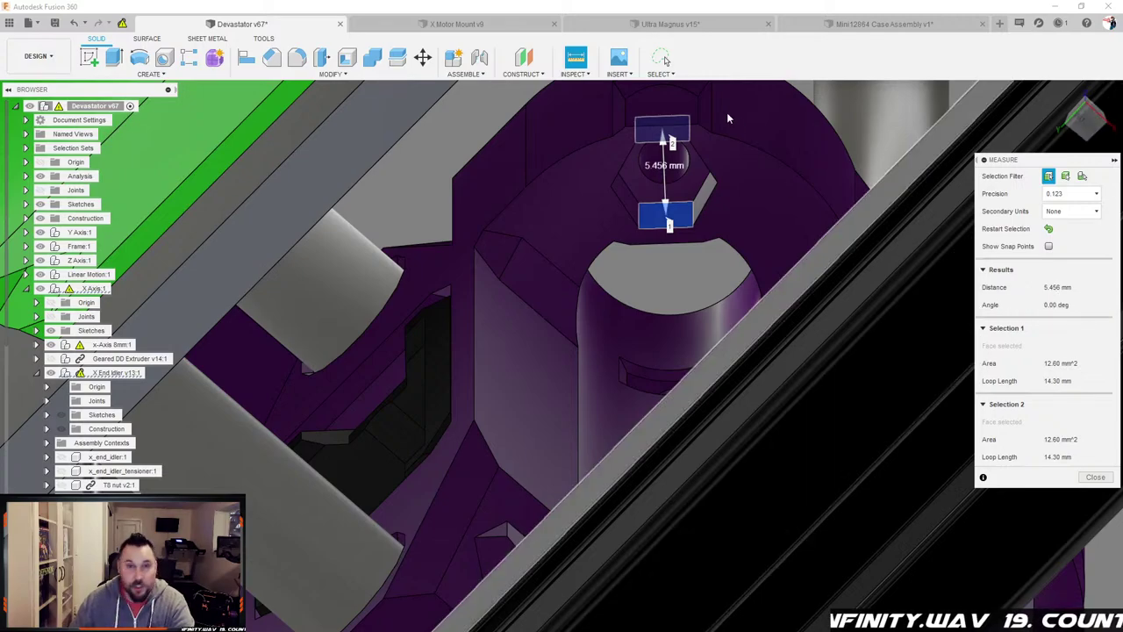
Step: Switch to the Mini12864 Case Assembly design and start a sketch on the case back's rear face
click(884, 25)
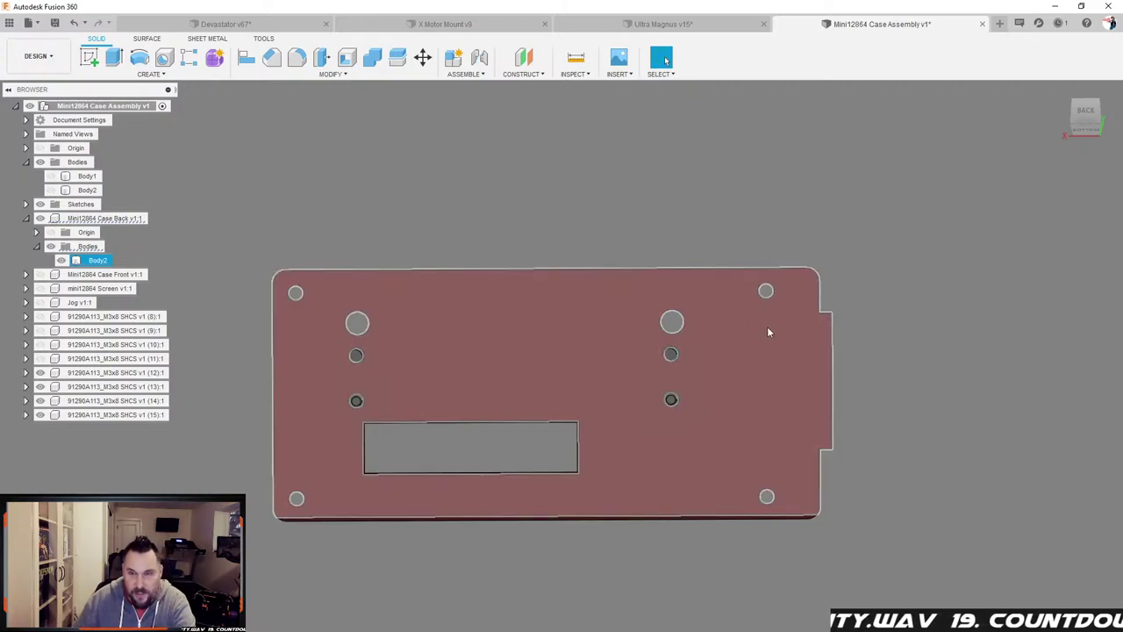
click(769, 325)
right_click(750, 320)
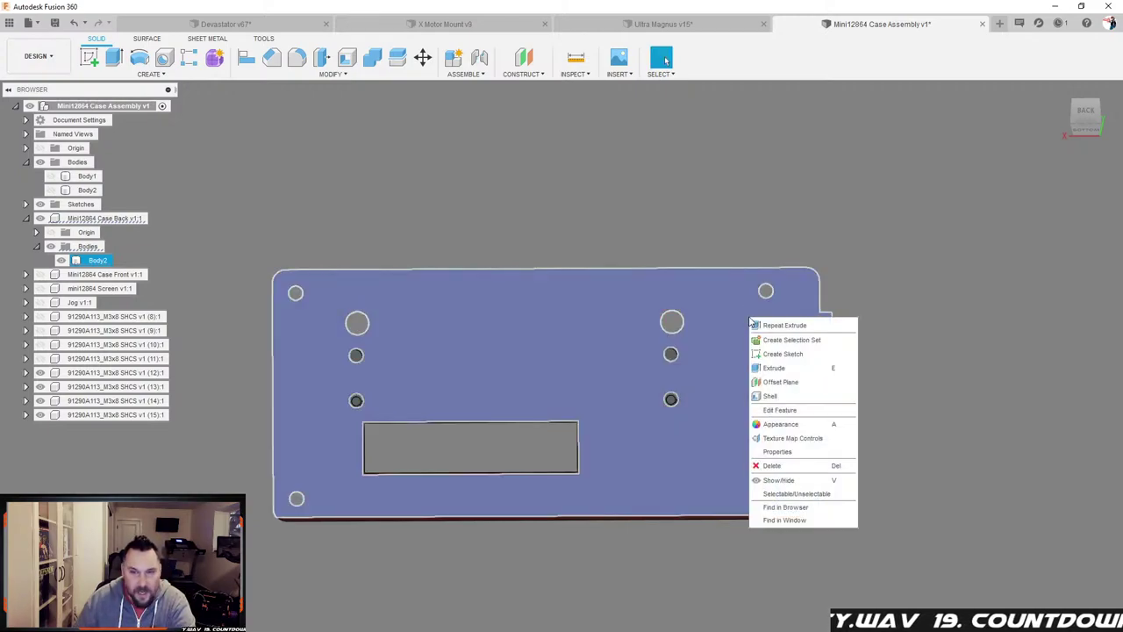
click(792, 355)
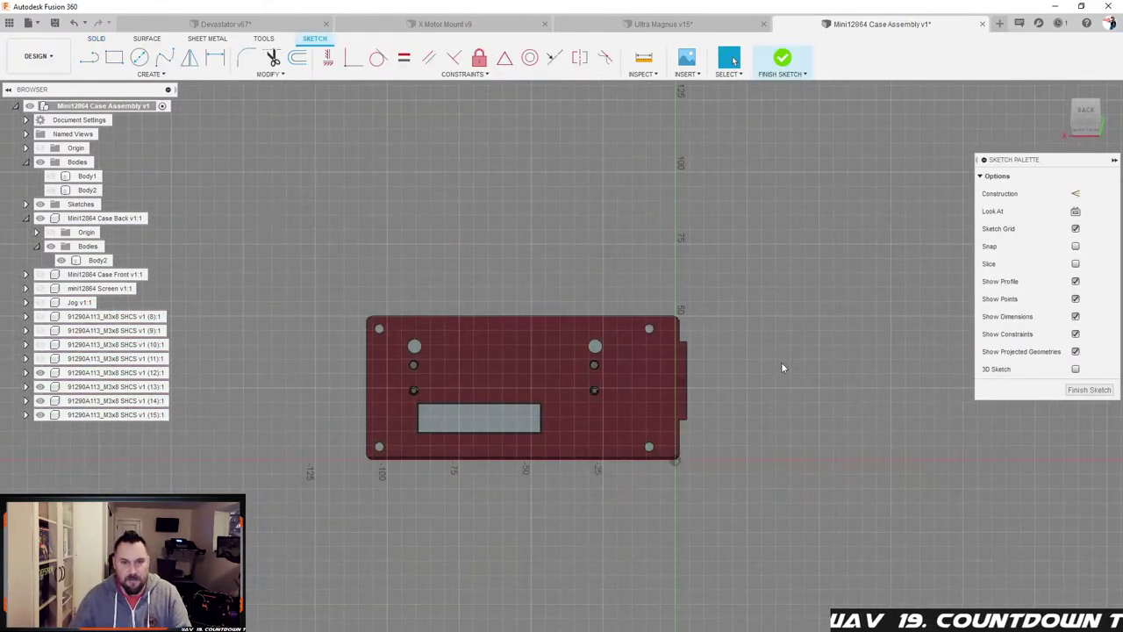
Step: Draw a six-sided circumscribed polygon centred on the upper corner screw hole at the tabbed end, with a radius of 5.456/2 mm
scroll(651, 331, up, 5)
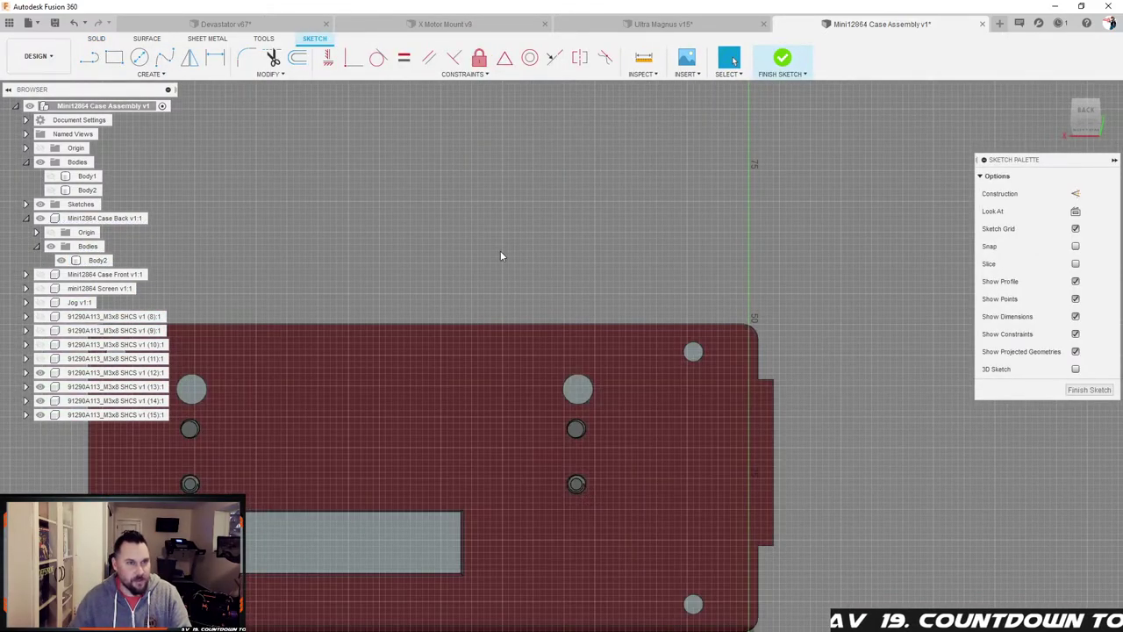
click(156, 75)
mouse_move(151, 125)
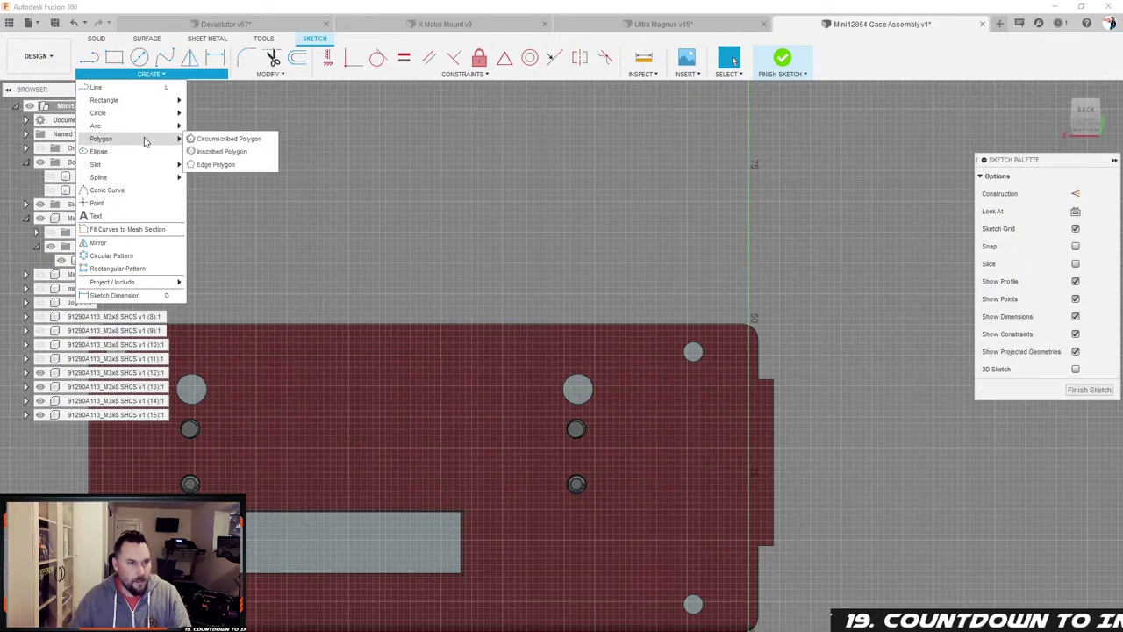
click(208, 141)
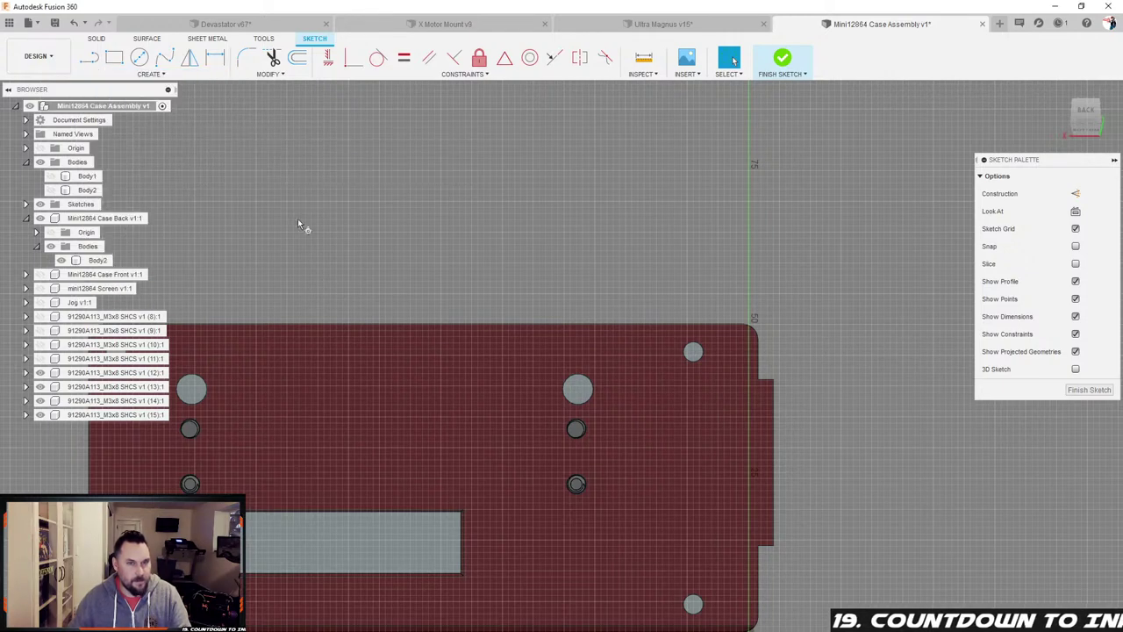
click(694, 351)
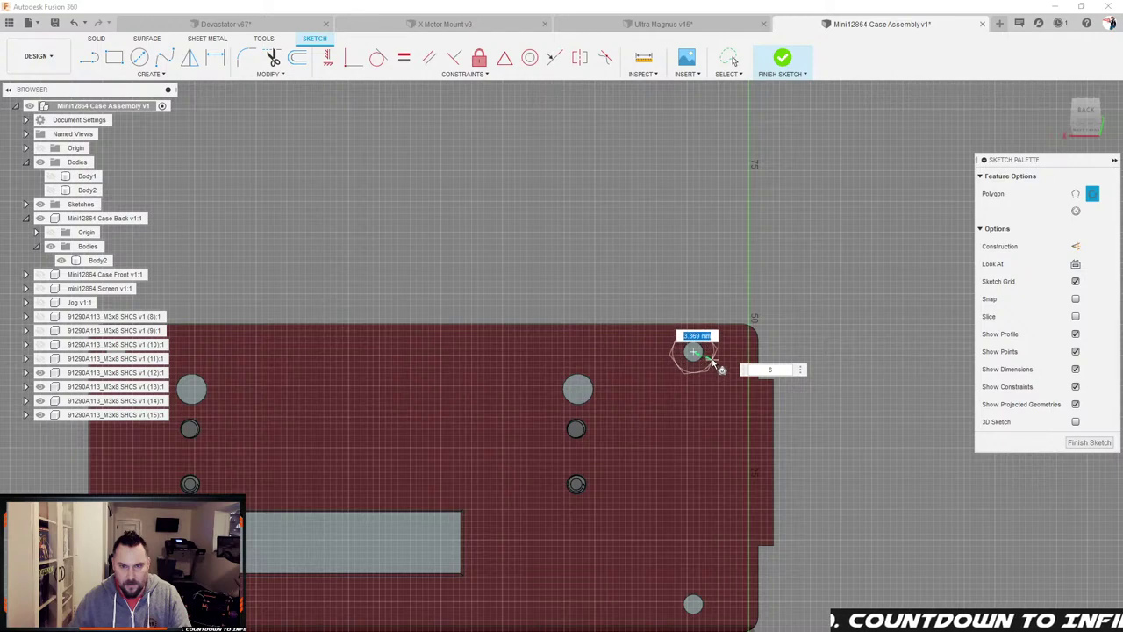
text(5.456)
key(Tab)
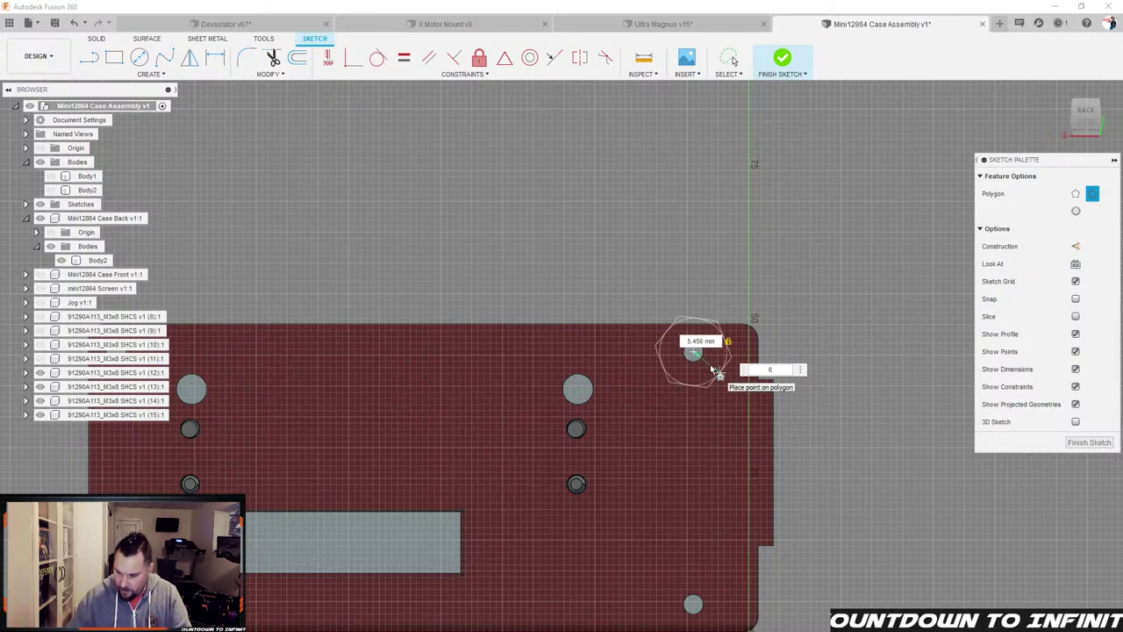
text(/2)
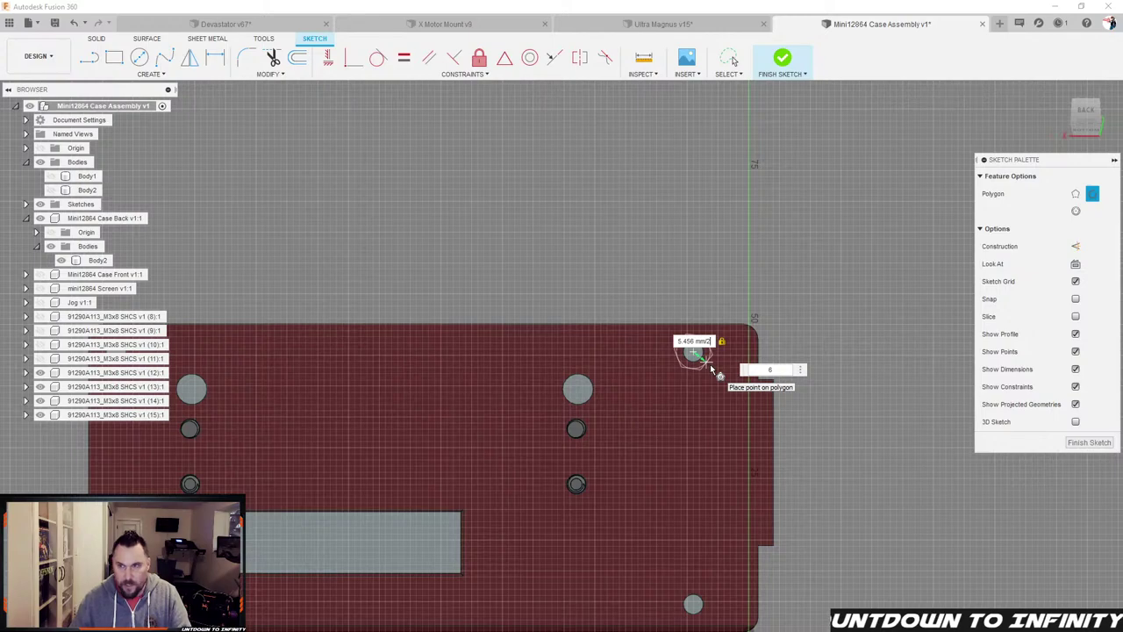
key(Return)
key(Escape)
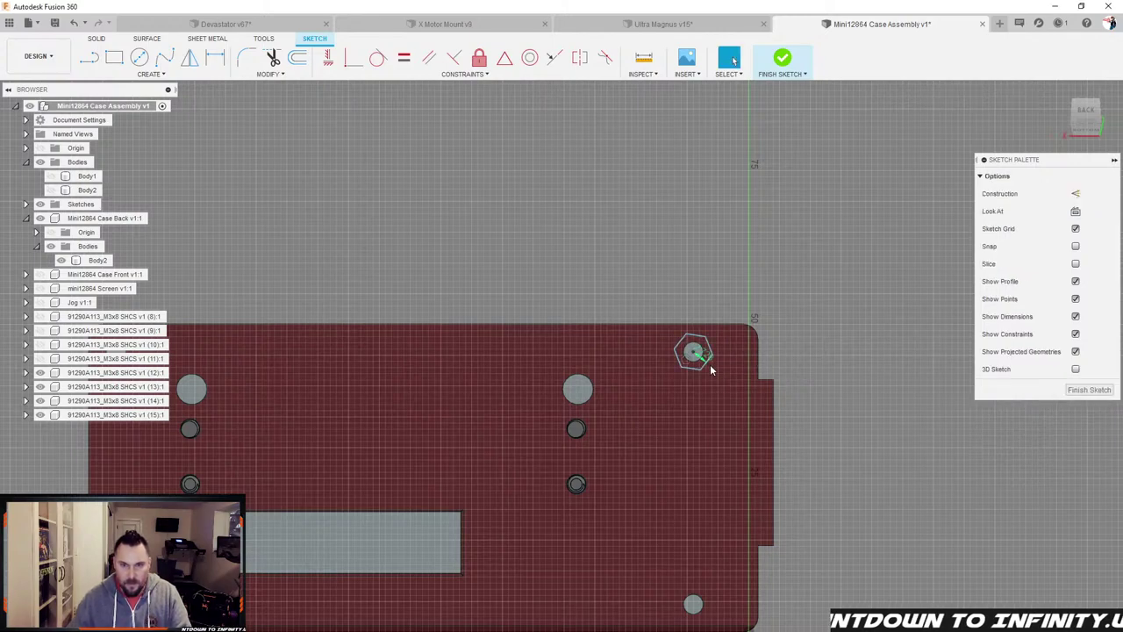
Step: Constrain the hexagon's top edge parallel to the upper edge of the case back
scroll(711, 337, up, 3)
scroll(711, 337, up, 2)
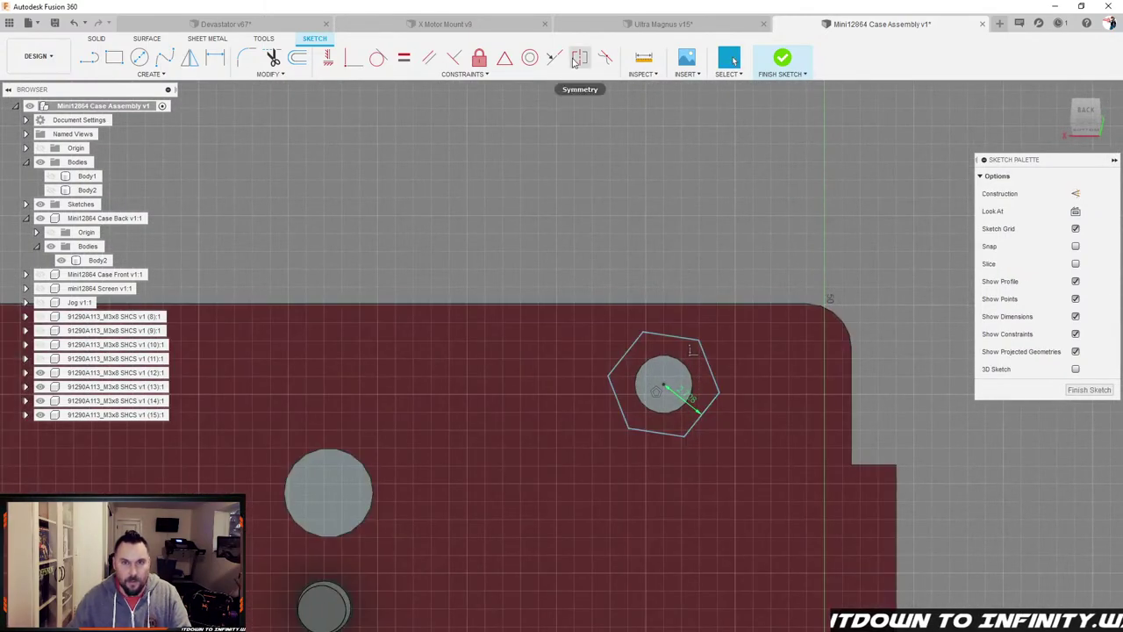
click(429, 57)
click(673, 339)
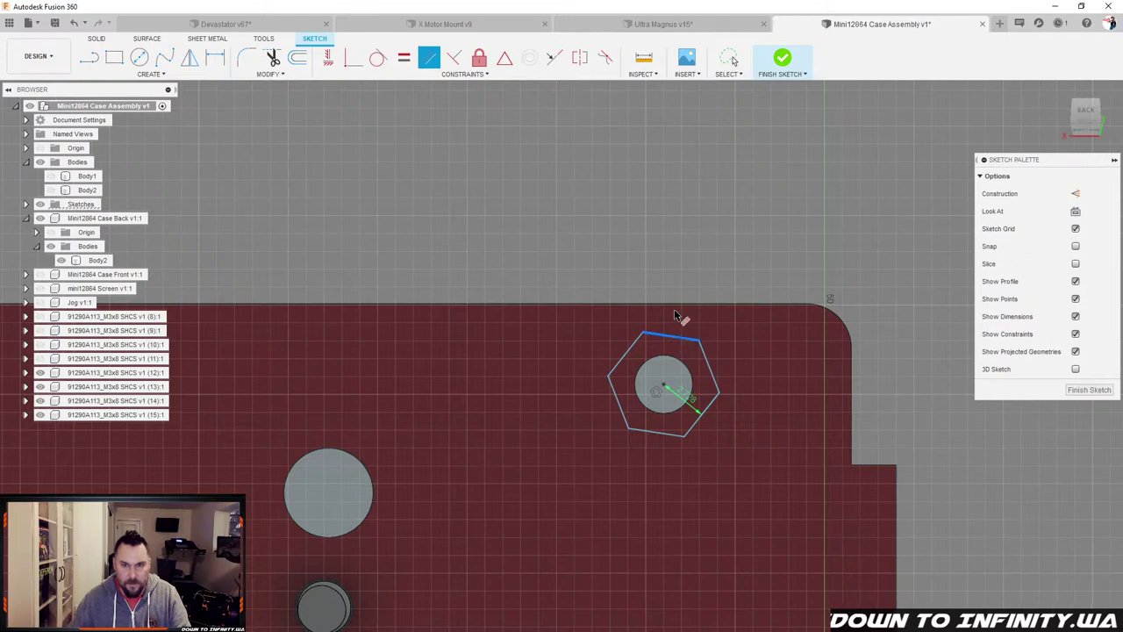
click(685, 307)
scroll(720, 345, down, 3)
scroll(721, 347, down, 4)
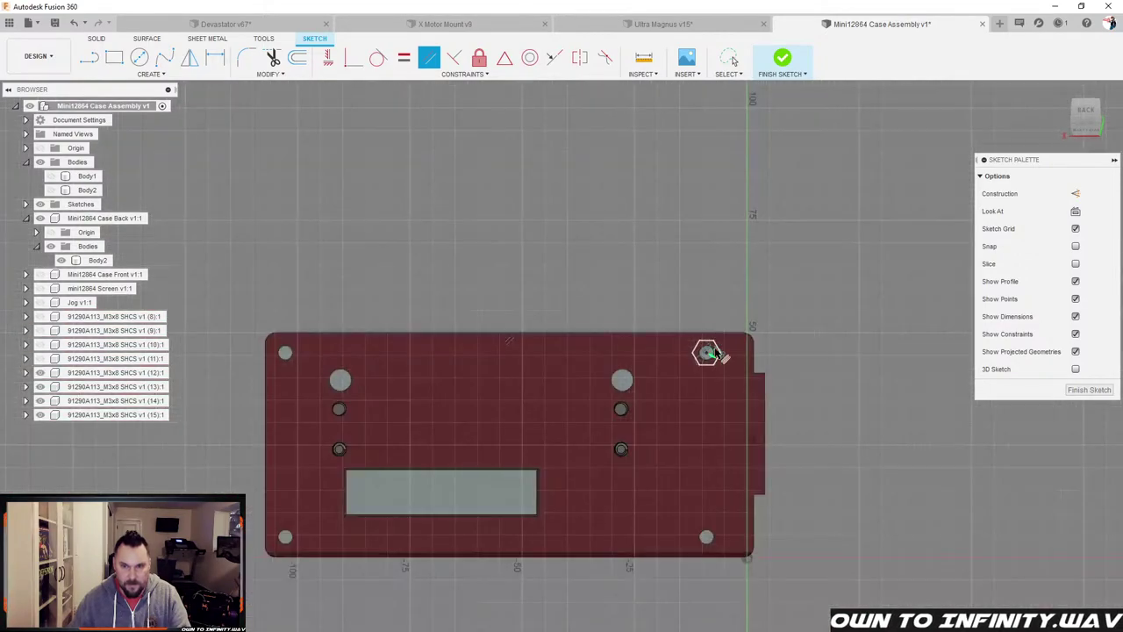
scroll(724, 368, up, 4)
scroll(719, 360, down, 1)
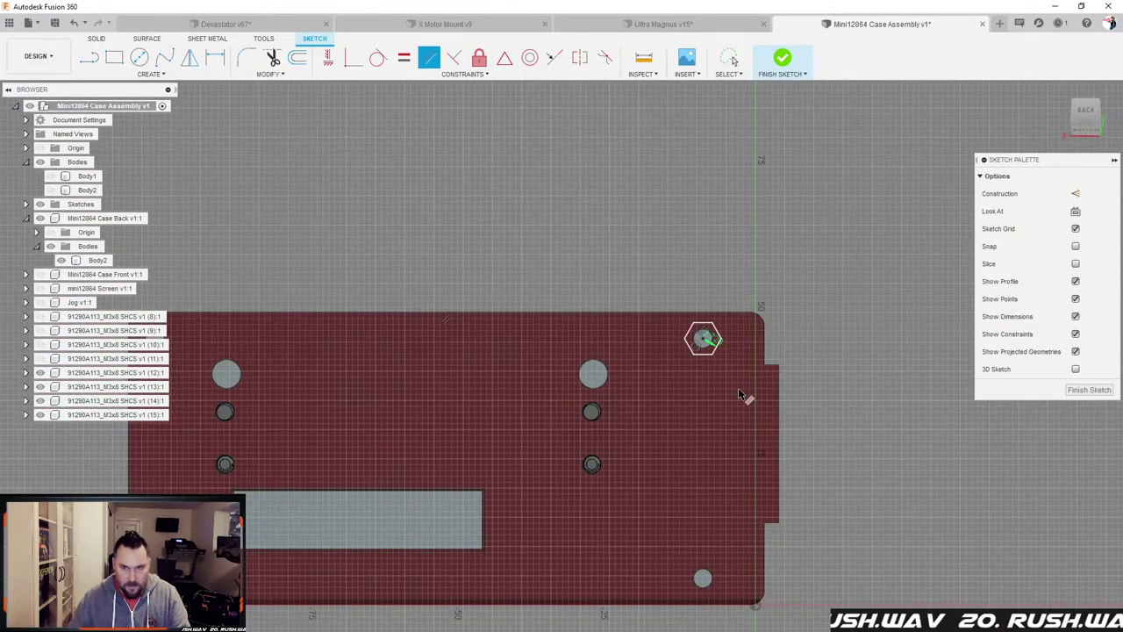
Step: Move the hexagon's radius dimension label outside the hexagon, beyond its lower right corner
key(Escape)
scroll(675, 372, up, 2)
scroll(742, 337, up, 3)
drag(709, 329, 759, 364)
scroll(657, 356, down, 2)
key(Escape)
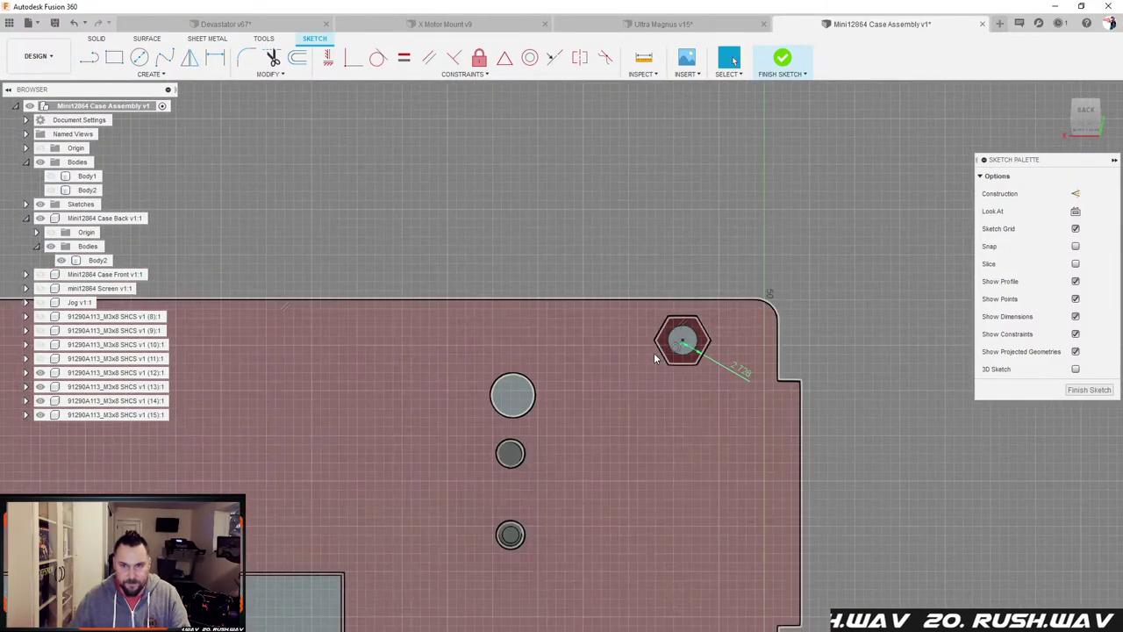
Step: Draw a circumscribed hexagon about 8.4 mm across flats, centred on the lower corner screw hole at the tabbed end
scroll(616, 476, down, 2)
scroll(653, 625, up, 4)
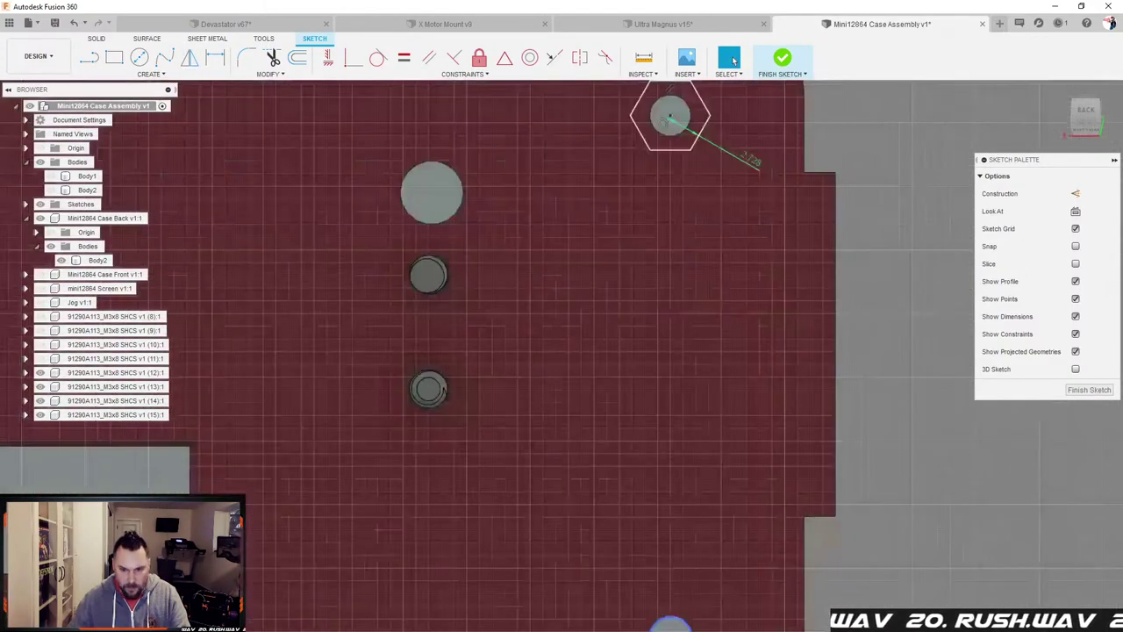
right_click(692, 624)
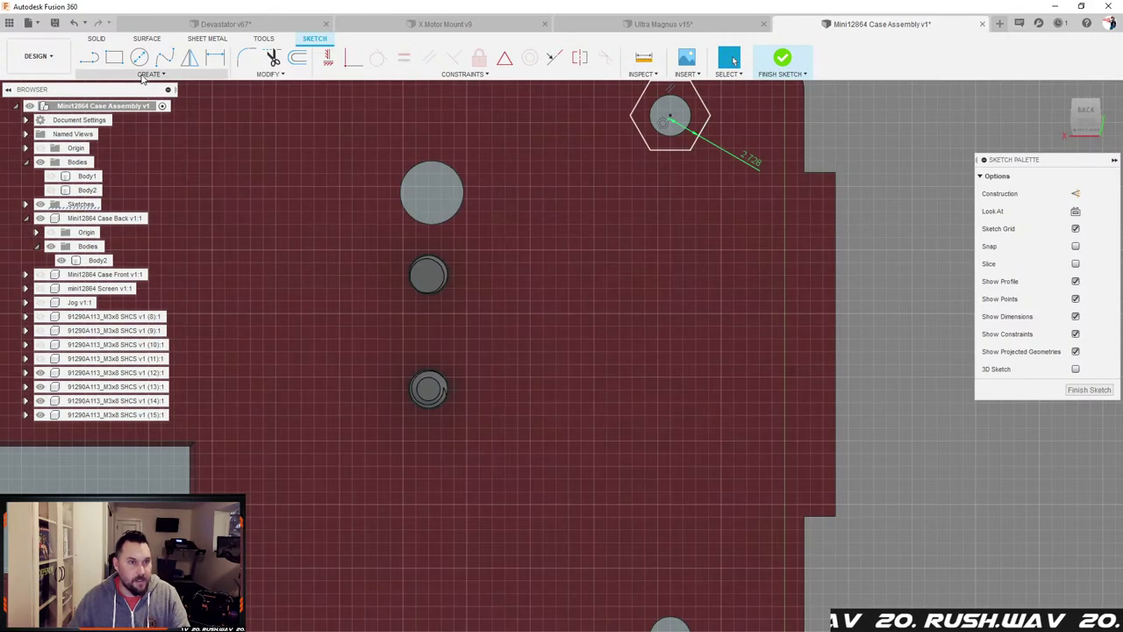
click(147, 73)
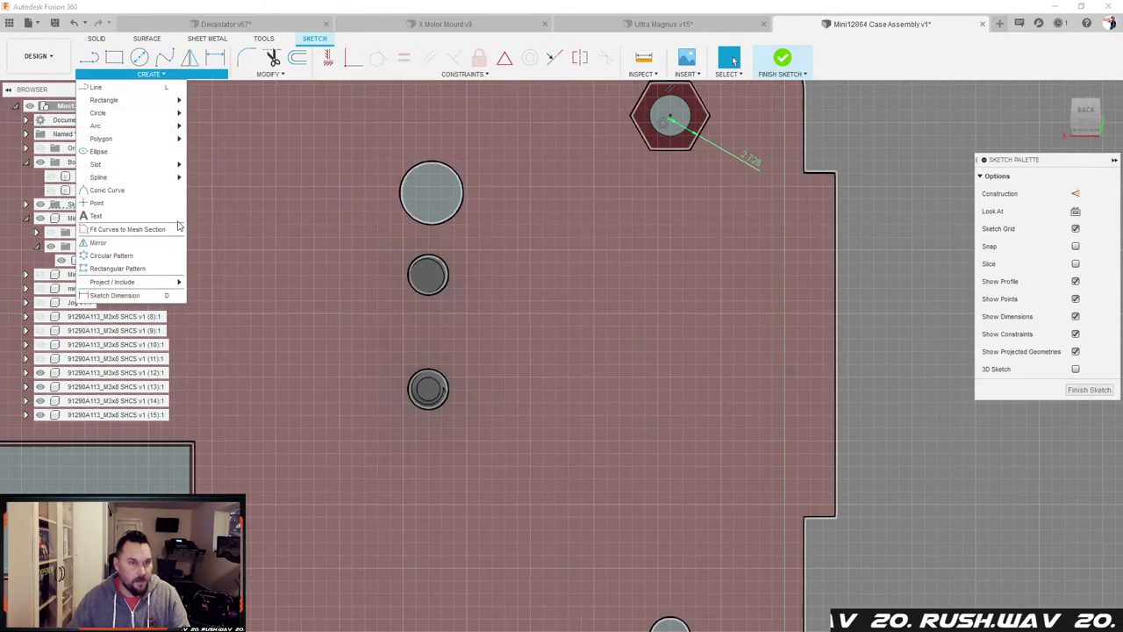
mouse_move(146, 140)
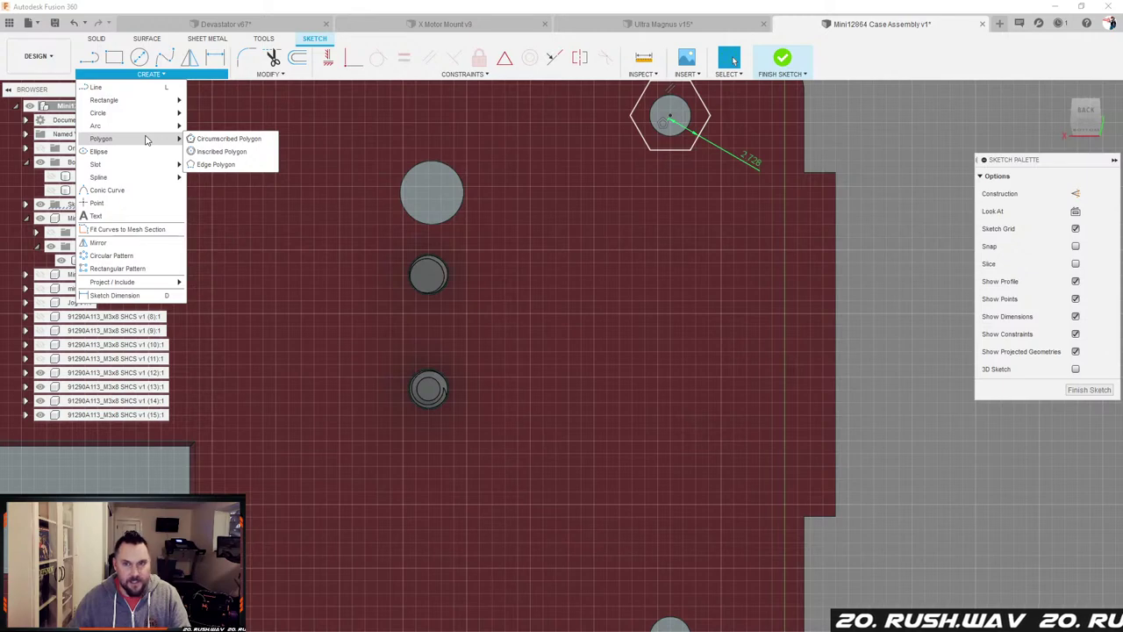
click(210, 141)
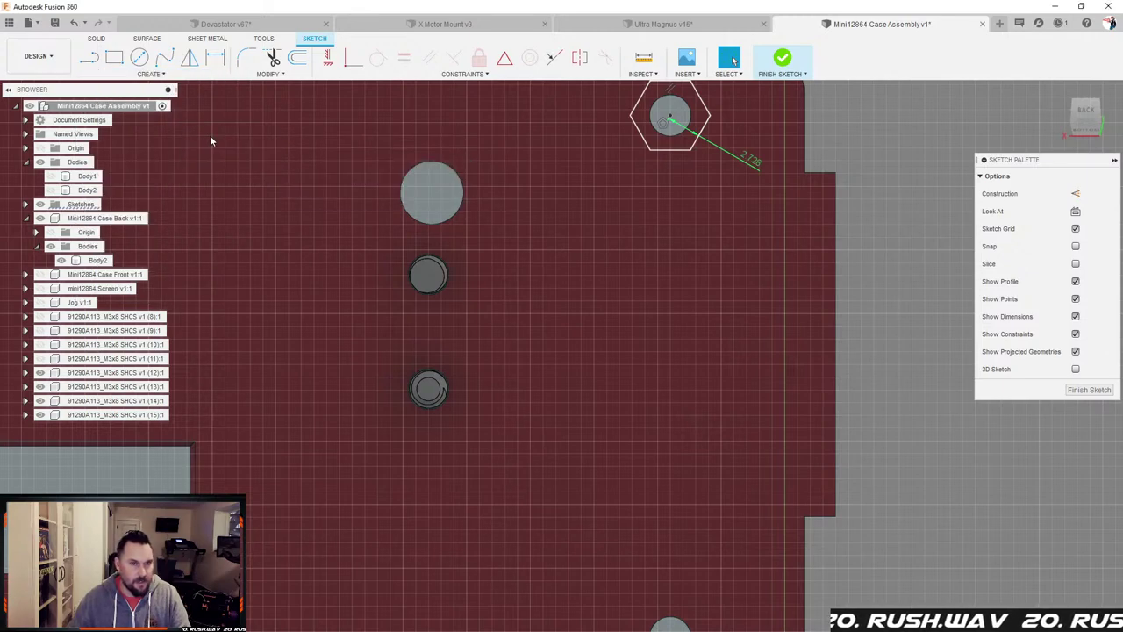
click(670, 627)
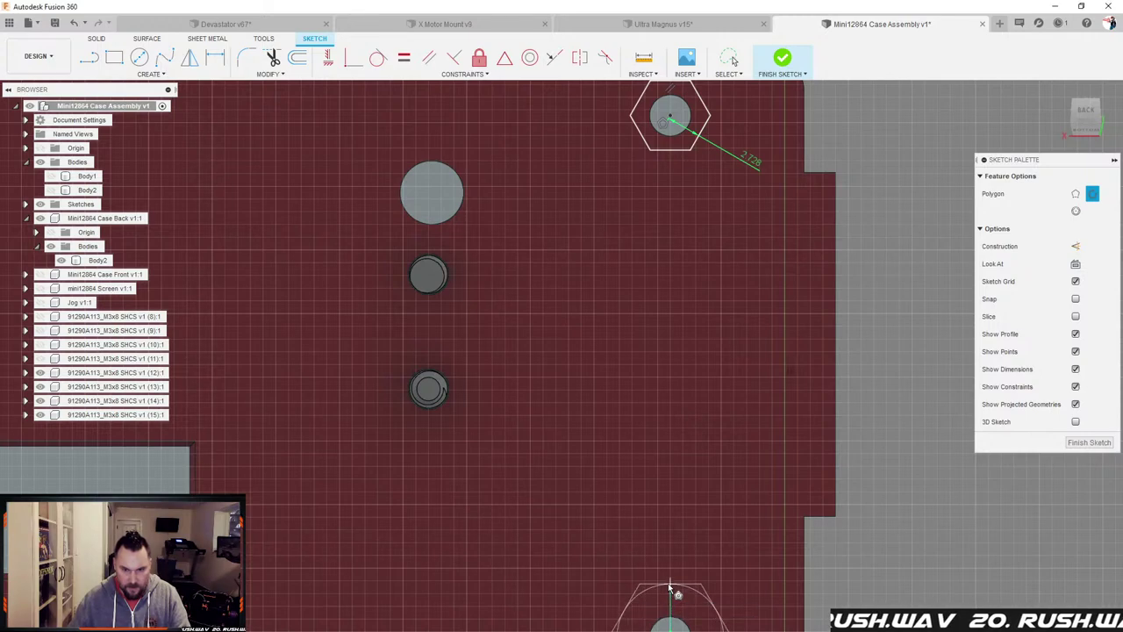
scroll(685, 579, down, 2)
click(686, 575)
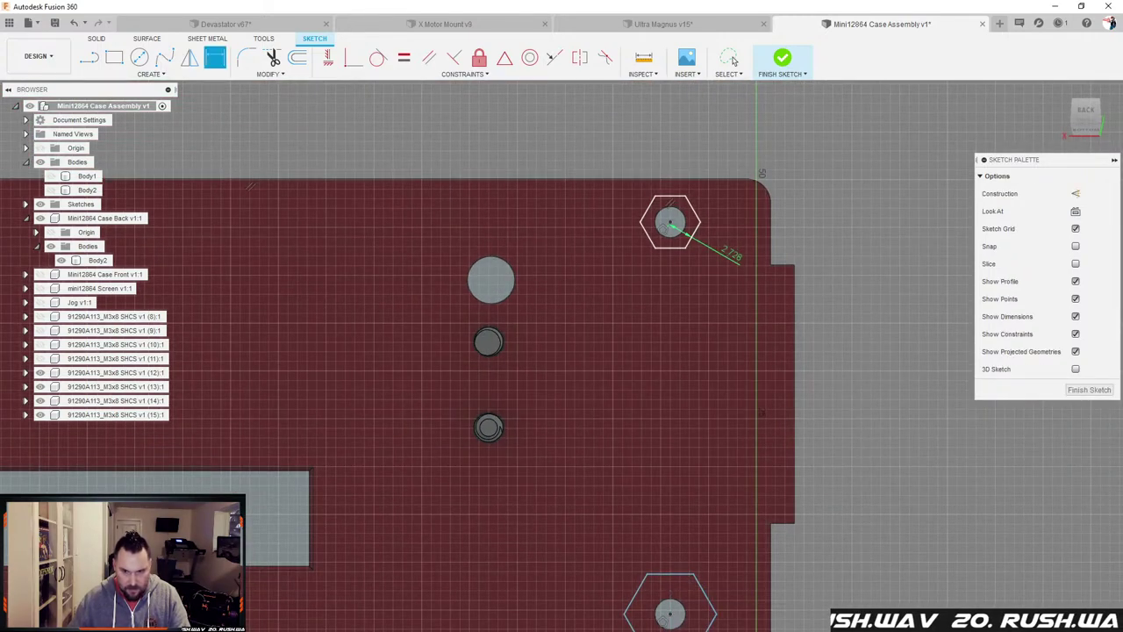
click(681, 574)
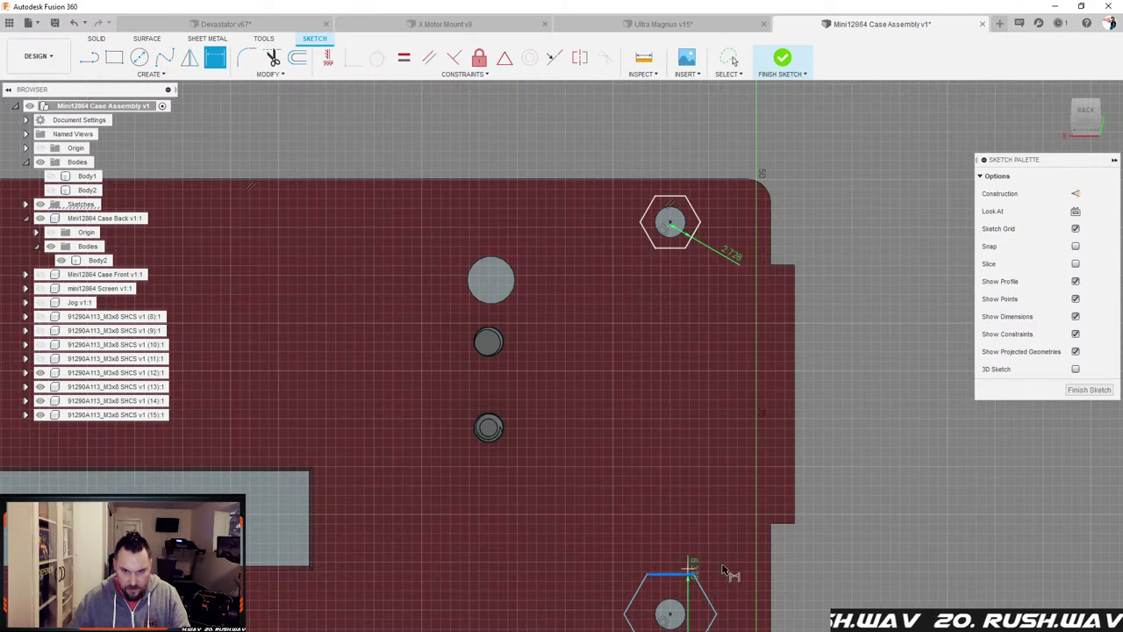
click(828, 570)
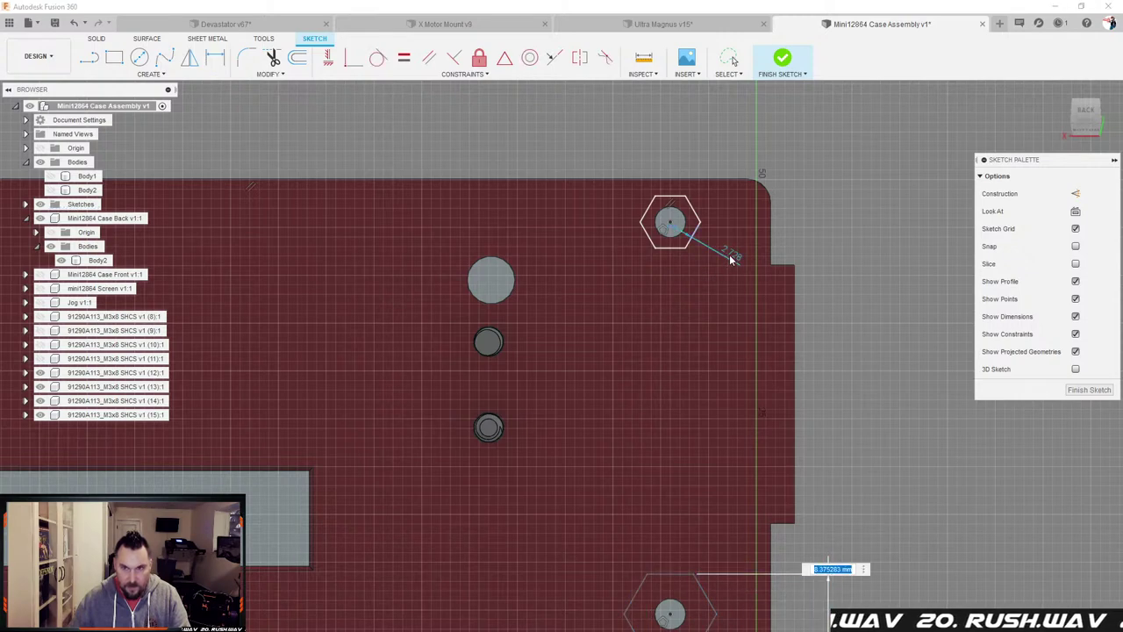
key(Return)
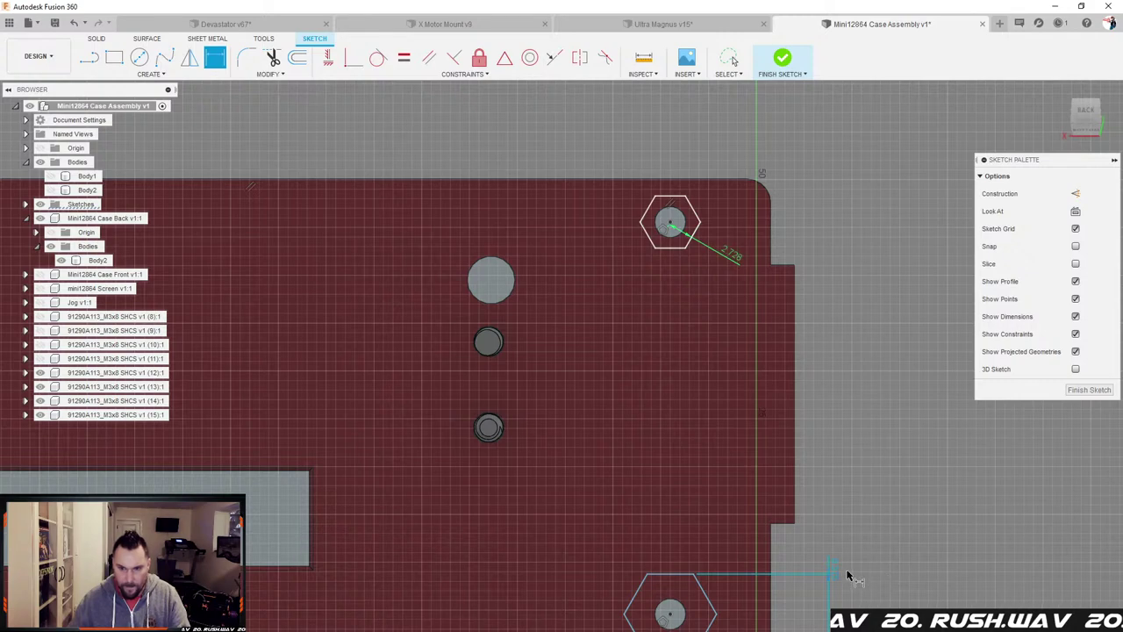
key(Escape)
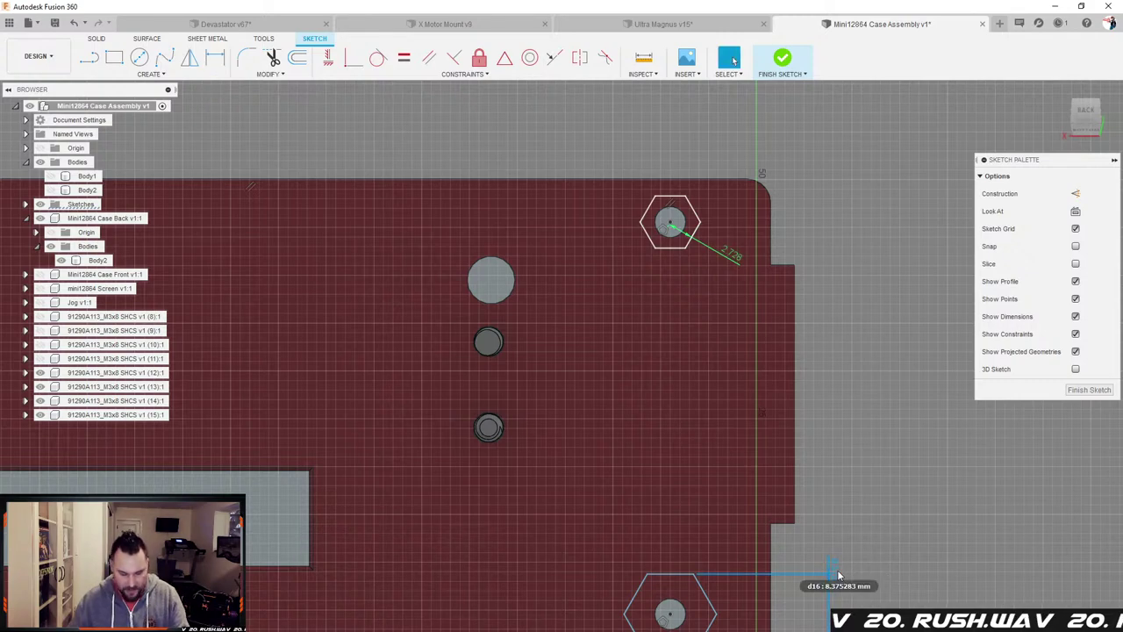
key(Delete)
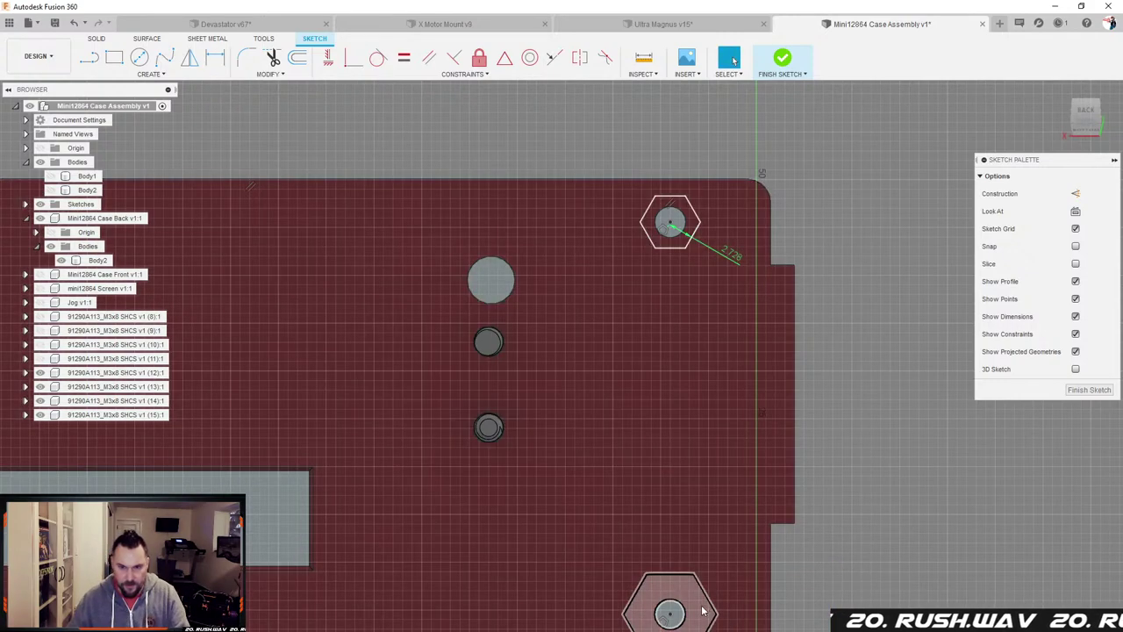
Step: Dimension the lower hexagon from its centre to its top edge, linking the value to the upper hexagon's 2.728 mm dimension
key(d)
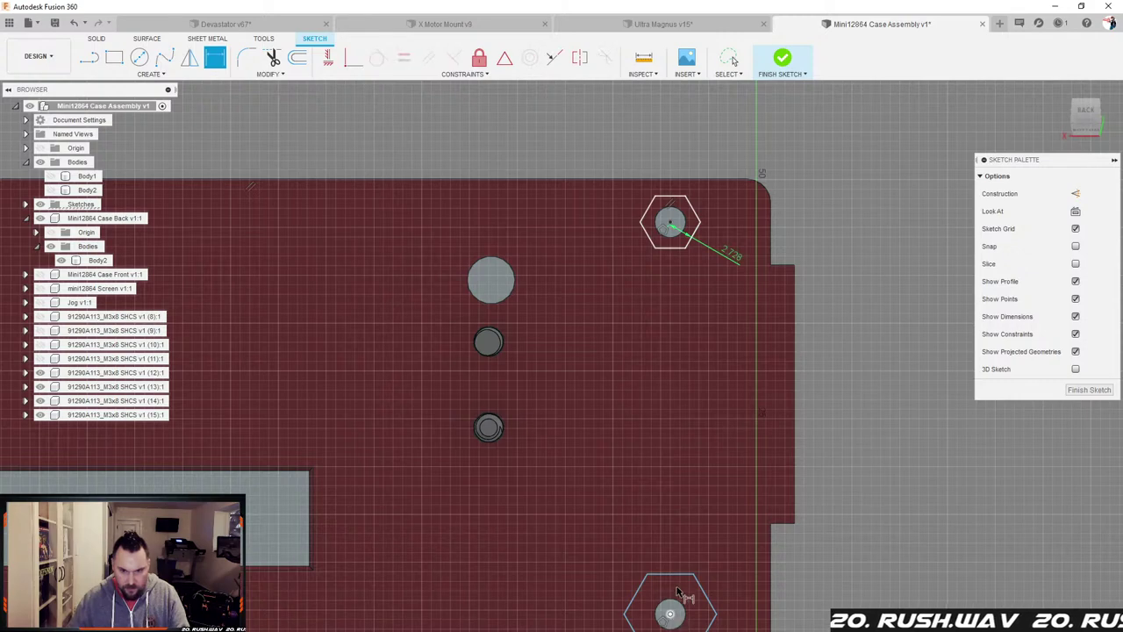
click(677, 575)
click(845, 568)
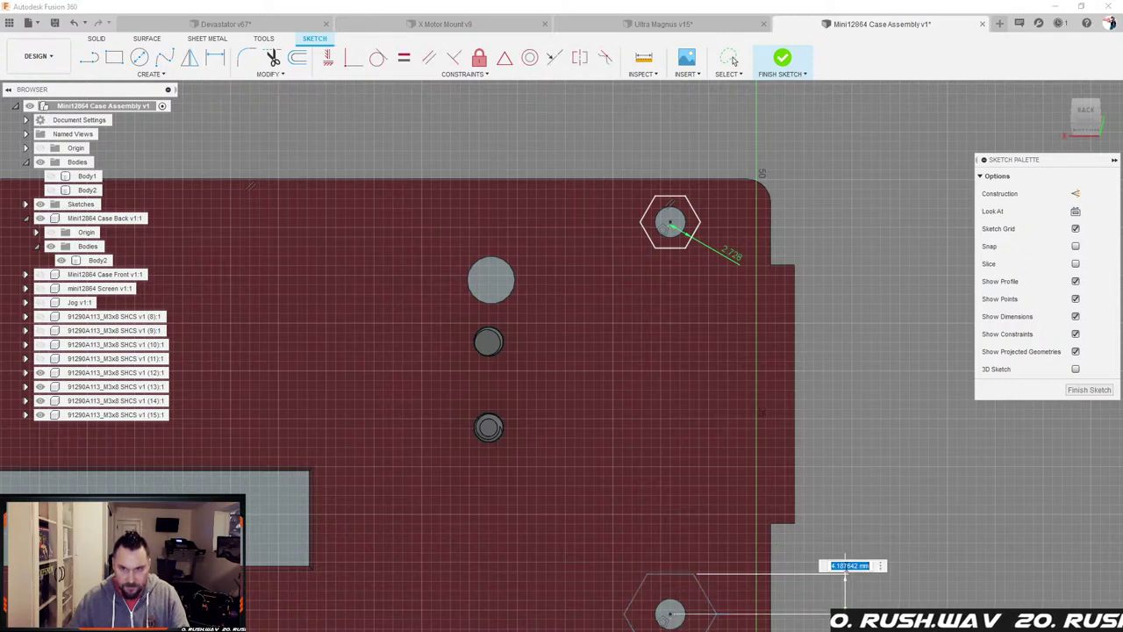
click(729, 254)
key(Return)
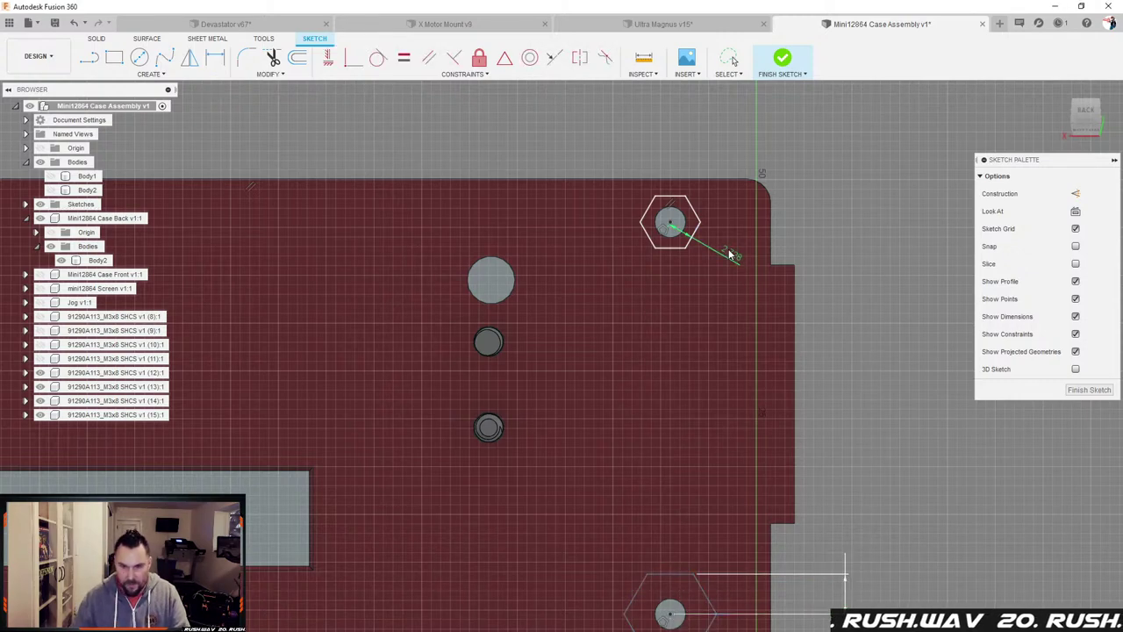
Step: Constrain the lower hexagon's top edge parallel to the upper hexagon's bottom edge
click(430, 57)
click(675, 589)
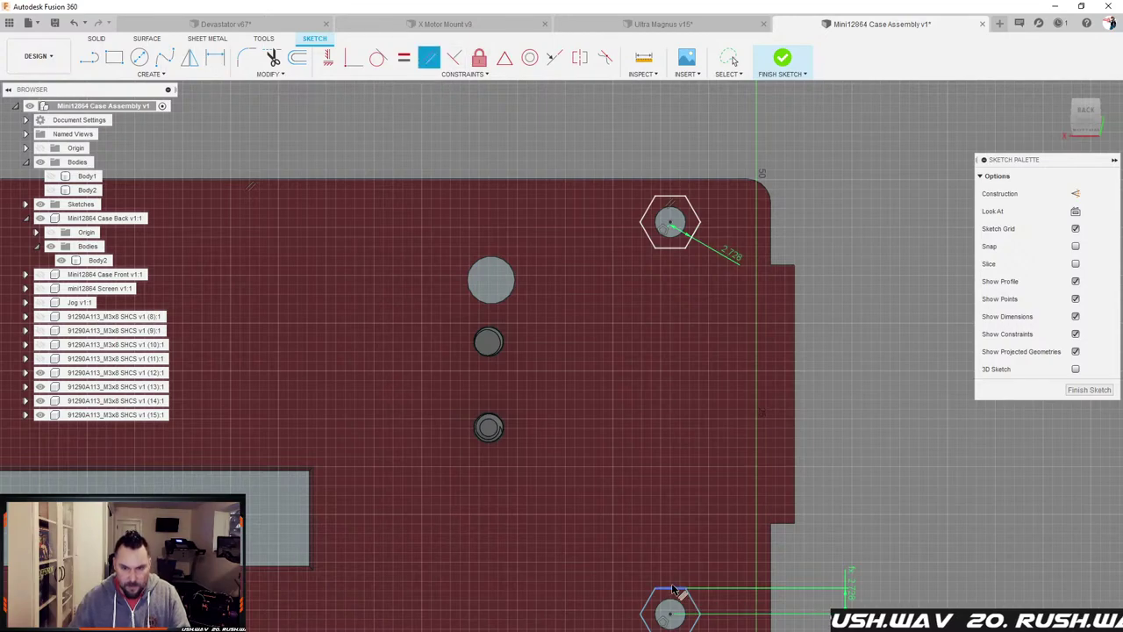
click(675, 250)
Step: Draw a circumscribed hexagon about 6.1 mm across flats, centred on the upper corner screw hole at the end opposite the tab
scroll(745, 310, down, 4)
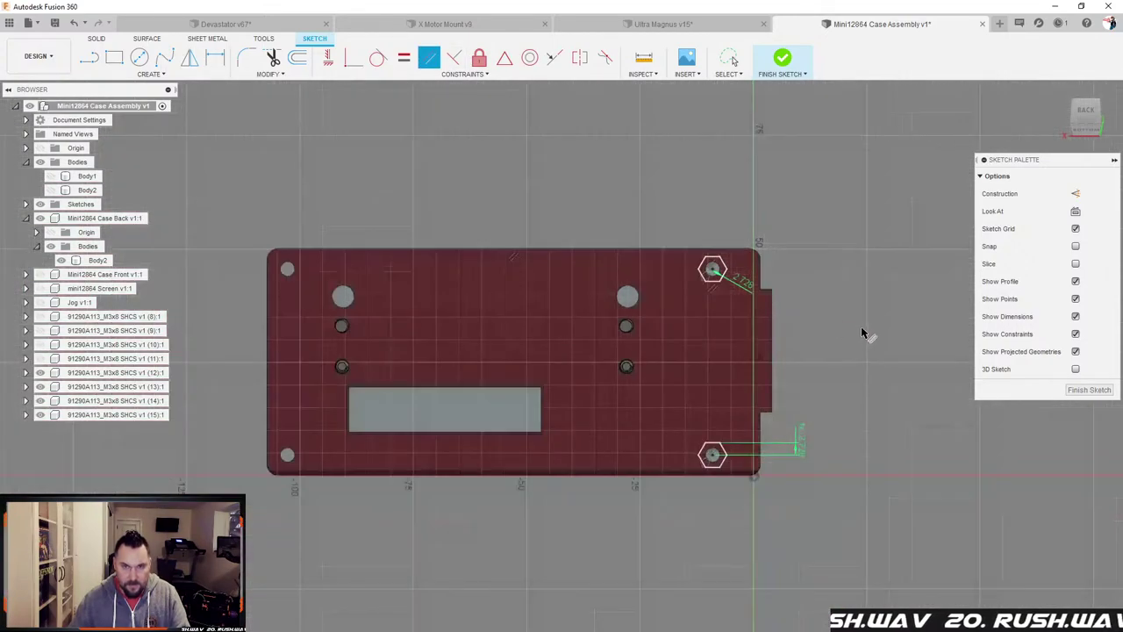
scroll(863, 331, down, 3)
scroll(481, 326, up, 4)
scroll(551, 288, up, 2)
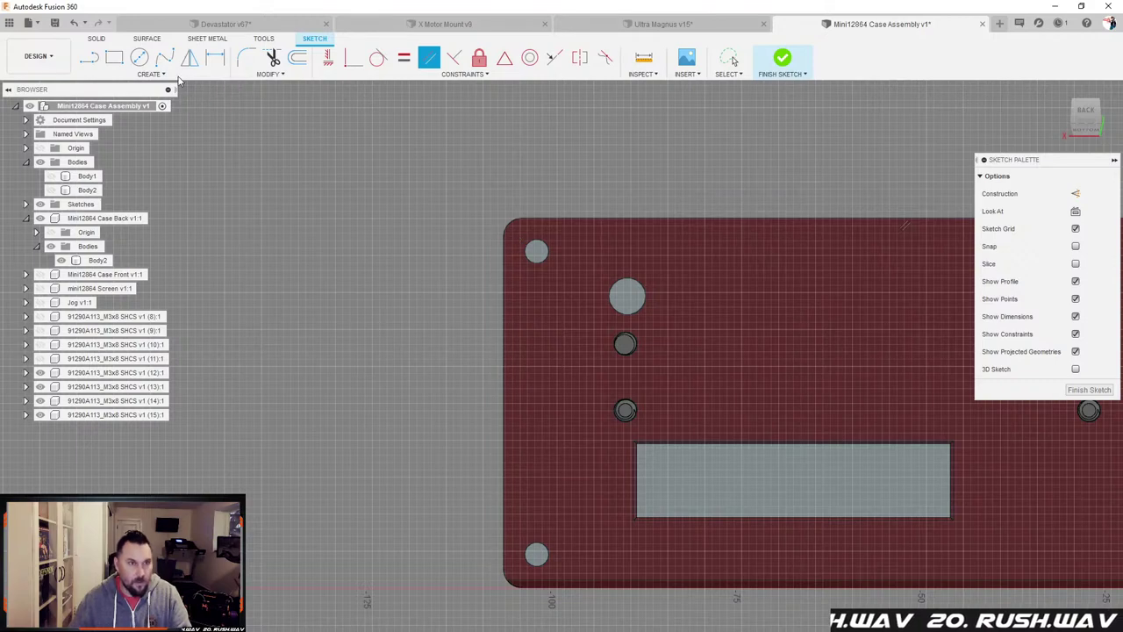
click(151, 74)
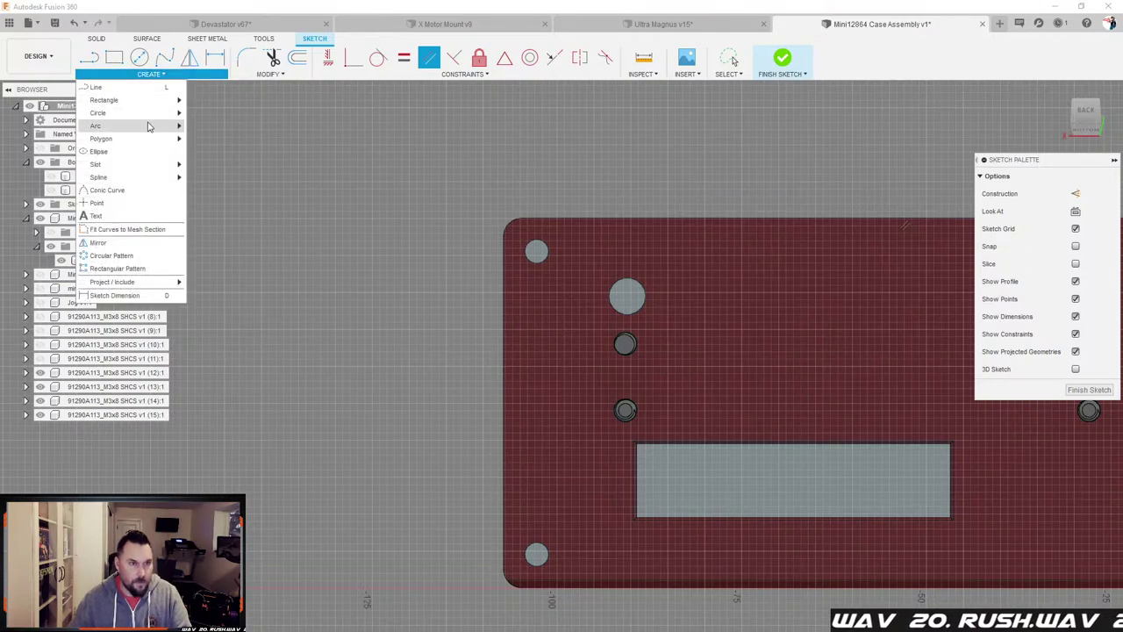
mouse_move(146, 141)
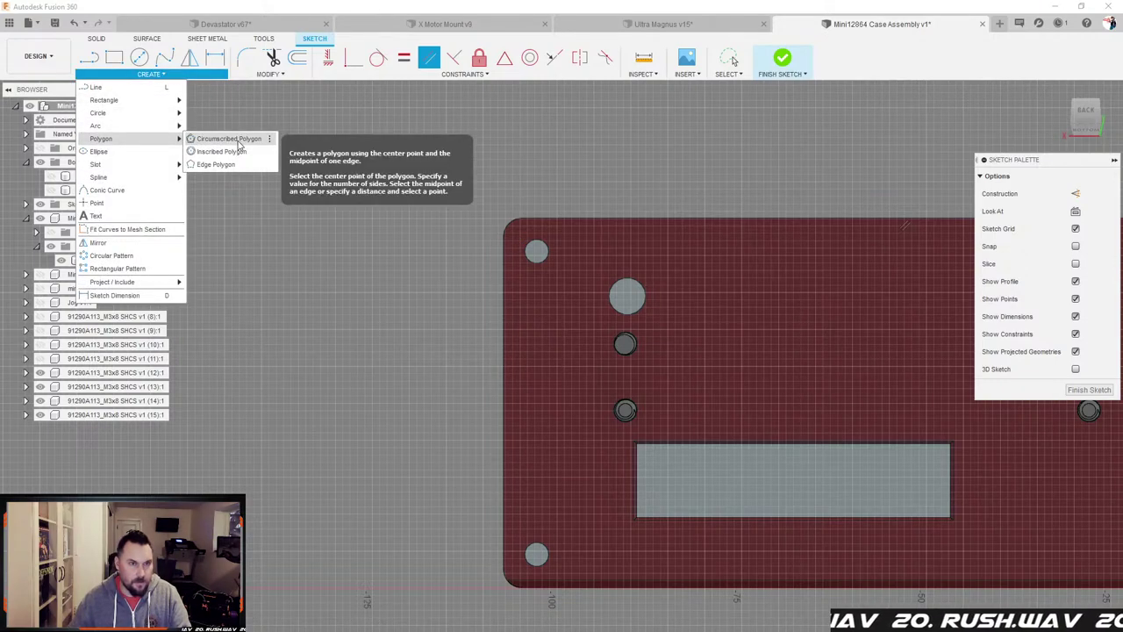
click(206, 139)
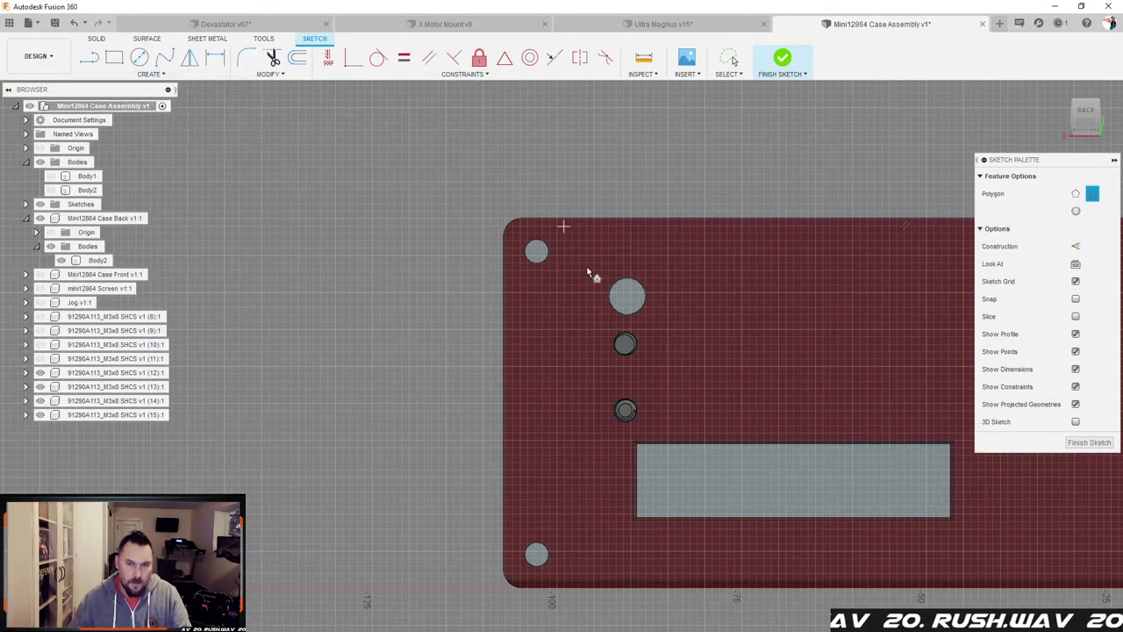
click(537, 254)
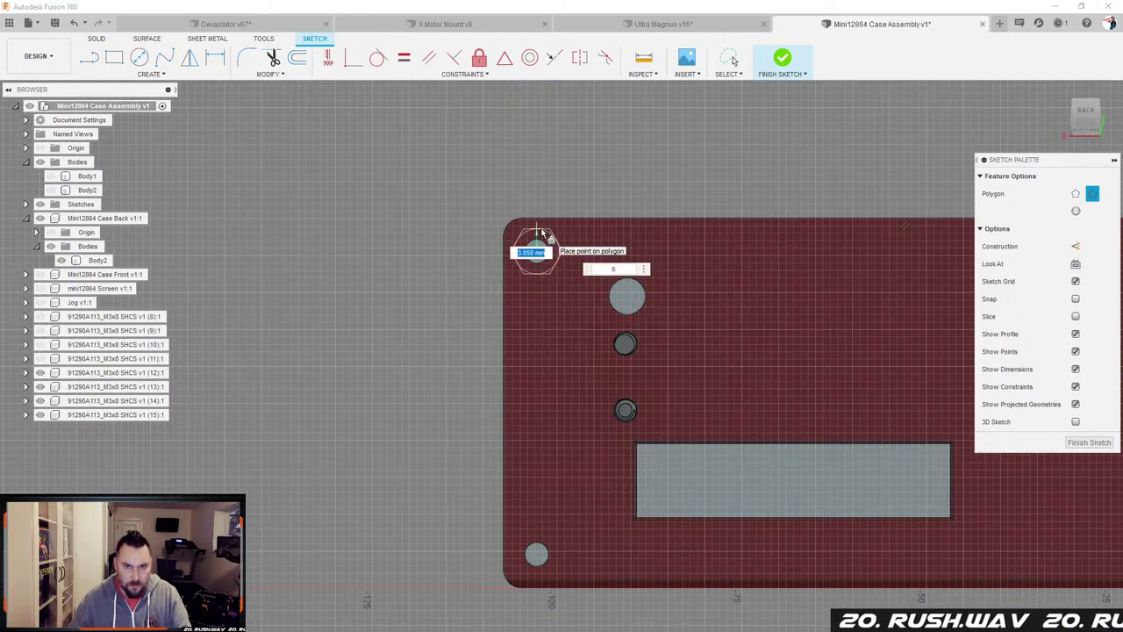
click(544, 234)
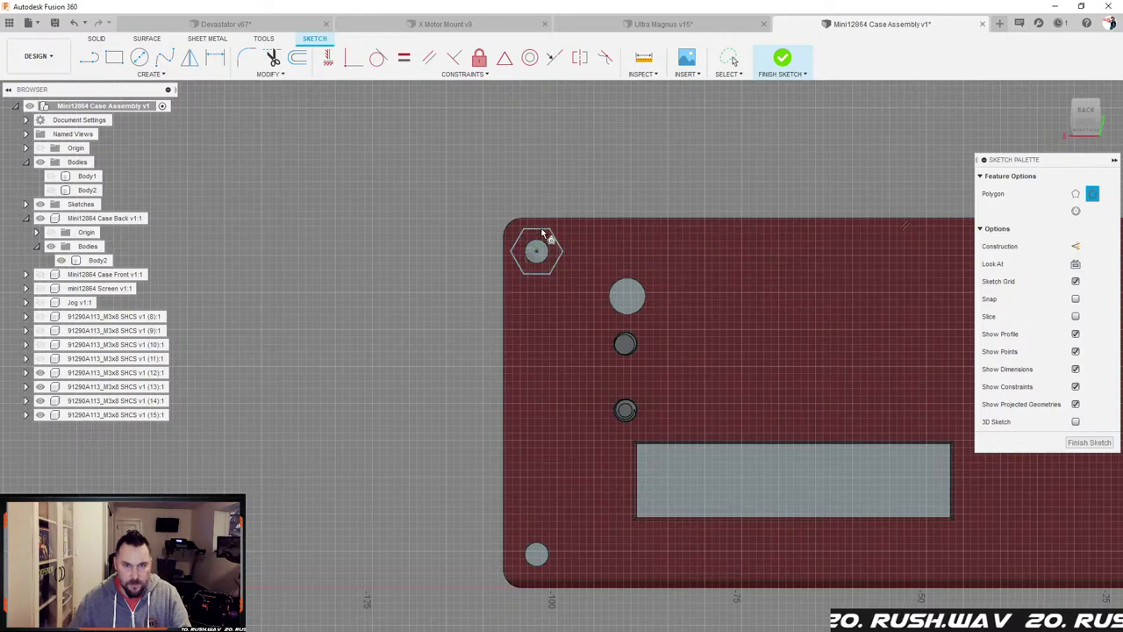
Step: Draw a circumscribed hexagon centred on the lower corner screw hole at the end opposite the tab
shift+middle_drag(562, 499, 559, 561)
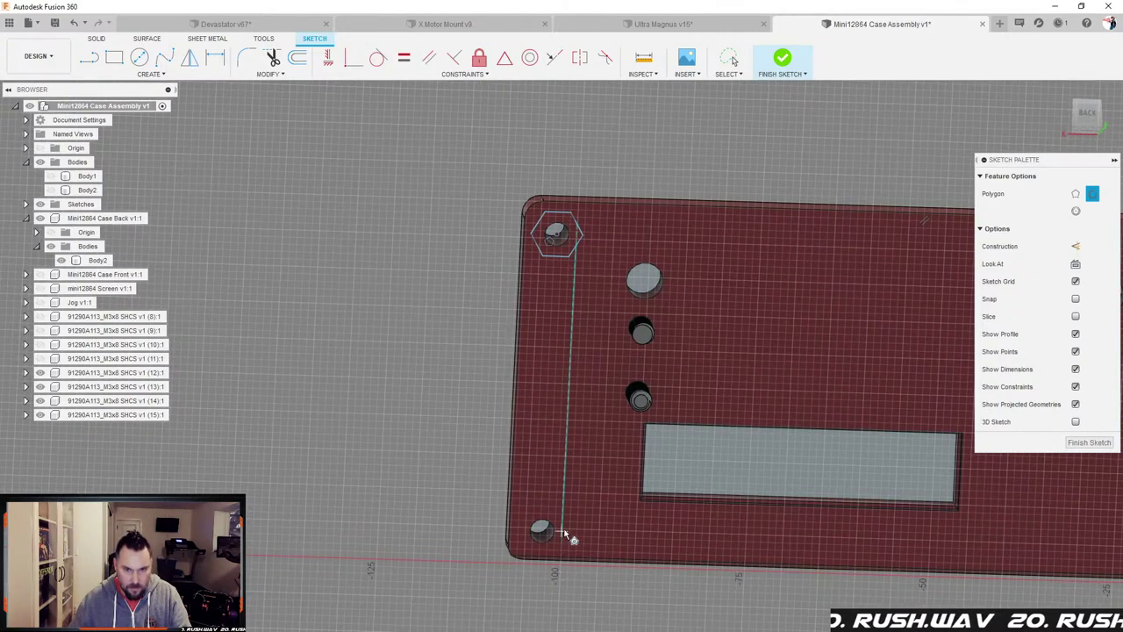
right_click(567, 534)
key(Escape)
key(Escape)
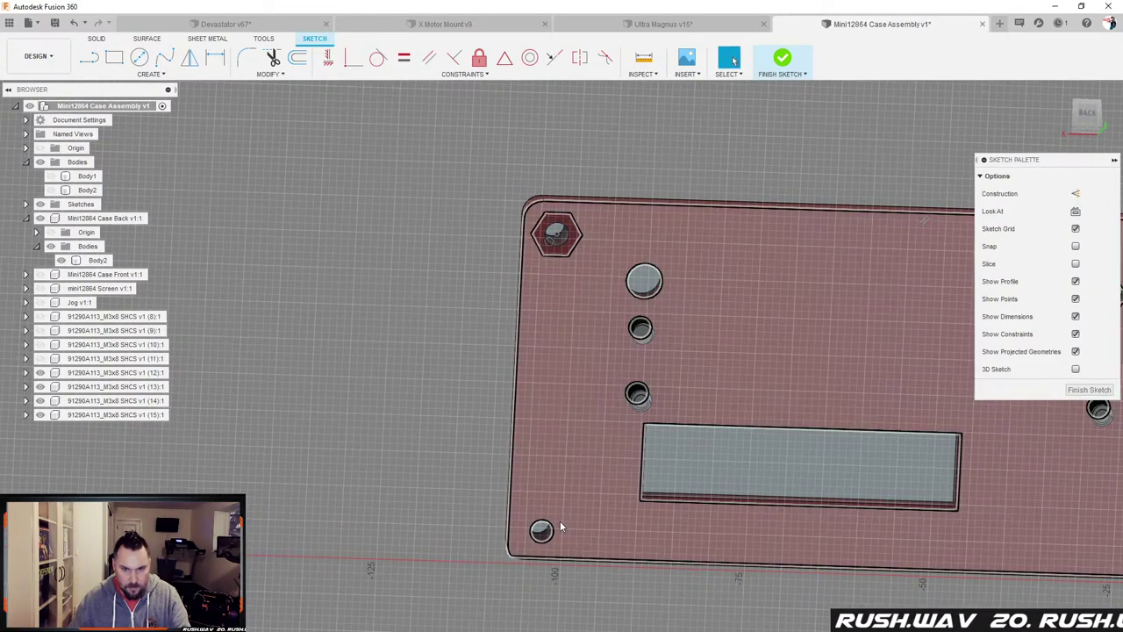
right_click(583, 523)
click(589, 531)
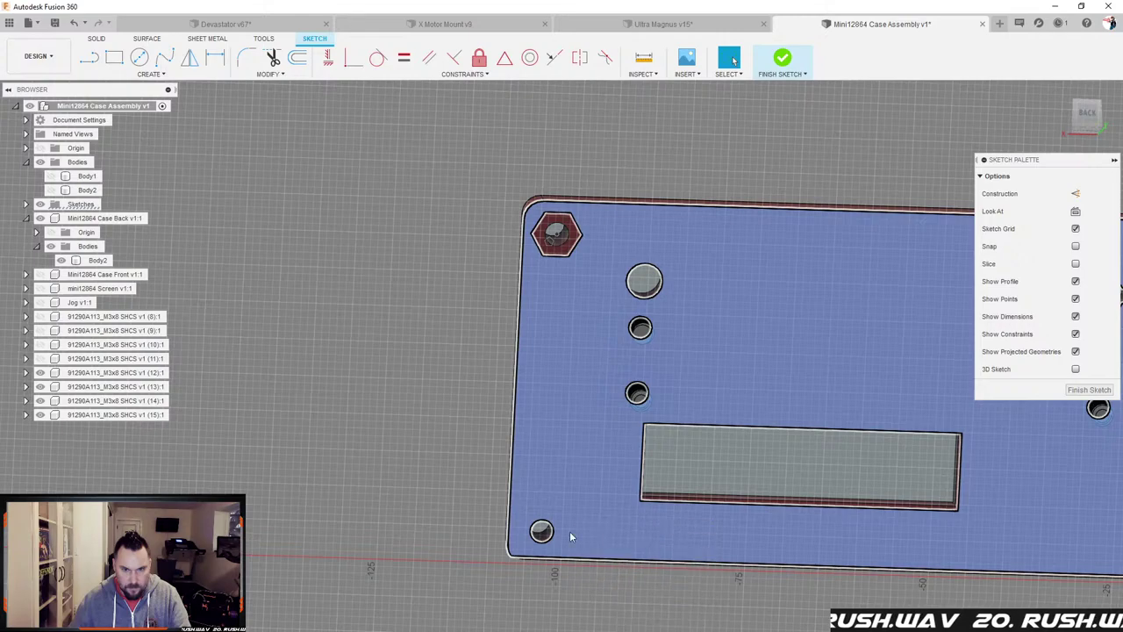
click(541, 530)
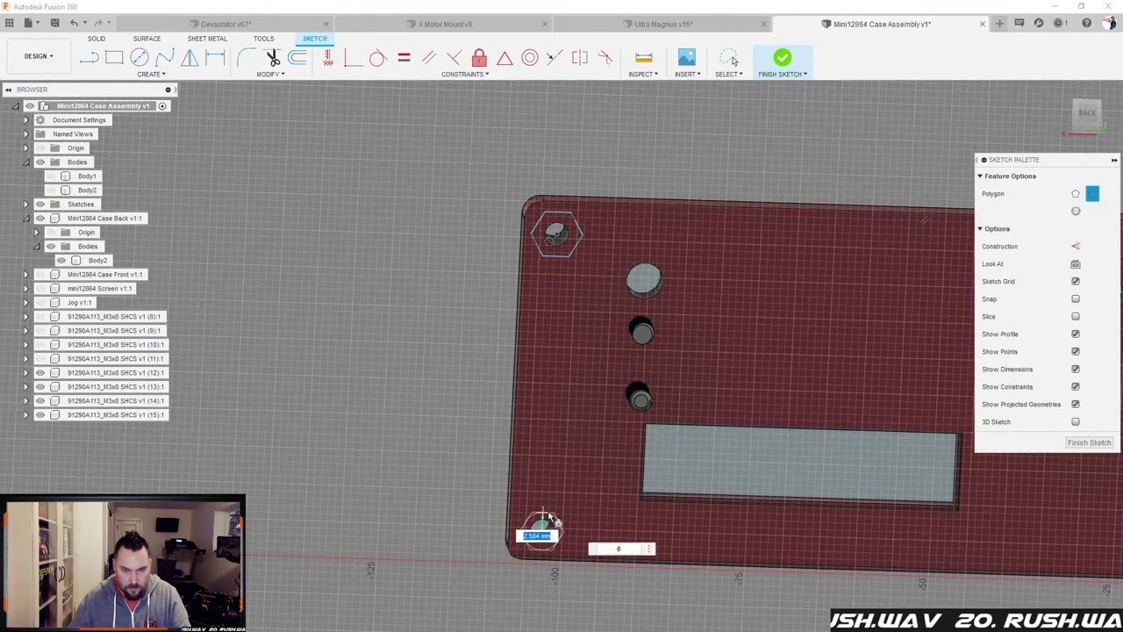
click(548, 509)
Step: Move the 2.728 mm dimension label of the upper tabbed-end hexagon inward to the middle of the plate
click(1077, 246)
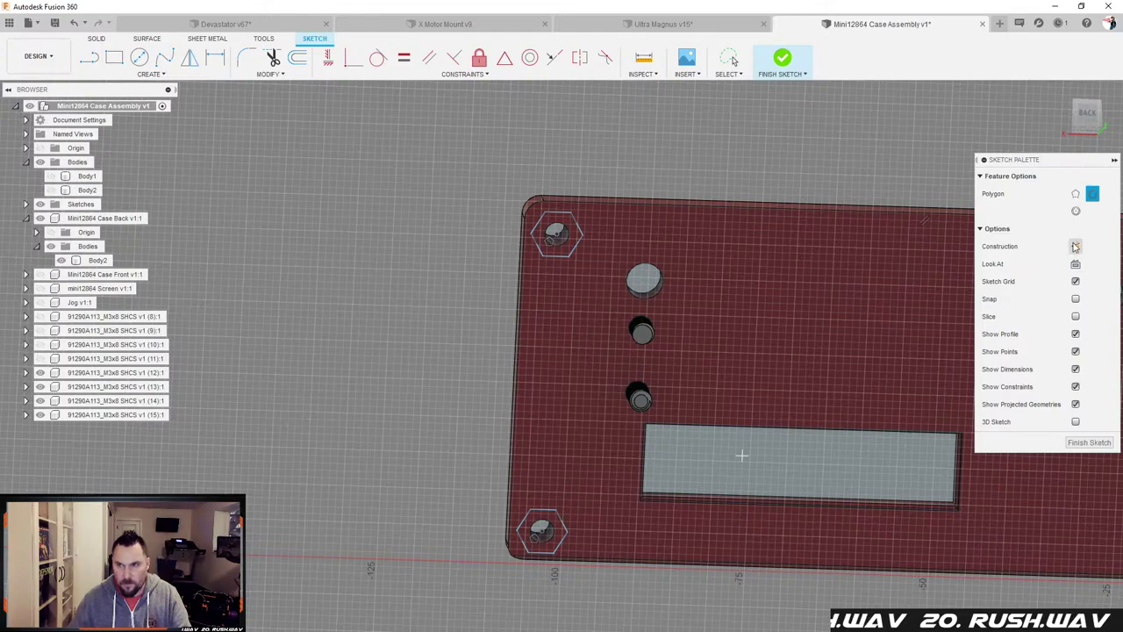
click(1075, 263)
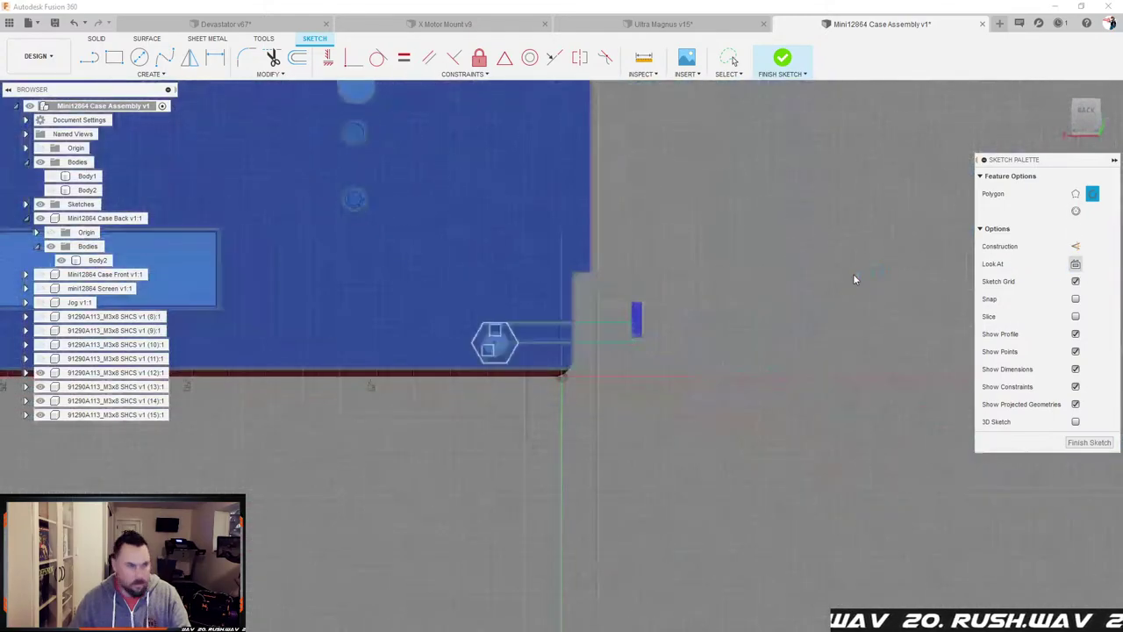
scroll(597, 325, up, 3)
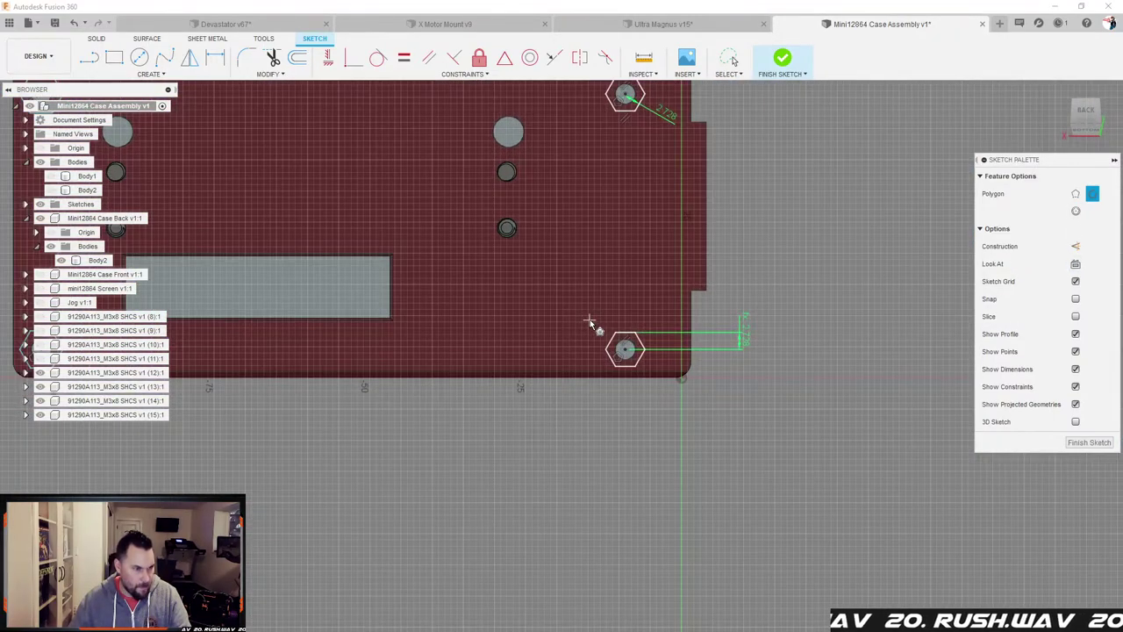
scroll(579, 338, down, 4)
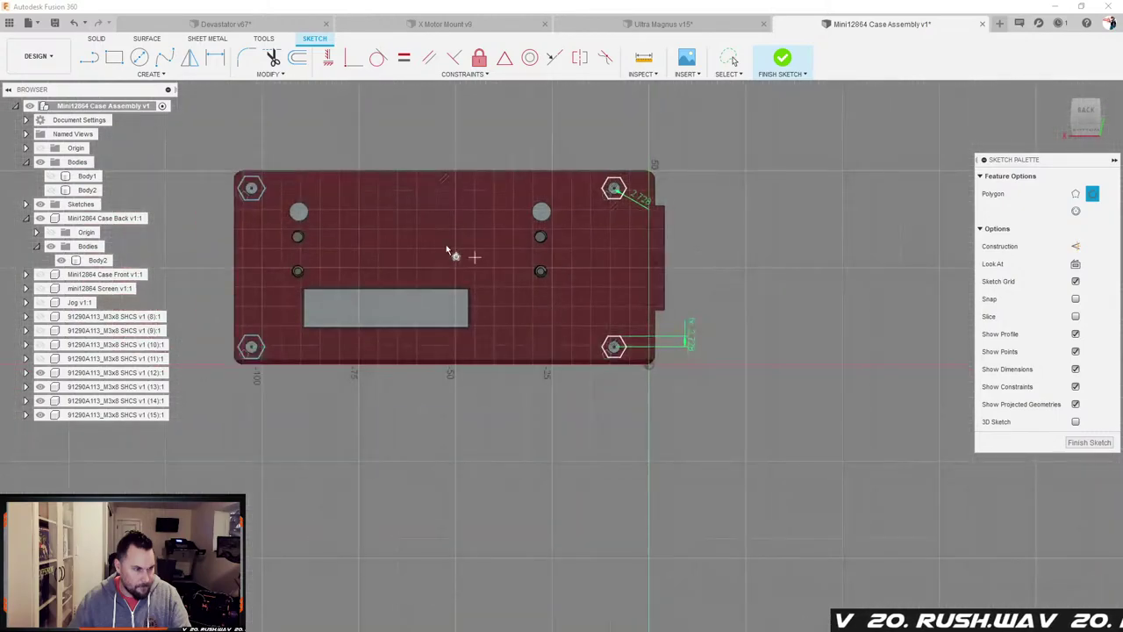
scroll(456, 252, up, 2)
scroll(597, 289, down, 3)
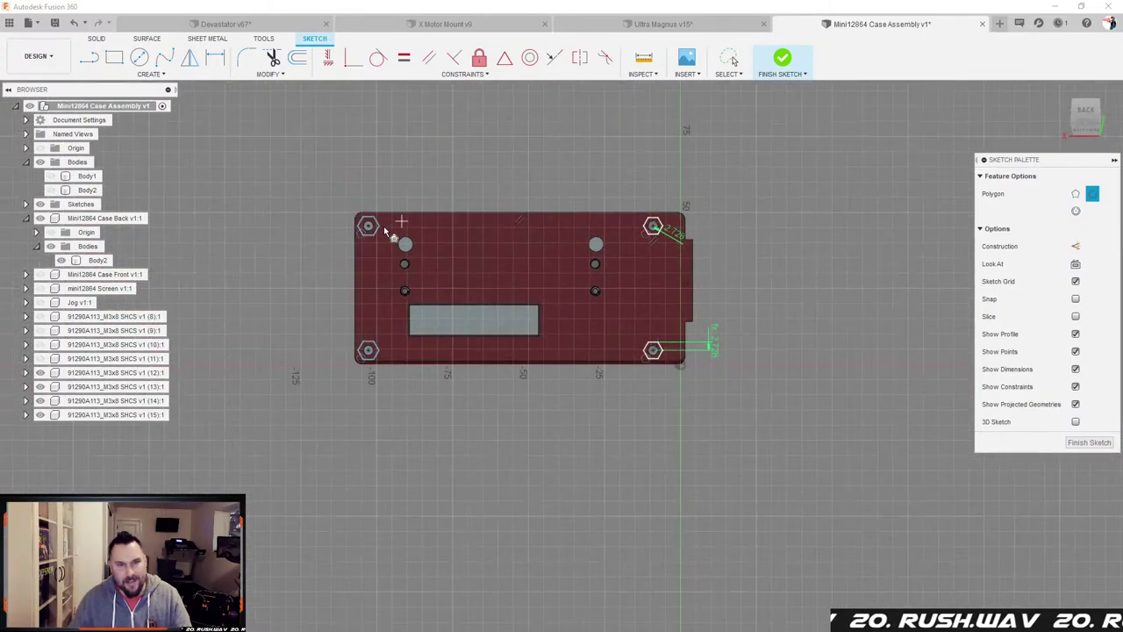
scroll(333, 214, up, 2)
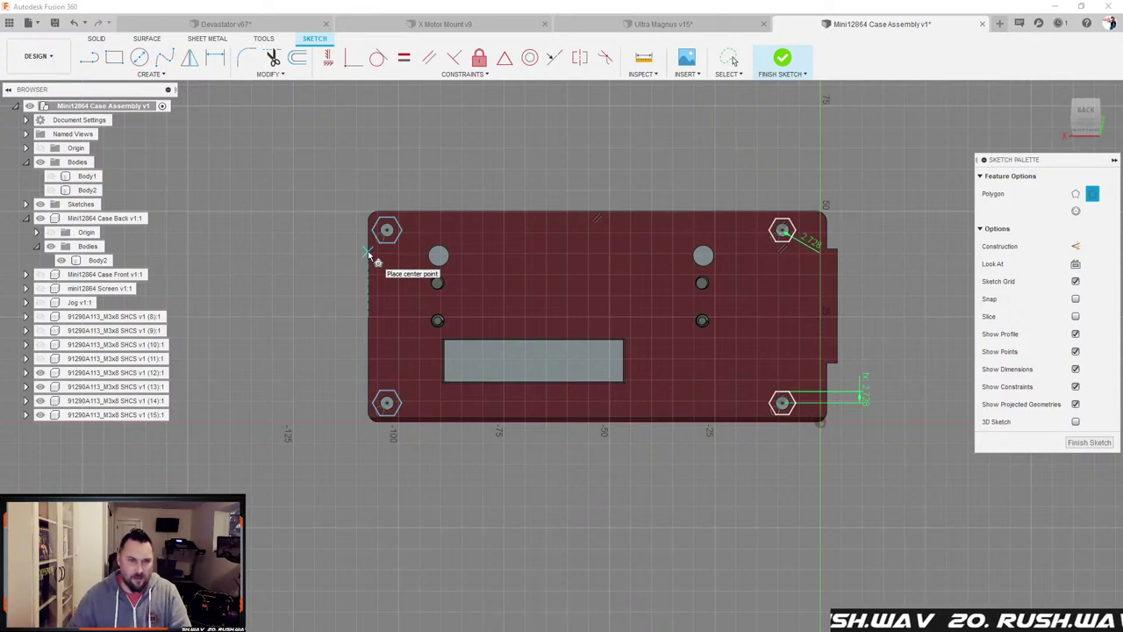
scroll(458, 232, down, 1)
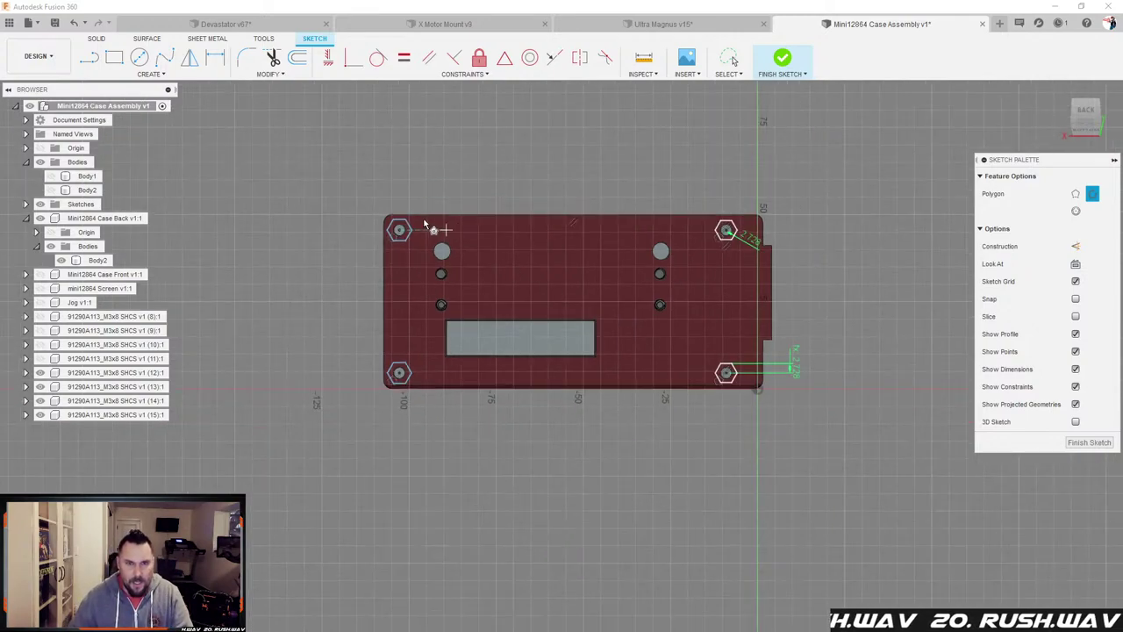
key(l)
click(726, 230)
click(693, 297)
click(560, 246)
key(Escape)
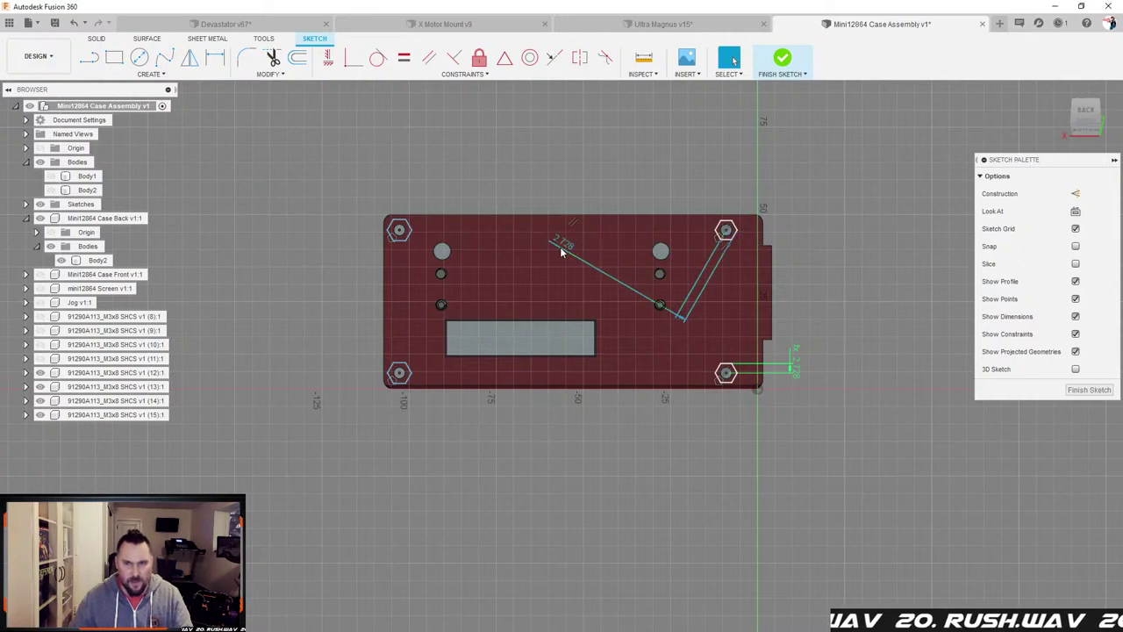
Step: Dimension the upper hexagon opposite the tab from its centre to its bottom edge, linking the value to the original 2.728 mm dimension
scroll(588, 272, down, 1)
scroll(456, 250, up, 2)
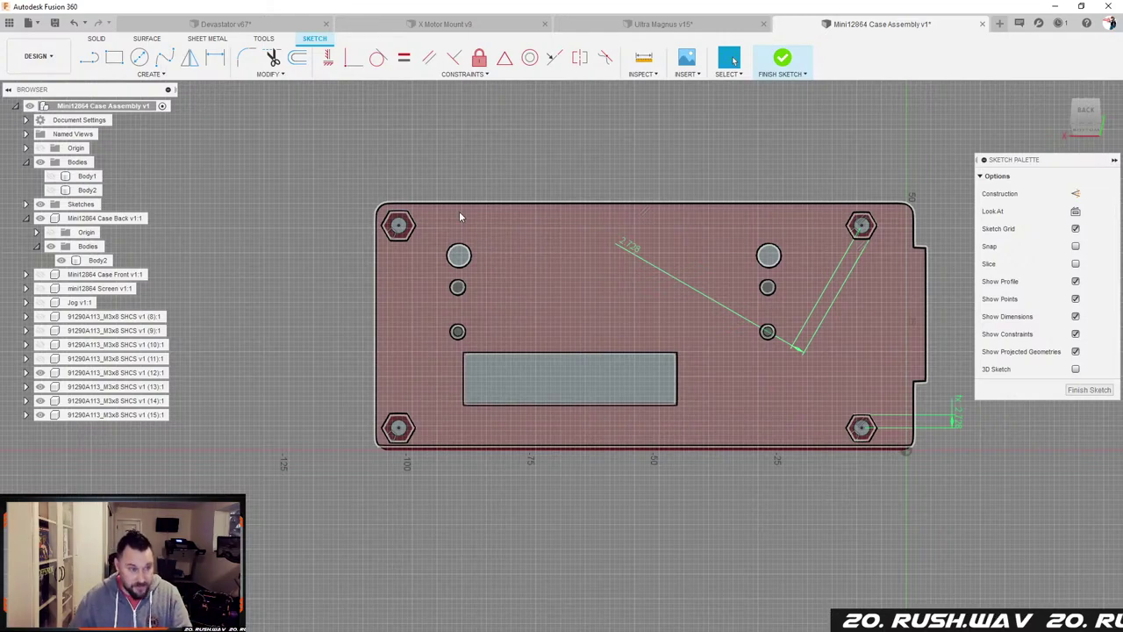
scroll(416, 227, up, 2)
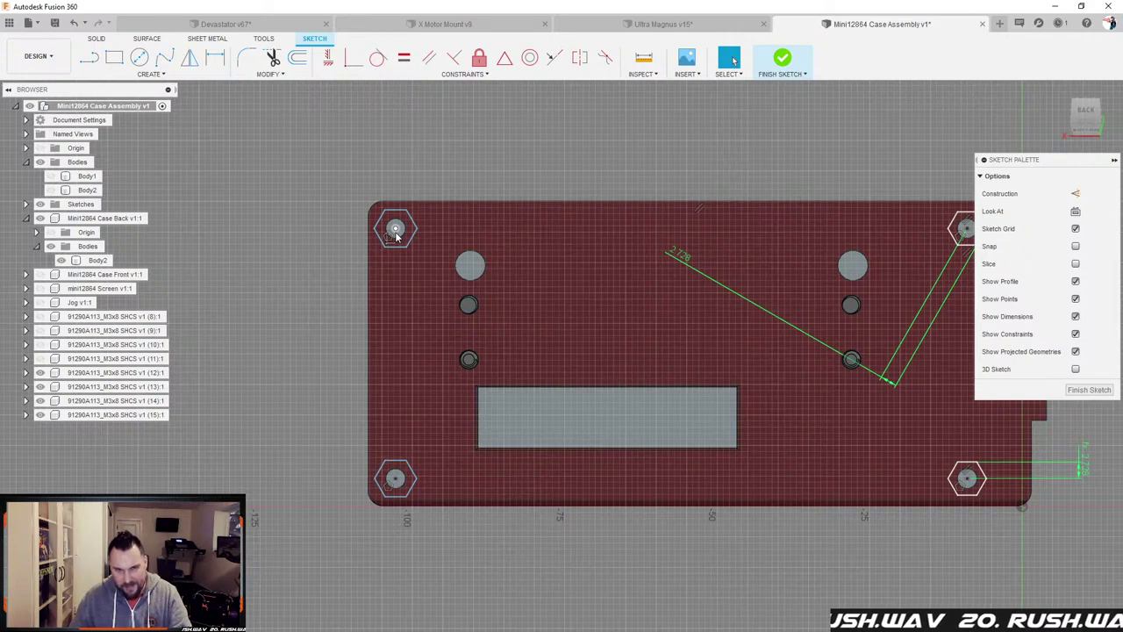
key(d)
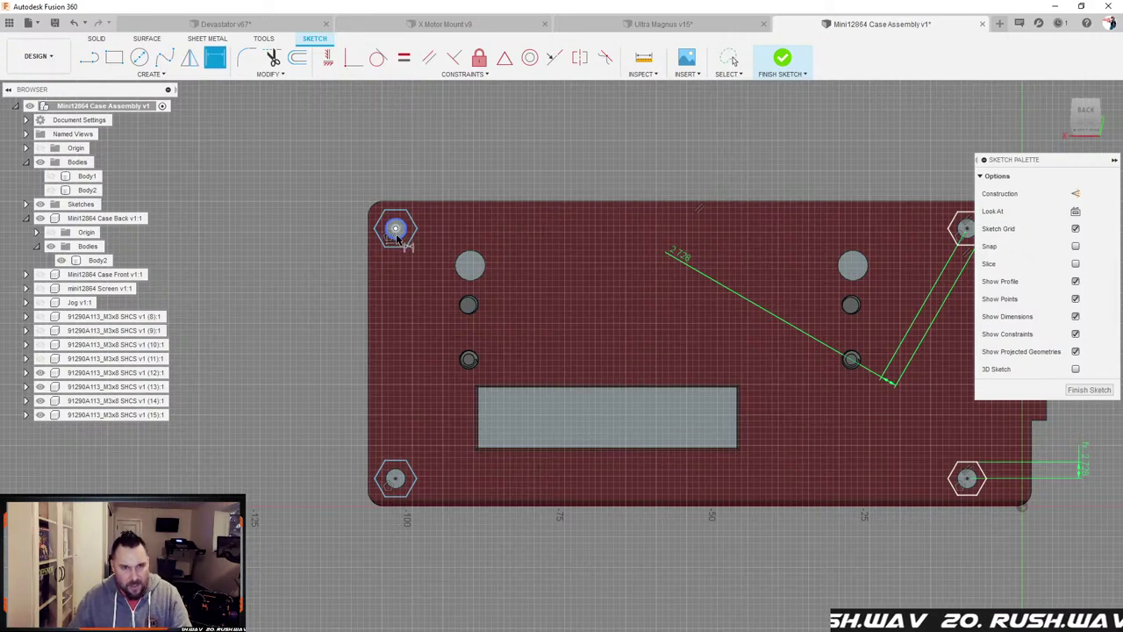
click(395, 231)
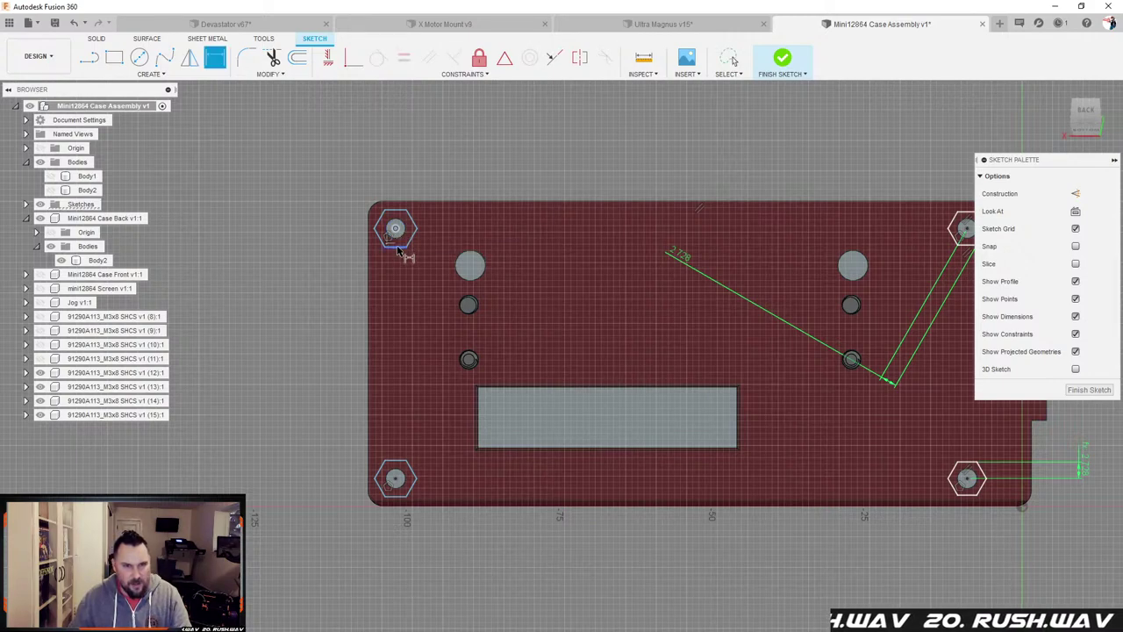
click(441, 242)
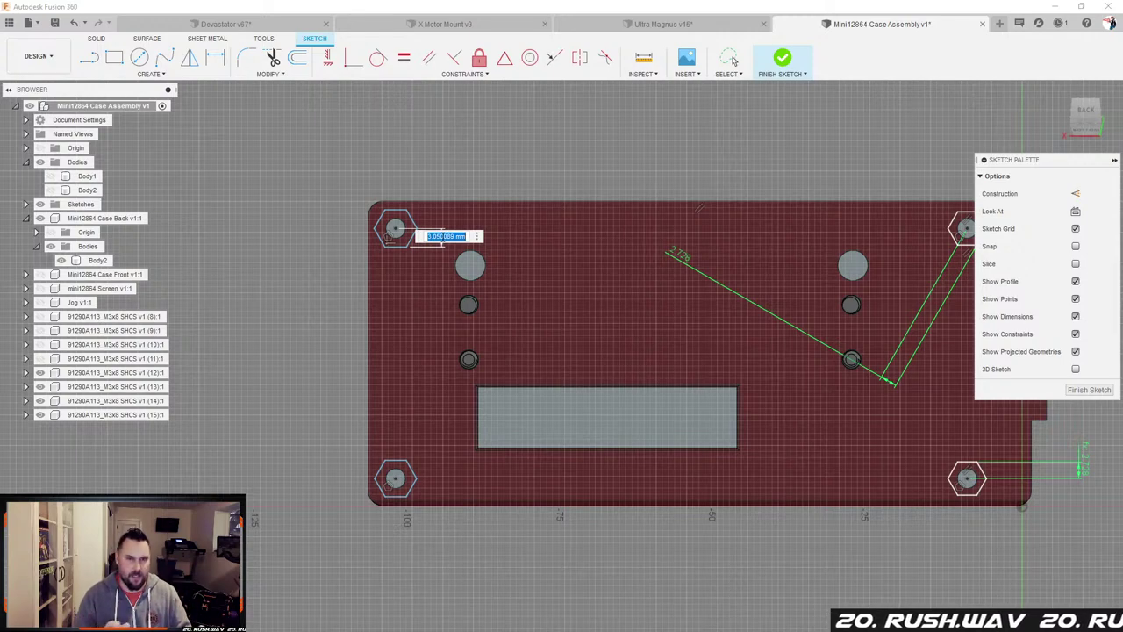
click(678, 257)
key(Return)
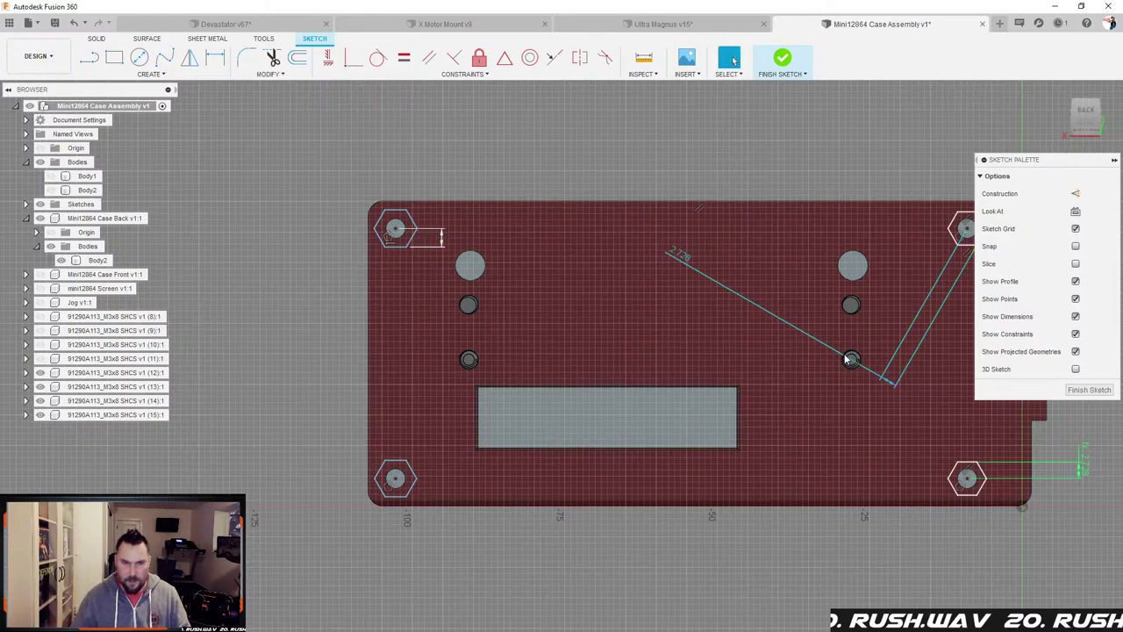
mouse_move(461, 358)
shift+middle_down()
mouse_move(455, 351)
mouse_move(474, 379)
shift+middle_up()
key(d)
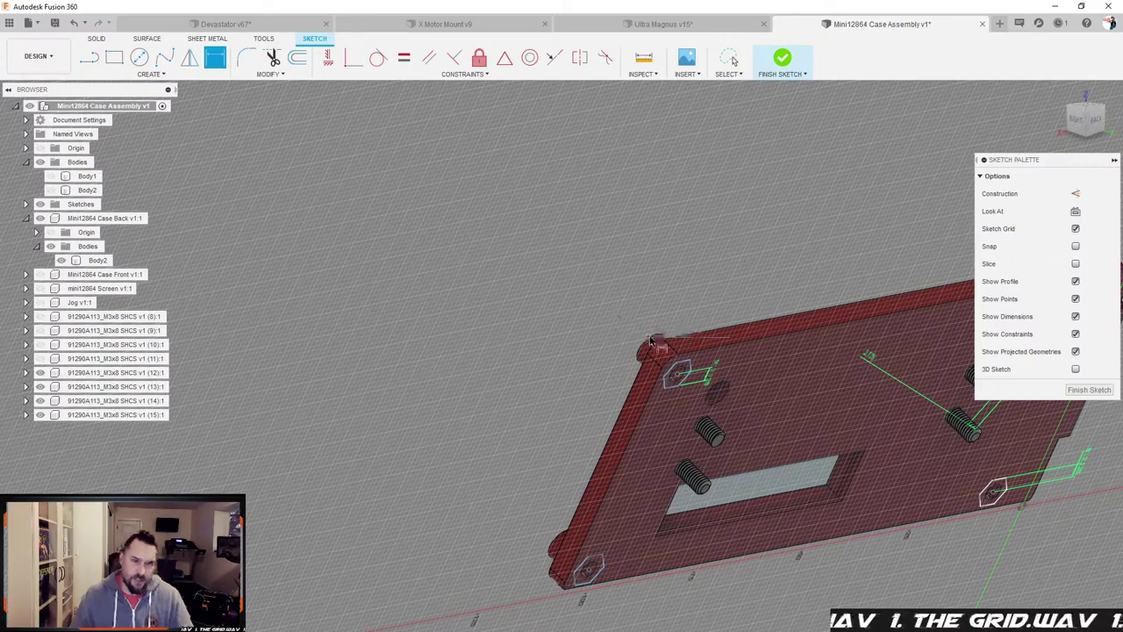
shift+middle_drag(594, 366, 552, 345)
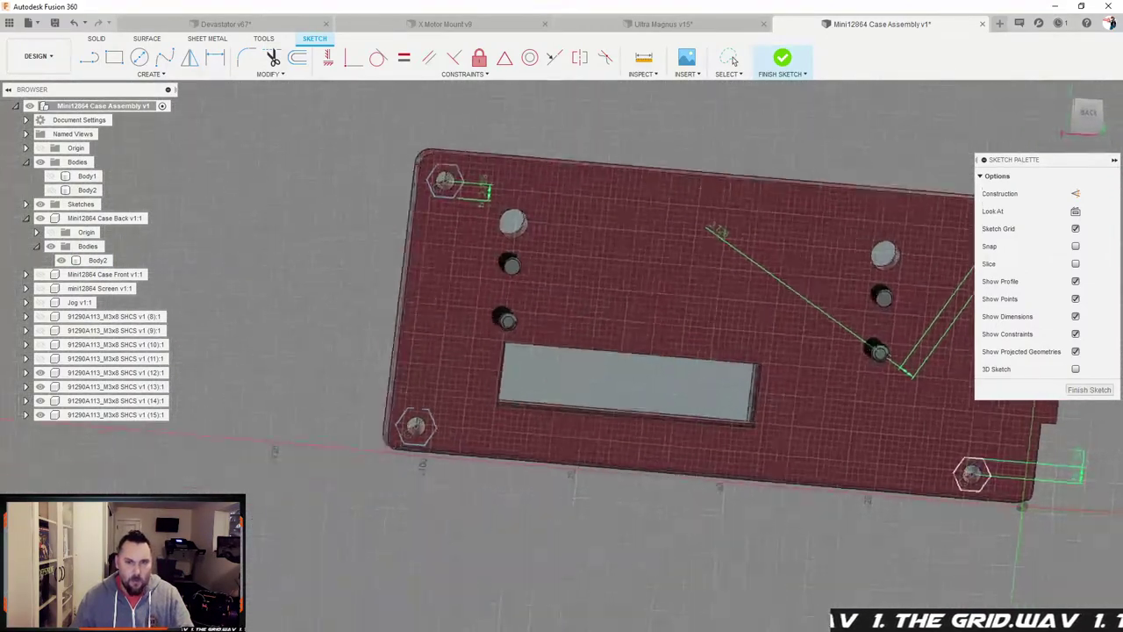
Step: Dimension the lower hexagon opposite the tab from its centre to its top edge, linking the value to the original 2.728 mm dimension
key(d)
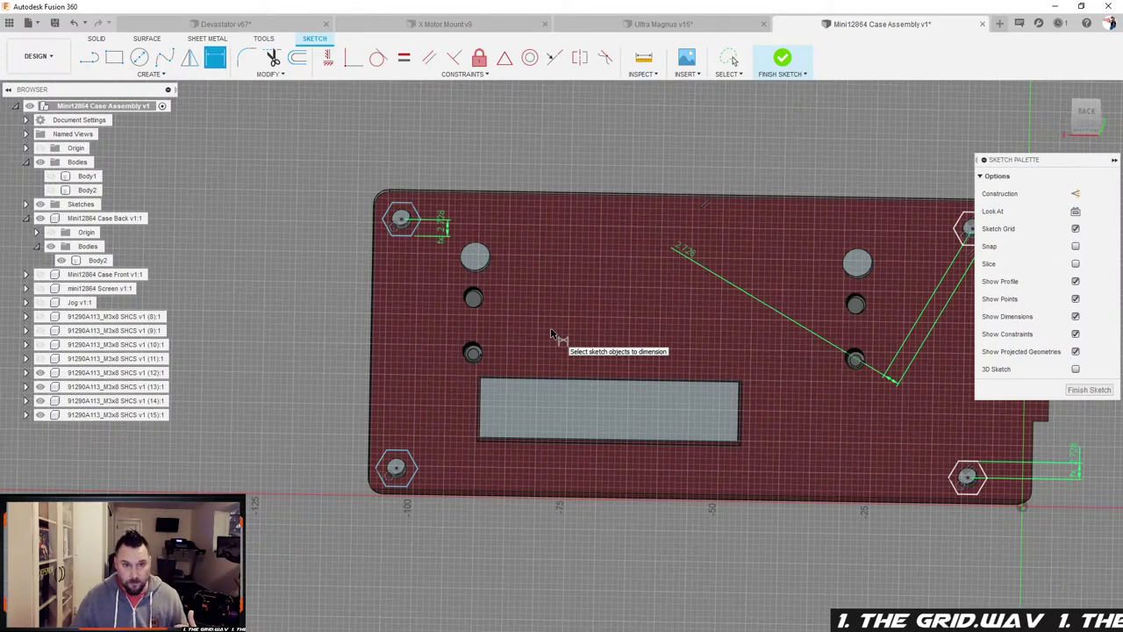
shift+middle_drag(542, 330, 544, 341)
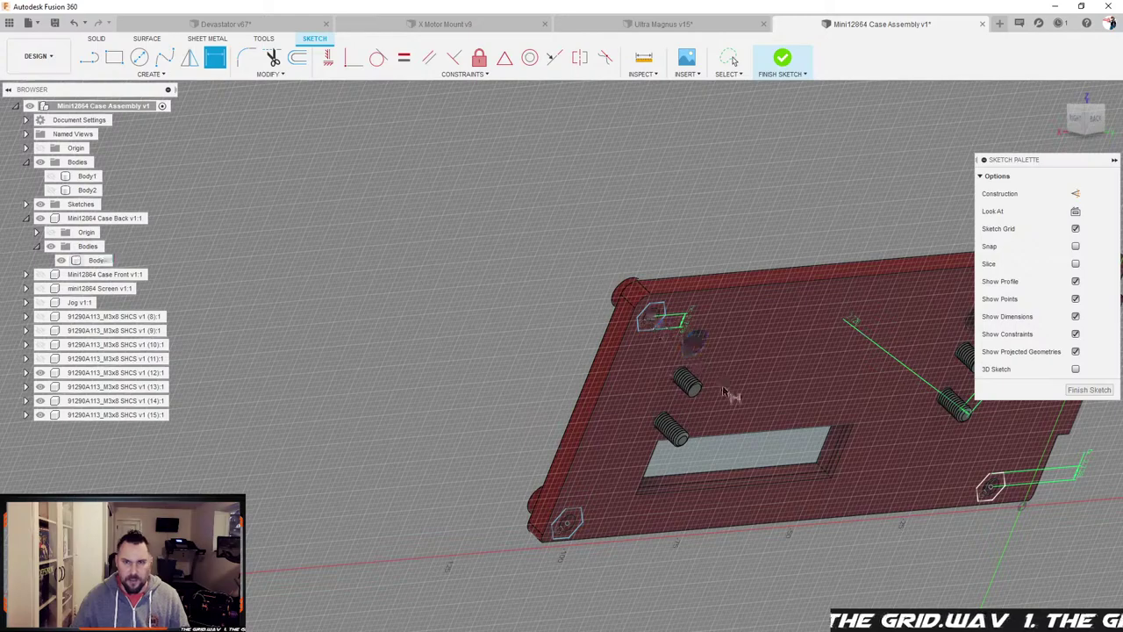
shift+middle_drag(725, 397, 672, 364)
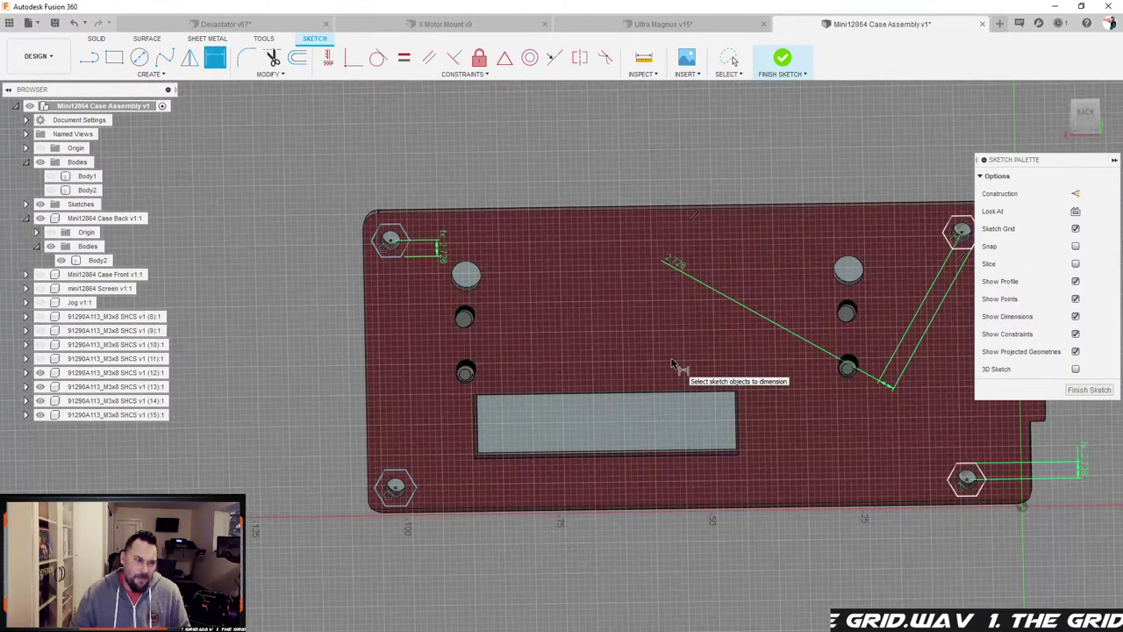
click(1075, 211)
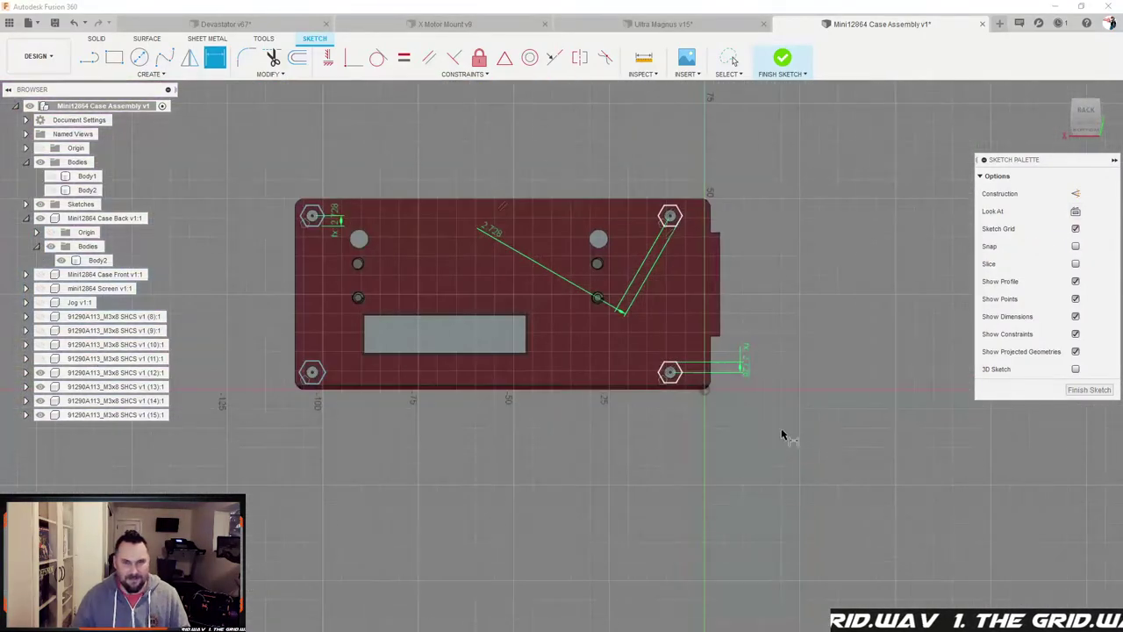
scroll(804, 433, down, 2)
scroll(625, 355, up, 4)
scroll(509, 351, up, 2)
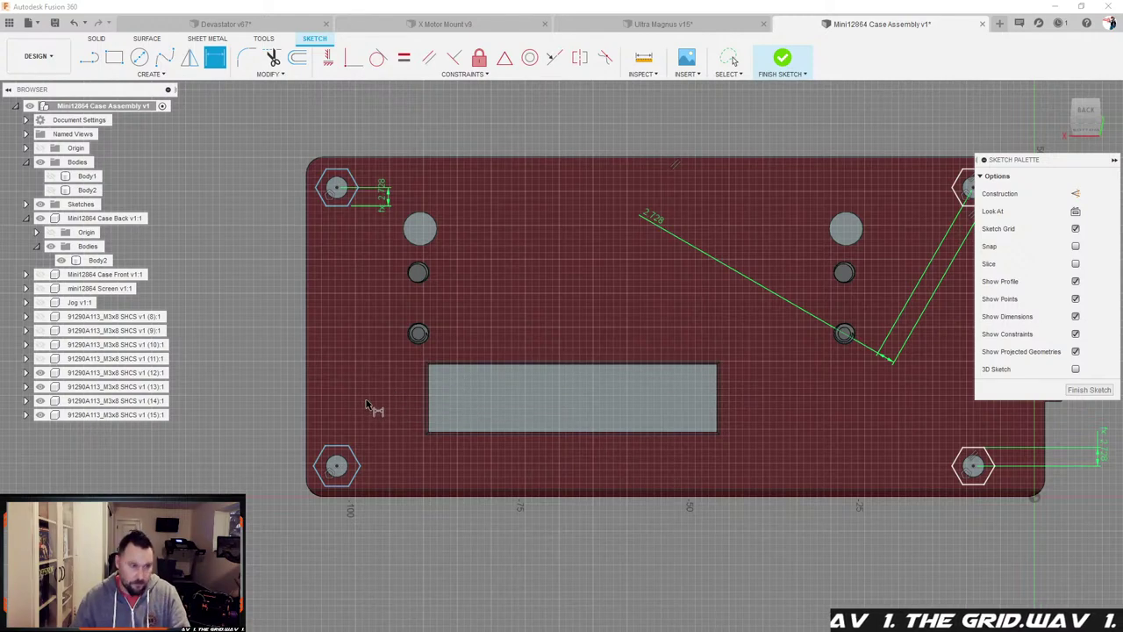
click(341, 459)
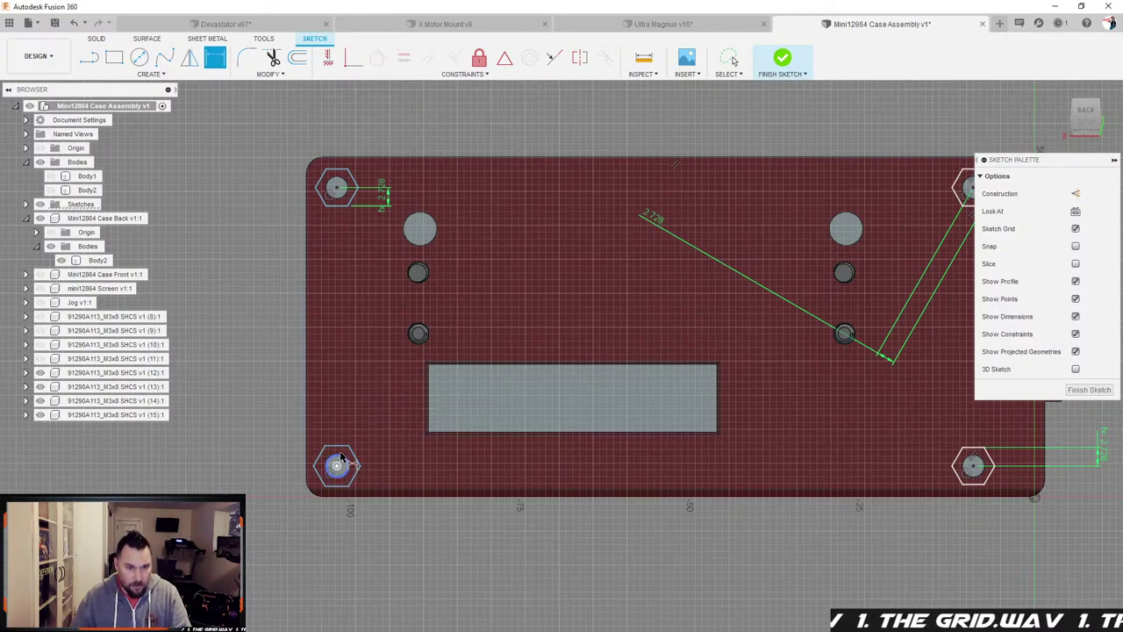
click(387, 454)
click(654, 220)
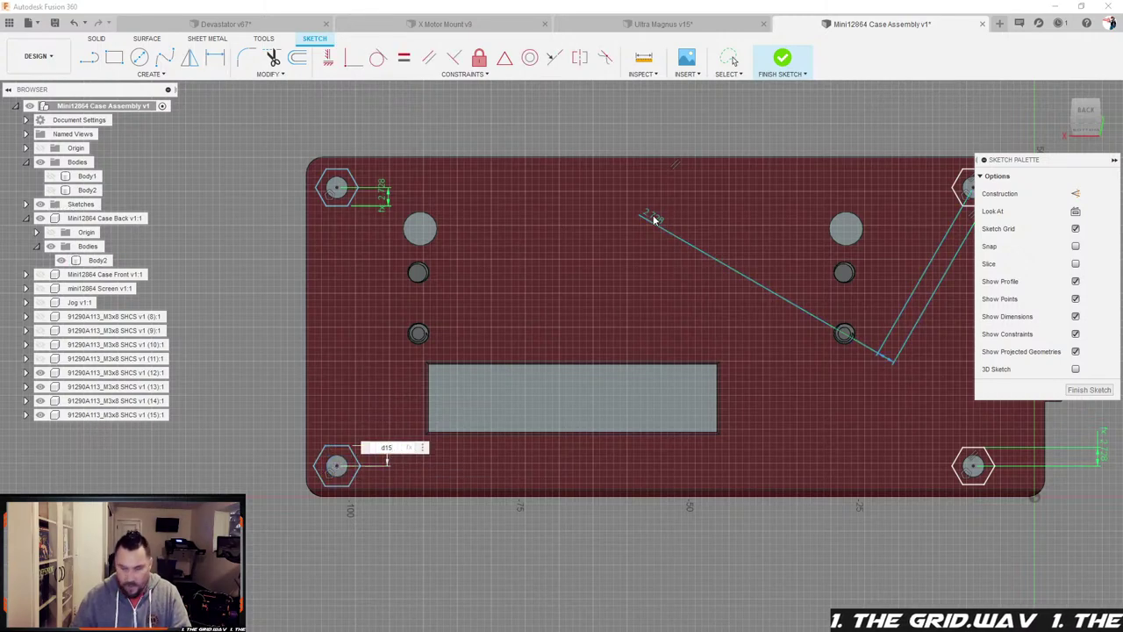
text(/2)
key(Return)
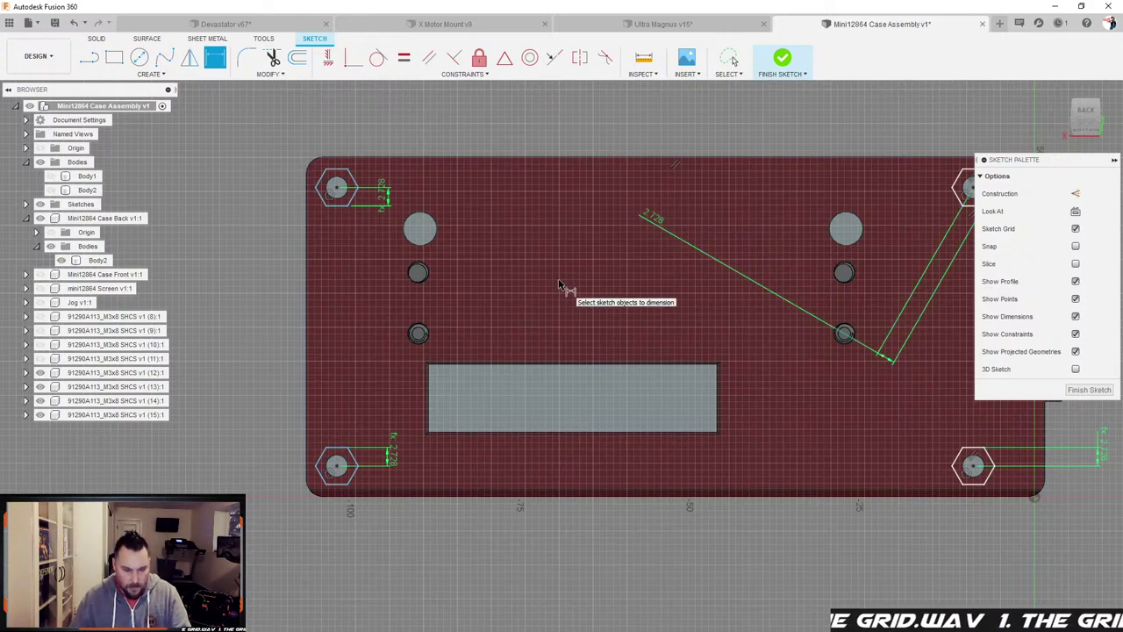
Step: Extrude the four hexagonal rings around the corner screw holes by -3 mm as a cut into the case back
key(e)
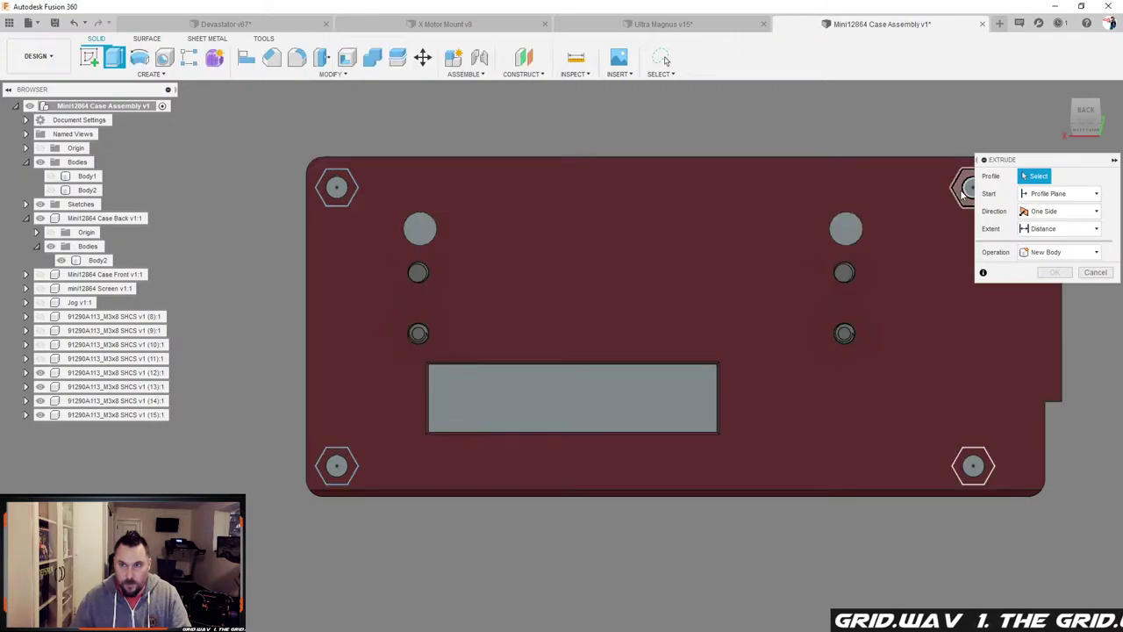
click(967, 190)
click(972, 465)
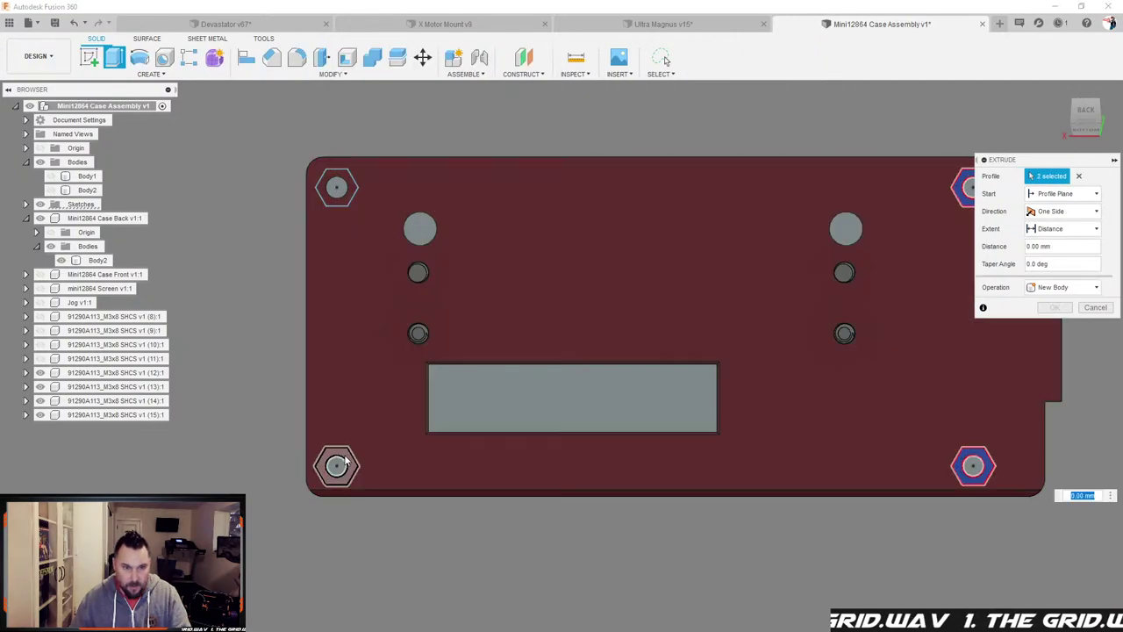
click(336, 466)
click(337, 188)
shift+middle_drag(354, 266, 354, 284)
text(-3)
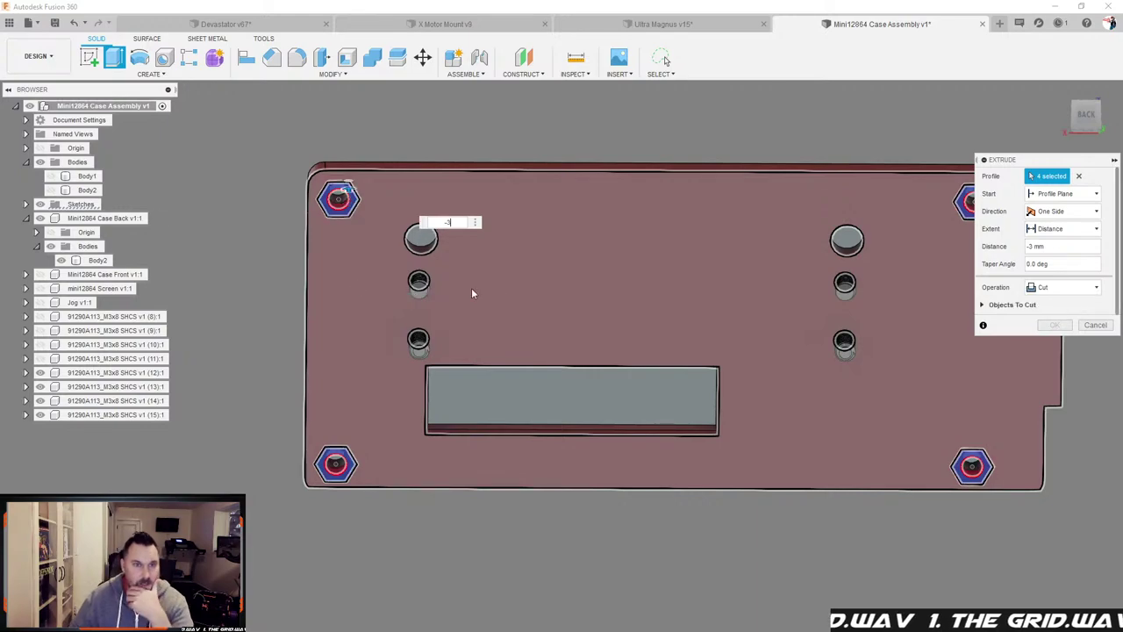
click(1055, 324)
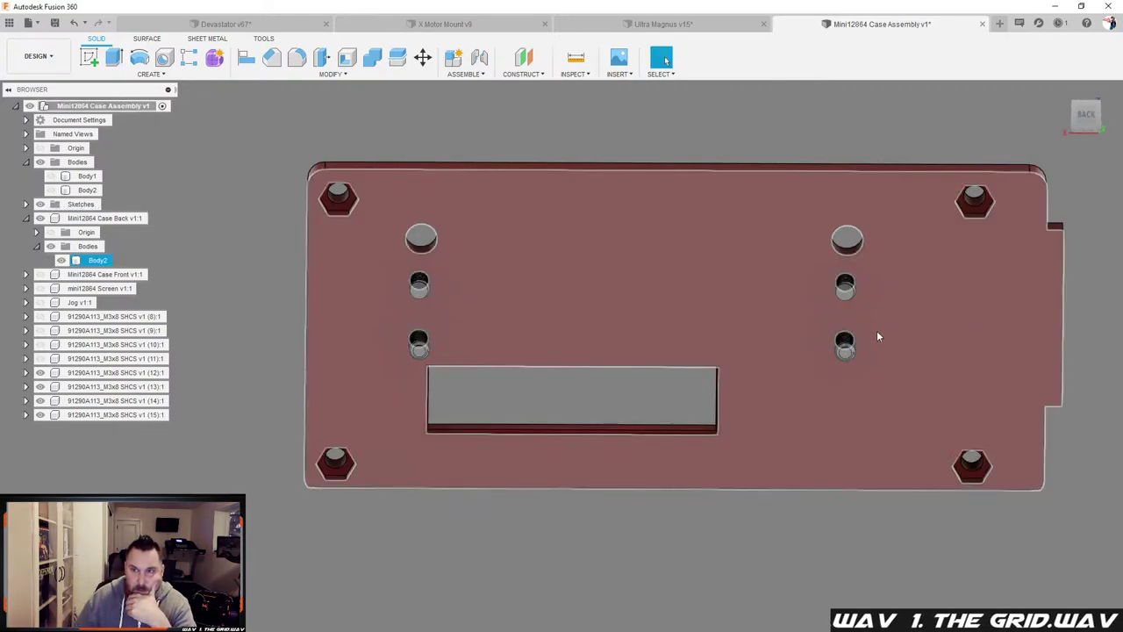
shift+middle_drag(838, 307, 764, 273)
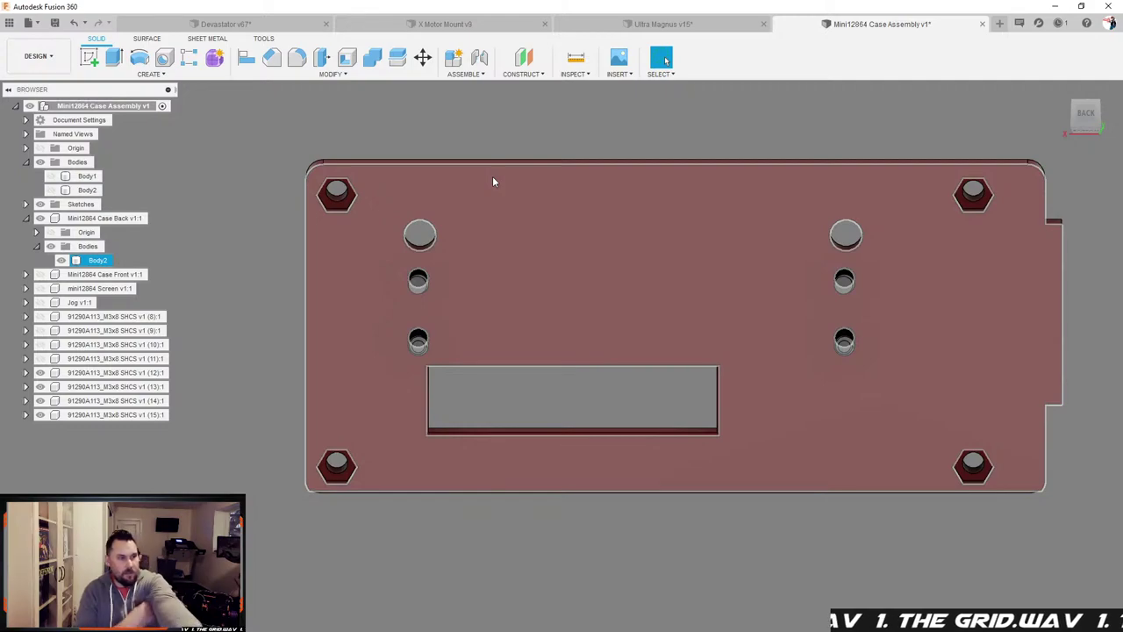
key(Escape)
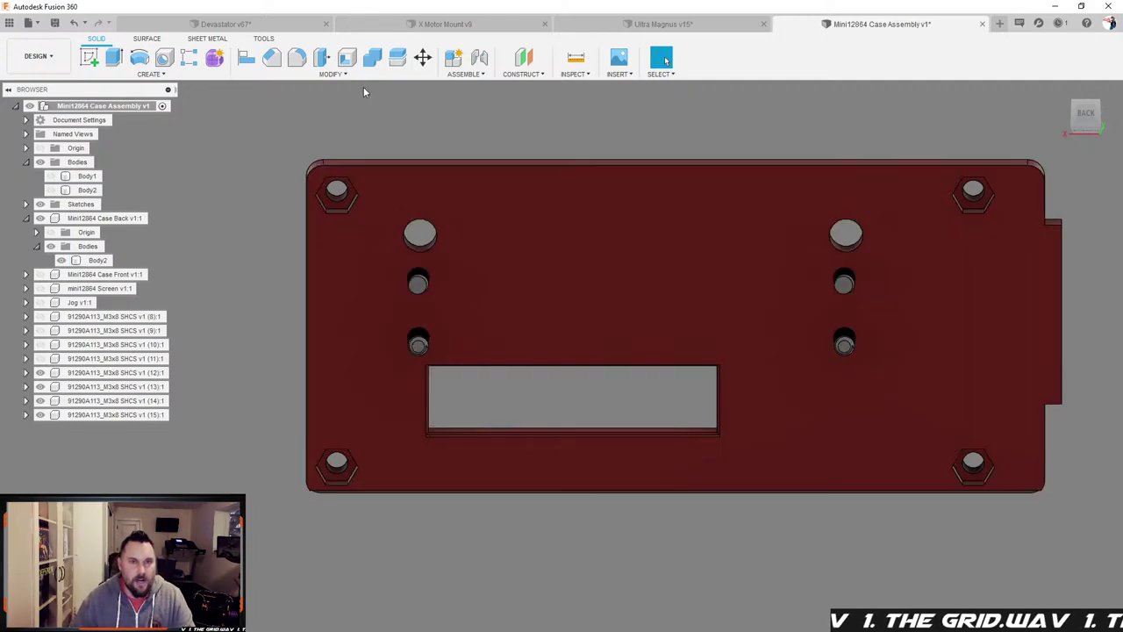
Step: Start a Chamfer and select the six outer rim edges of the upper nut pocket at the end opposite the tab
click(275, 61)
click(342, 212)
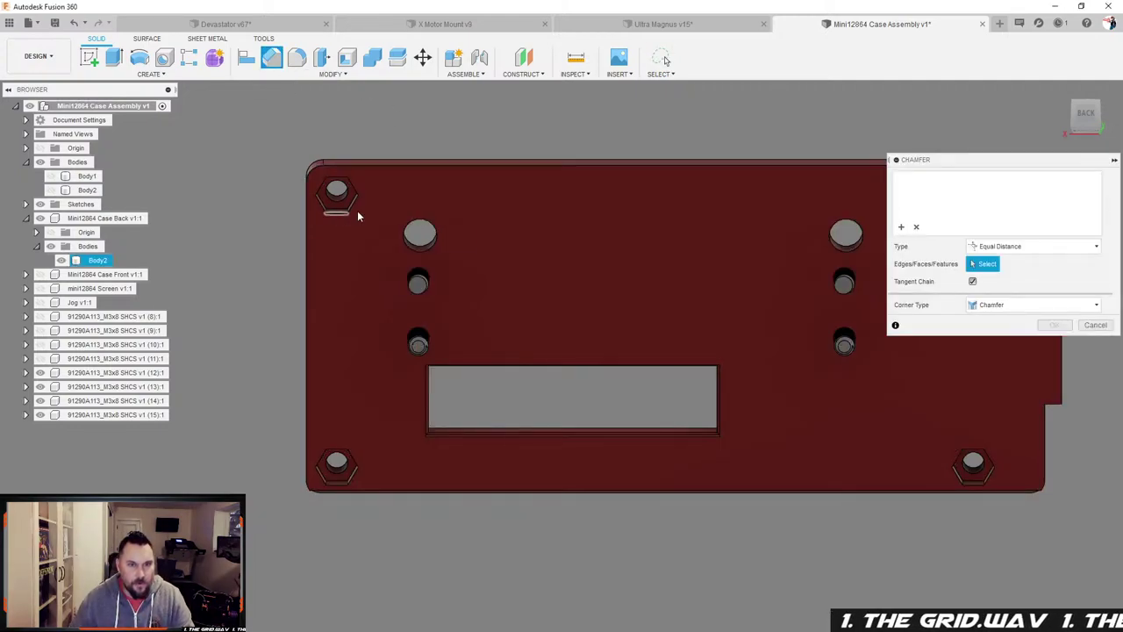
scroll(354, 214, up, 5)
click(341, 209)
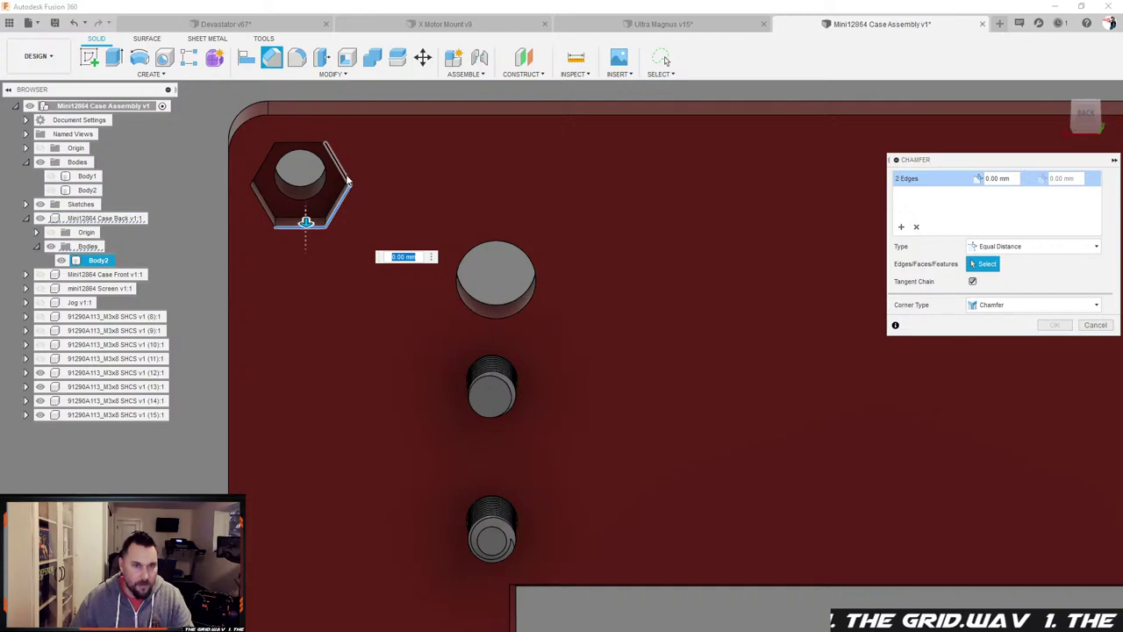
click(347, 179)
click(309, 142)
click(269, 166)
click(262, 201)
click(262, 204)
Step: Add the six outer rim edges of the lower nut pocket opposite the tab to the chamfer selection
scroll(323, 286, down, 4)
scroll(336, 460, up, 4)
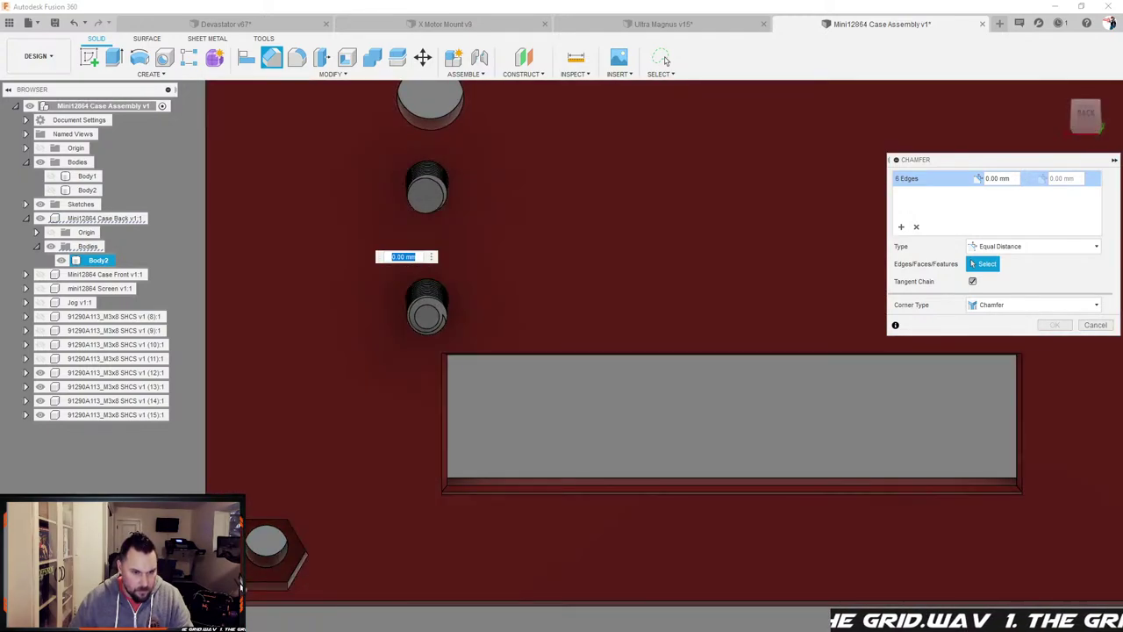
click(241, 585)
click(263, 518)
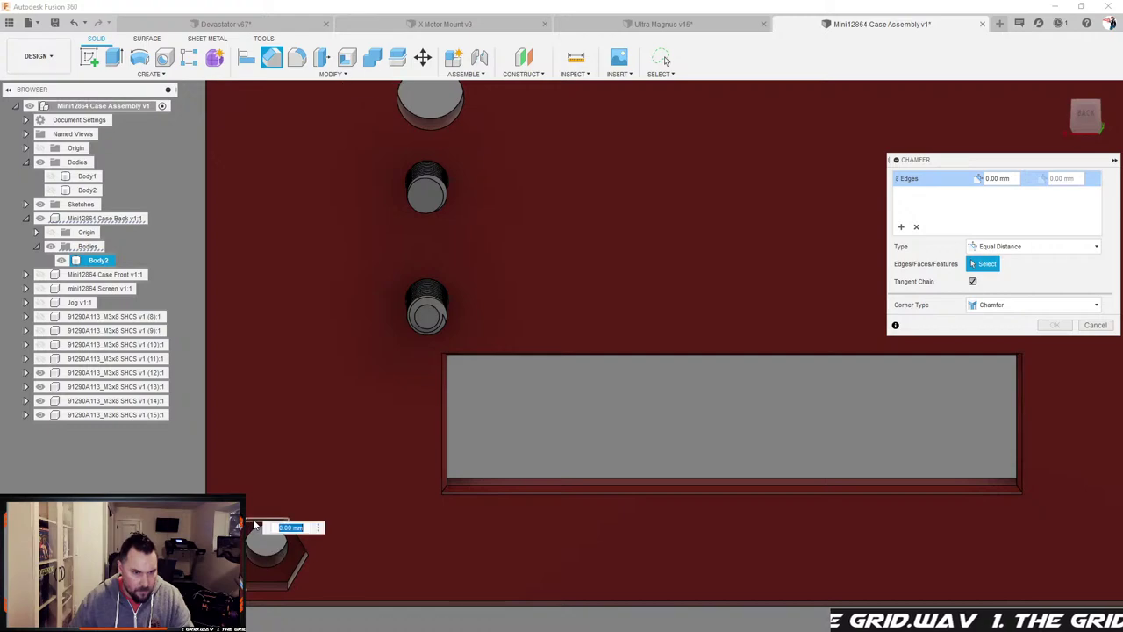
click(302, 545)
click(298, 573)
click(279, 591)
click(264, 591)
Step: Add the rear edges of the four small and two large round holes to the chamfer selection
scroll(434, 202, up, 1)
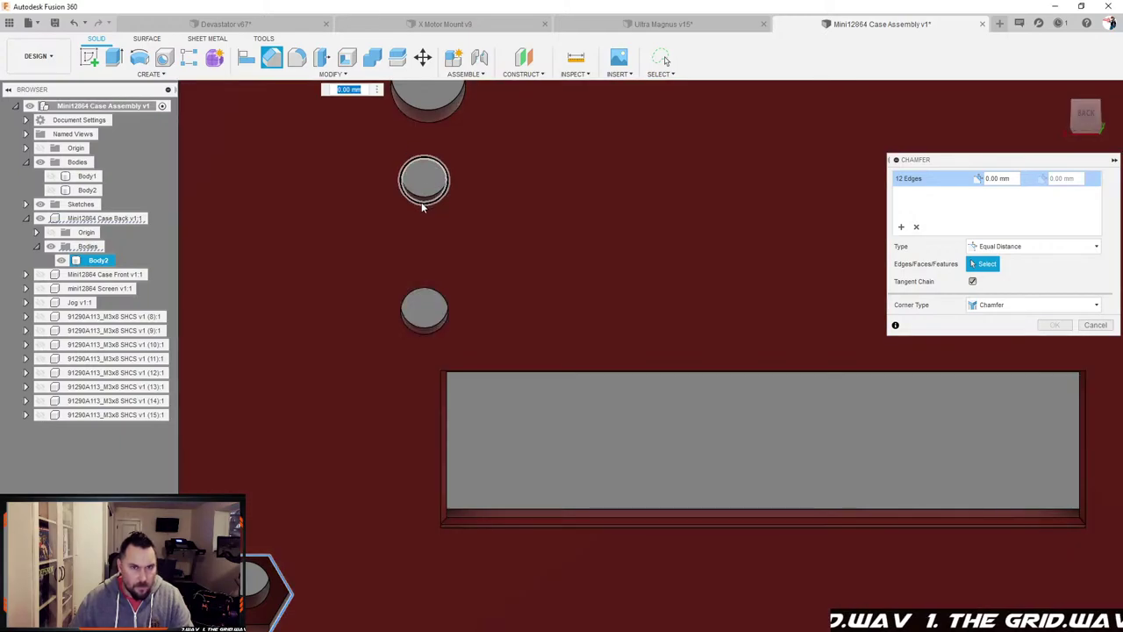
click(422, 199)
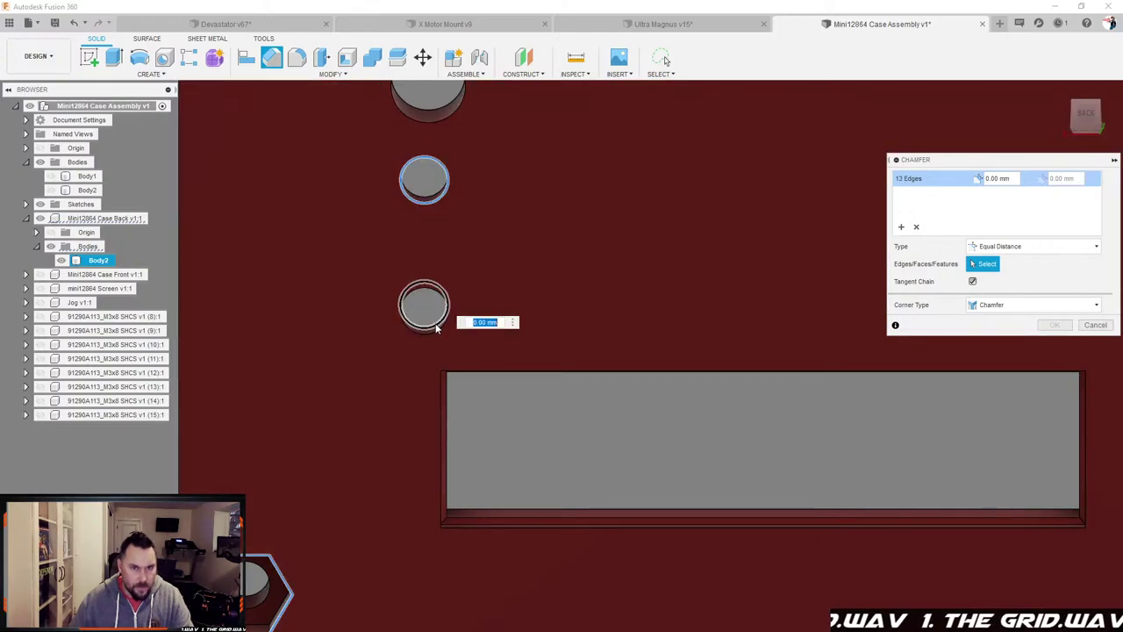
click(432, 332)
scroll(450, 283, down, 2)
scroll(523, 178, up, 3)
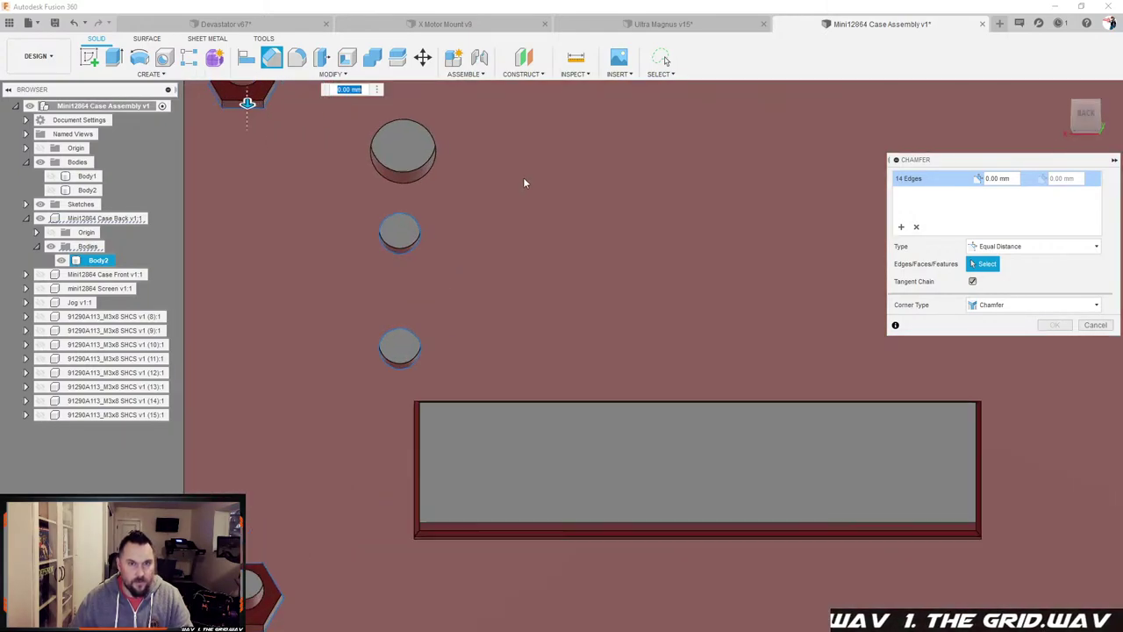
scroll(421, 219, down, 4)
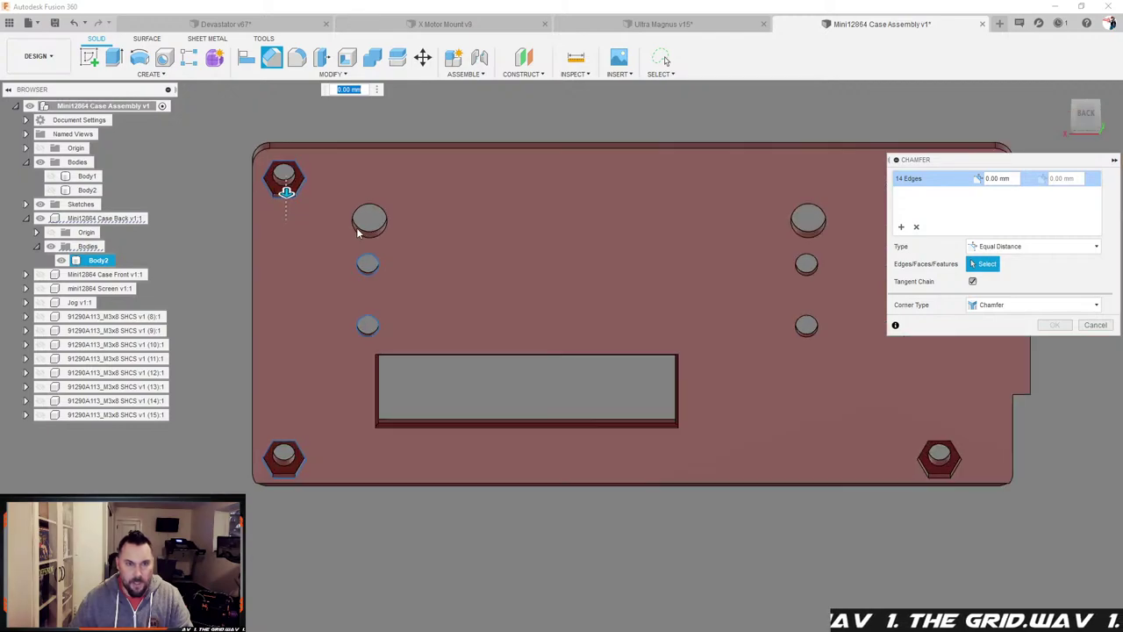
click(375, 236)
click(796, 233)
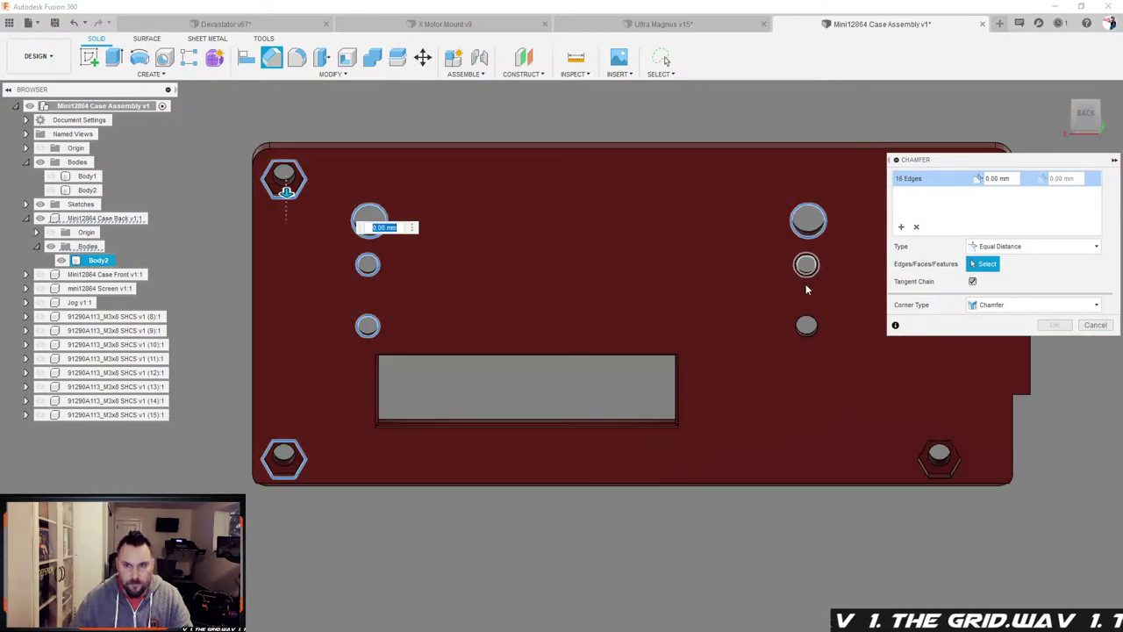
click(808, 274)
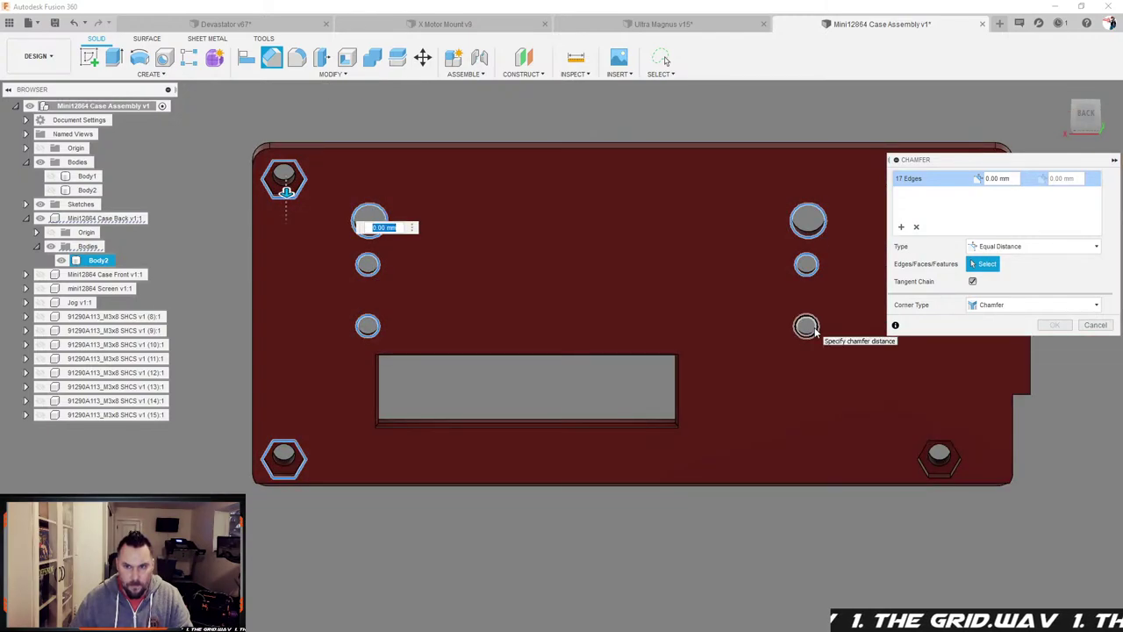
scroll(590, 327, down, 2)
Step: Add the six outer rim edges of the upper nut pocket at the tabbed end to the chamfer selection
scroll(716, 262, up, 3)
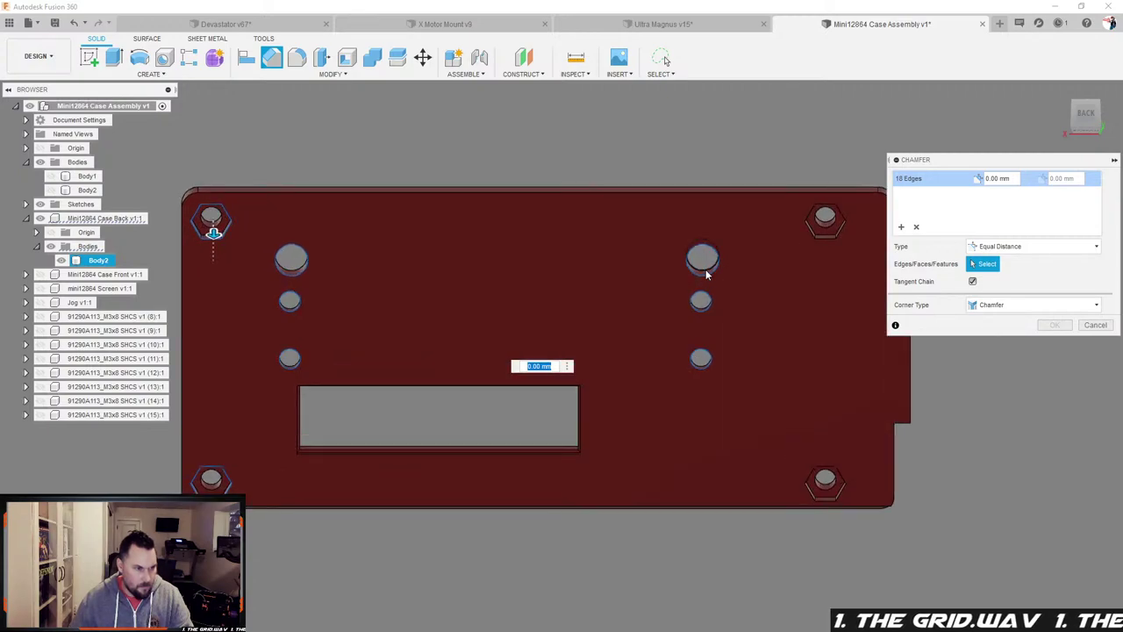
scroll(852, 242, up, 5)
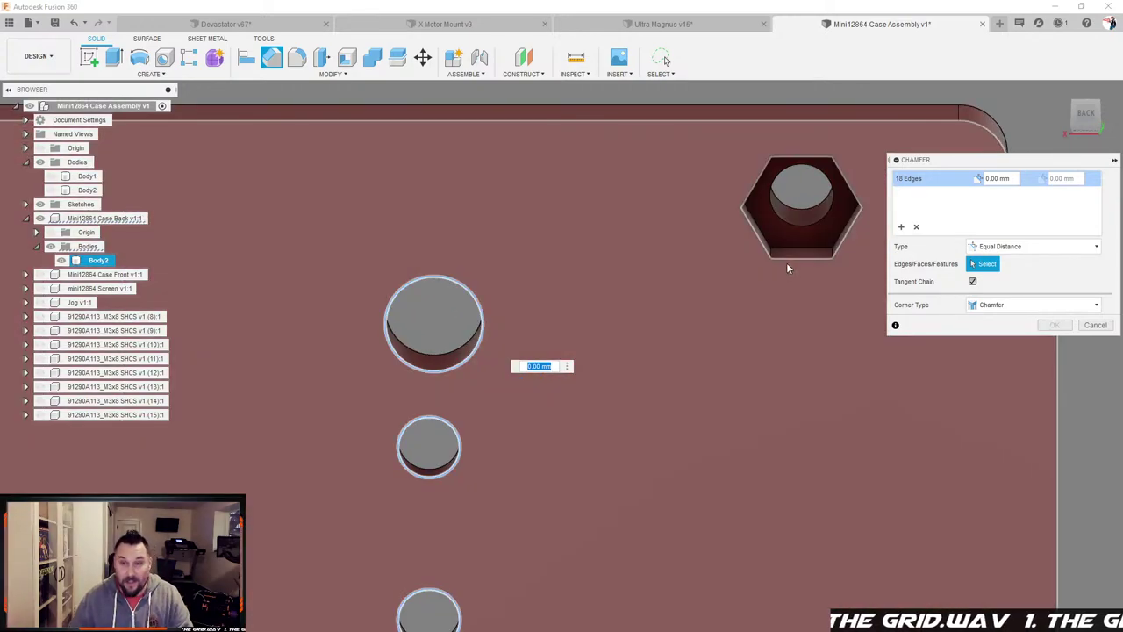
click(786, 263)
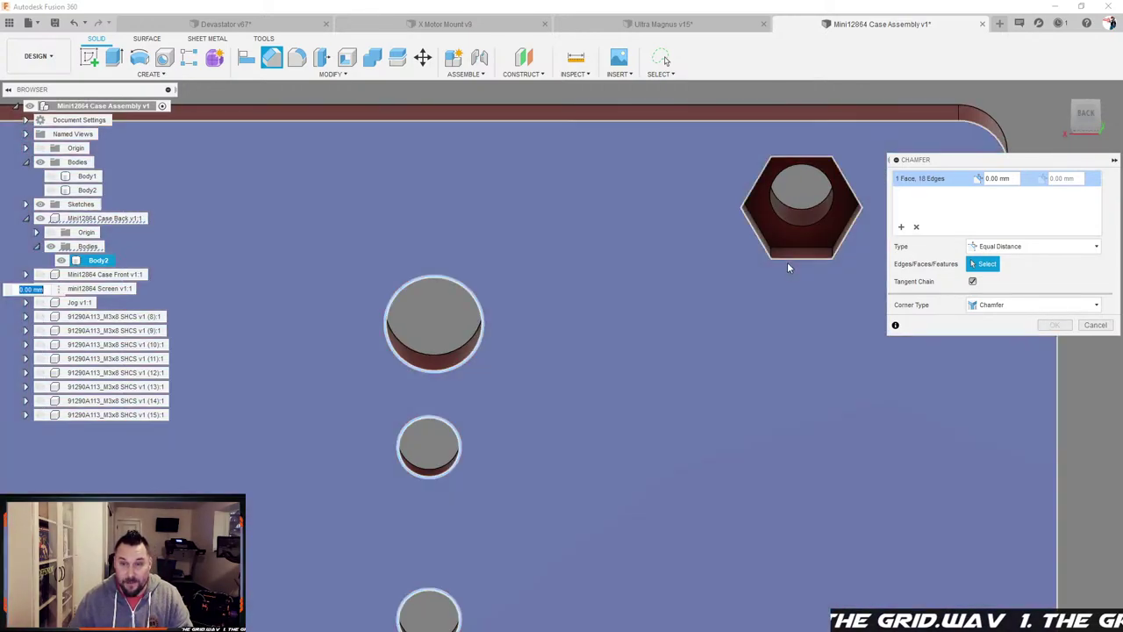
click(799, 265)
click(797, 259)
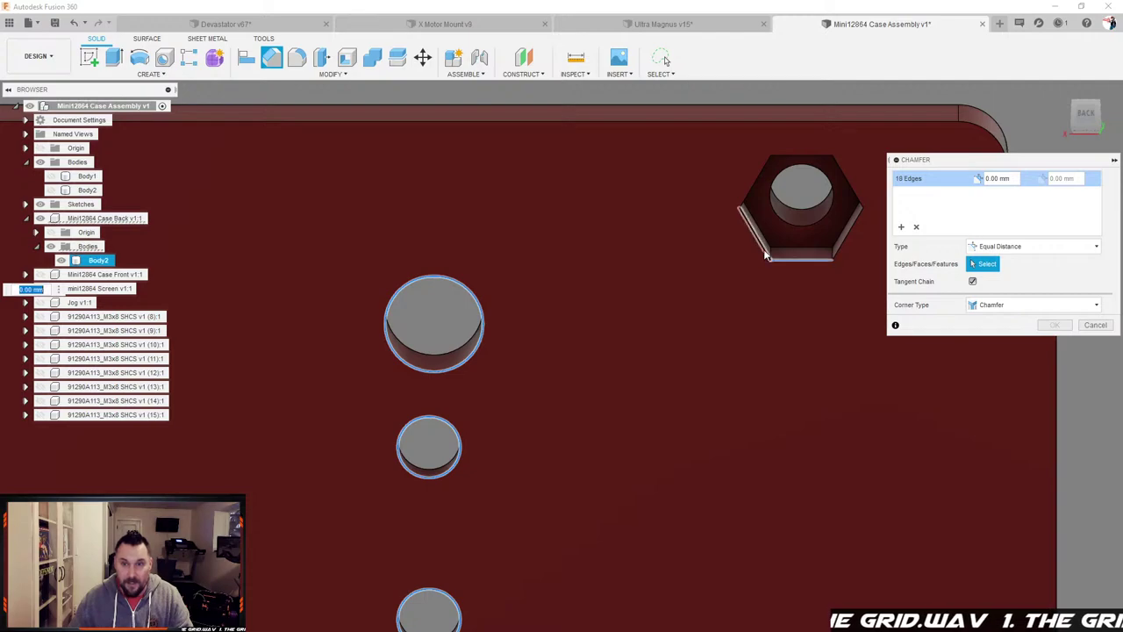
click(756, 233)
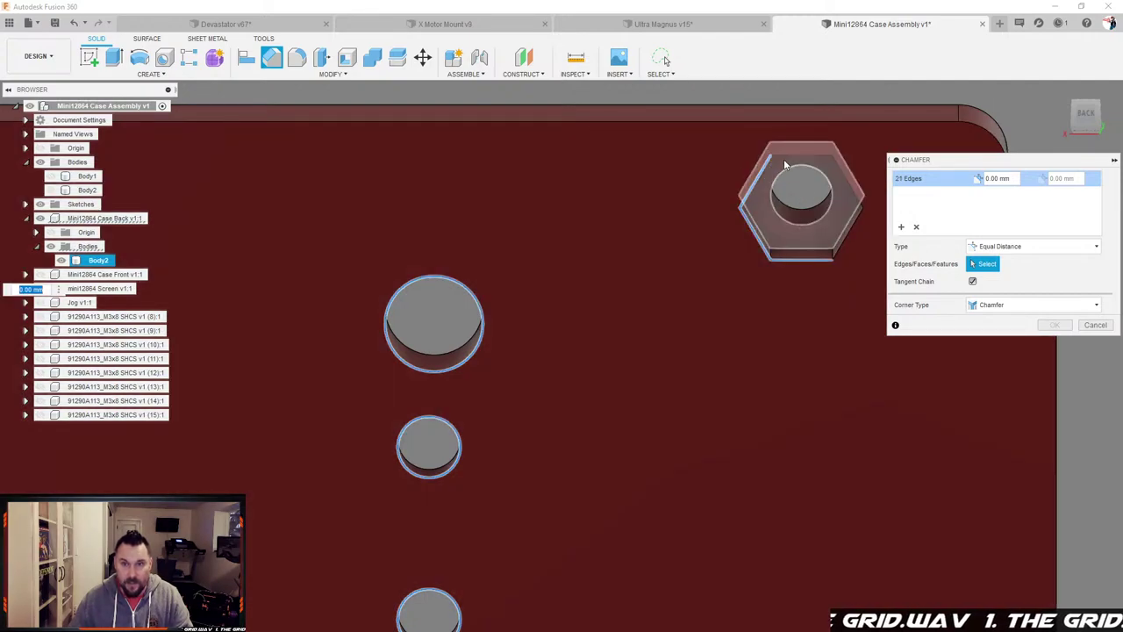
click(832, 172)
click(849, 185)
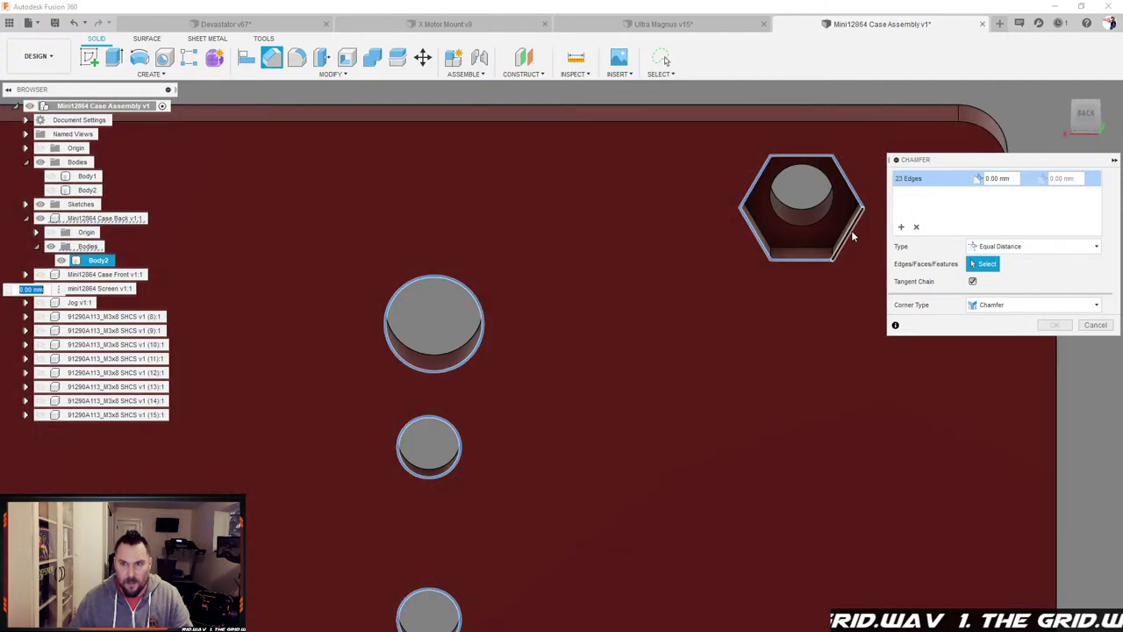
click(851, 235)
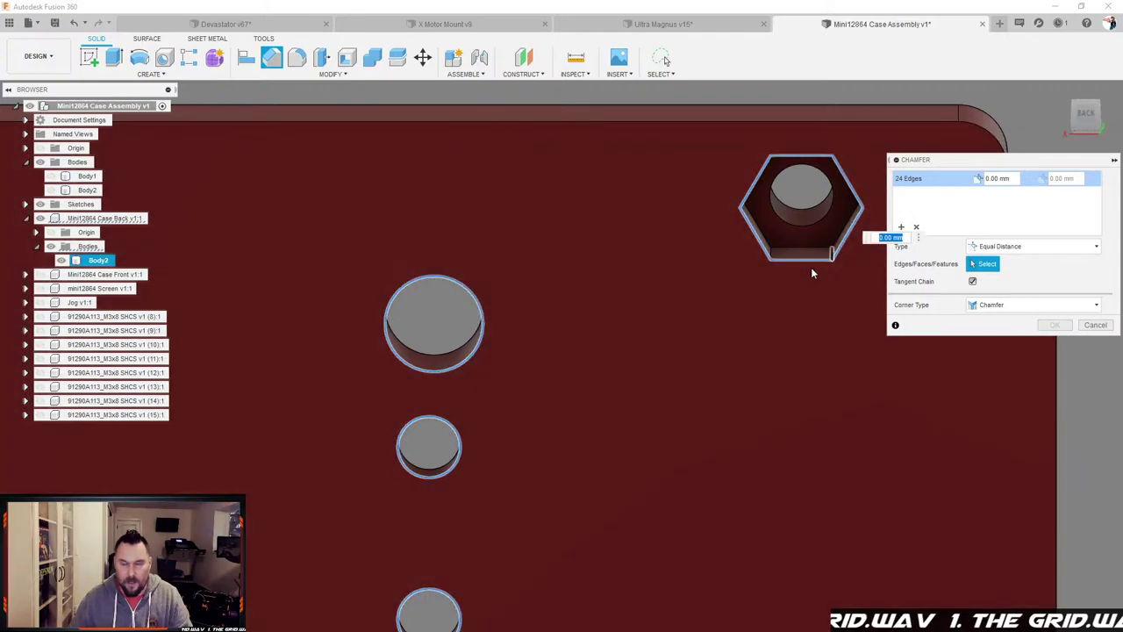
Step: Add the six outer rim edges of the lower nut pocket at the tabbed end to the chamfer selection
scroll(781, 333, down, 5)
scroll(799, 510, up, 5)
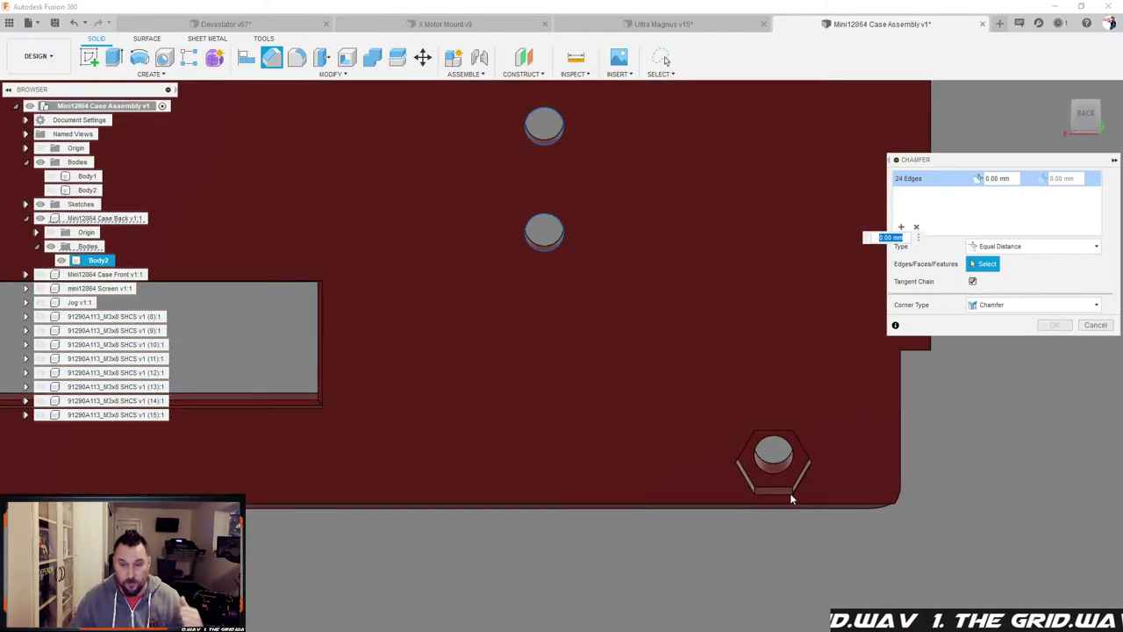
click(750, 493)
click(749, 490)
click(746, 448)
click(769, 431)
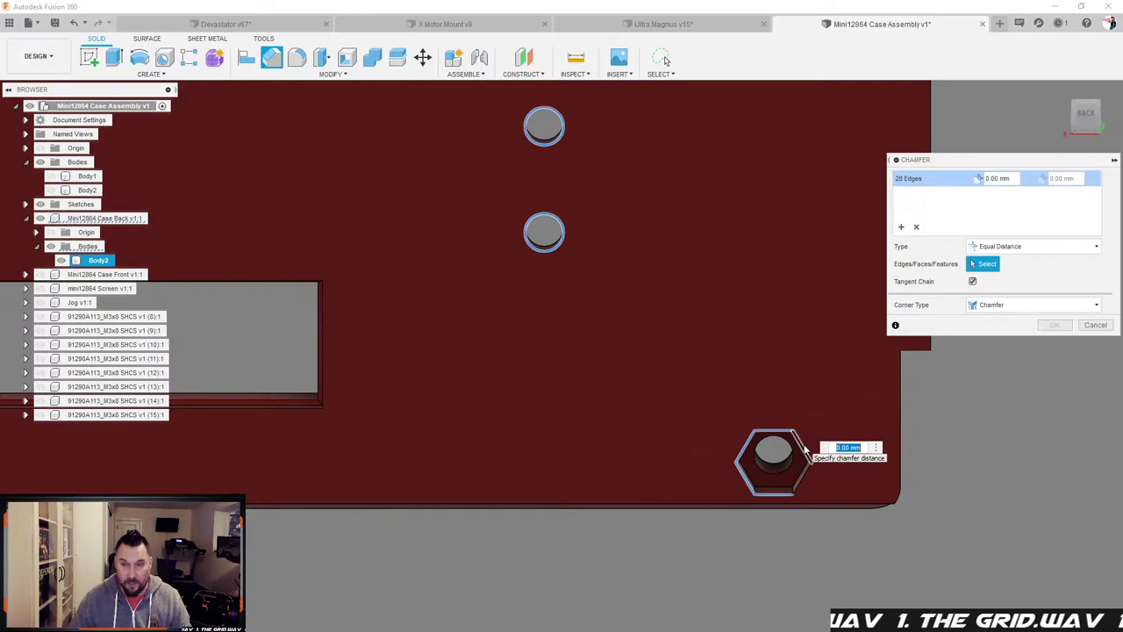
click(809, 480)
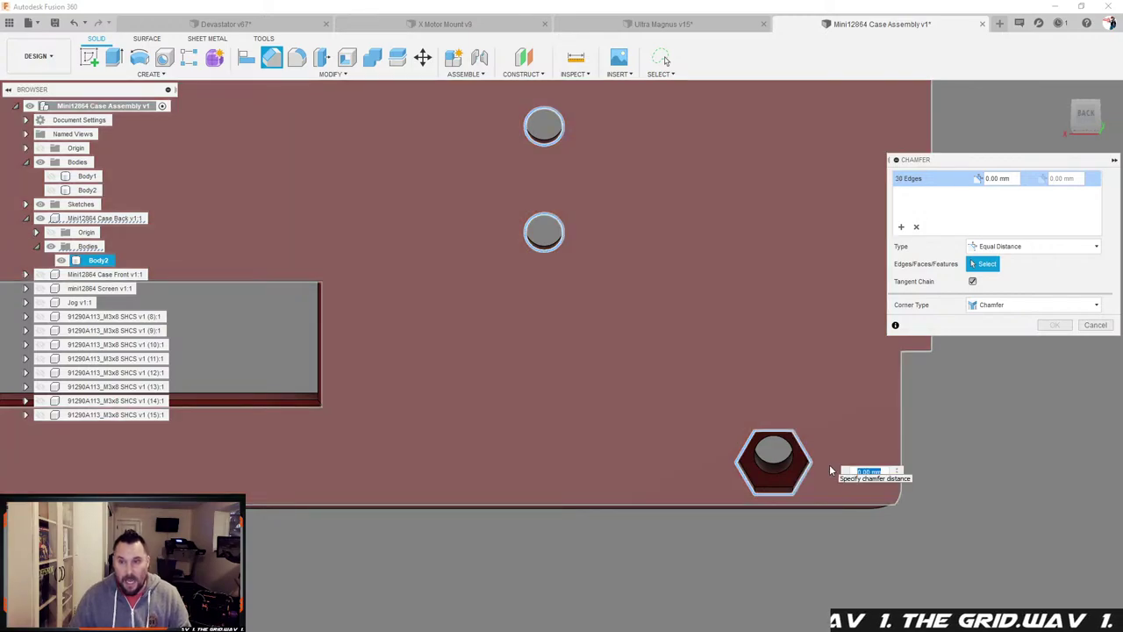
Step: Set the equal-distance chamfer to 0.4 mm and apply it to the selected pocket and hole edges
scroll(780, 479, down, 3)
text(.4)
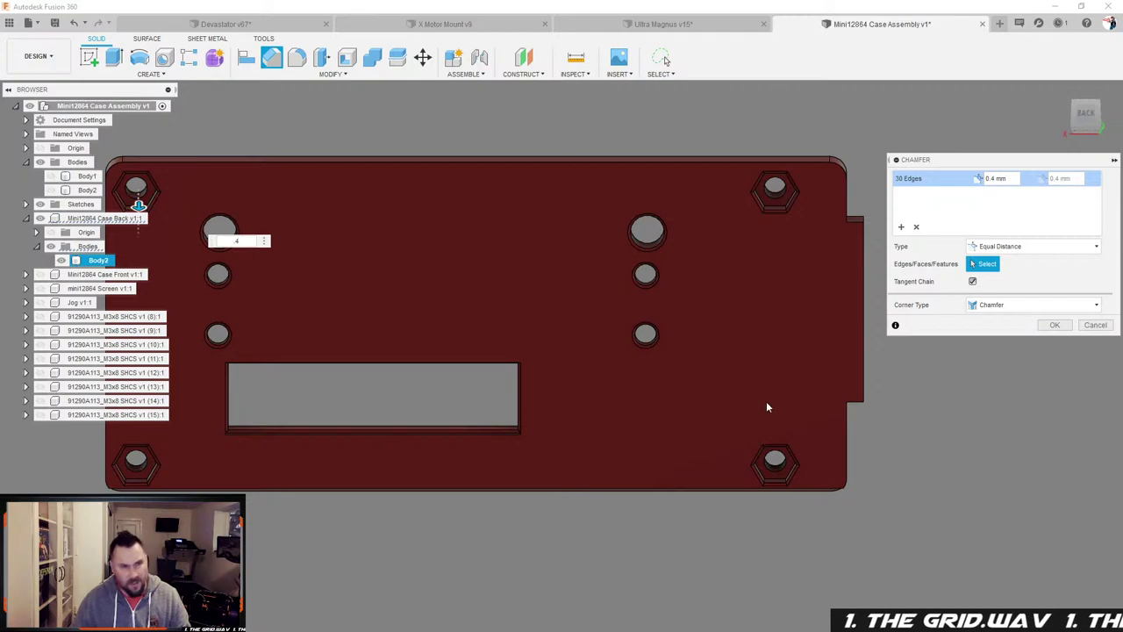
click(1054, 326)
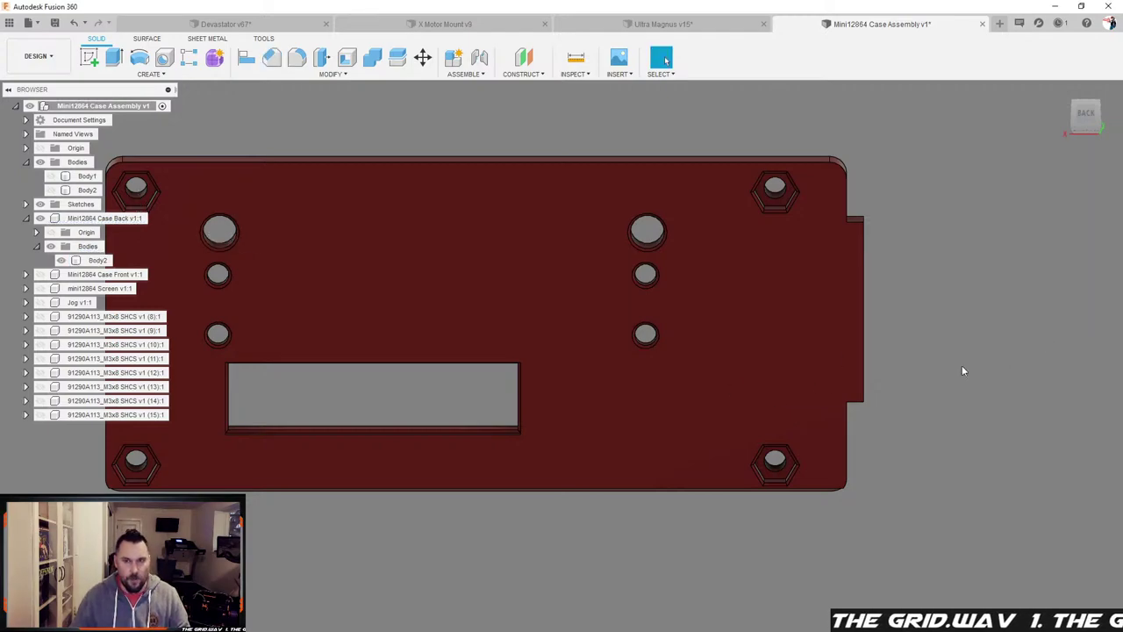
scroll(961, 367, down, 1)
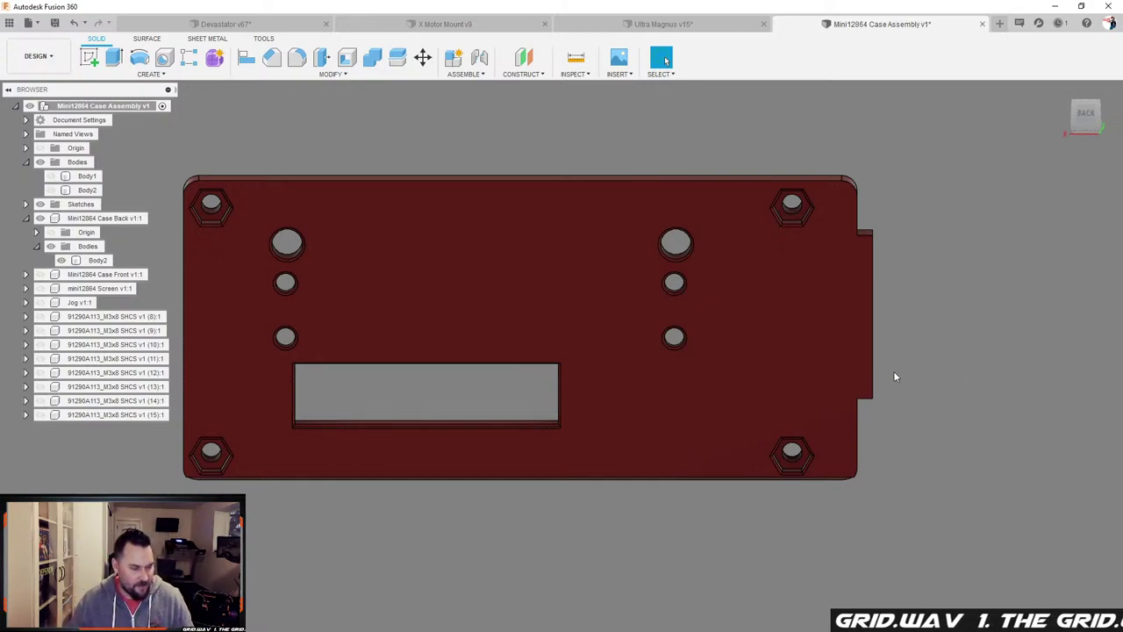
click(856, 342)
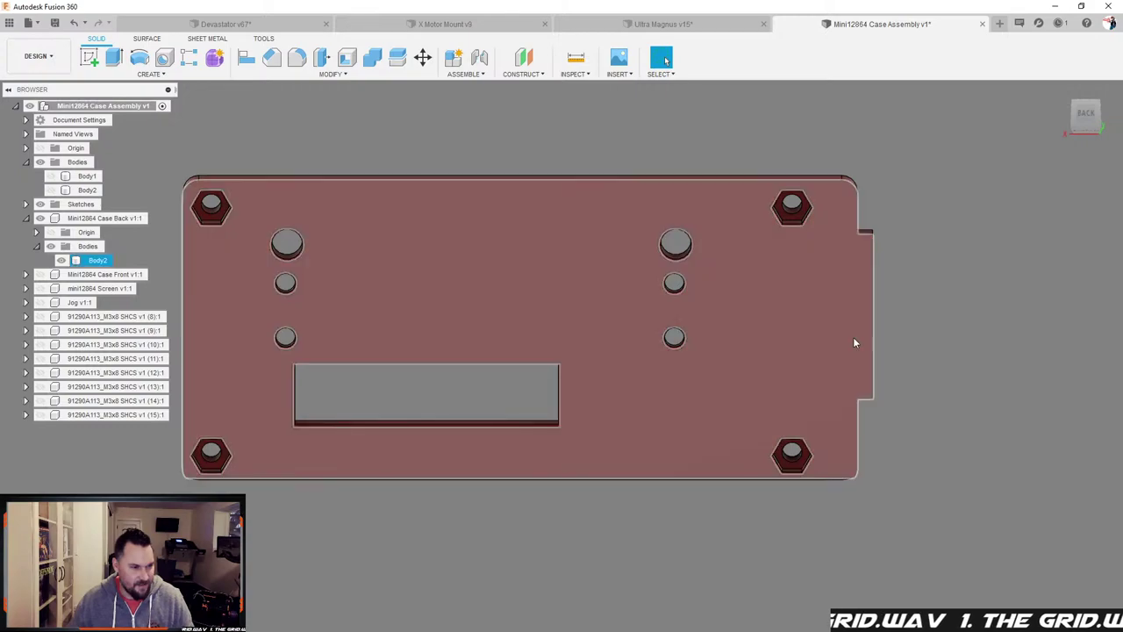
scroll(825, 338, down, 2)
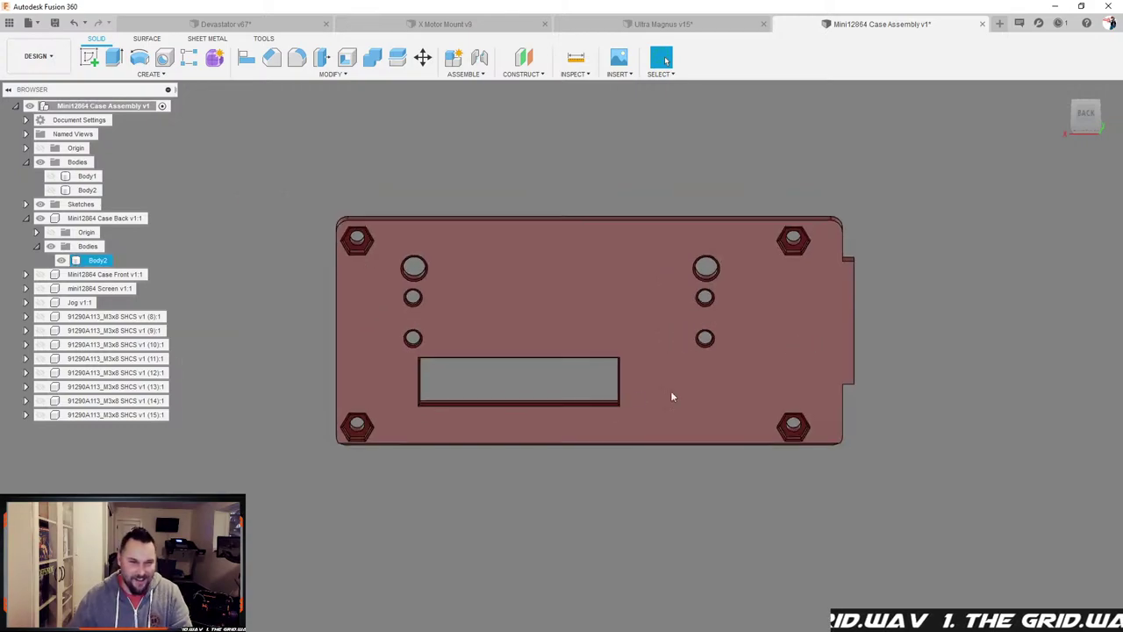
scroll(600, 364, up, 3)
shift+middle_drag(685, 381, 689, 387)
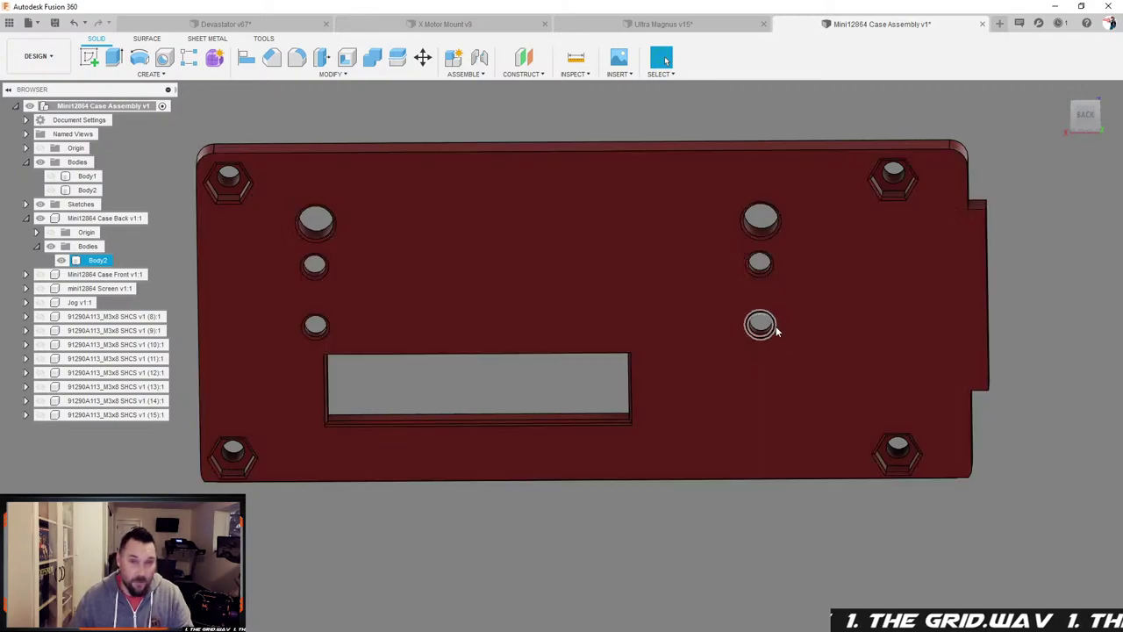
Step: Start a chamfer on the front-face rim edges of the two large round holes in the case back
shift+middle_drag(760, 323, 709, 412)
scroll(528, 334, down, 1)
scroll(461, 230, up, 3)
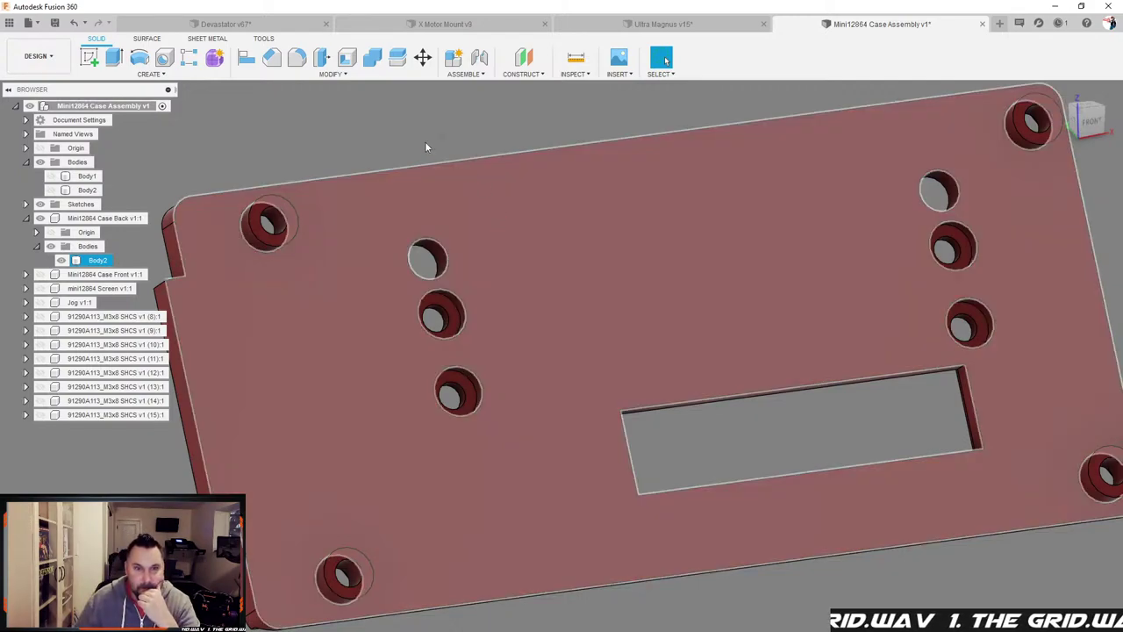
click(424, 141)
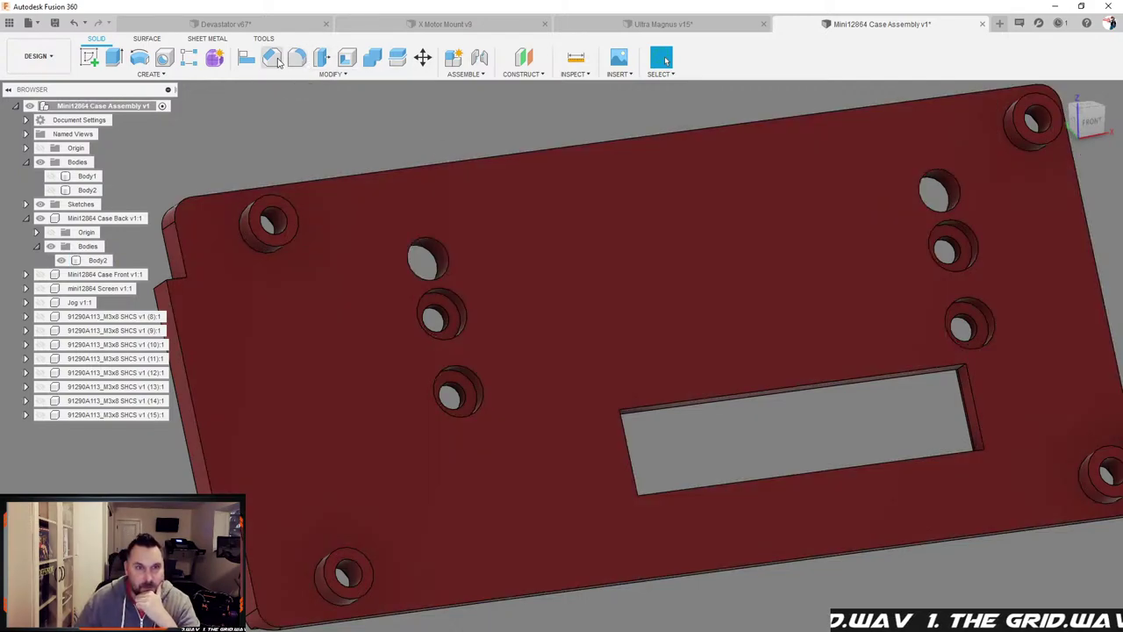
click(271, 57)
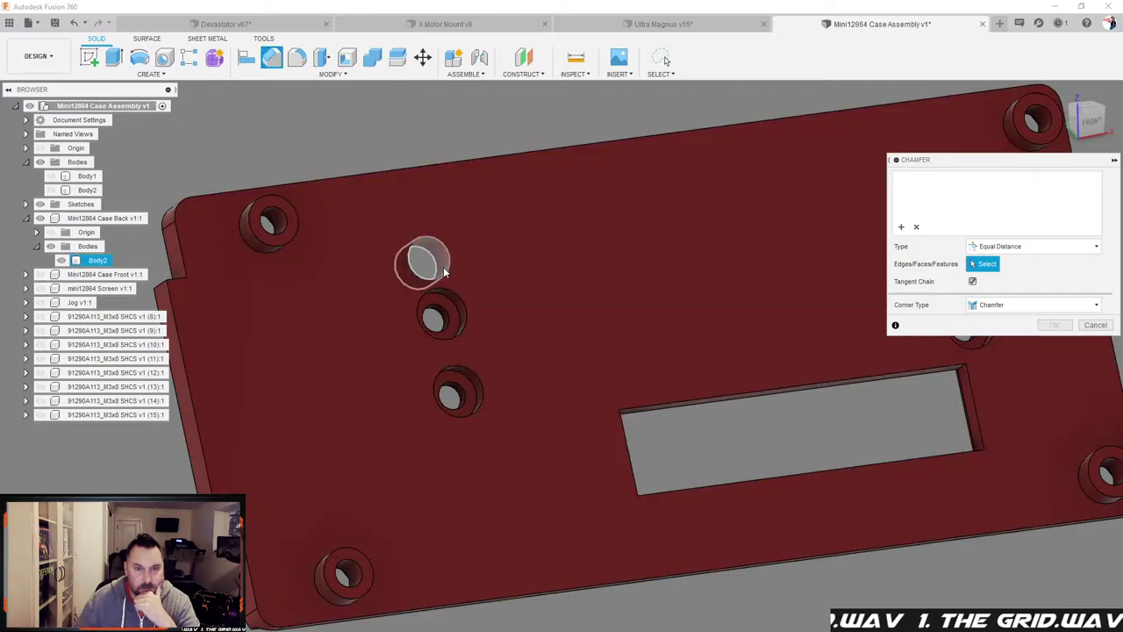
click(444, 273)
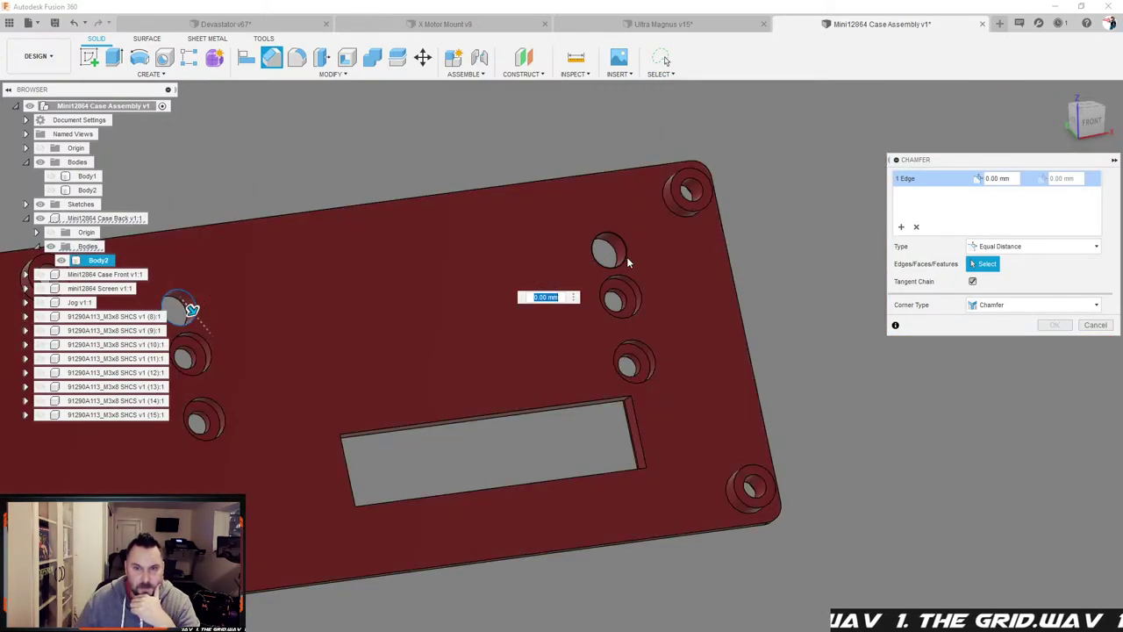
click(604, 252)
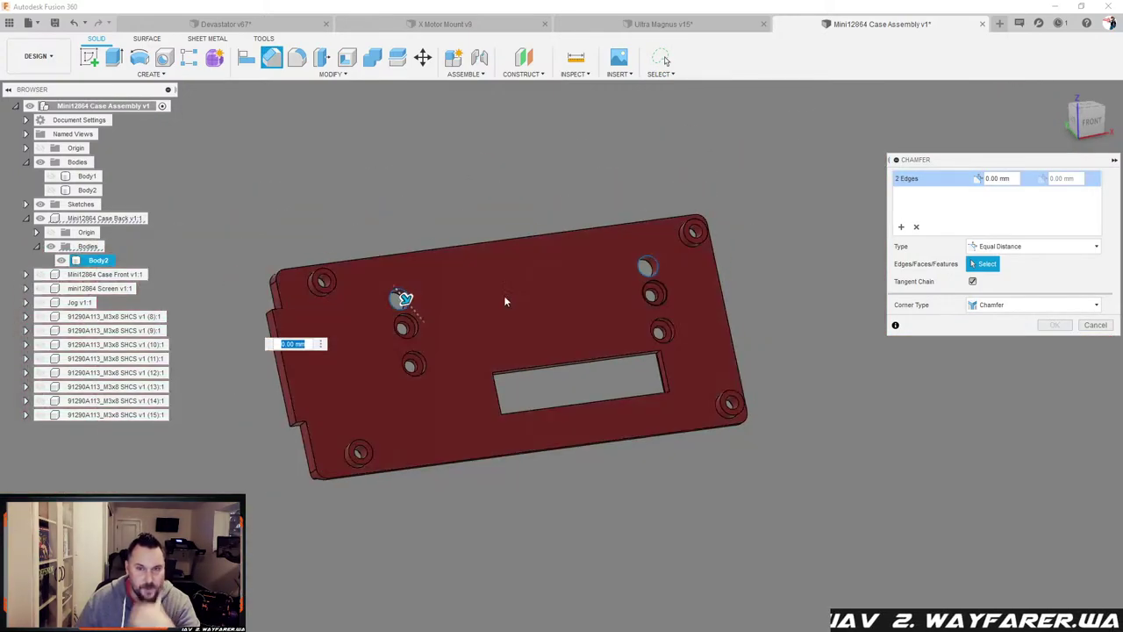
Step: Set the equal-distance chamfer on the two large holes' front edges to 1 mm
scroll(413, 294, up, 8)
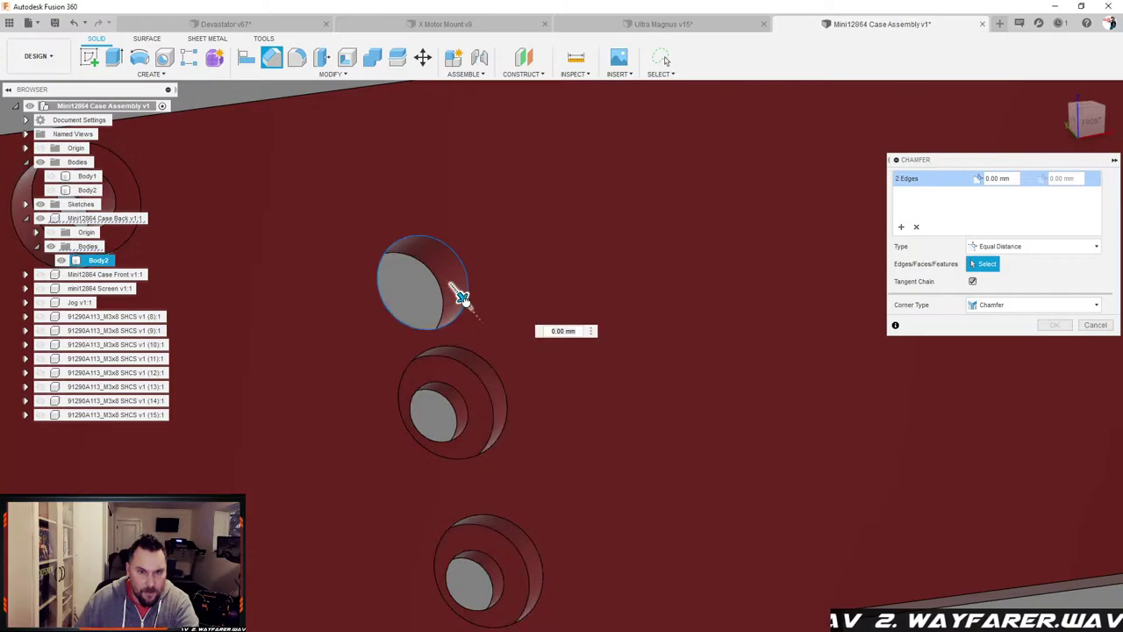
drag(459, 296, 464, 299)
click(587, 334)
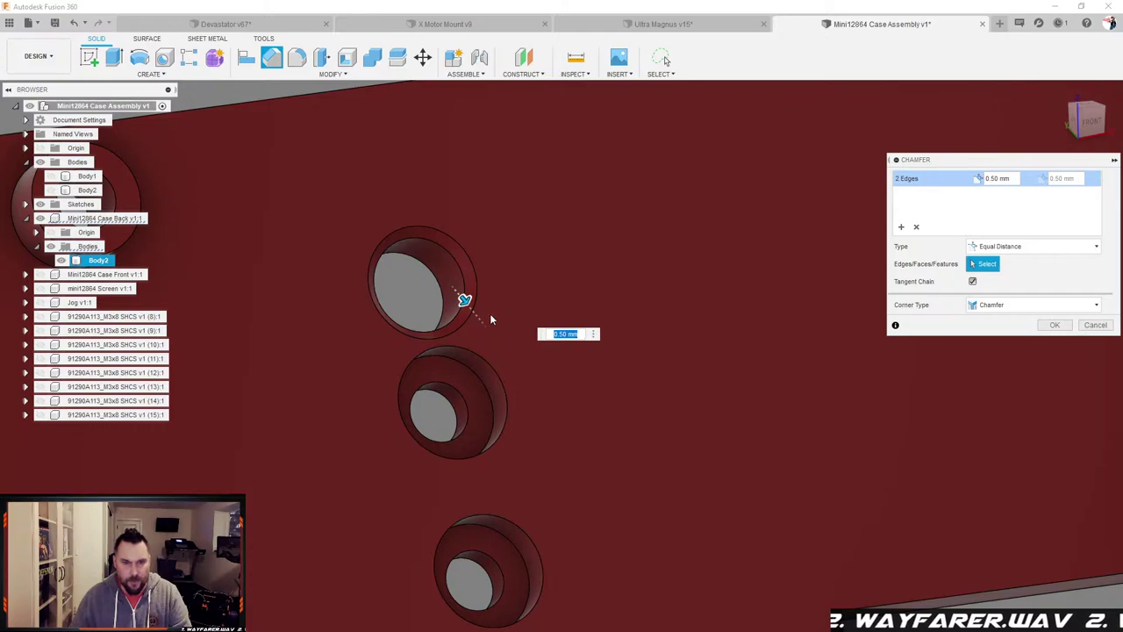
text(1.5)
key(Return)
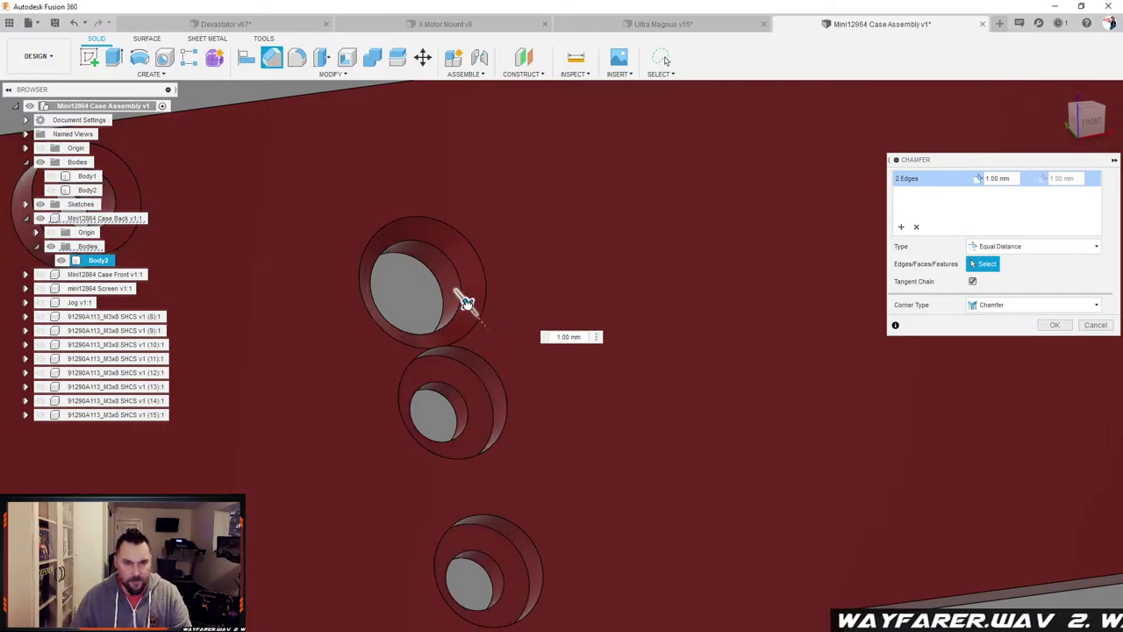
drag(468, 304, 466, 303)
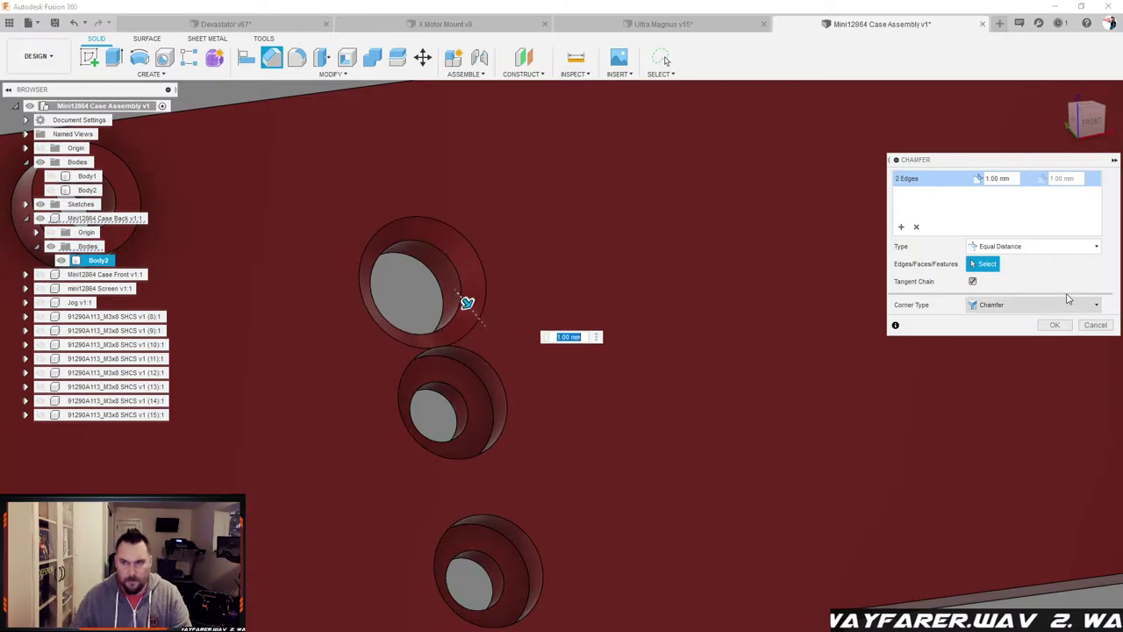
Step: Switch the large holes' chamfer to Two Distance with a second distance of 2 mm and apply it
click(1101, 250)
click(1007, 273)
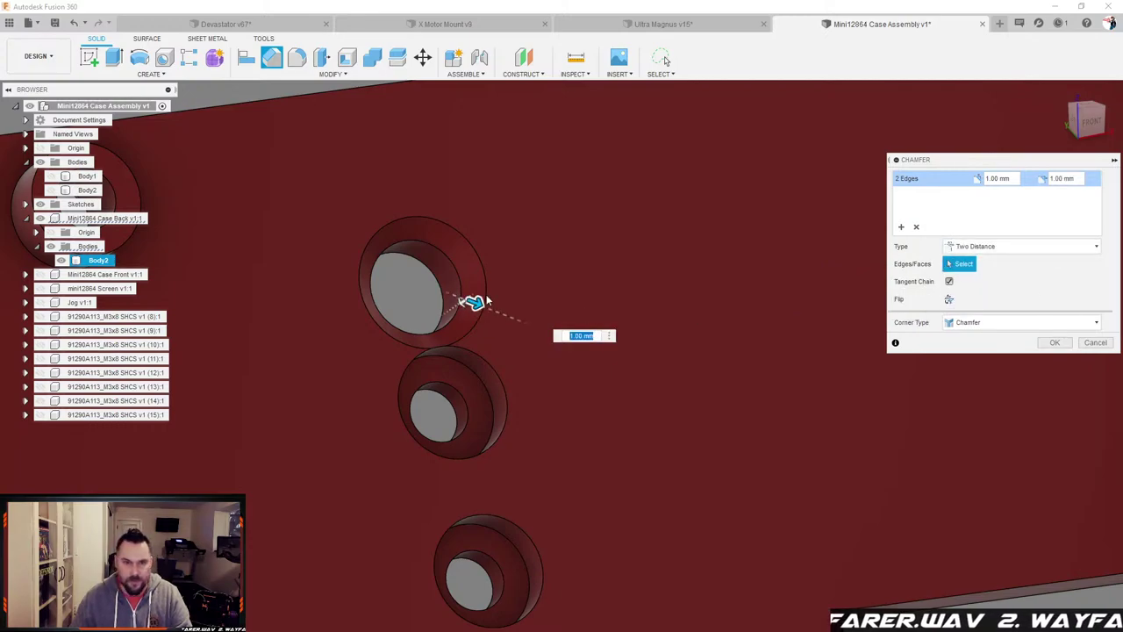
drag(462, 303, 455, 307)
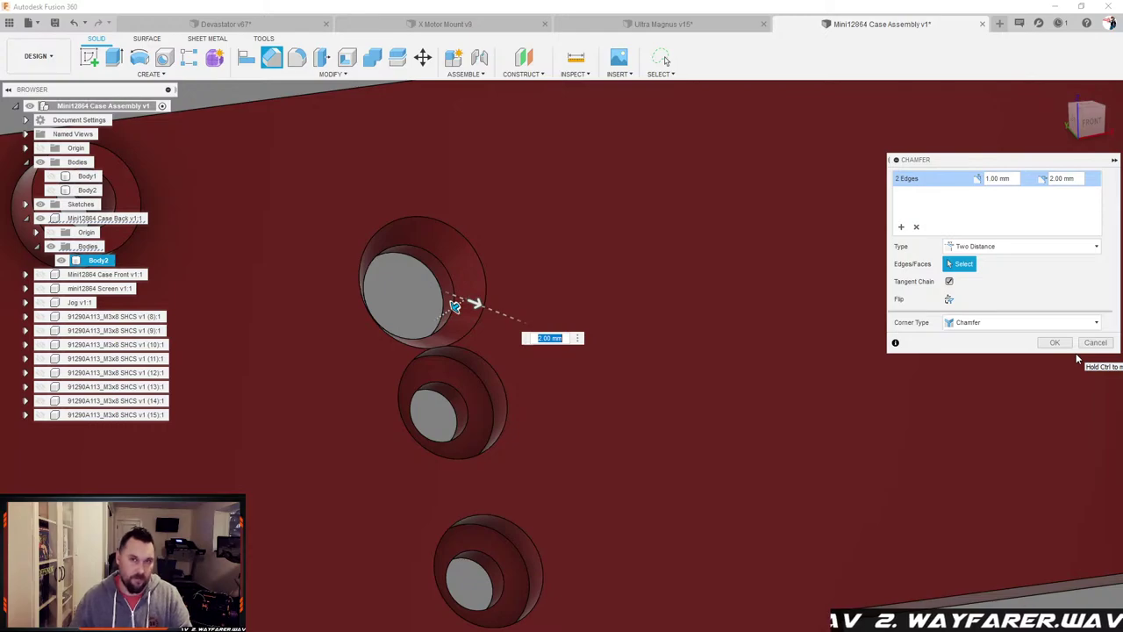
click(1056, 343)
Step: Examine the chamfered holes on the case back's front and the nut pockets on its rear face
scroll(907, 351, down, 6)
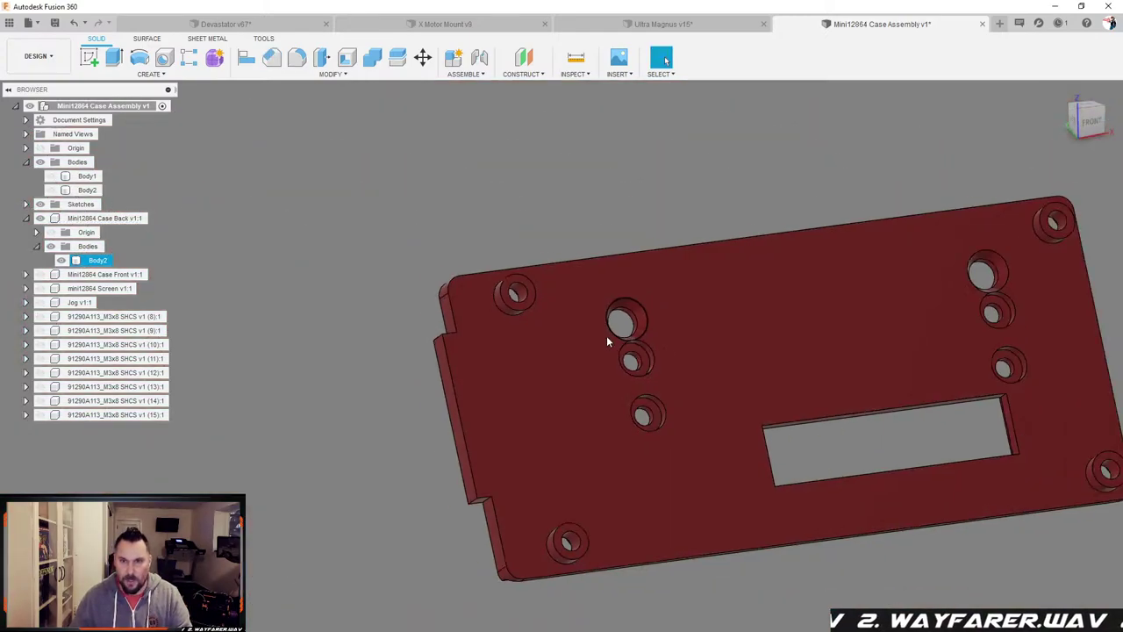
scroll(823, 308, up, 2)
shift+middle_drag(823, 308, 859, 304)
scroll(790, 312, down, 2)
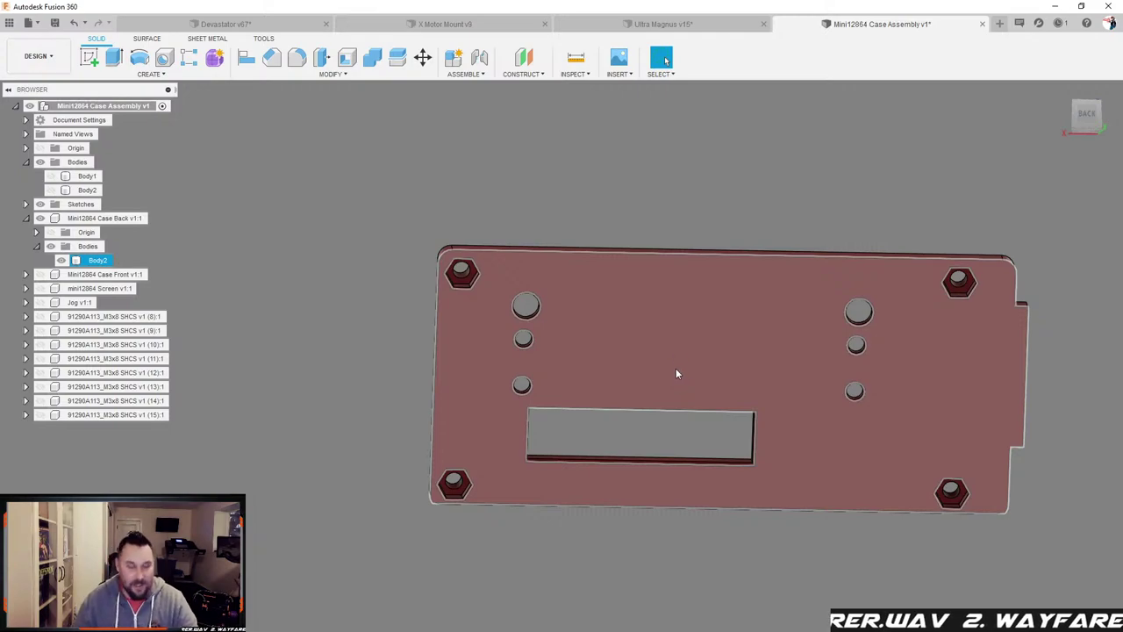
shift+middle_drag(676, 373, 699, 379)
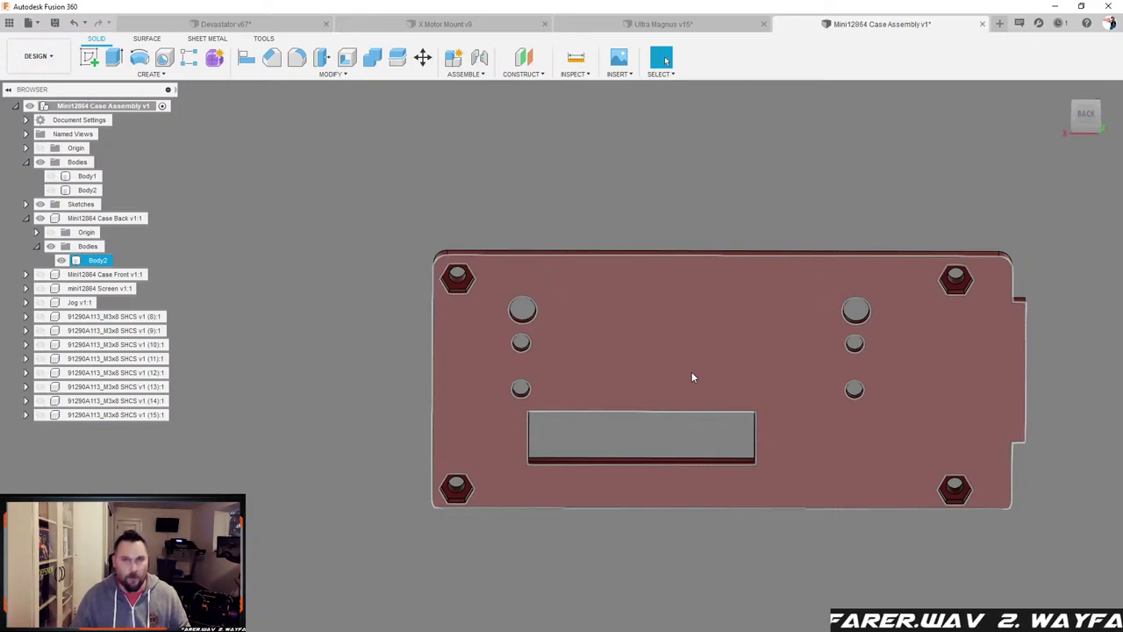
shift+middle_drag(691, 378, 702, 356)
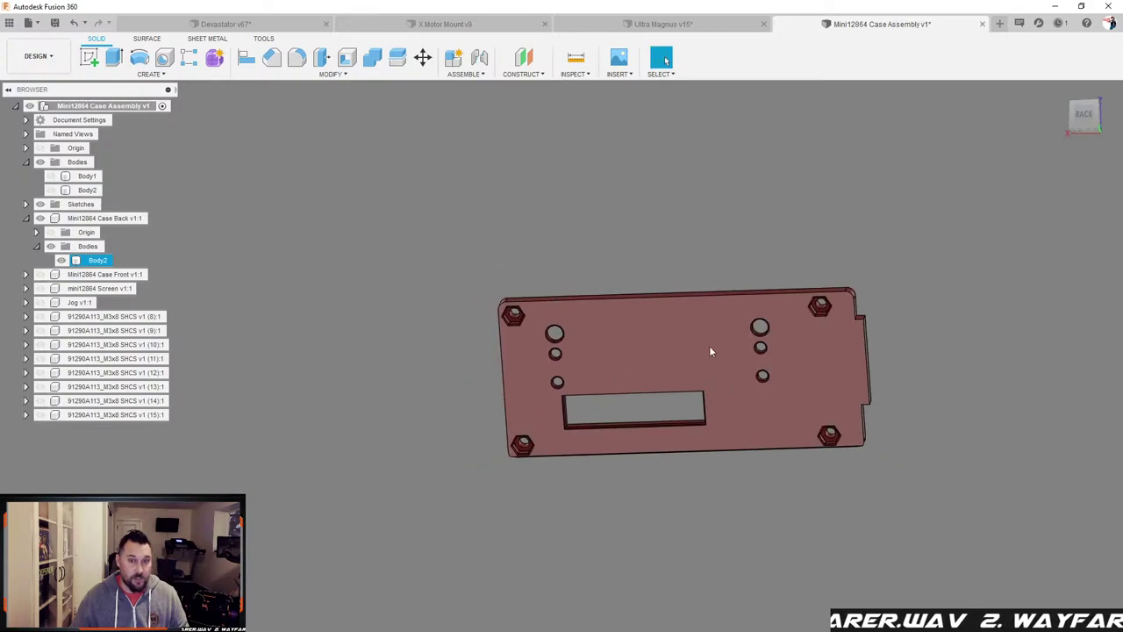
scroll(738, 342, up, 3)
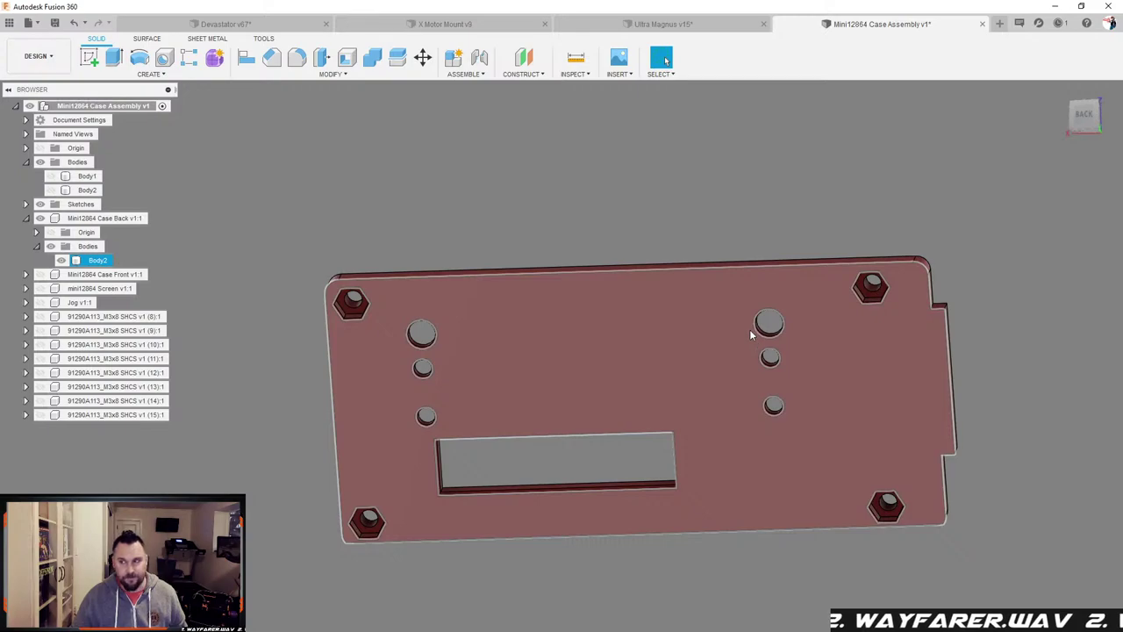
click(877, 219)
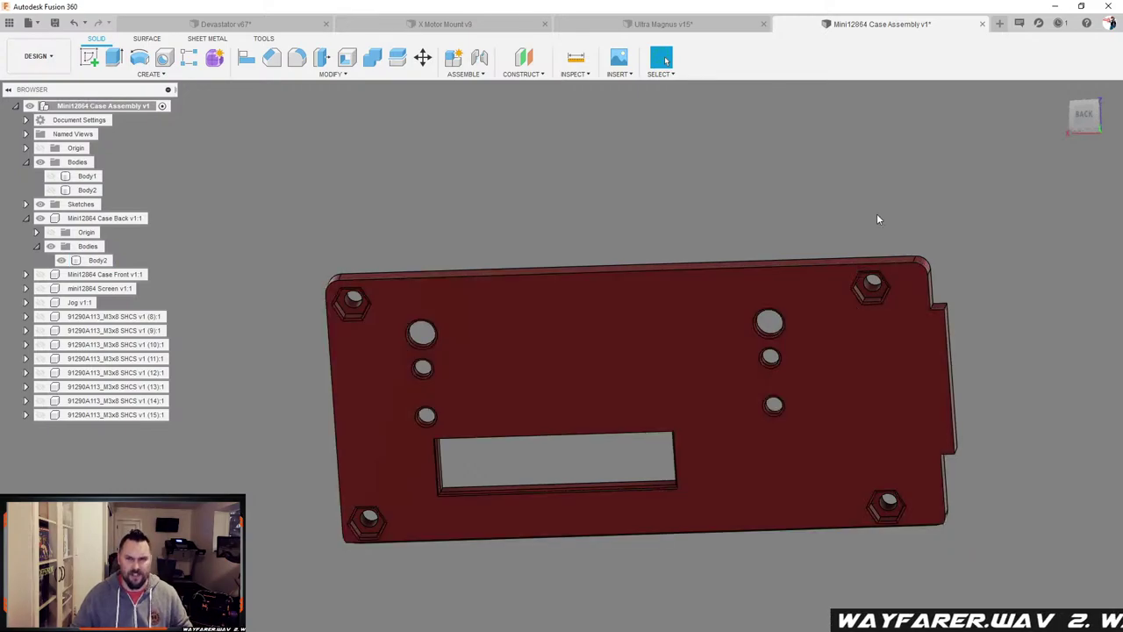
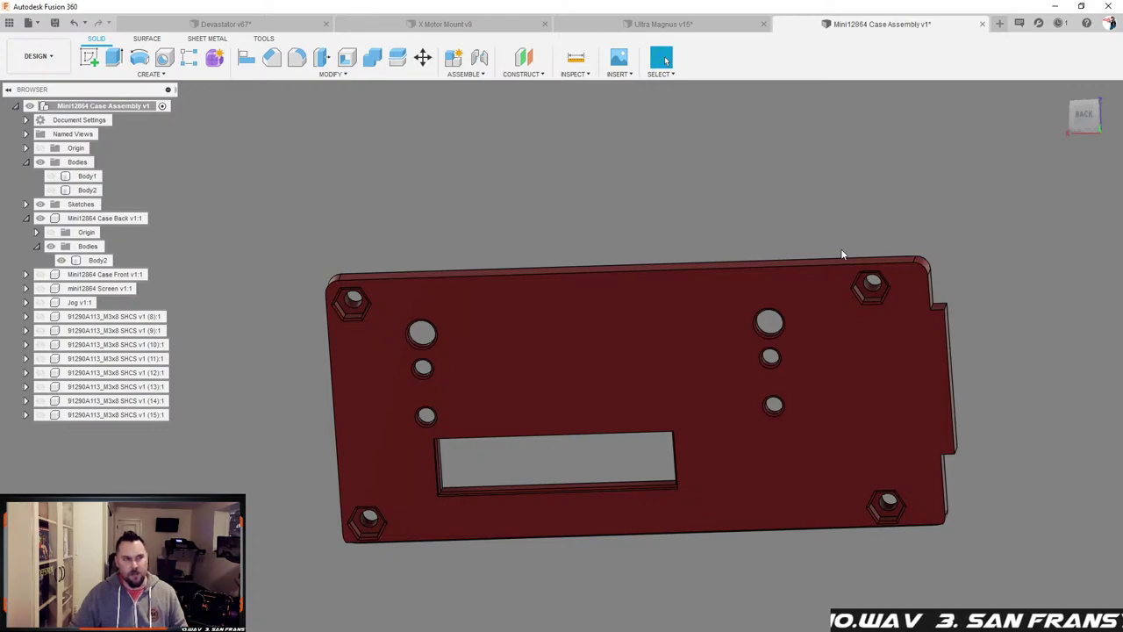
click(839, 260)
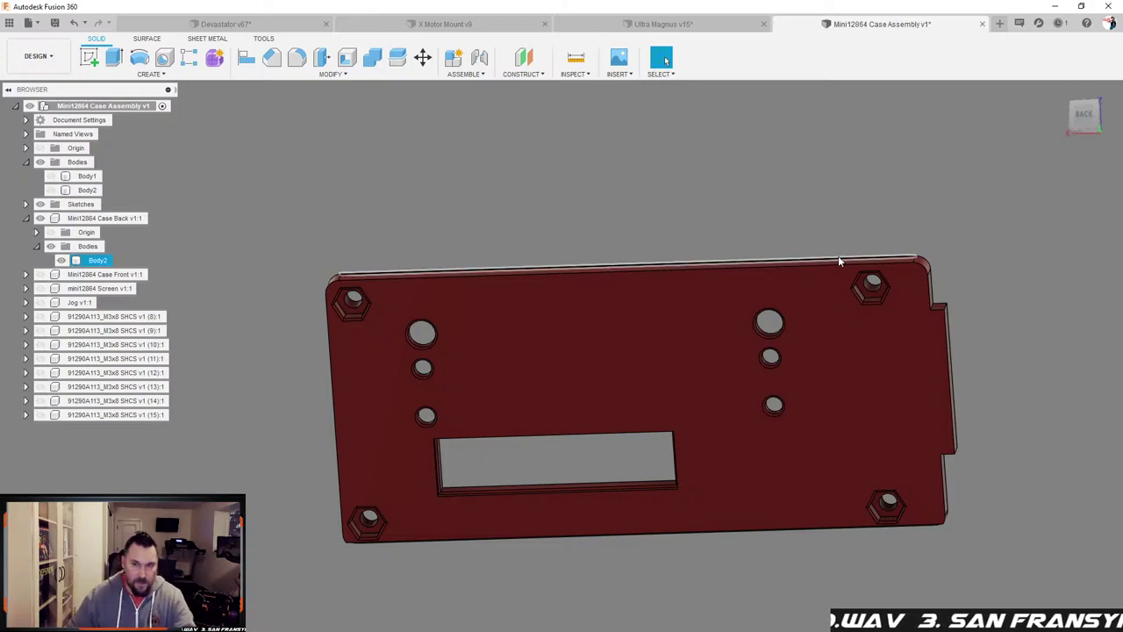
click(892, 240)
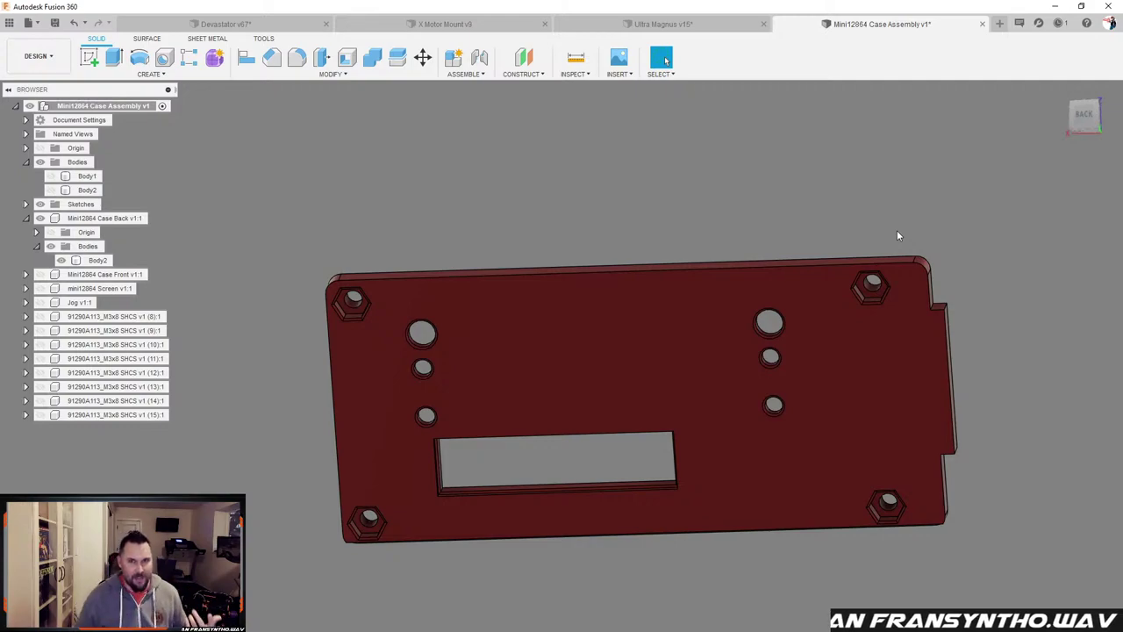
mouse_move(897, 230)
shift+middle_down()
mouse_move(884, 216)
mouse_move(892, 206)
mouse_move(886, 215)
shift+middle_up()
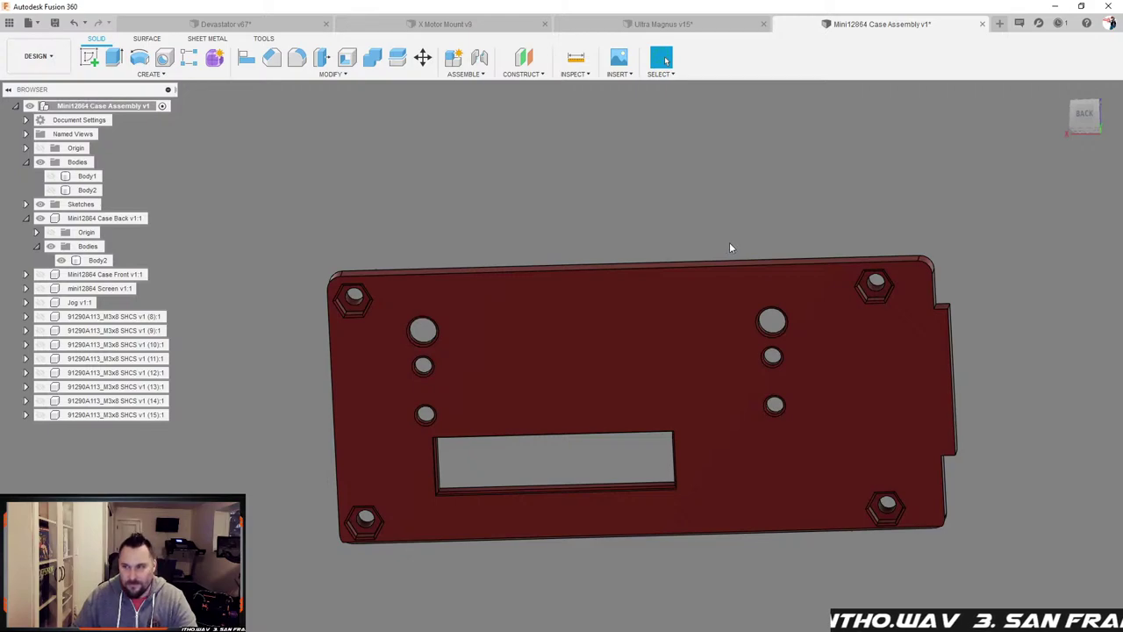
shift+middle_drag(735, 227, 743, 221)
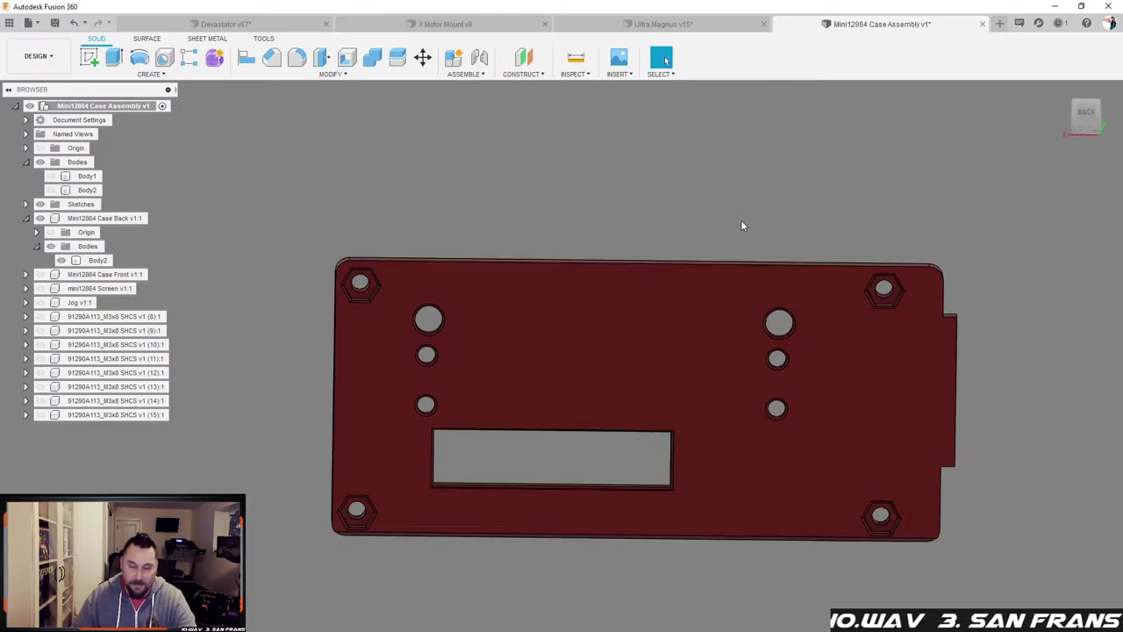
shift+middle_drag(740, 219, 741, 233)
Step: Show the Mini12864 Case Front component together with the case back
click(825, 334)
scroll(825, 333, up, 2)
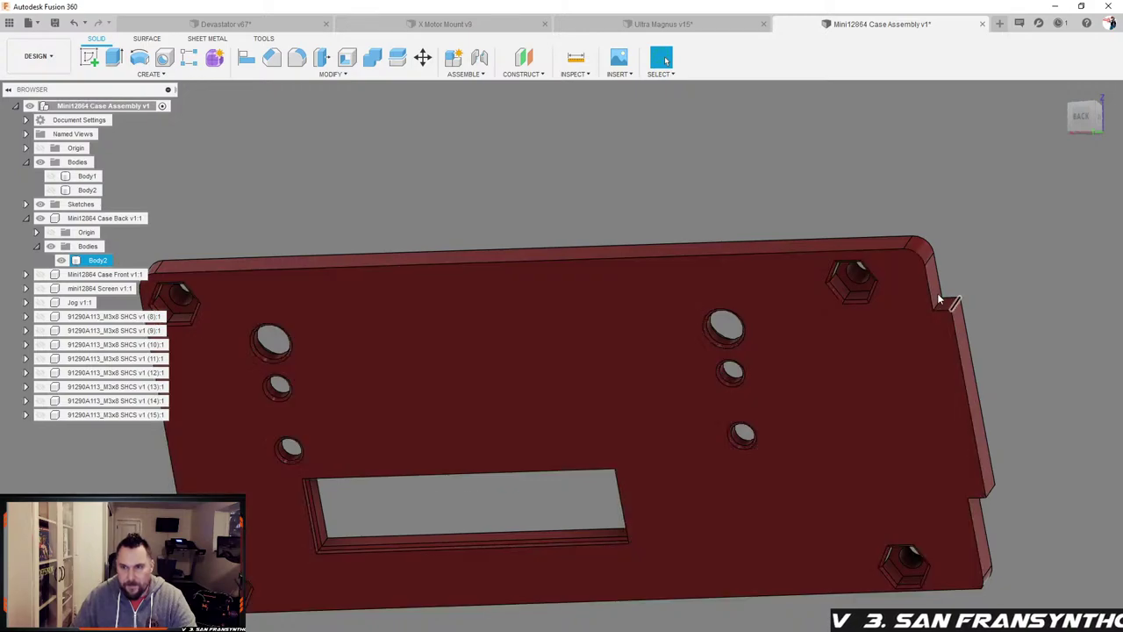
scroll(939, 300, up, 3)
scroll(673, 223, down, 3)
shift+middle_drag(673, 223, 680, 235)
key(Escape)
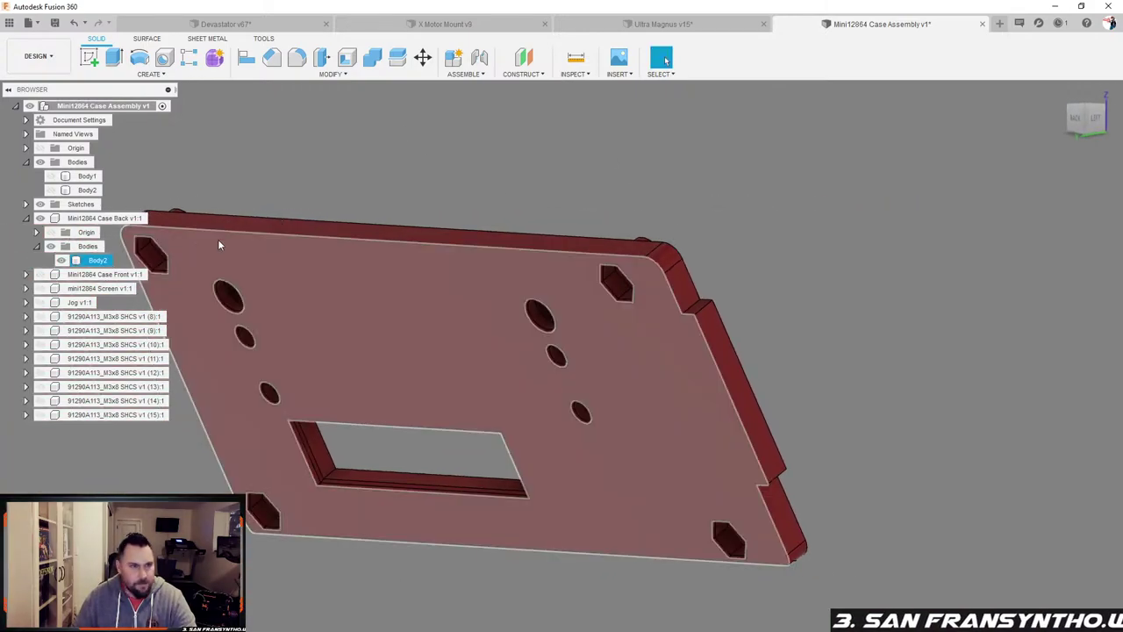
click(41, 275)
shift+middle_drag(766, 230, 722, 191)
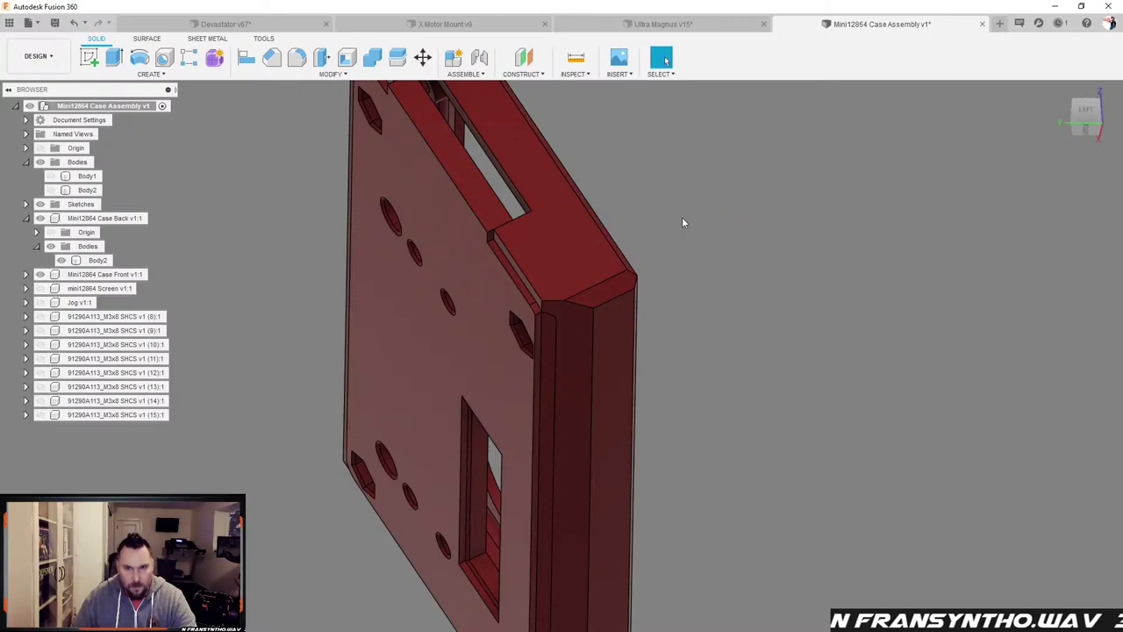
Step: Delete the narrow face running along the case back's long edge nearest the rectangular cutout
scroll(538, 393, up, 3)
click(565, 331)
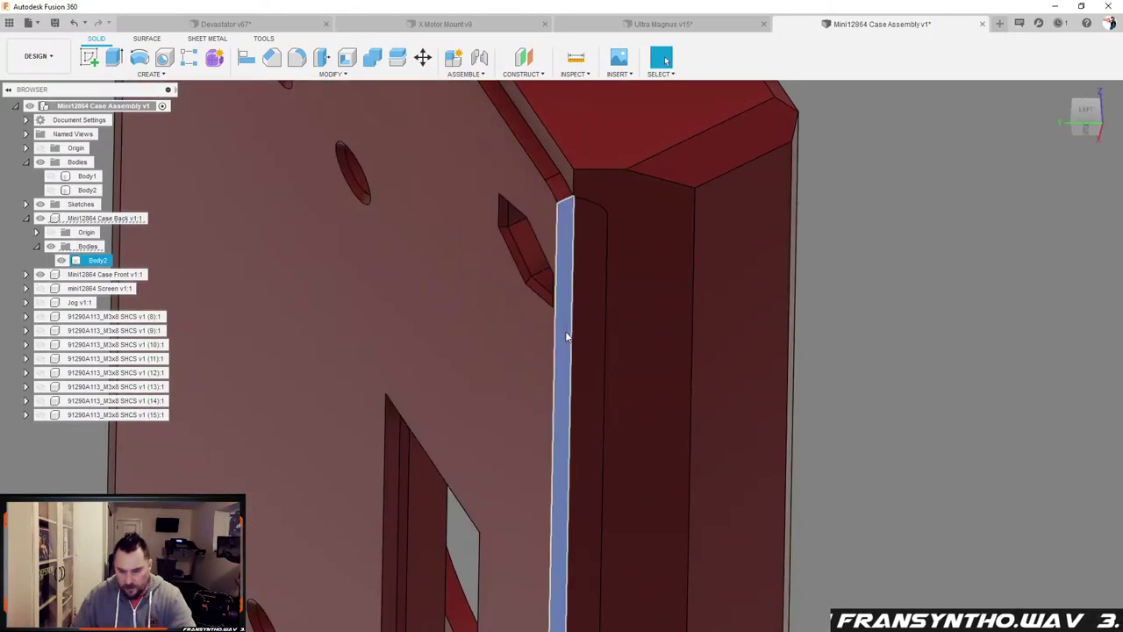
key(Delete)
scroll(646, 290, down, 3)
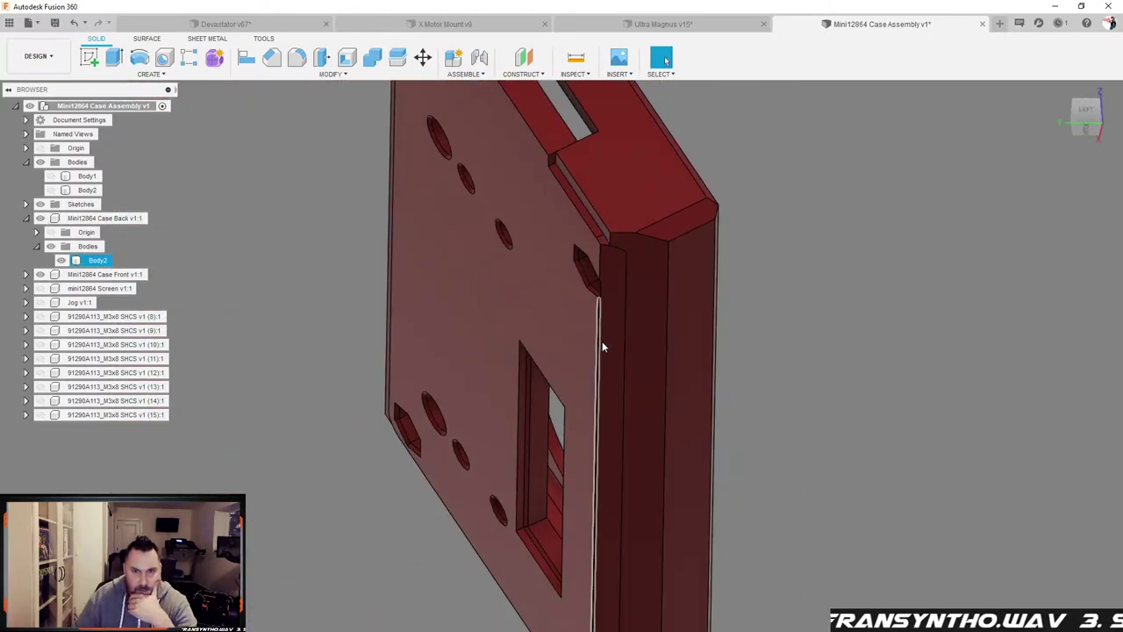
Step: Examine how the case back's outer edges sit against the case front along the long edge and tabbed end
scroll(612, 311, down, 3)
scroll(609, 243, up, 5)
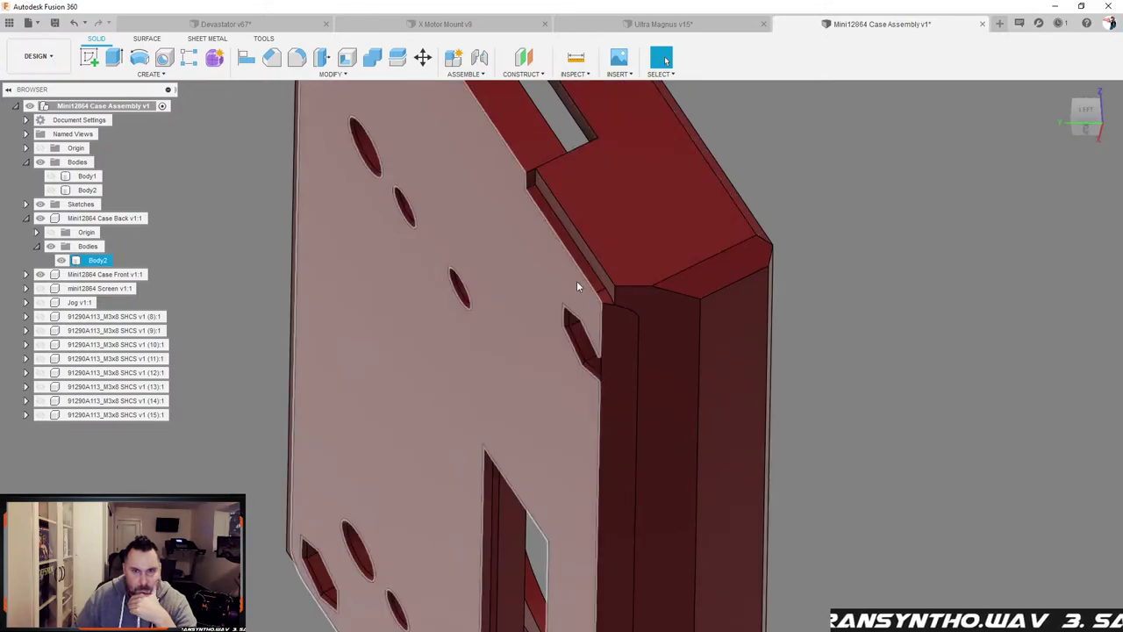
shift+middle_drag(654, 291, 614, 219)
scroll(531, 265, down, 3)
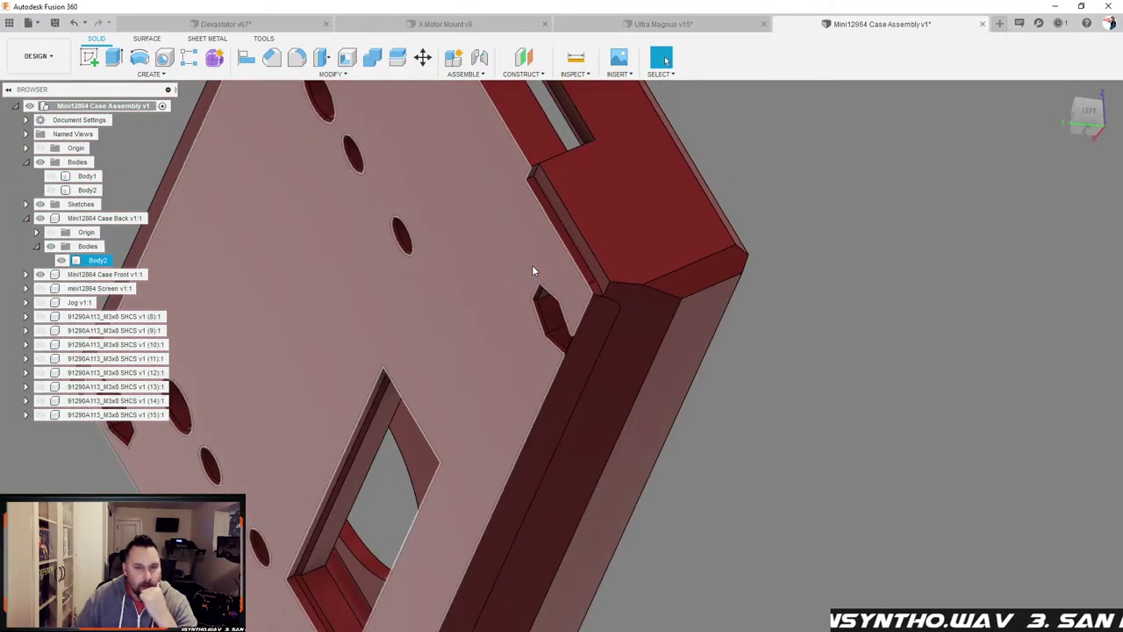
mouse_move(426, 269)
shift+middle_down()
mouse_move(466, 283)
mouse_move(423, 287)
shift+middle_up()
shift+middle_drag(423, 287, 426, 285)
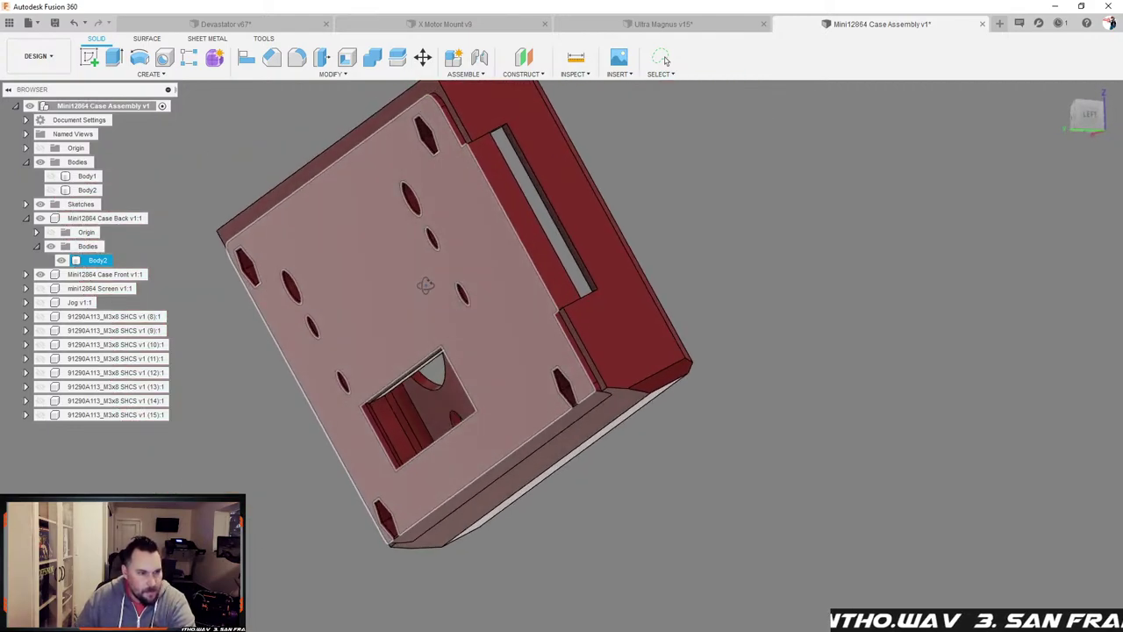
scroll(622, 285, down, 2)
scroll(478, 236, up, 2)
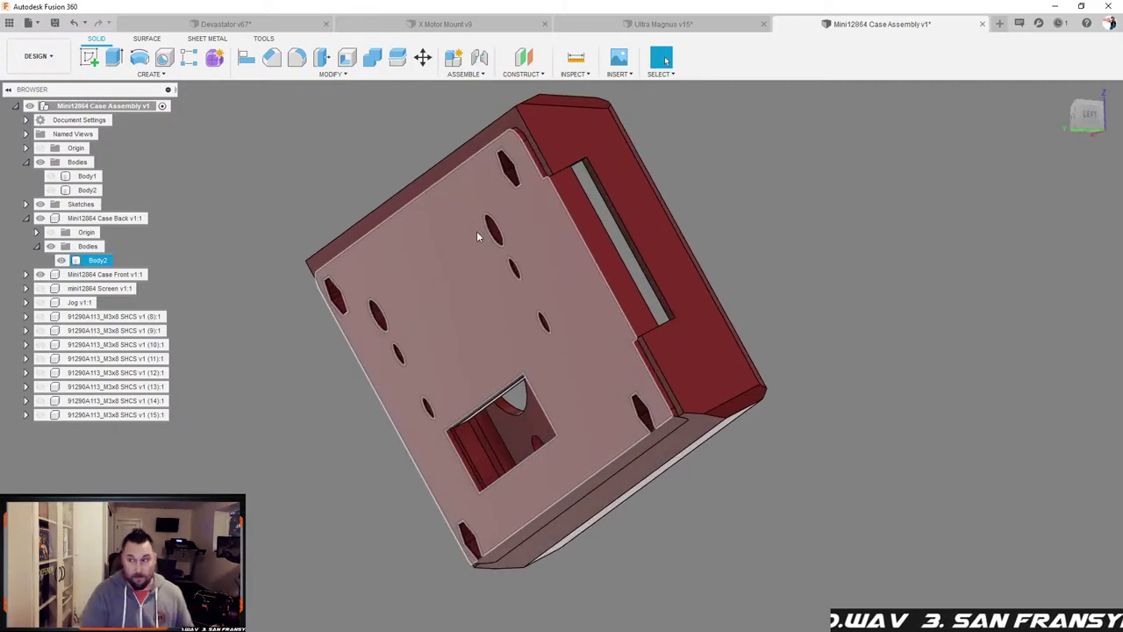
shift+middle_drag(476, 237, 576, 304)
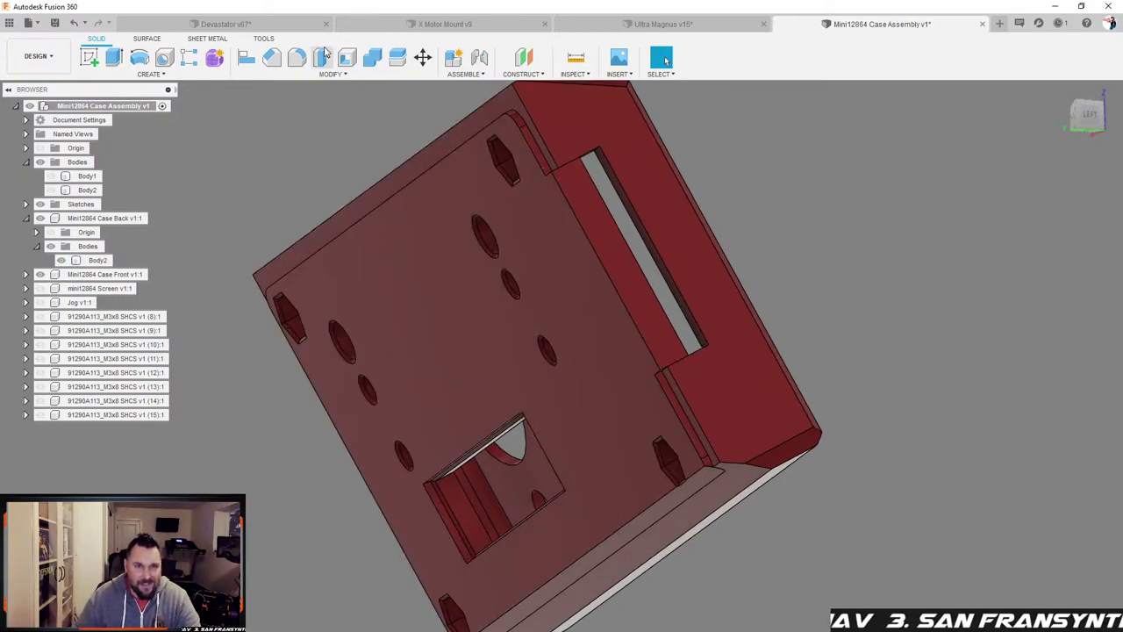
Step: Start a chamfer on the case back's rear perimeter edges, picking both runs beside the raised tab and the connected sides
click(271, 57)
scroll(685, 438, up, 3)
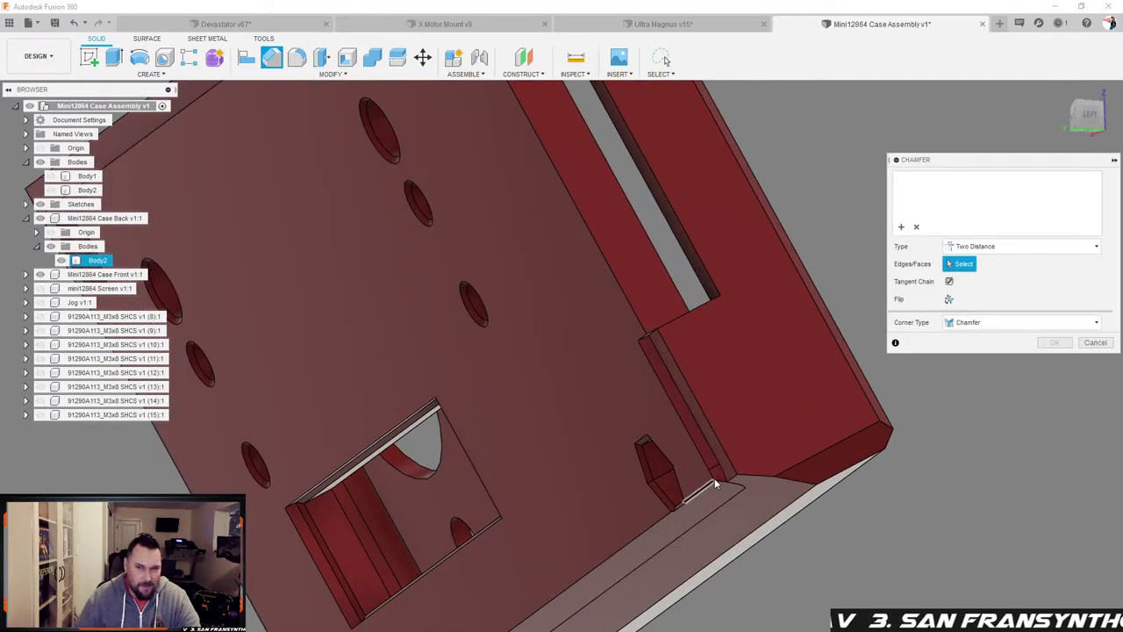
click(707, 467)
scroll(623, 473, down, 3)
scroll(593, 492, down, 2)
scroll(541, 588, up, 4)
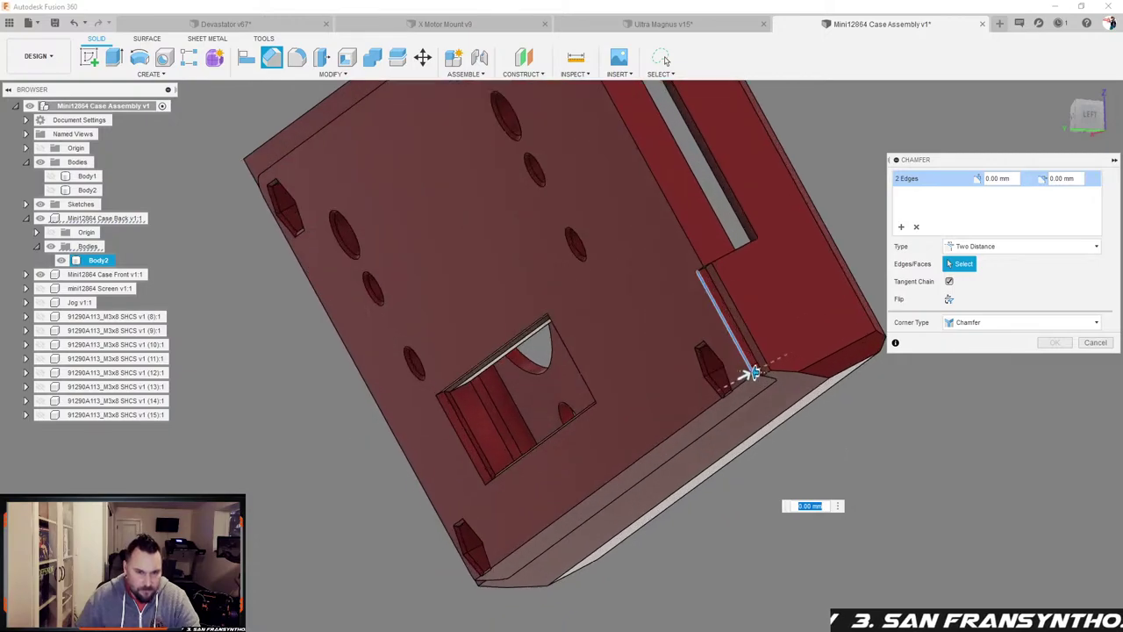
shift+middle_drag(432, 554, 413, 527)
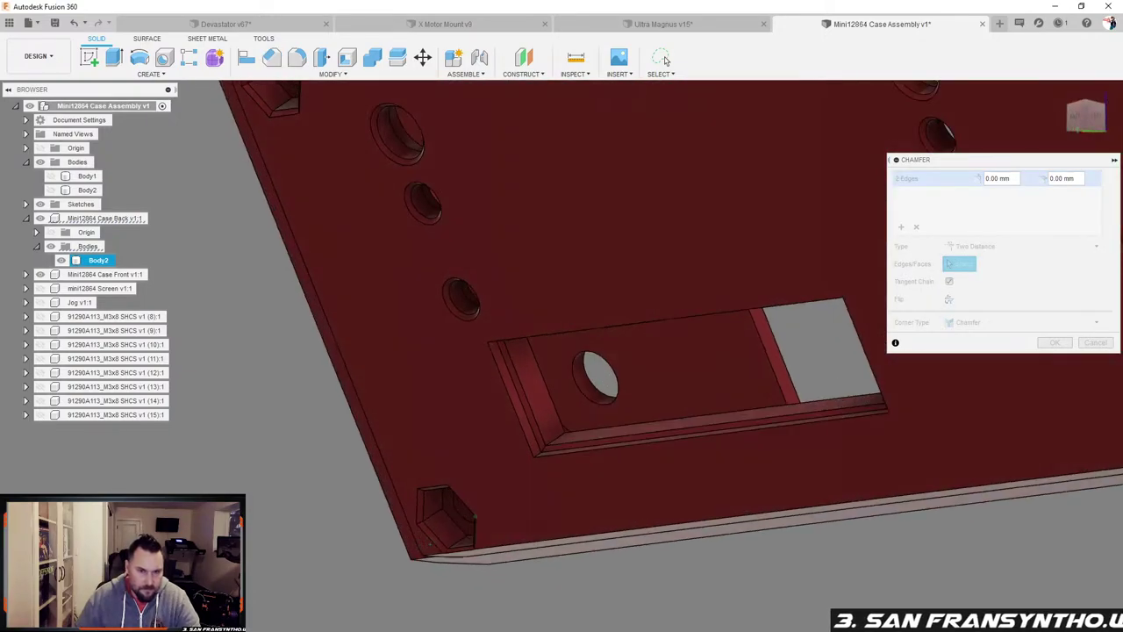
click(414, 538)
scroll(442, 582, down, 3)
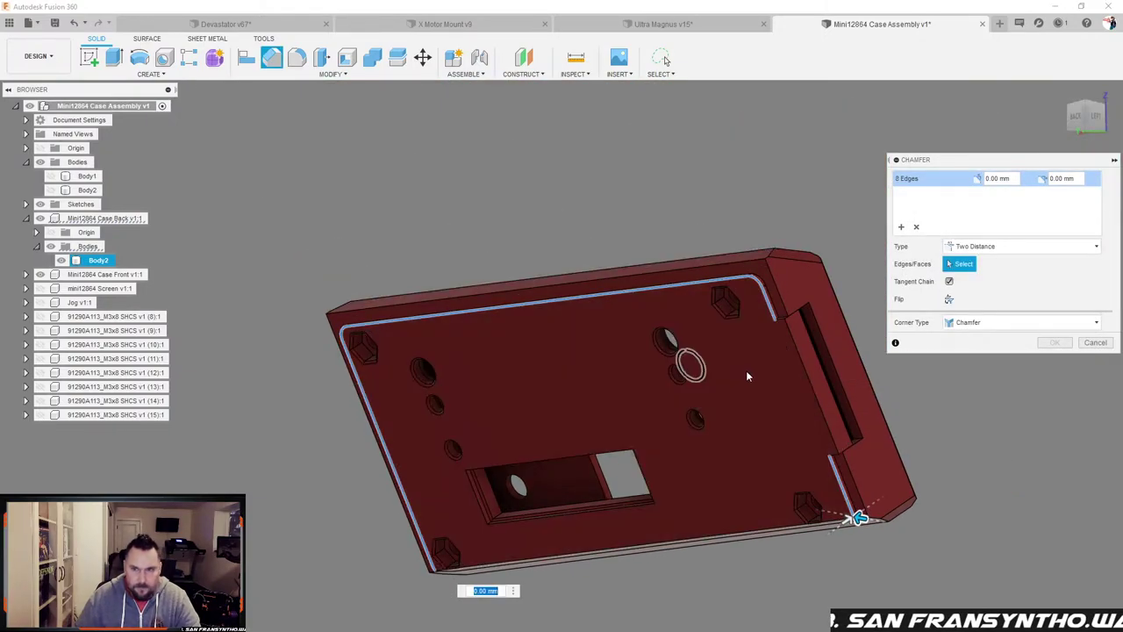
scroll(886, 525, up, 5)
Step: Set the perimeter chamfer to Equal Distance at 1 mm and apply it to the case back
click(1009, 247)
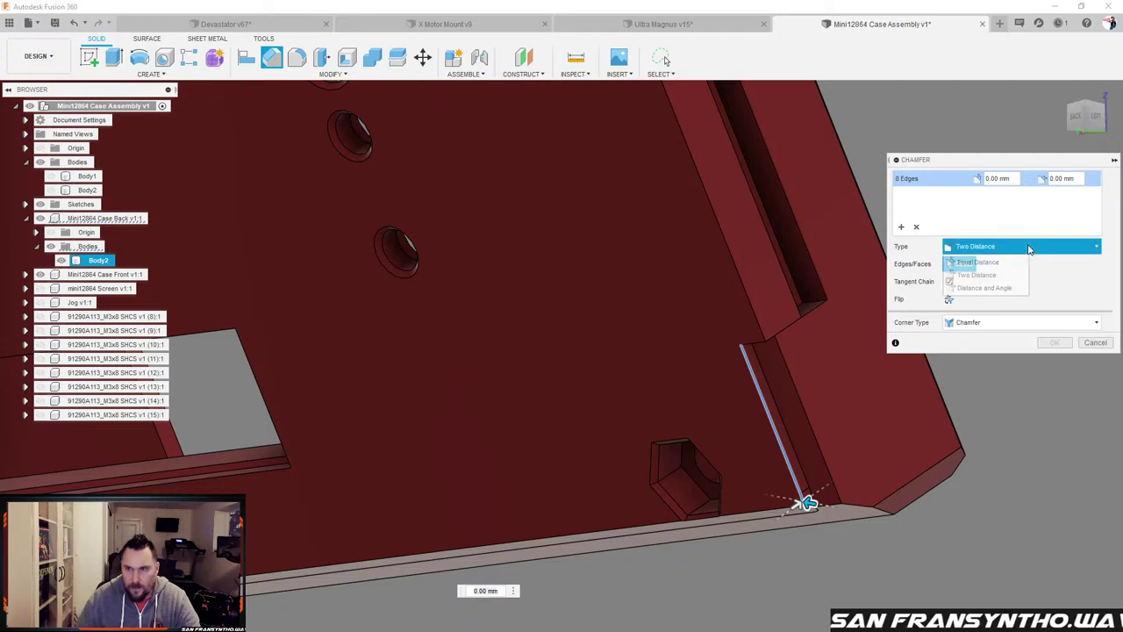
click(996, 265)
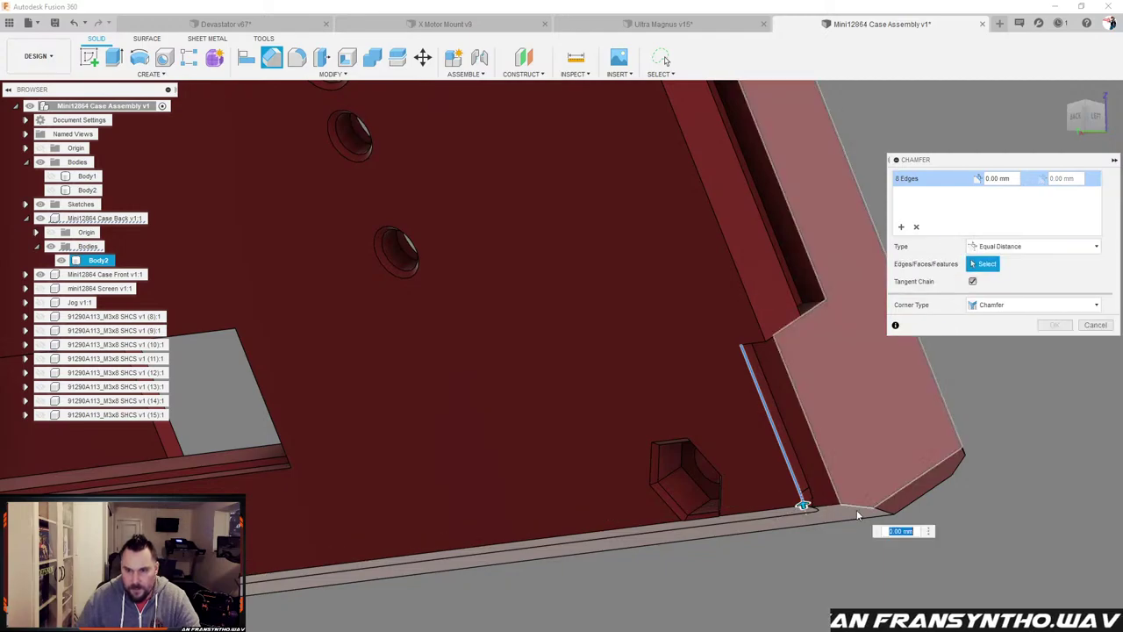
scroll(774, 501, up, 3)
drag(771, 496, 773, 488)
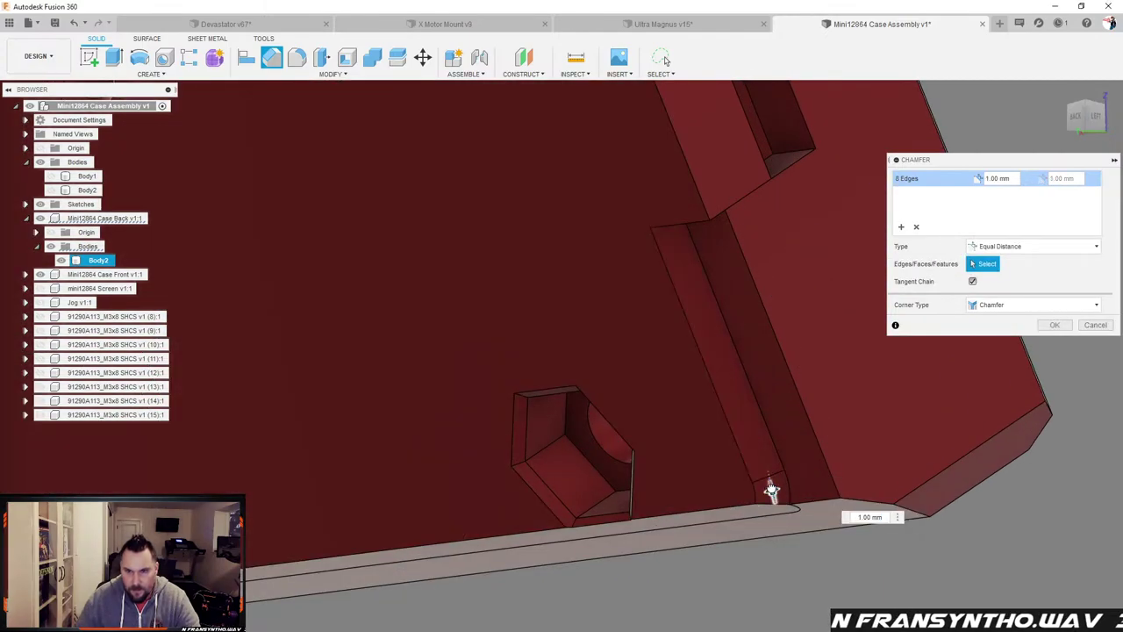
scroll(736, 482, down, 6)
shift+middle_drag(801, 338, 803, 312)
click(1056, 326)
shift+middle_drag(876, 385, 820, 353)
scroll(497, 253, up, 3)
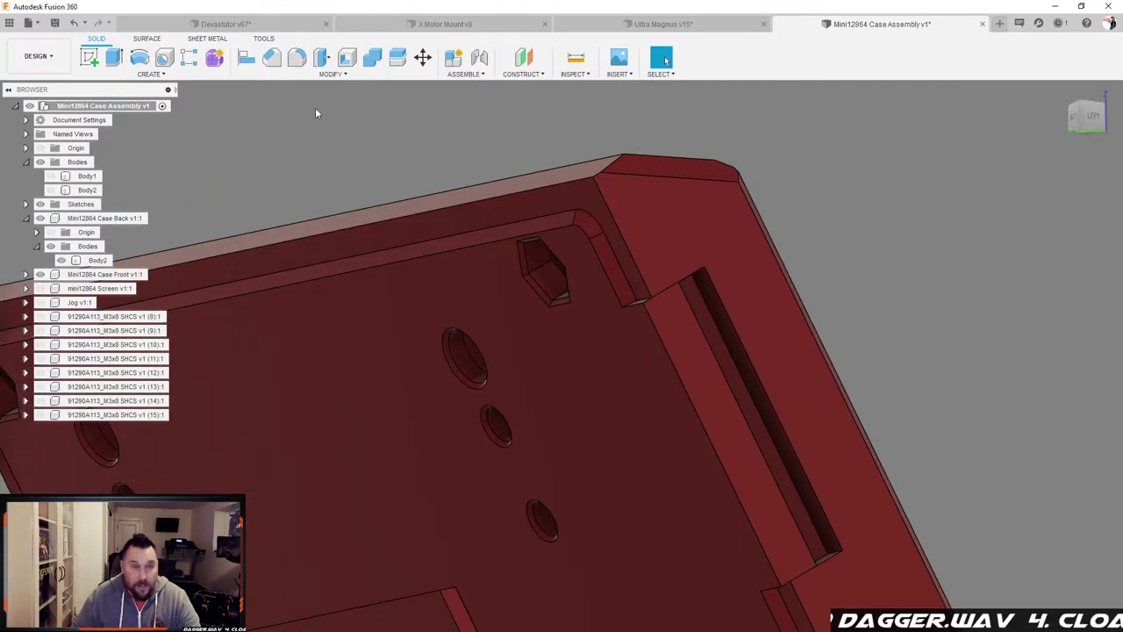
Step: Chamfer the three rear edges around the case back's protruding tab at an equal distance of 1 mm
click(272, 57)
click(775, 575)
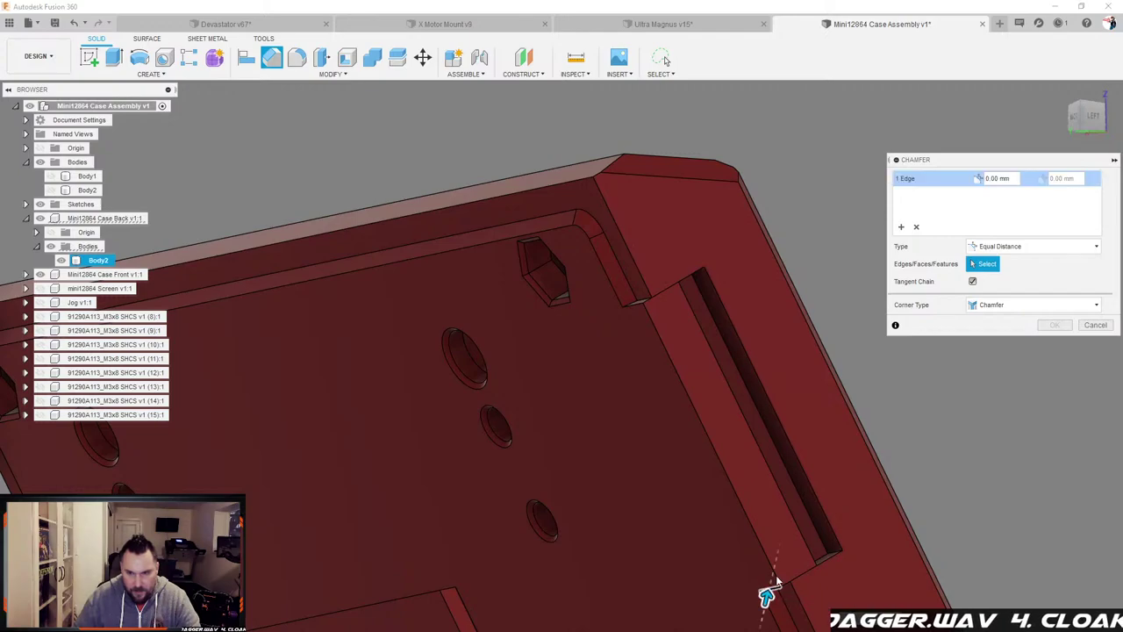
click(636, 309)
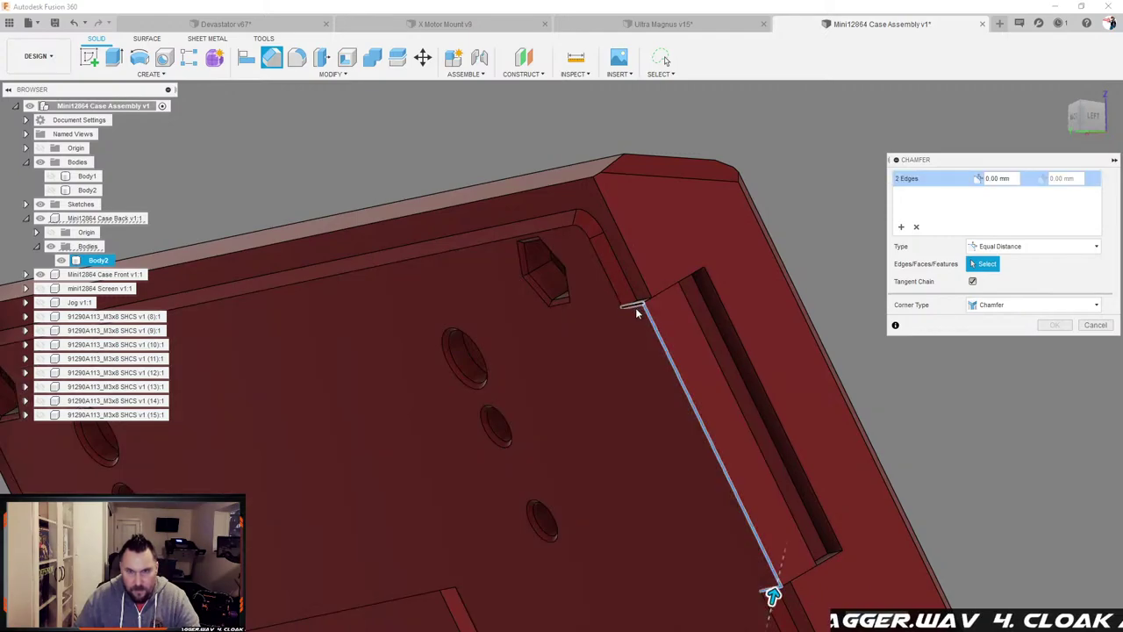
text(1)
key(Return)
shift+middle_drag(908, 424, 715, 395)
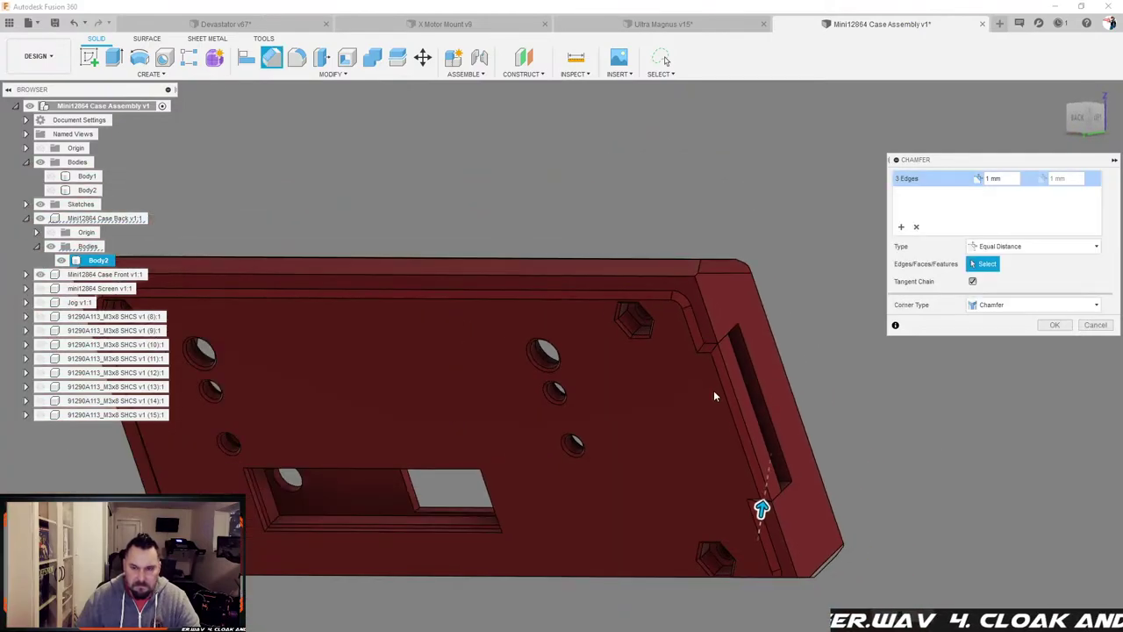
click(1055, 324)
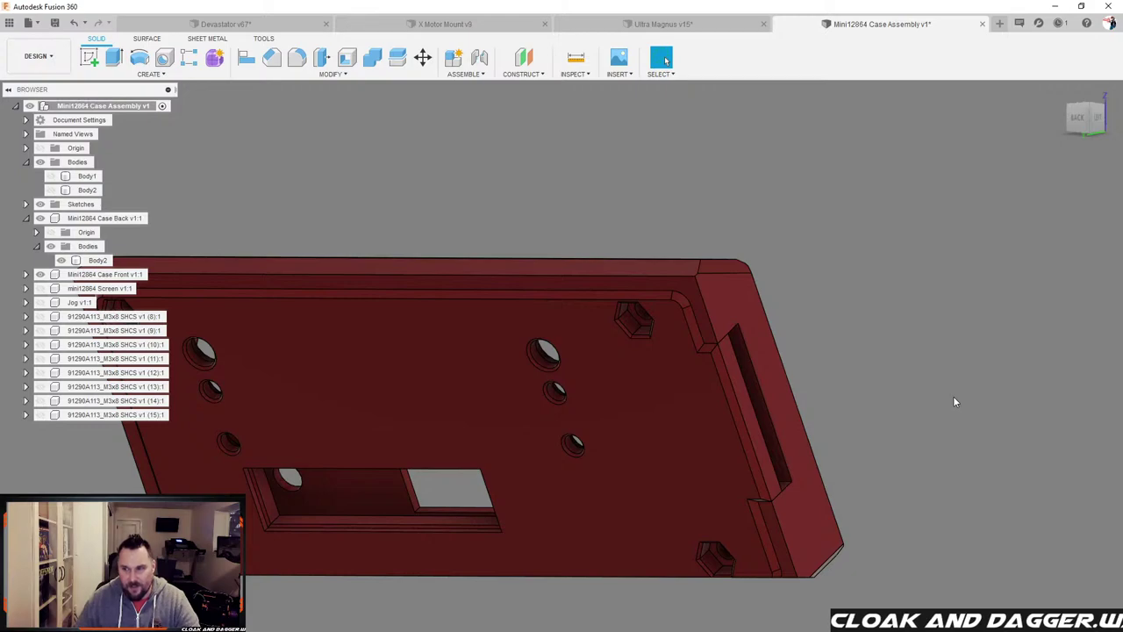
Step: Examine the chamfered rear perimeter and tab edges of the case back against the case front from several angles
scroll(953, 396, down, 1)
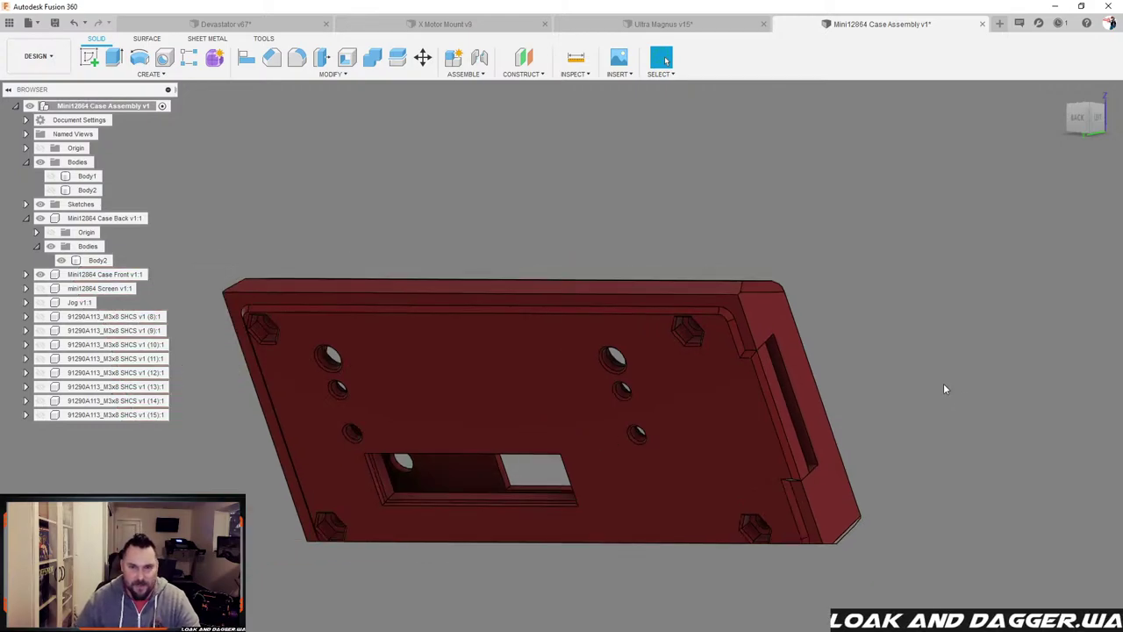
shift+middle_drag(932, 372, 946, 376)
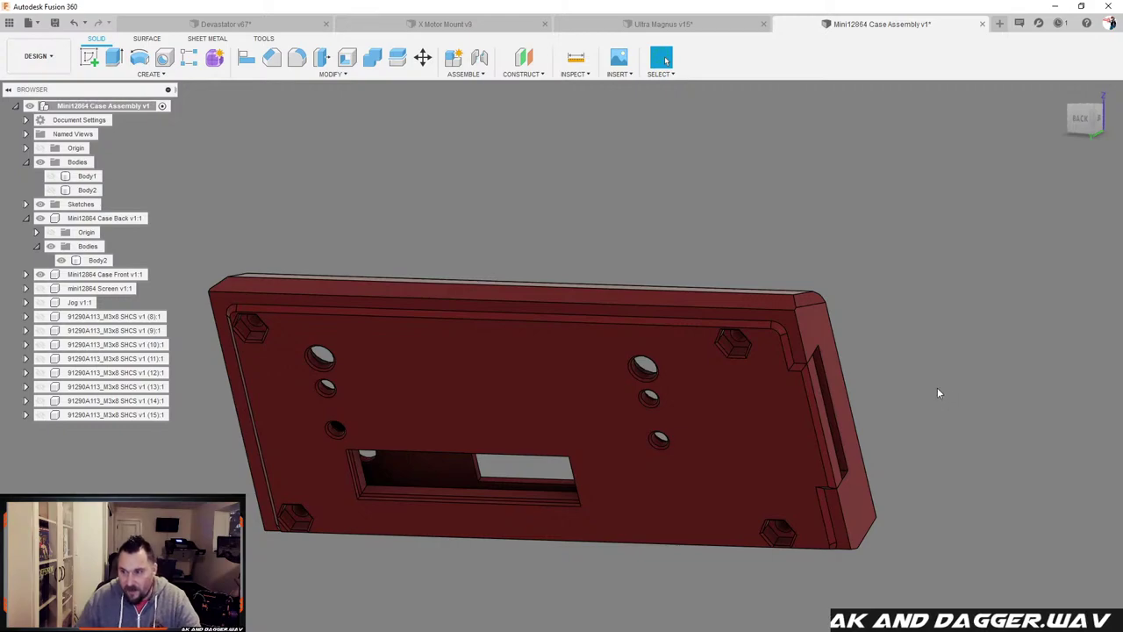
shift+middle_drag(938, 394, 895, 341)
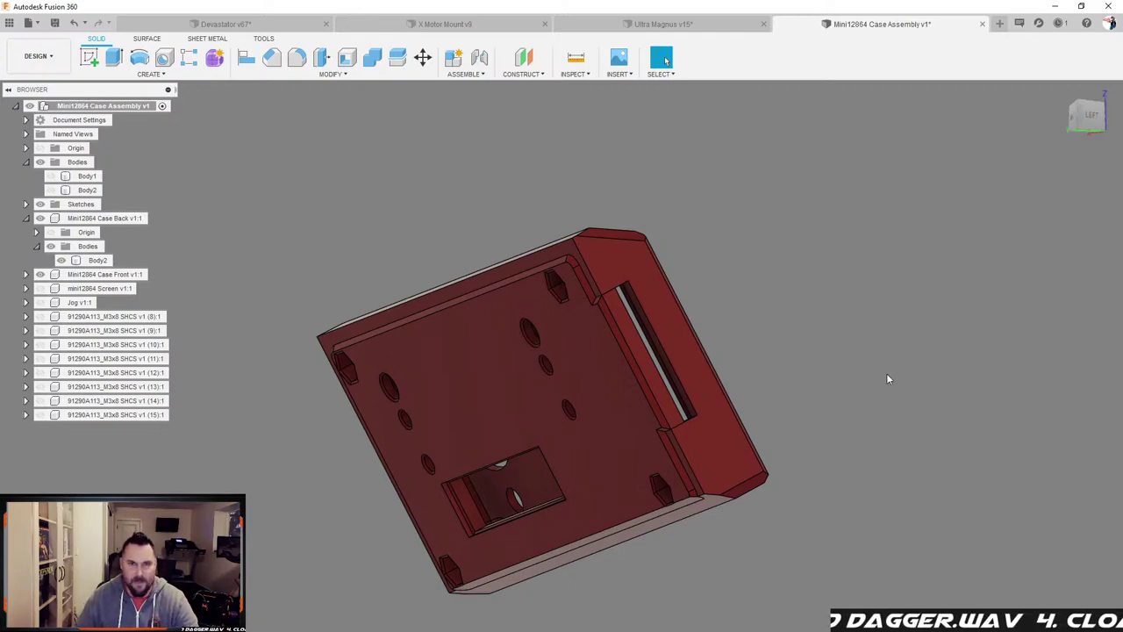
shift+middle_drag(830, 342, 835, 357)
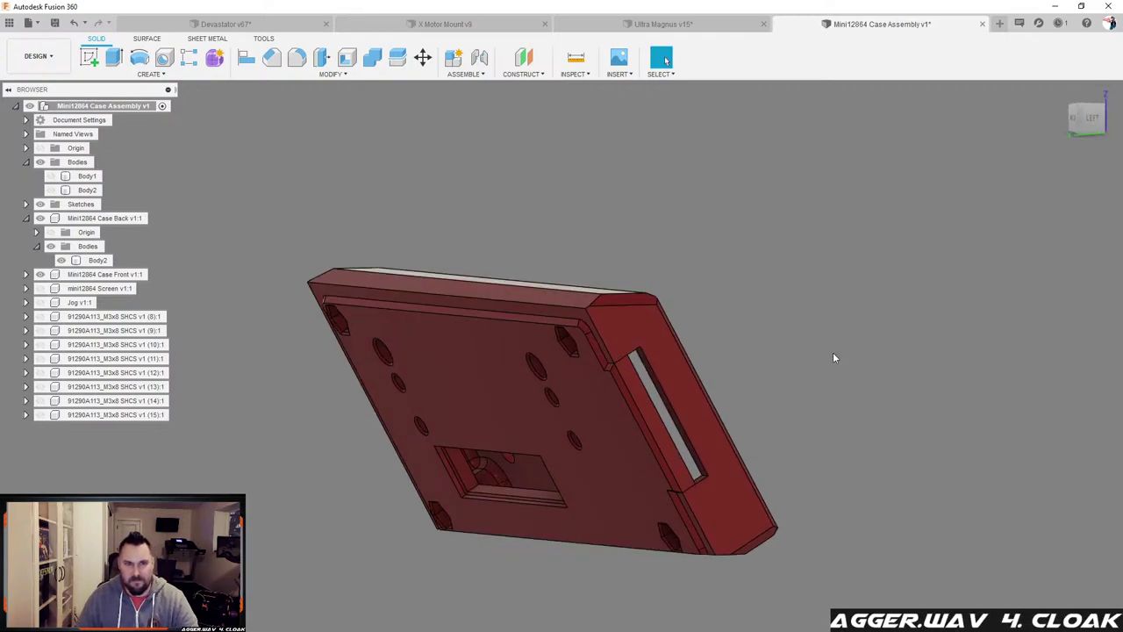
shift+middle_drag(833, 404, 772, 395)
scroll(769, 394, down, 3)
scroll(569, 383, up, 4)
click(566, 386)
shift+middle_drag(301, 381, 246, 364)
Step: Hide the Mini12864 Case Front component
click(40, 273)
shift+middle_drag(276, 320, 275, 325)
shift+middle_drag(335, 424, 371, 406)
Step: Check which hole each M3x8 screw belongs to and show only 91290A113_M3x8 SHCS v1 (10) at the case back's corner
click(46, 417)
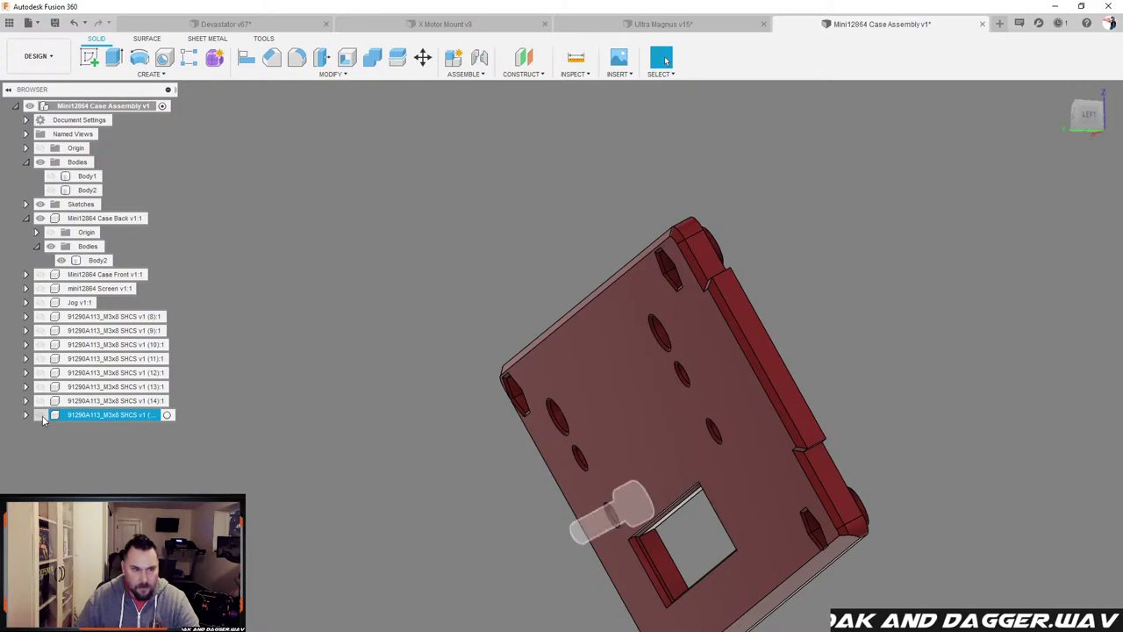
click(46, 400)
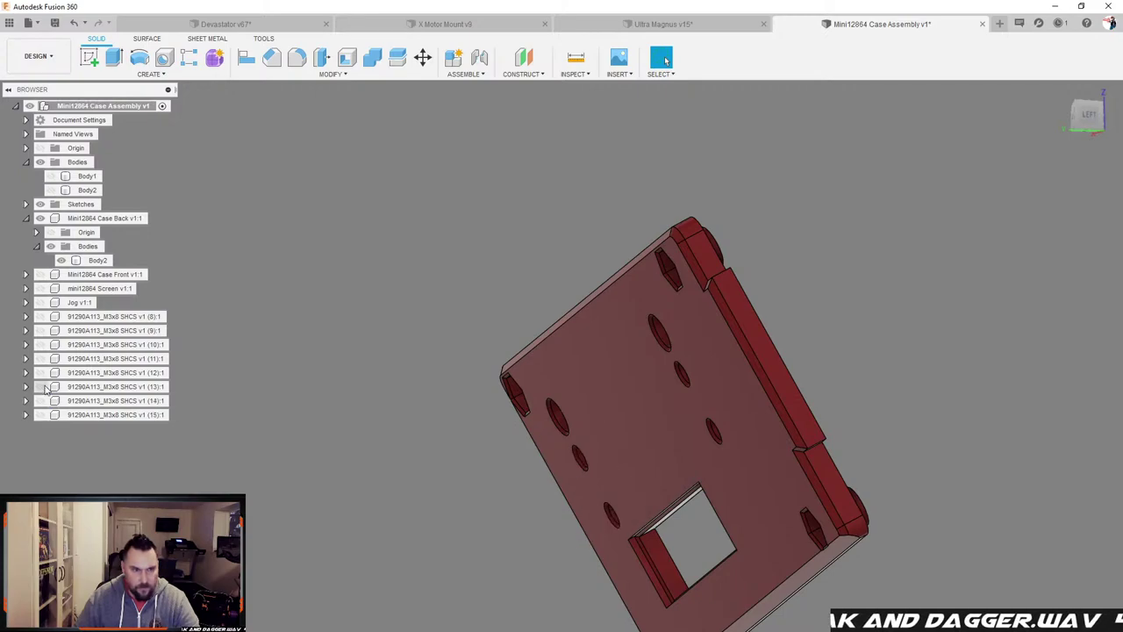
click(44, 373)
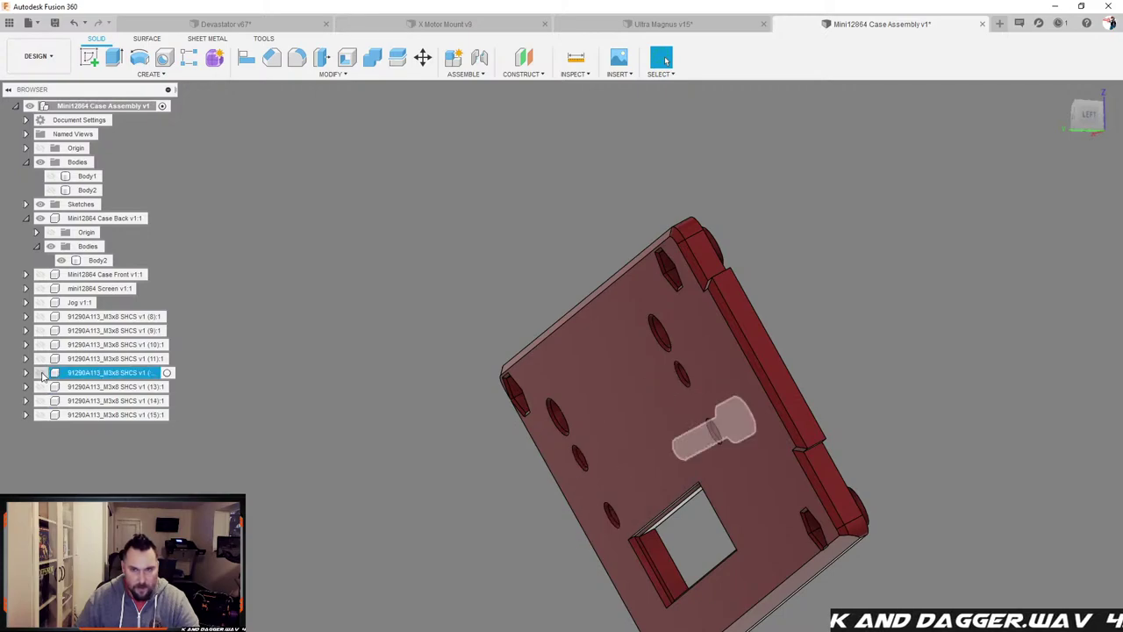
click(45, 317)
click(46, 330)
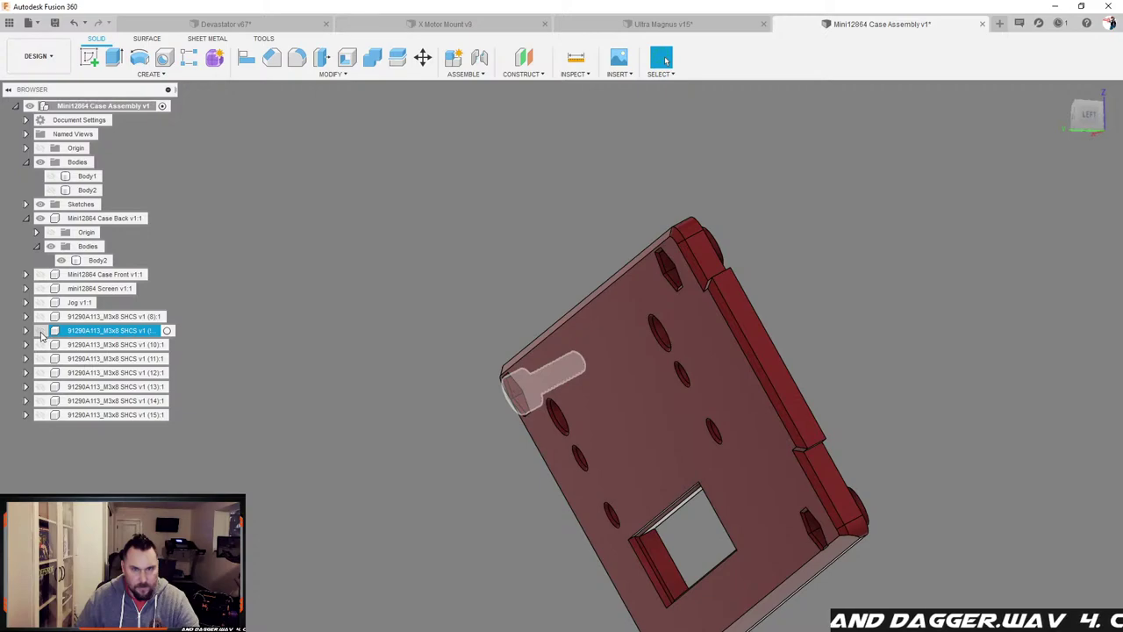
click(41, 344)
click(40, 344)
shift+middle_drag(336, 324, 352, 327)
Step: Start moving the M3x8 screw (10) component and shift it freely away from the case back, with a Z distance of -20 mm
right_click(98, 345)
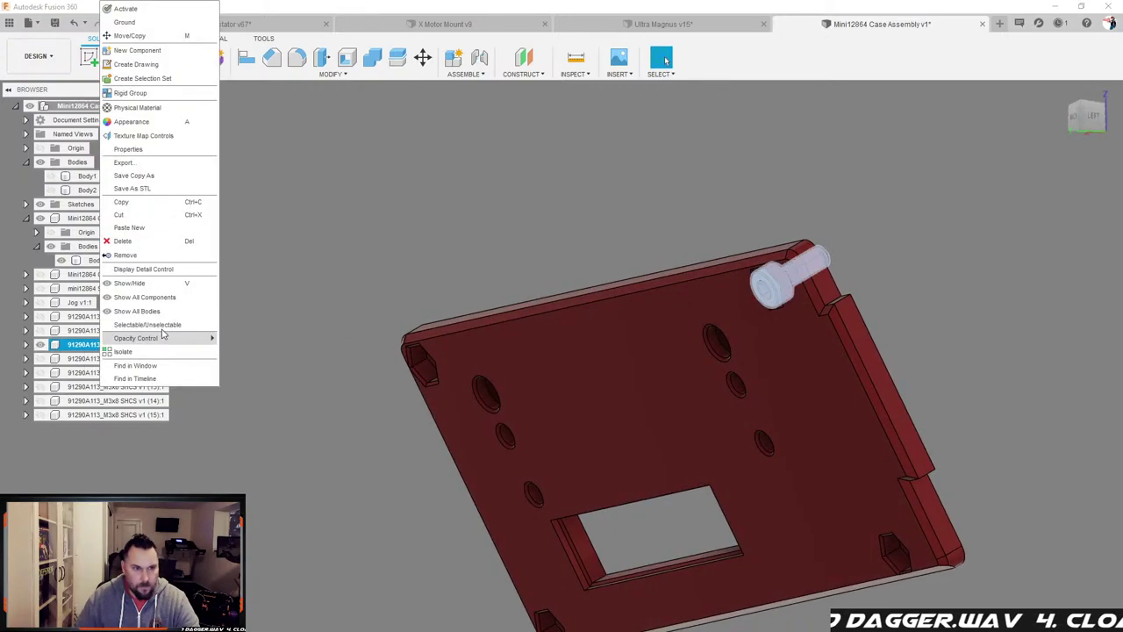
click(149, 36)
drag(833, 251, 718, 312)
shift+middle_drag(710, 226, 630, 246)
drag(458, 366, 564, 314)
shift+middle_drag(565, 313, 473, 250)
scroll(427, 356, down, 2)
scroll(948, 239, up, 3)
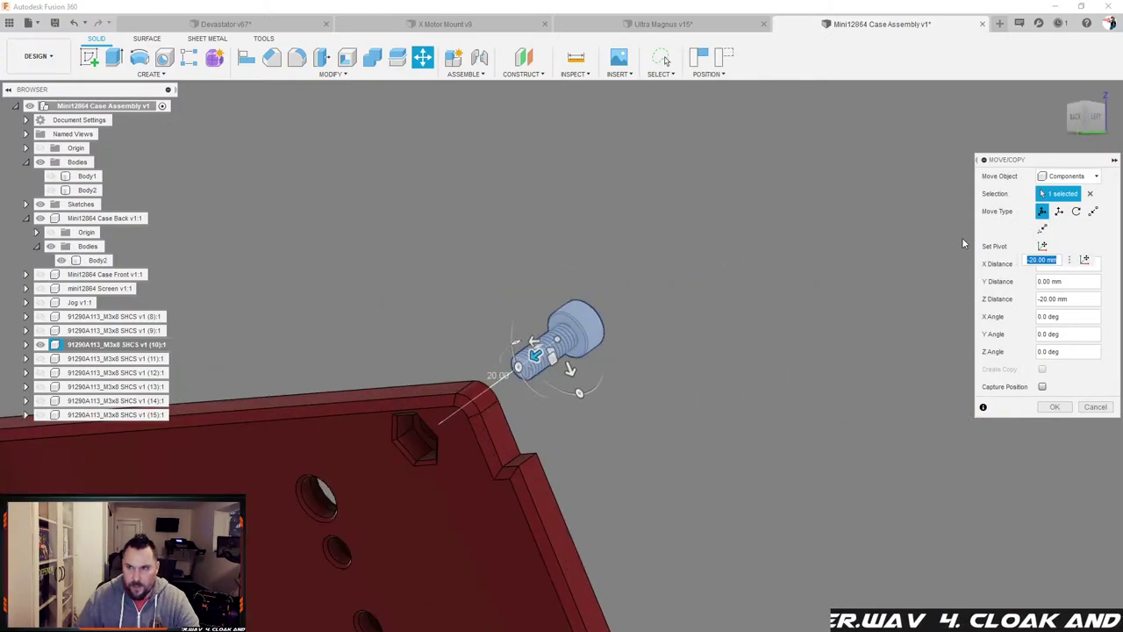
Step: Move the screw point to point from the underside of its head onto the case back's corner standoff, capturing its position
click(1093, 210)
scroll(607, 383, up, 3)
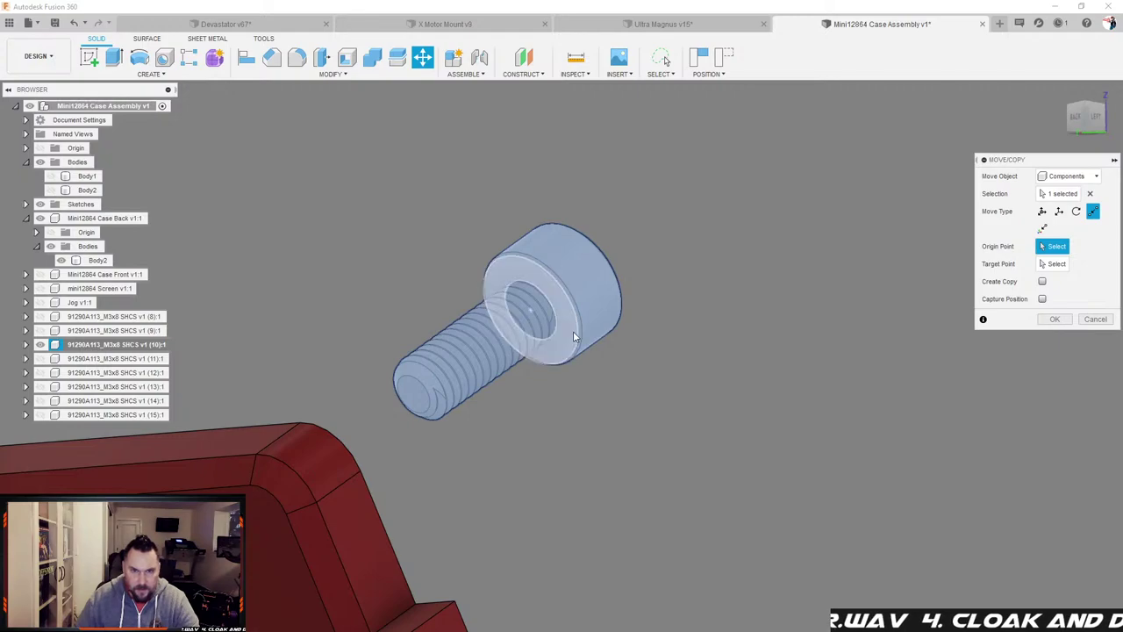
click(575, 338)
shift+middle_drag(575, 338, 644, 408)
click(394, 445)
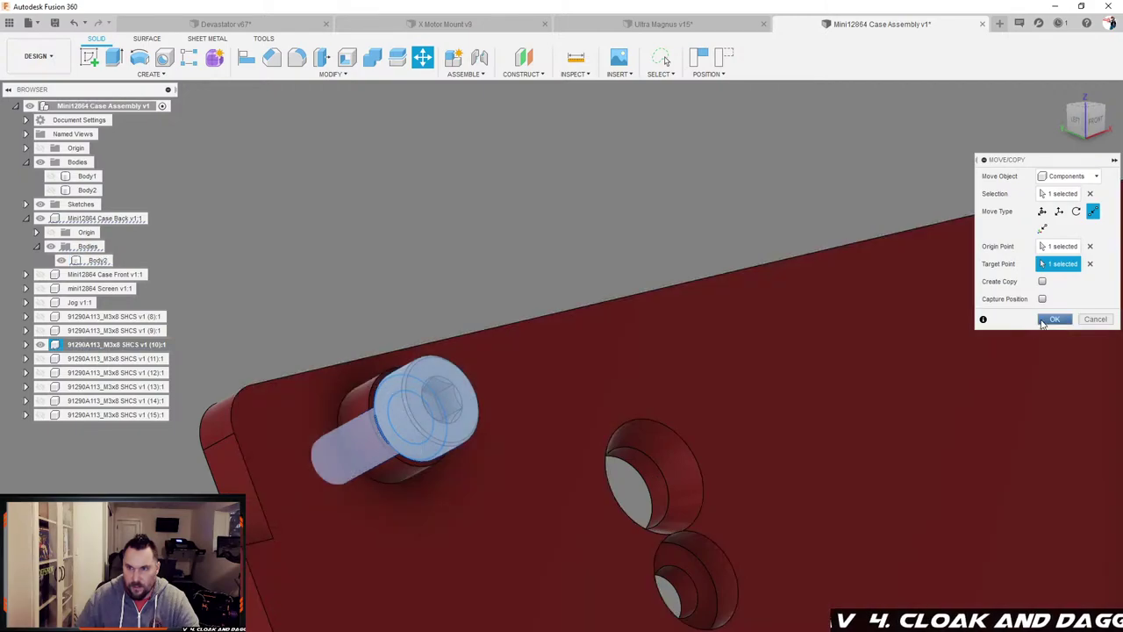
click(1043, 298)
click(1051, 317)
scroll(776, 333, down, 4)
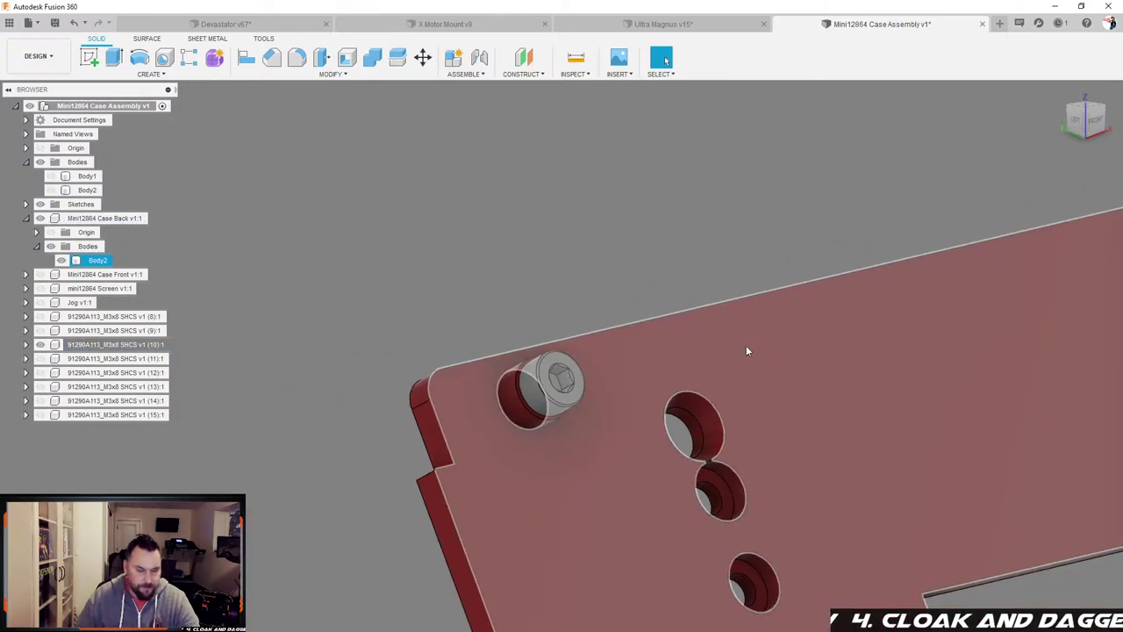
Step: Show the Mini12864 Case Front component over the case back and its seated screw
shift+middle_drag(529, 406, 432, 385)
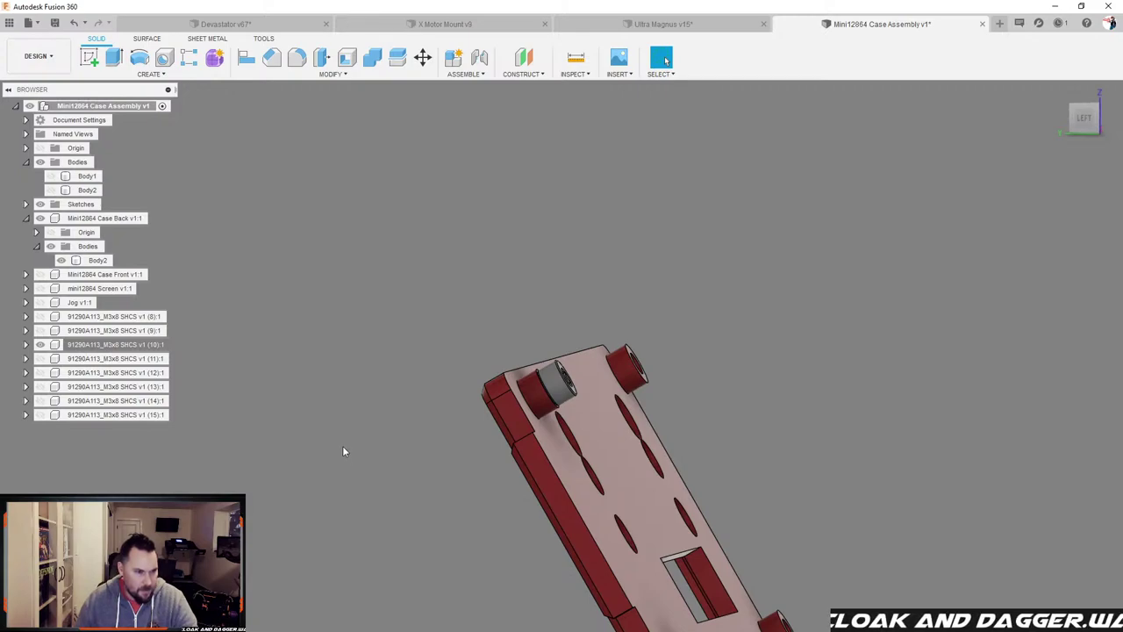
scroll(341, 446, down, 2)
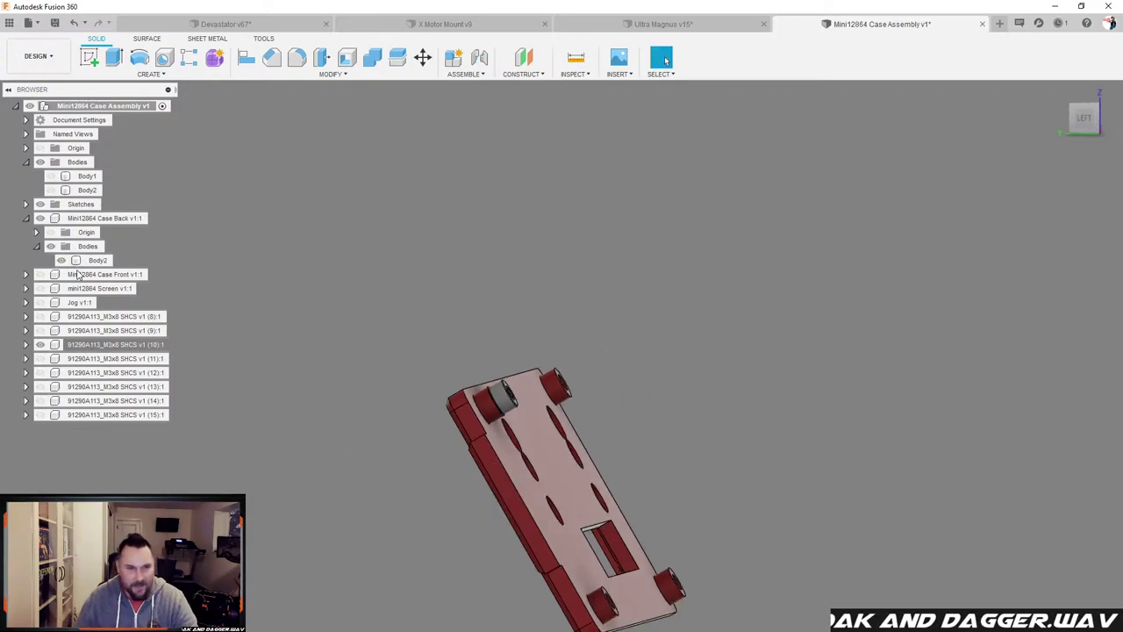
click(39, 275)
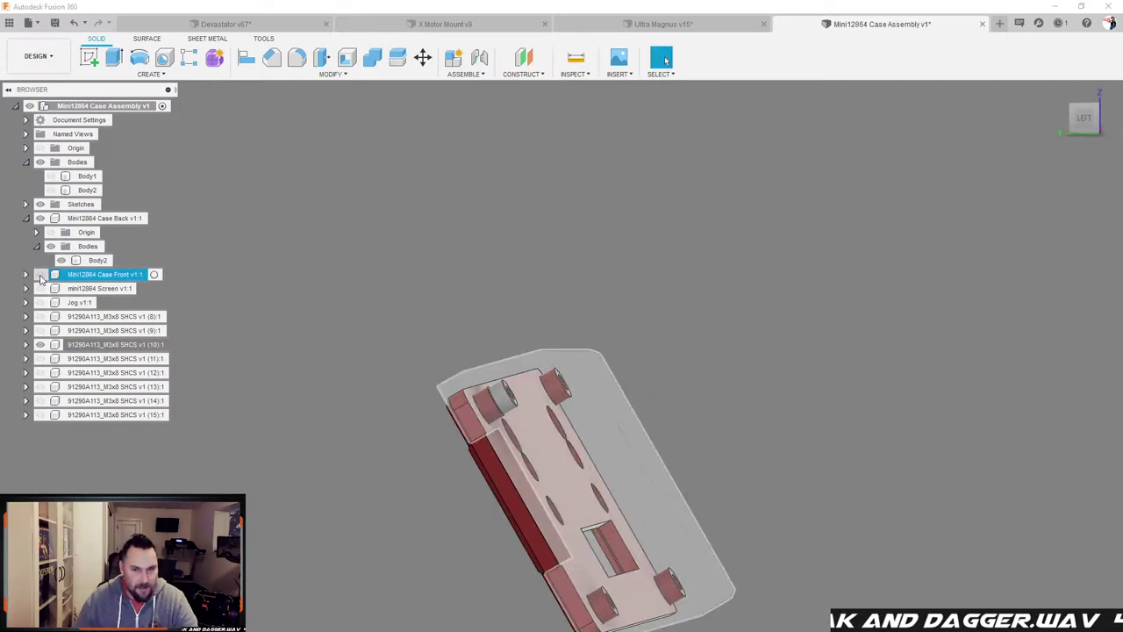
click(40, 274)
Step: Set up a section analysis from the case front's flat side face, offset by a Y distance of -12 mm to cut through the screw
click(460, 404)
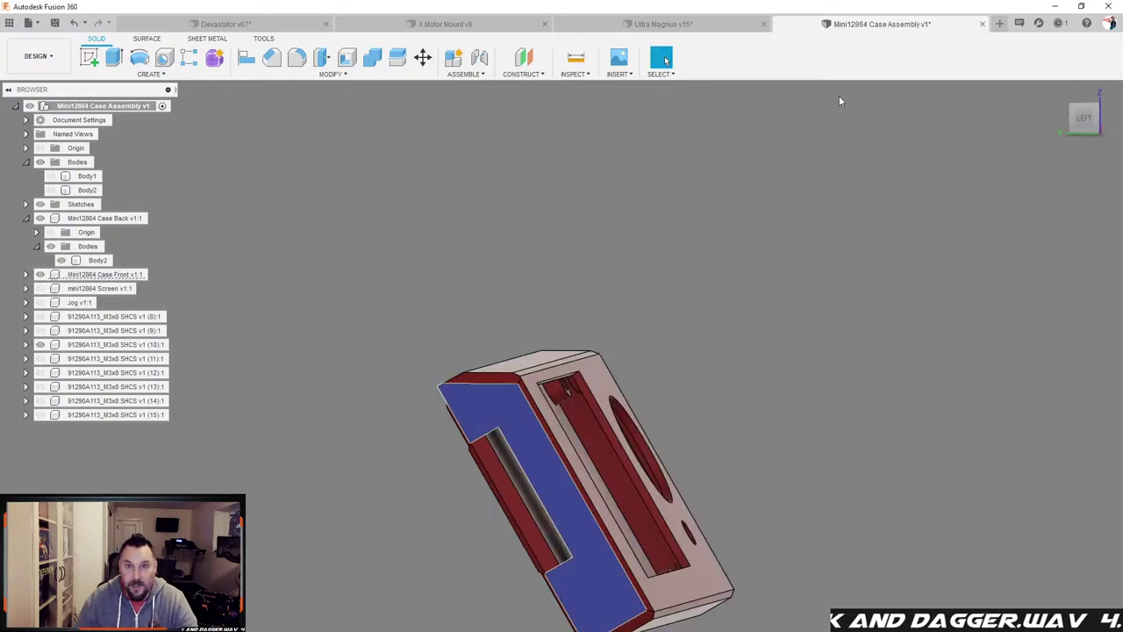
click(574, 74)
click(604, 191)
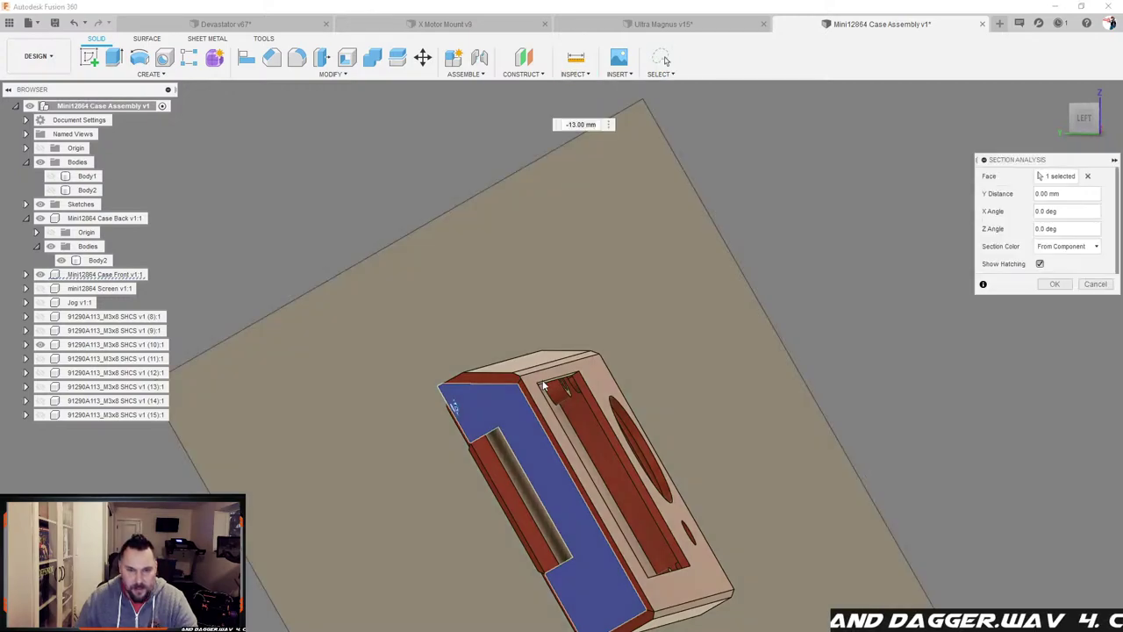
drag(453, 406, 465, 401)
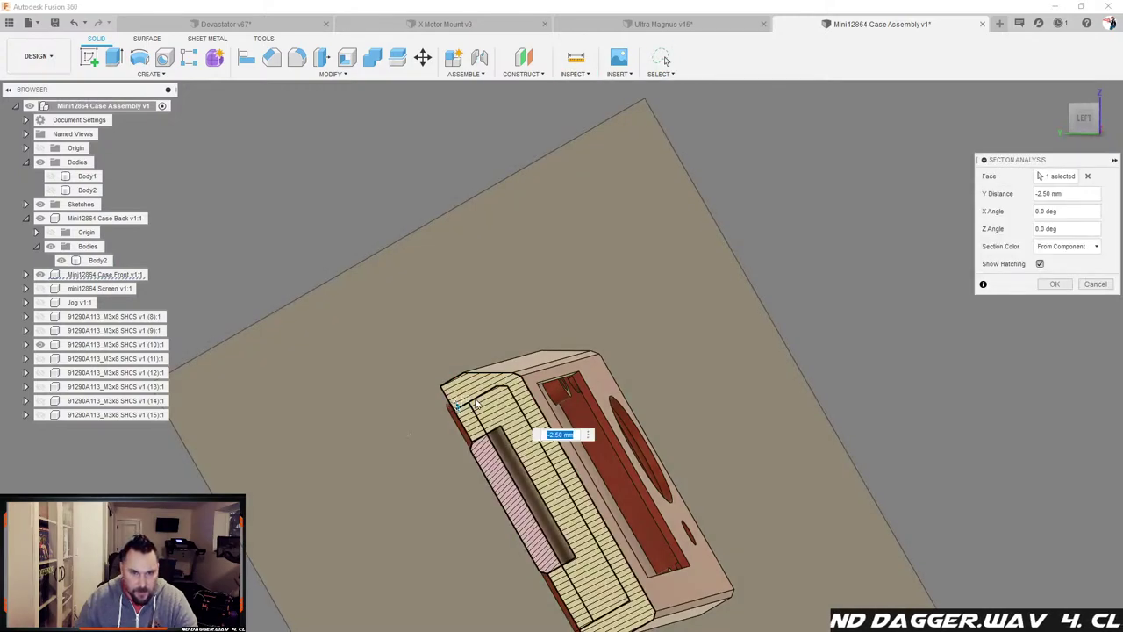
scroll(477, 403, up, 5)
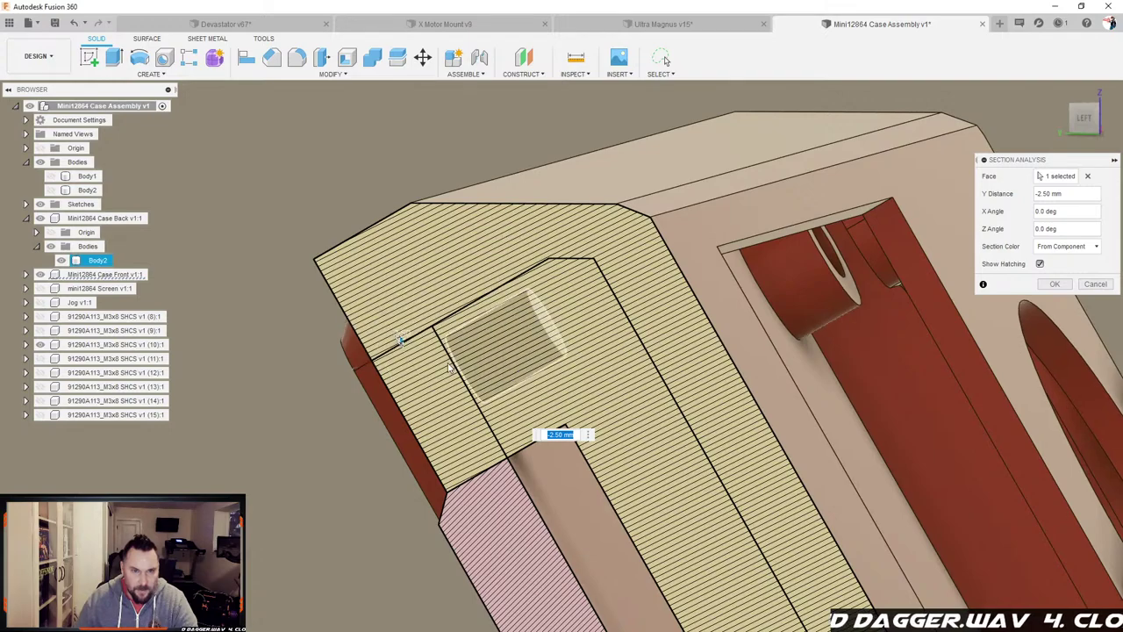
shift+middle_drag(449, 367, 443, 367)
drag(394, 353, 450, 304)
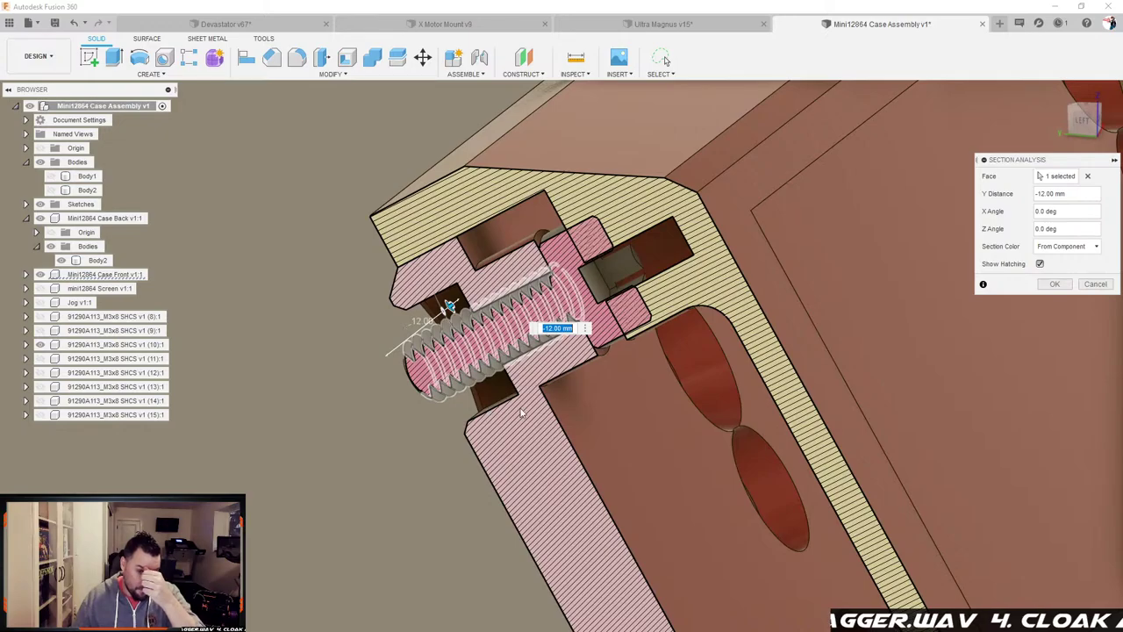
Step: Examine how the screw's head and threads sit between case back and case front in the section, and keep the section analysis
mouse_move(542, 420)
shift+middle_down()
mouse_move(558, 400)
mouse_move(539, 405)
shift+middle_up()
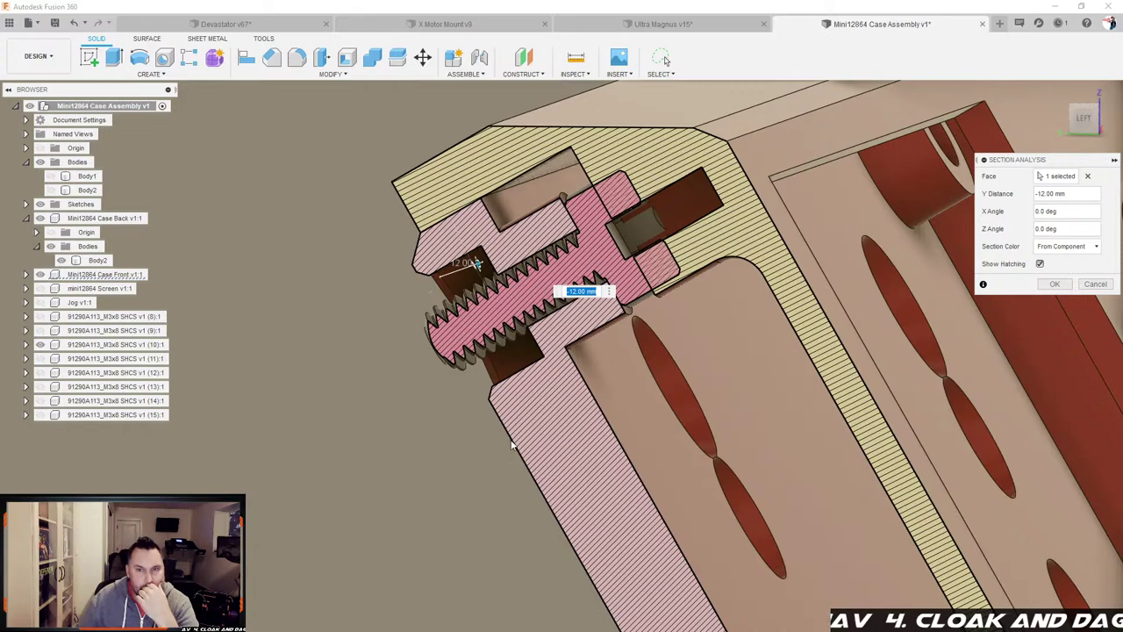
shift+middle_drag(498, 443, 501, 439)
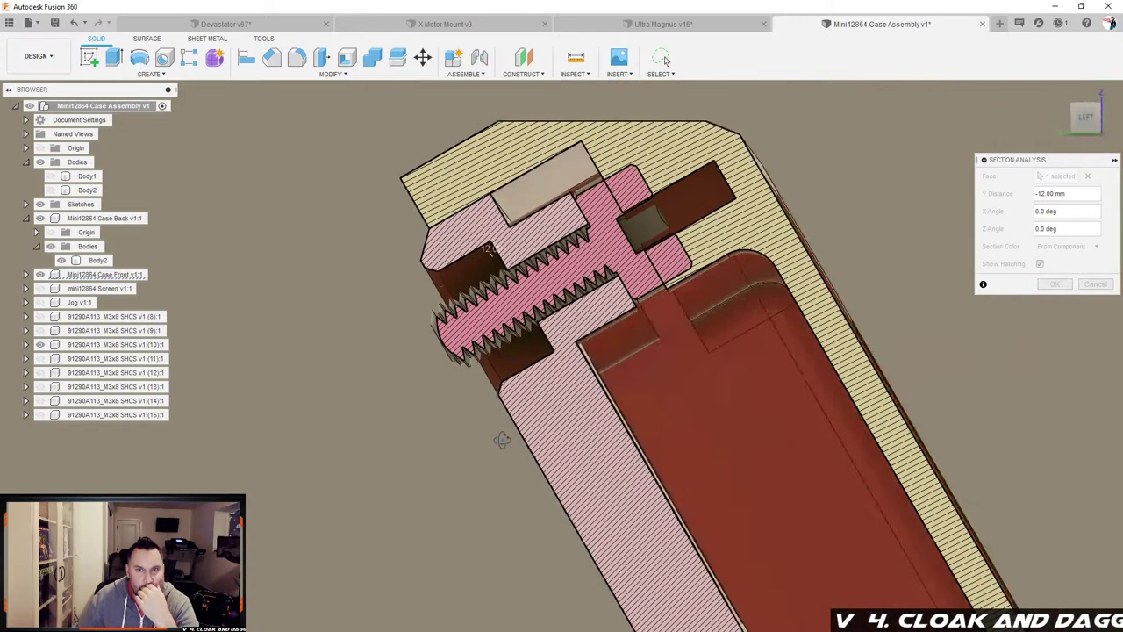
scroll(616, 253, up, 2)
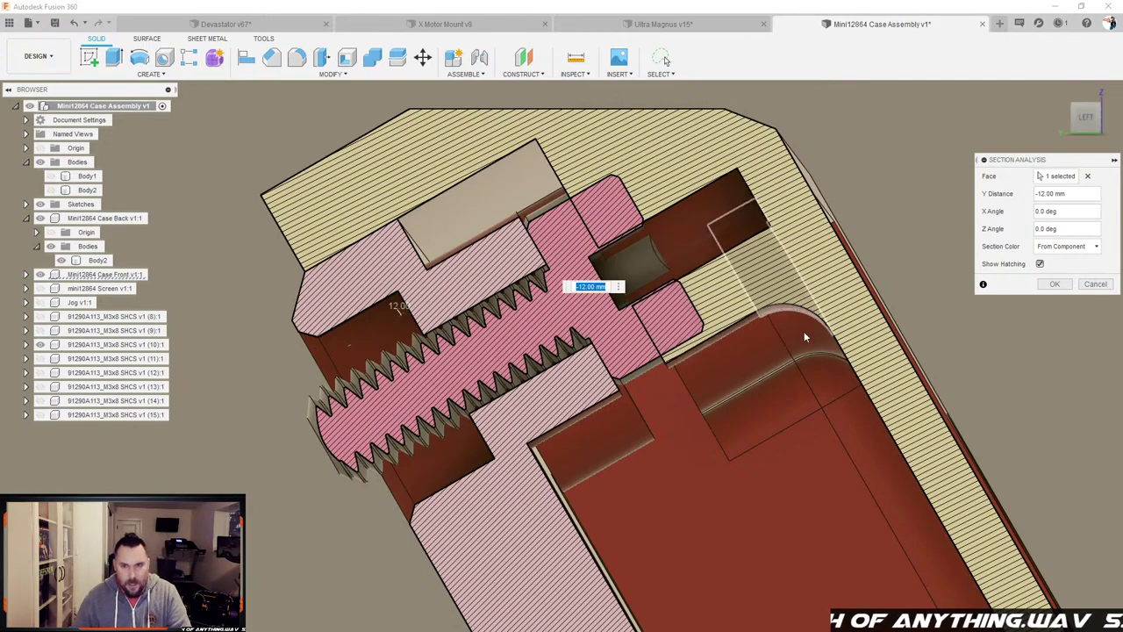
shift+middle_drag(787, 290, 804, 290)
shift+middle_drag(654, 241, 677, 217)
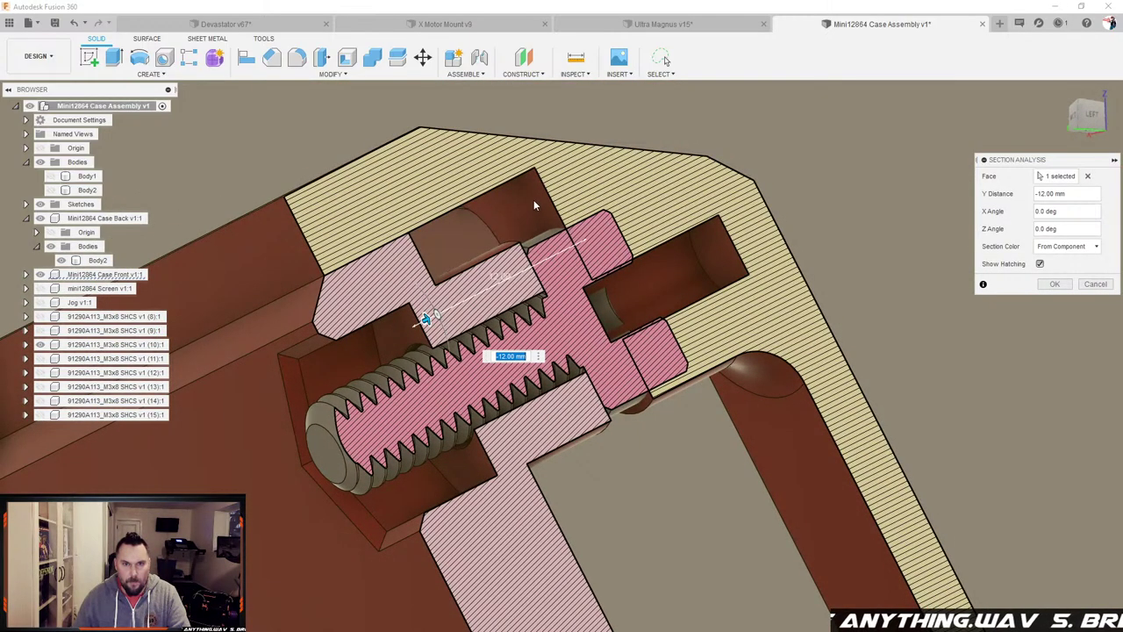
shift+middle_drag(534, 200, 468, 211)
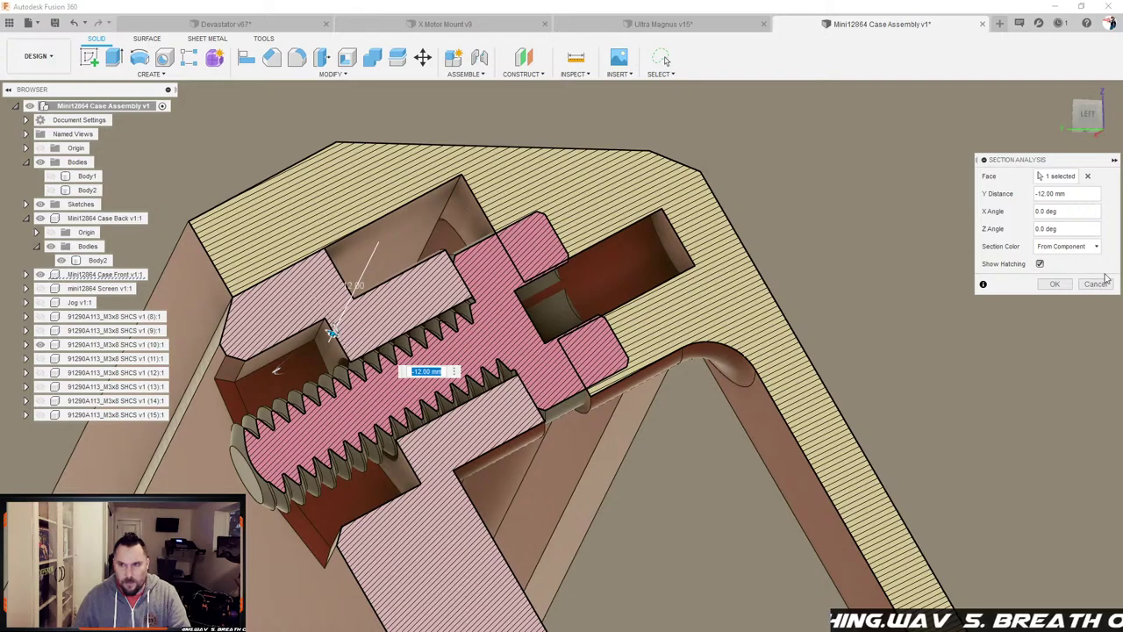
click(1054, 285)
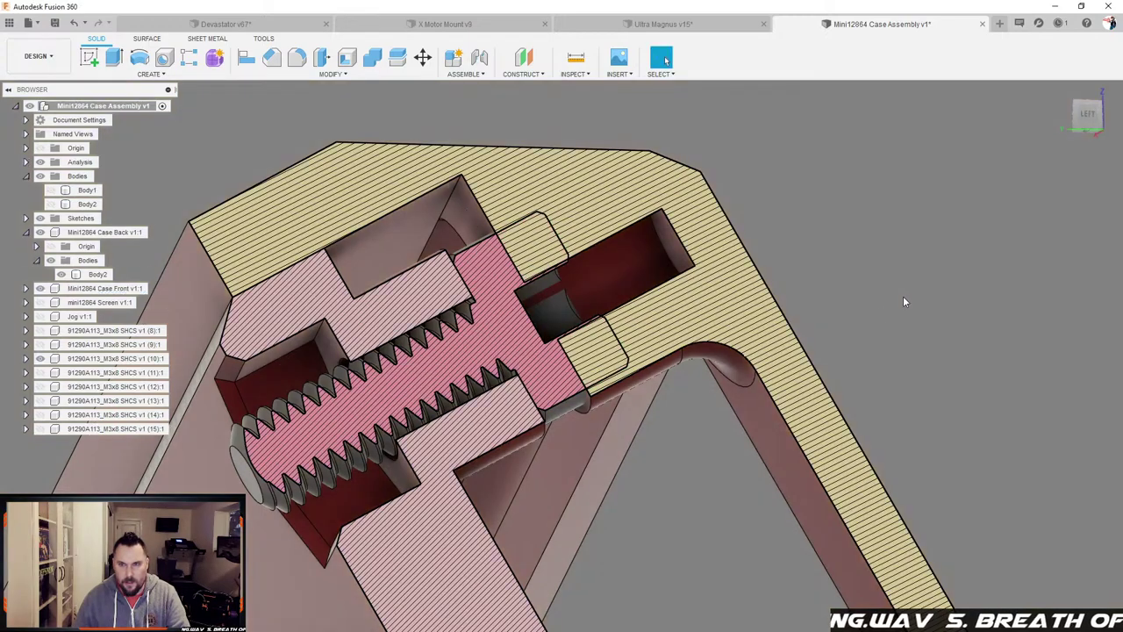
Step: Extrude the case front's recess face around the screw head as a -2.5 mm cut, excluding the screw body from the cut
click(474, 215)
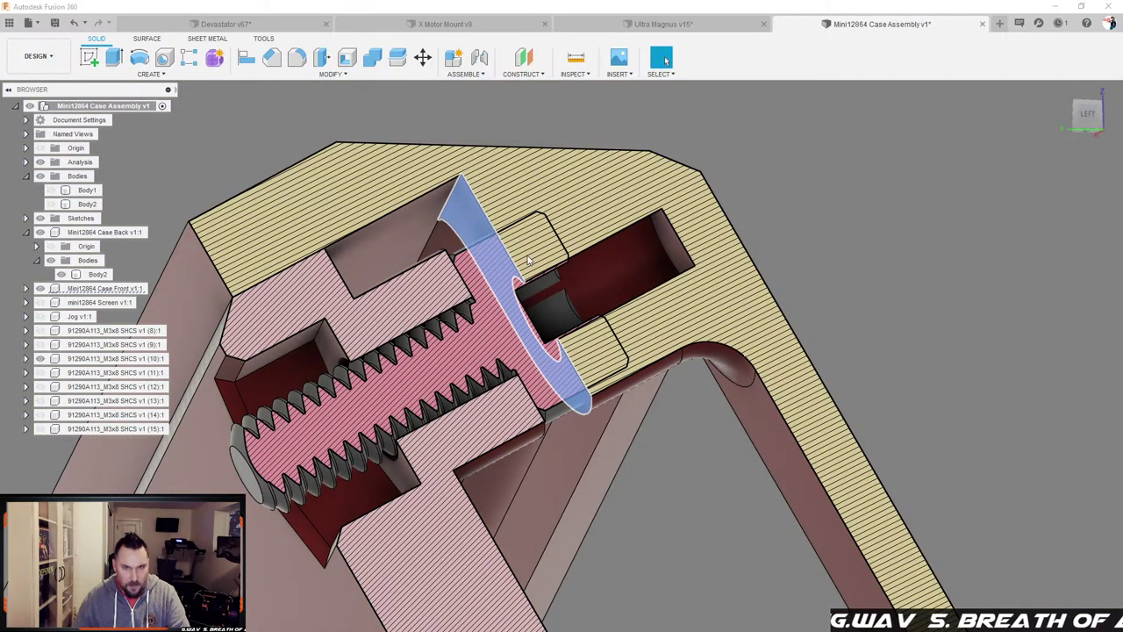
key(e)
drag(509, 209, 556, 206)
shift+middle_drag(852, 201, 865, 198)
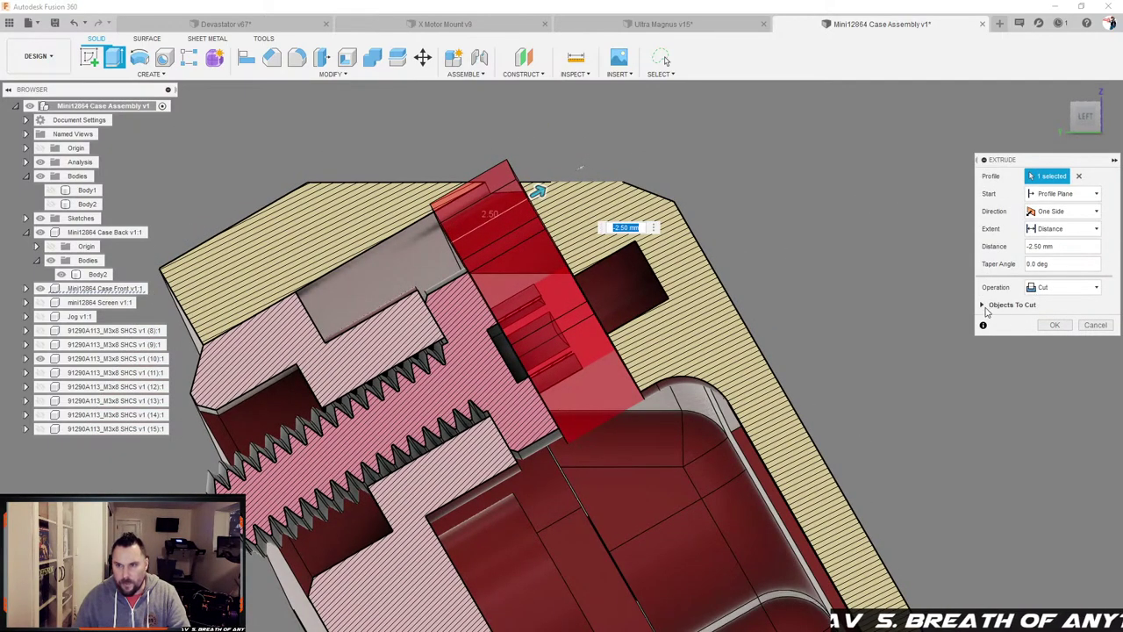
click(985, 306)
click(988, 325)
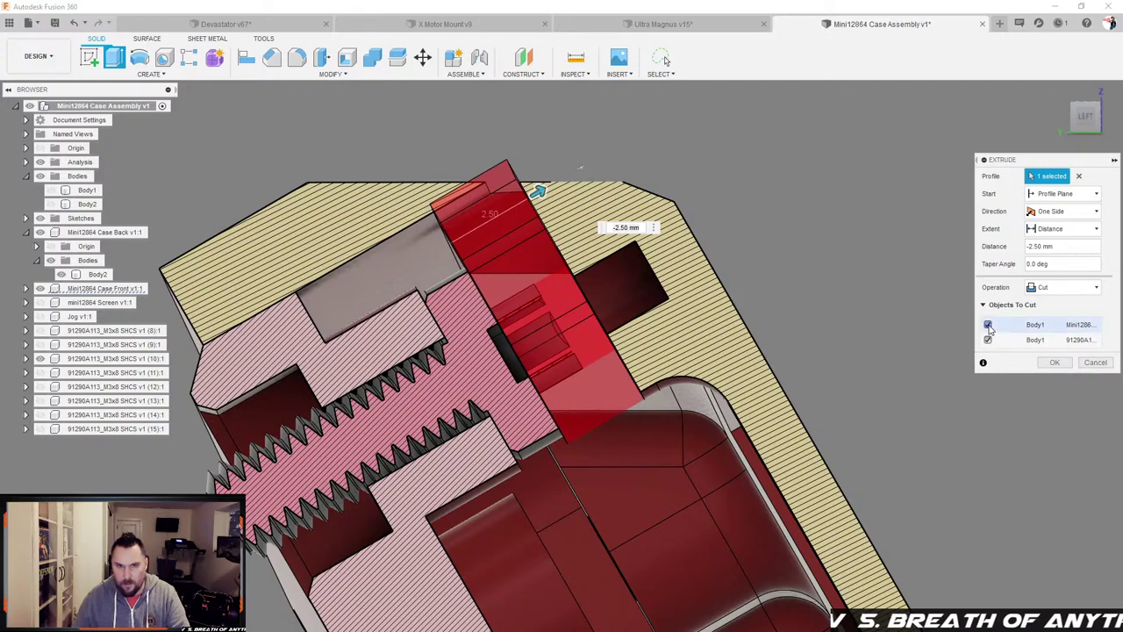
click(988, 339)
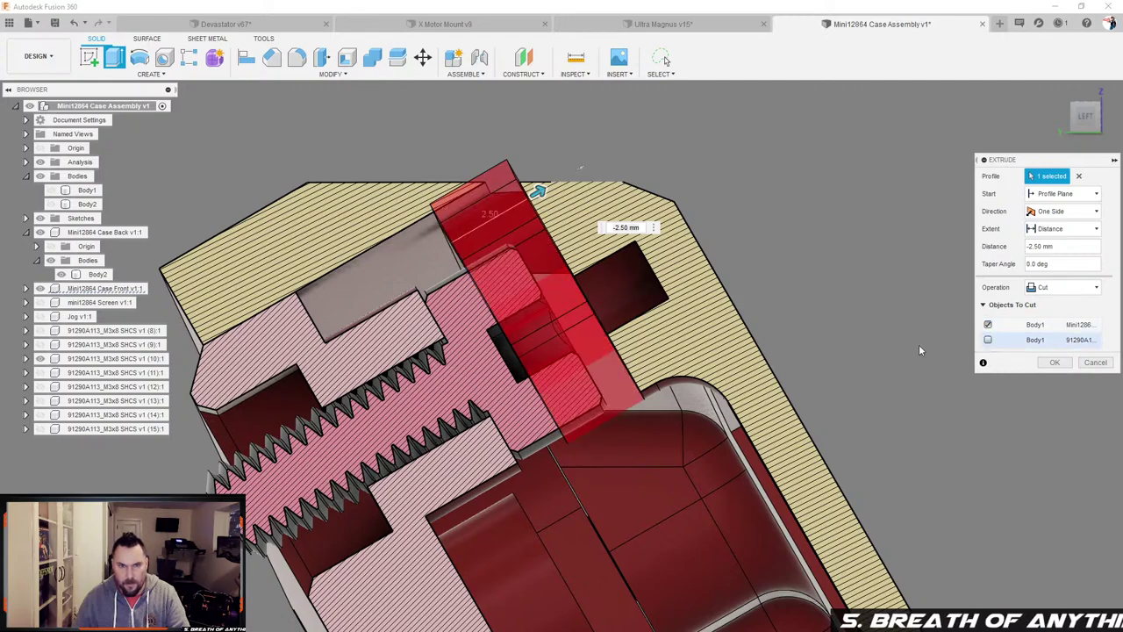